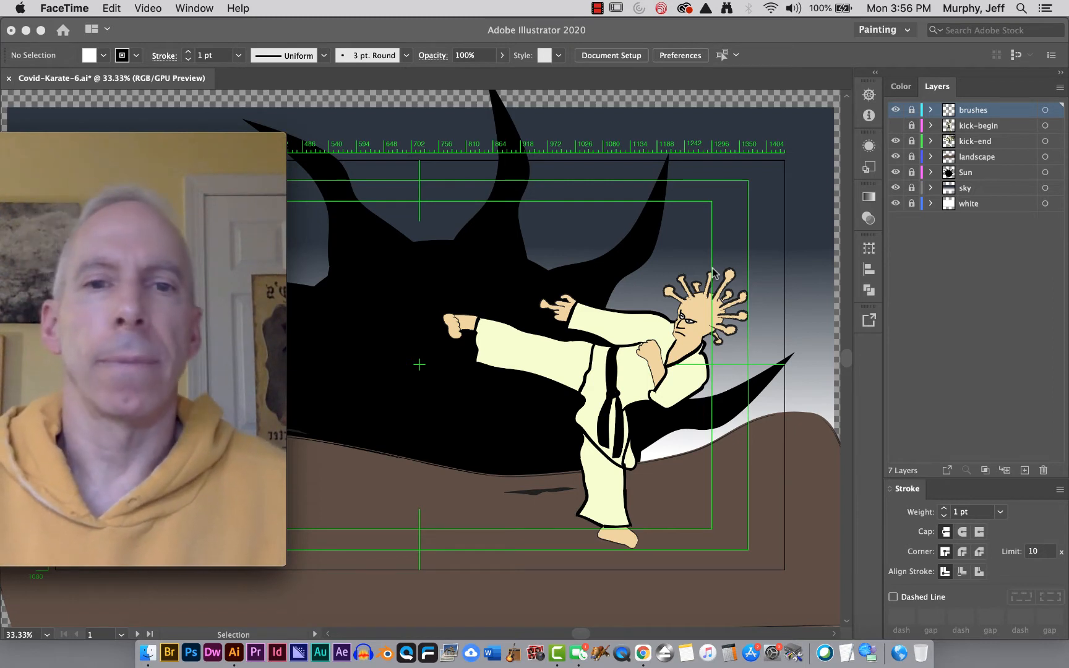
- Preview the kick-begin and brushes layers by toggling the visibility of each
left_click(895, 129)
left_click(895, 128)
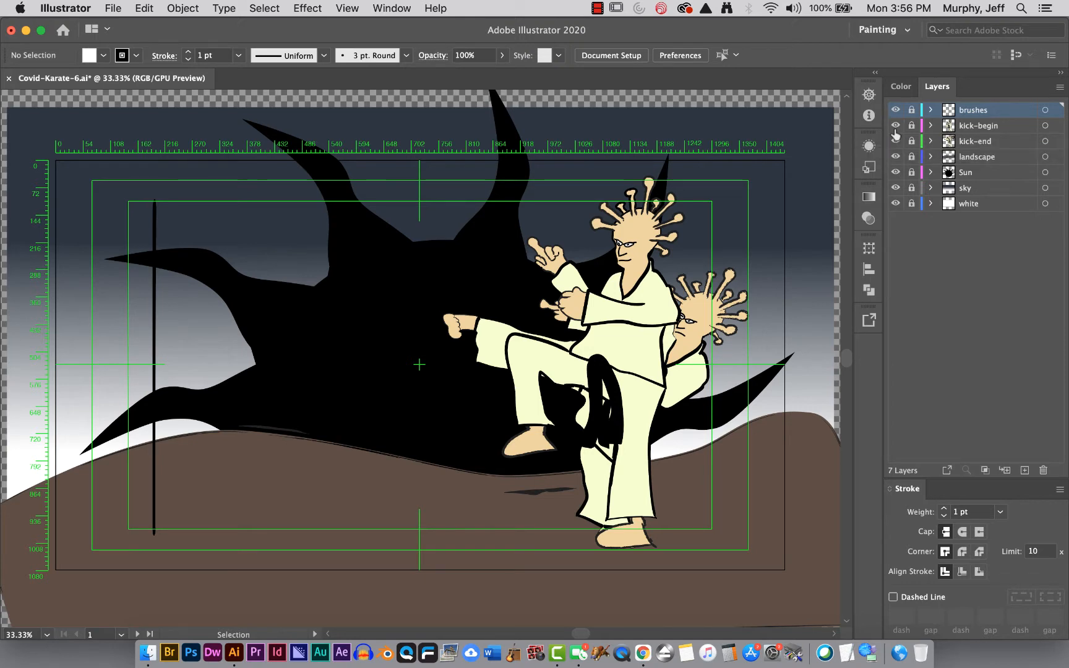
left_click(895, 126)
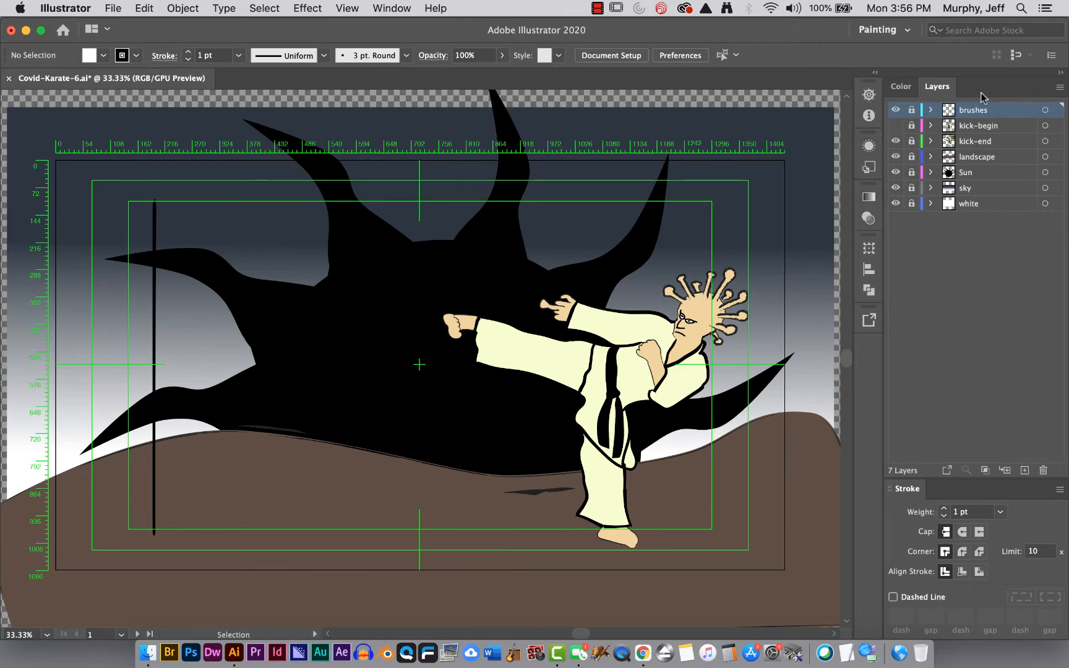
left_click(895, 110)
left_click(894, 112)
- Check which folder the Illustrator file is stored in through Save As, without saving a copy
left_click(111, 6)
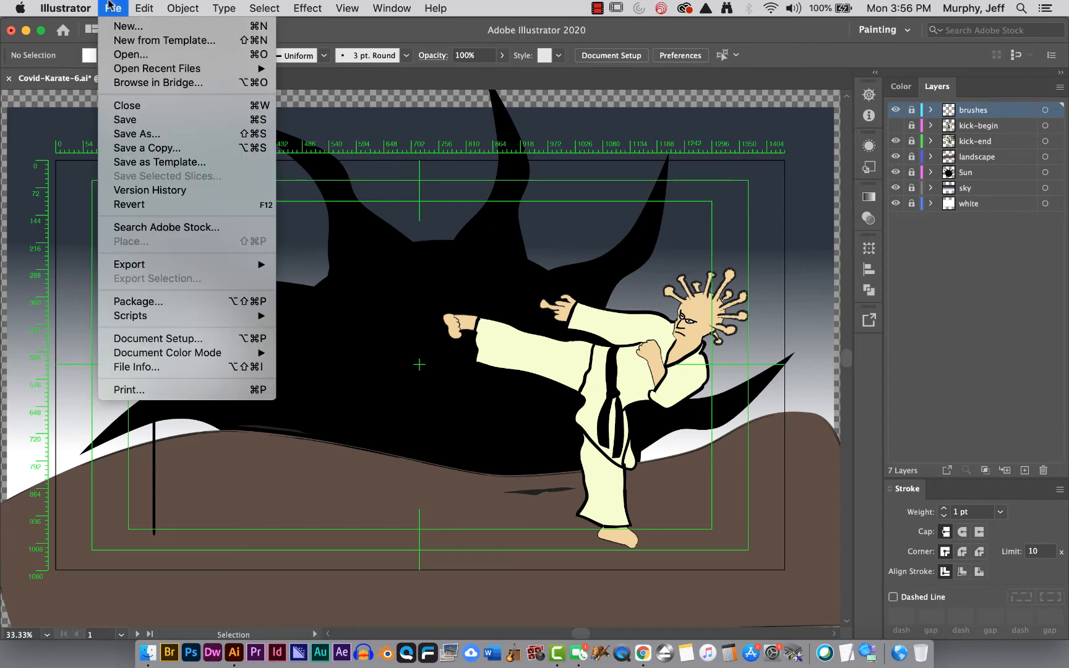
left_click(139, 134)
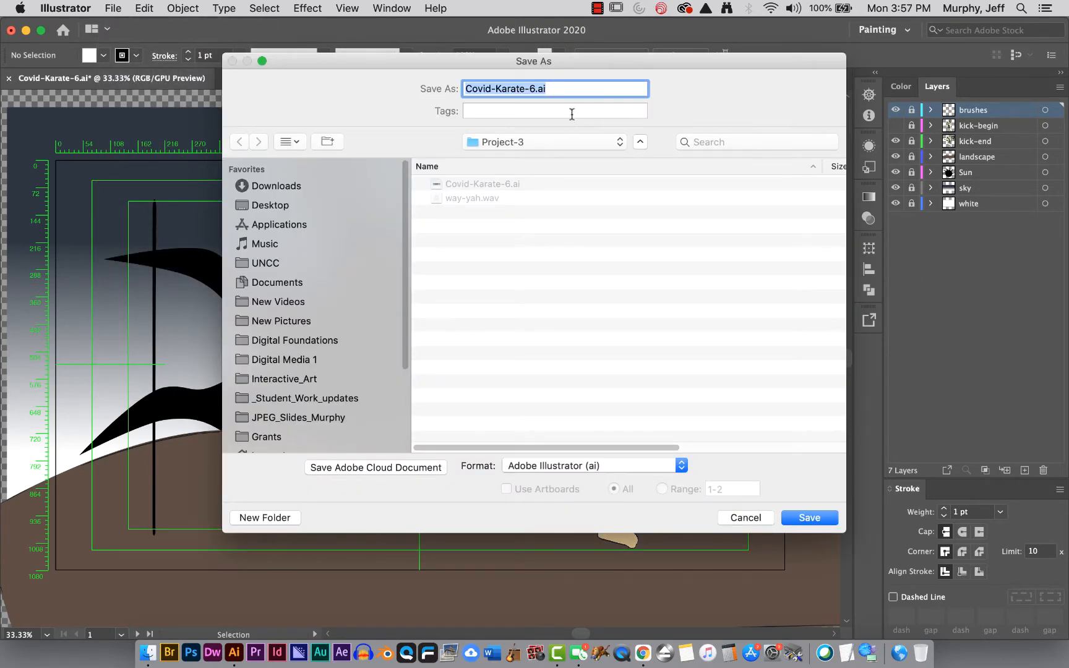
left_click(523, 143)
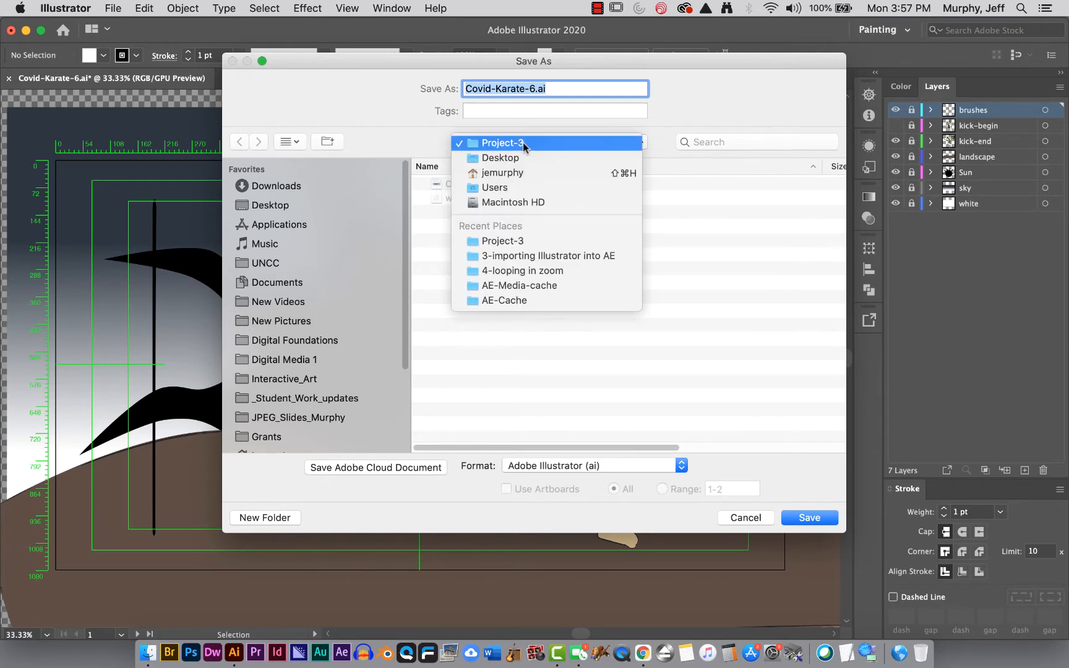
left_click(523, 143)
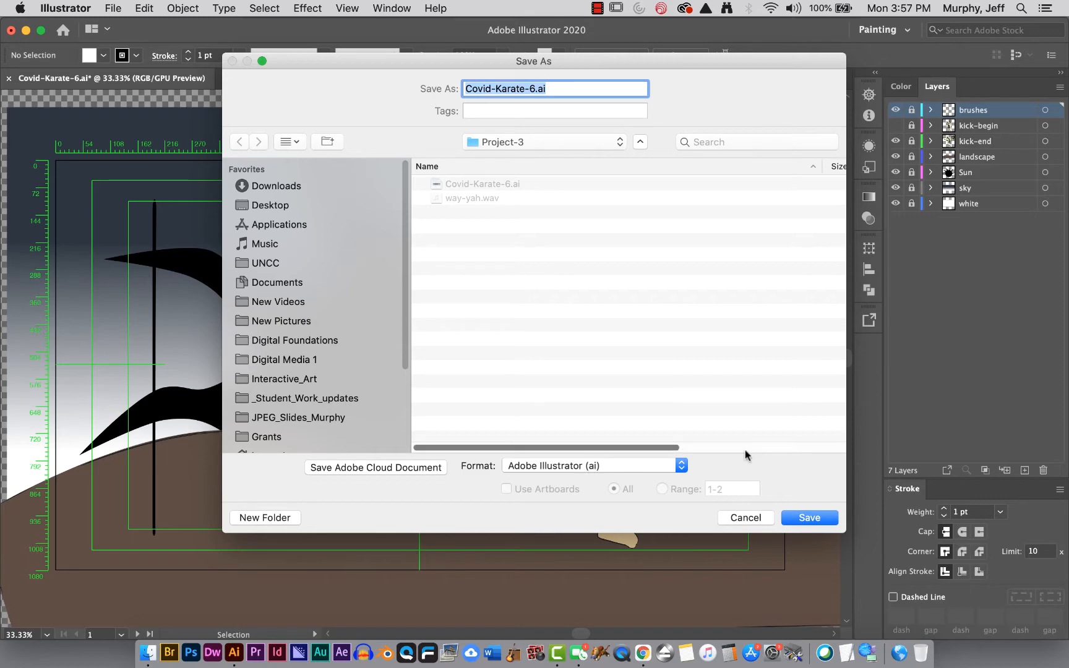
left_click(746, 517)
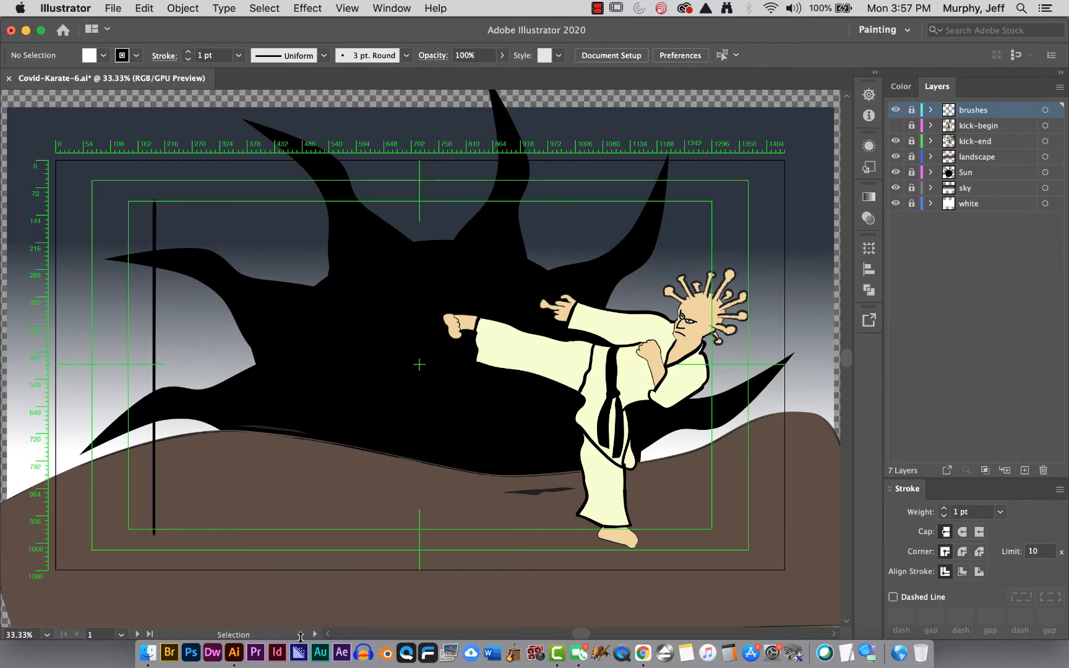
- In After Effects, import Covid-Karate-6.ai from the Project-3 folder as Composition - Retain Layer Sizes
left_click(341, 653)
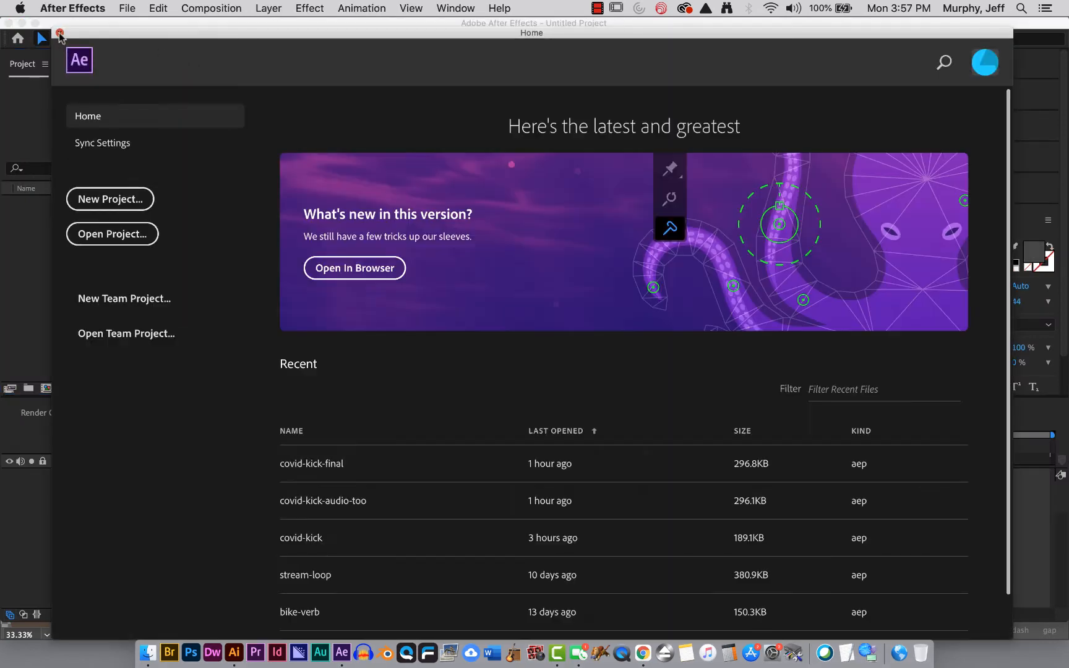
left_click(59, 33)
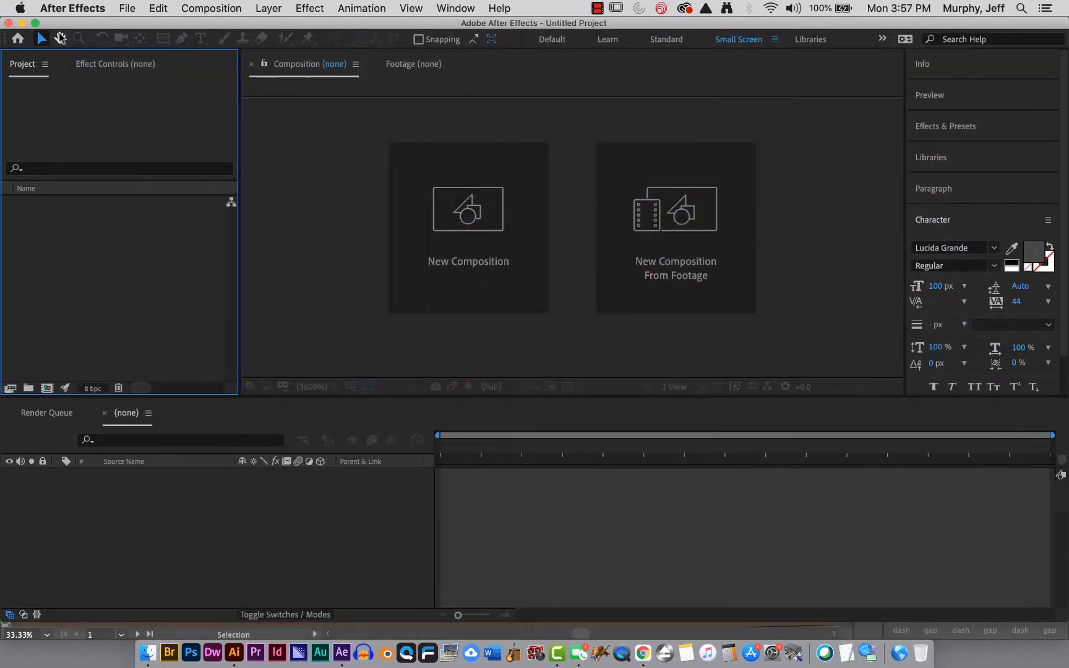
left_click(126, 7)
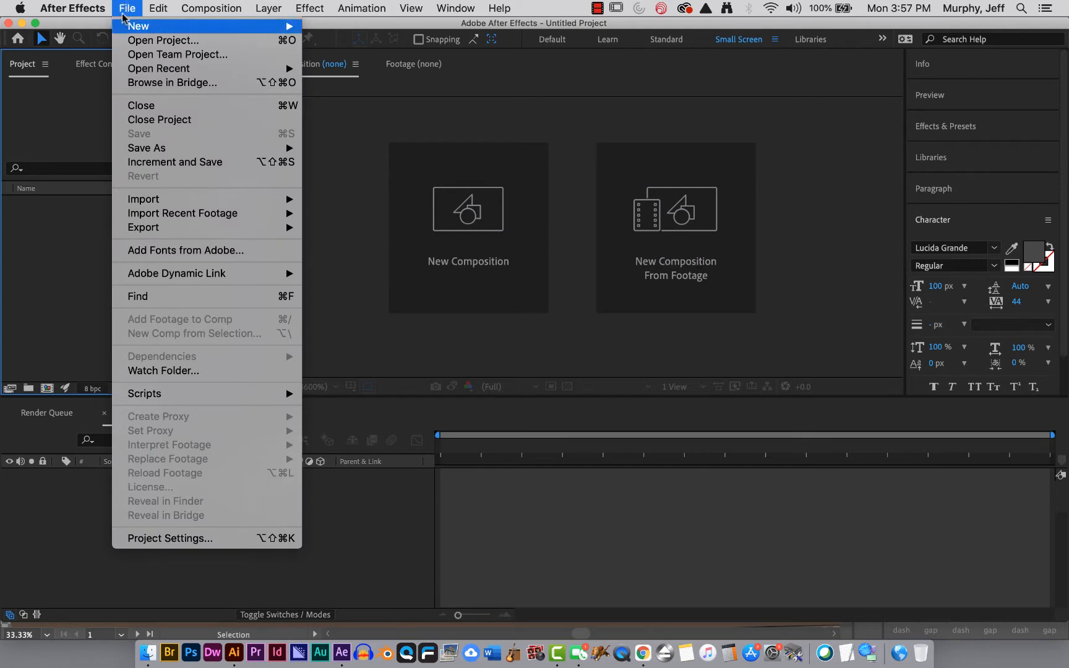
mouse_move(149, 205)
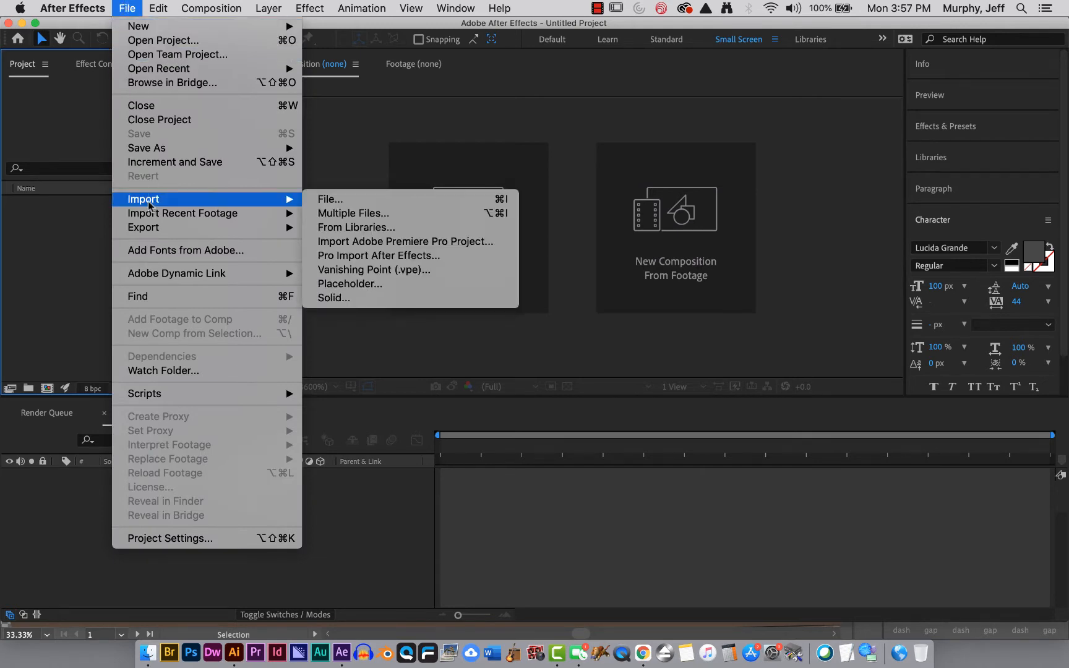
left_click(347, 203)
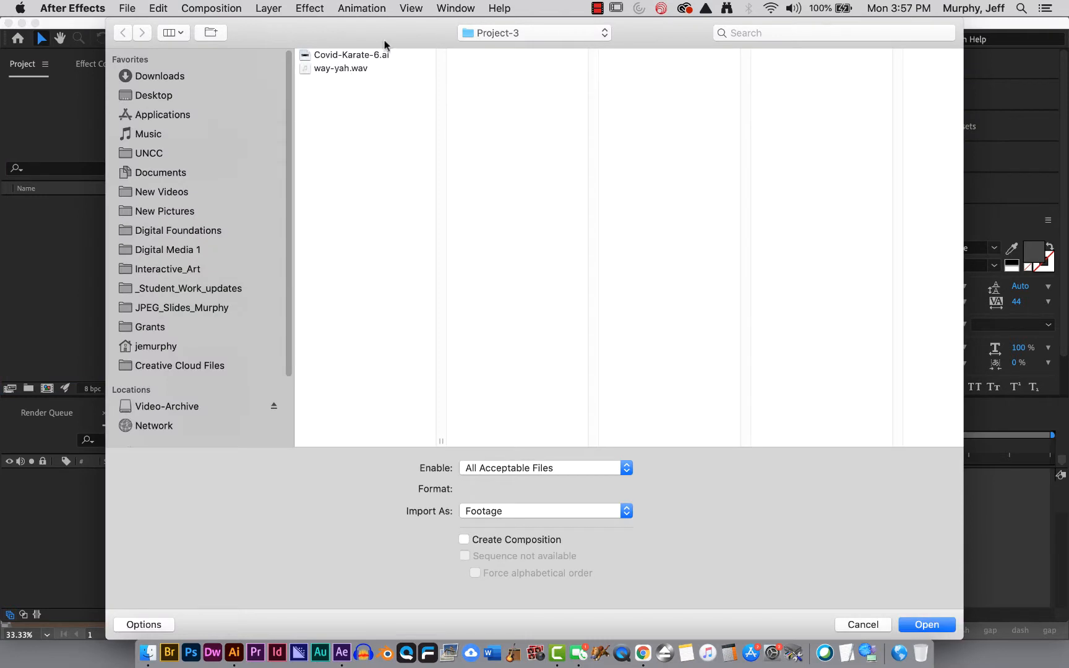
left_click(499, 36)
left_click(499, 35)
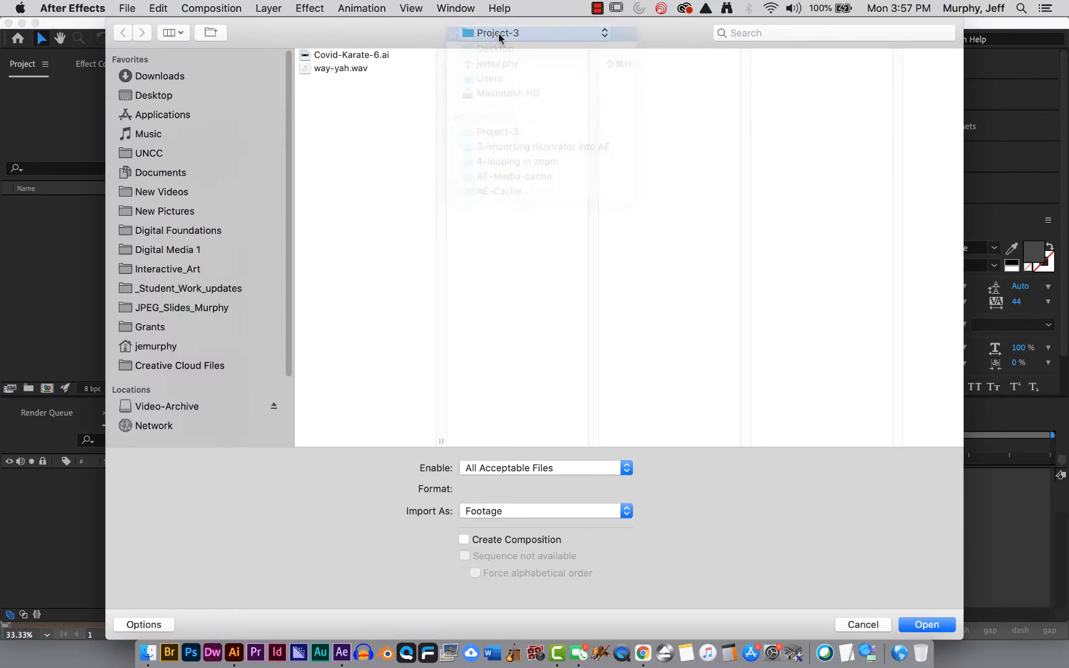
left_click(379, 57)
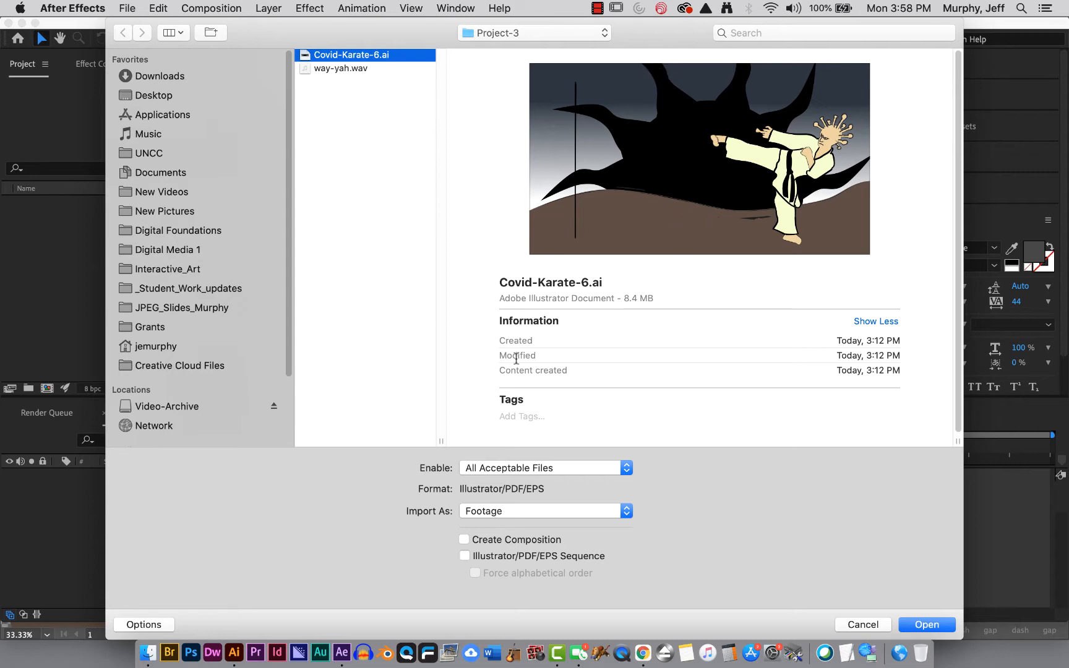
left_click(517, 511)
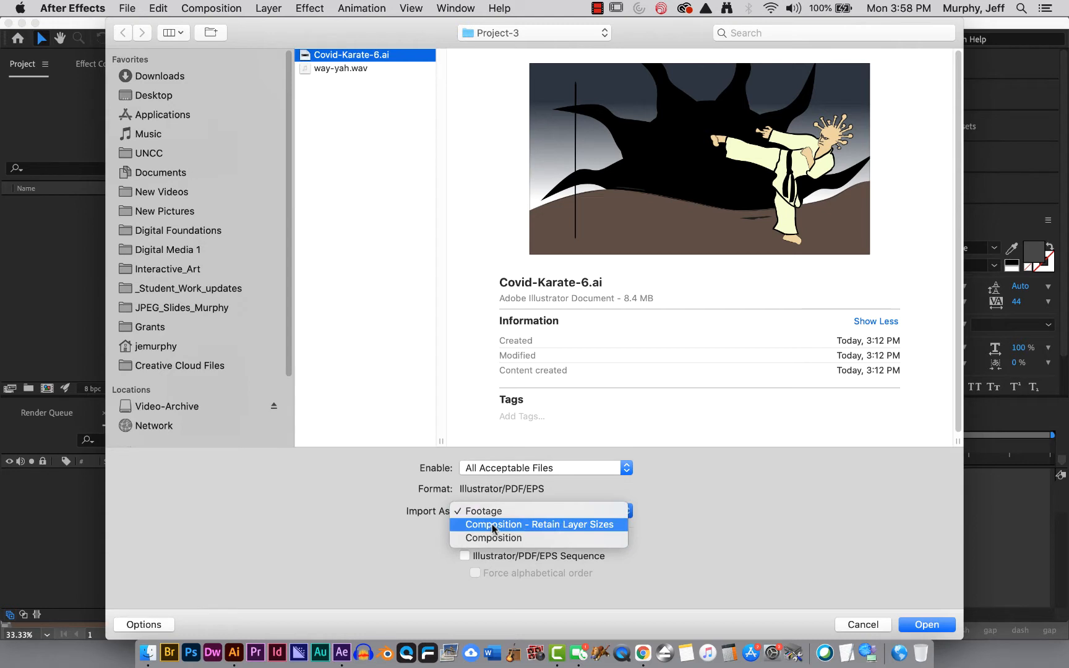
left_click(565, 525)
left_click(578, 511)
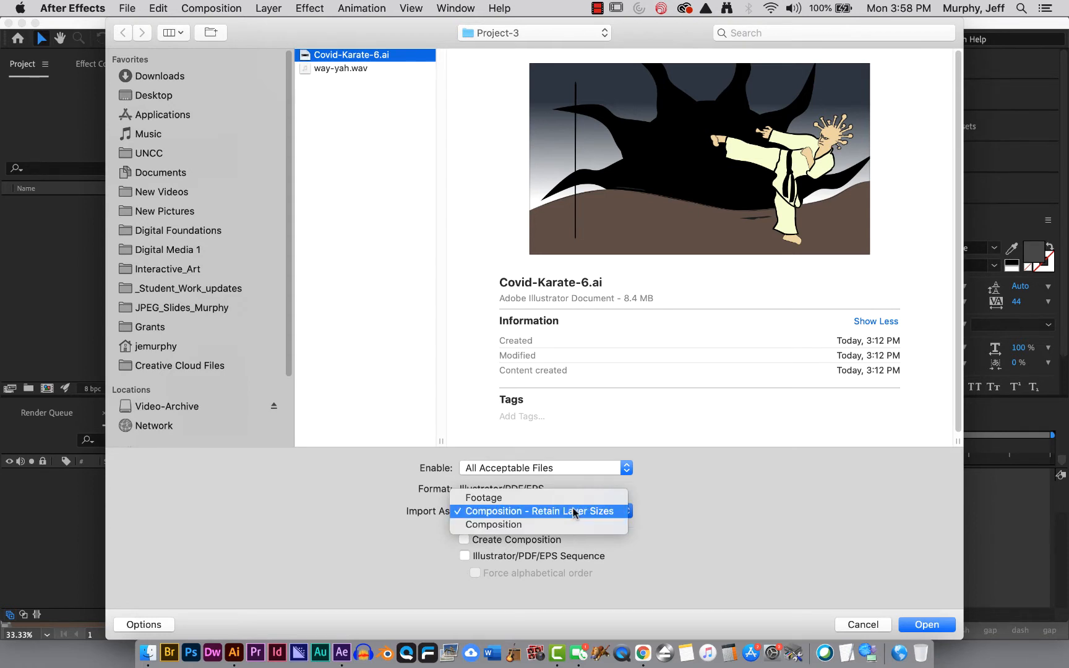
left_click(574, 512)
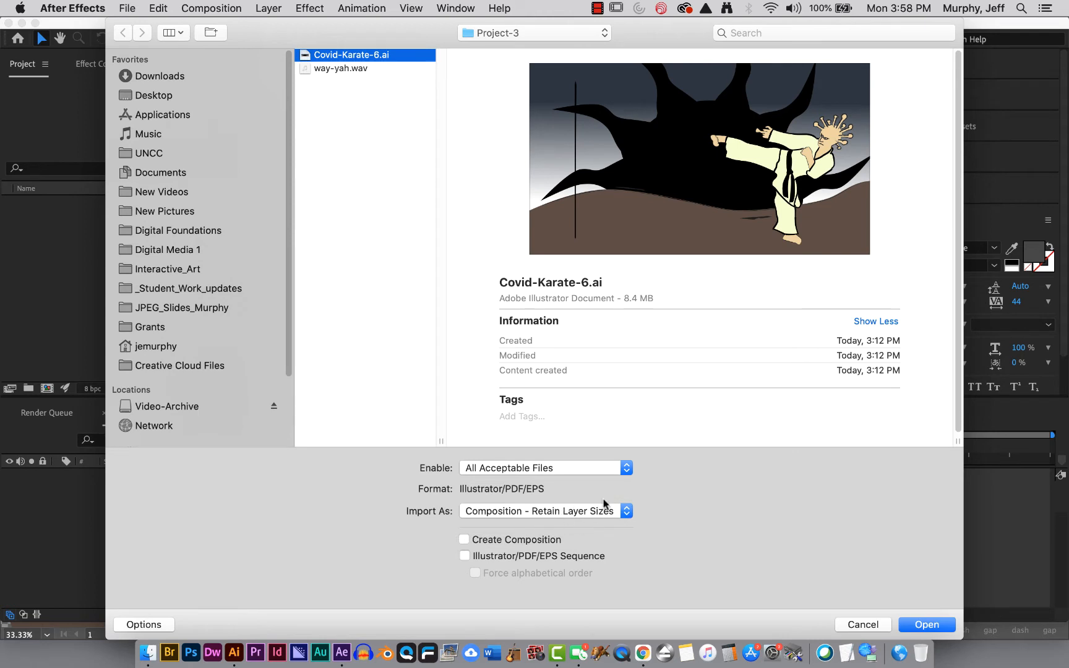
left_click(926, 625)
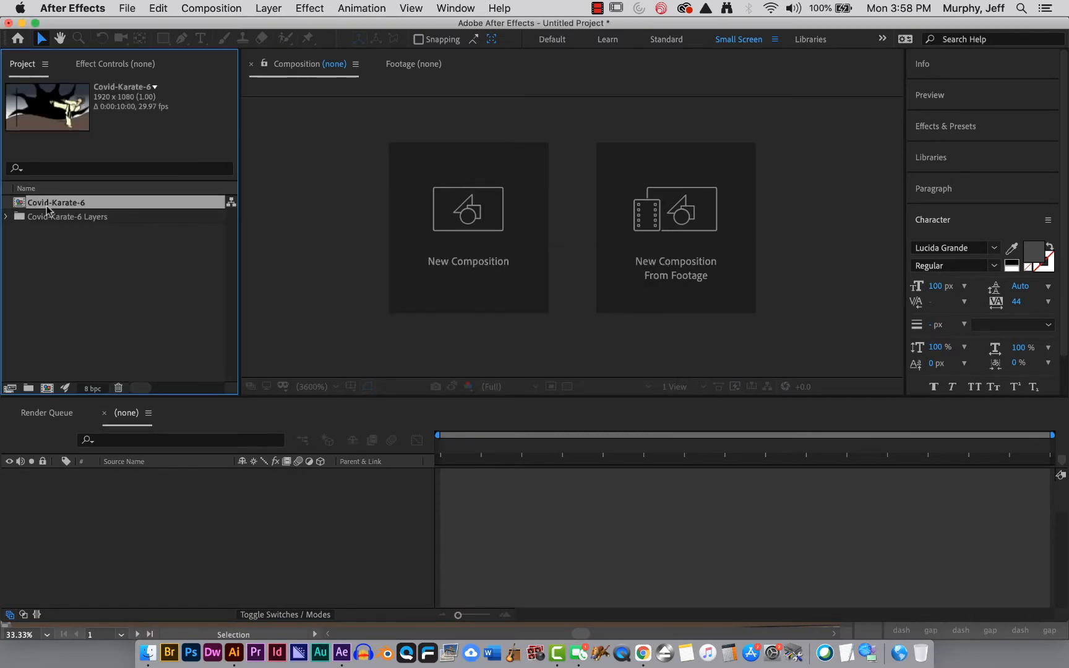
- Look through the Covid-Karate-6 Layers folder and open the Covid-Karate-6 composition in the timeline
left_click(7, 217)
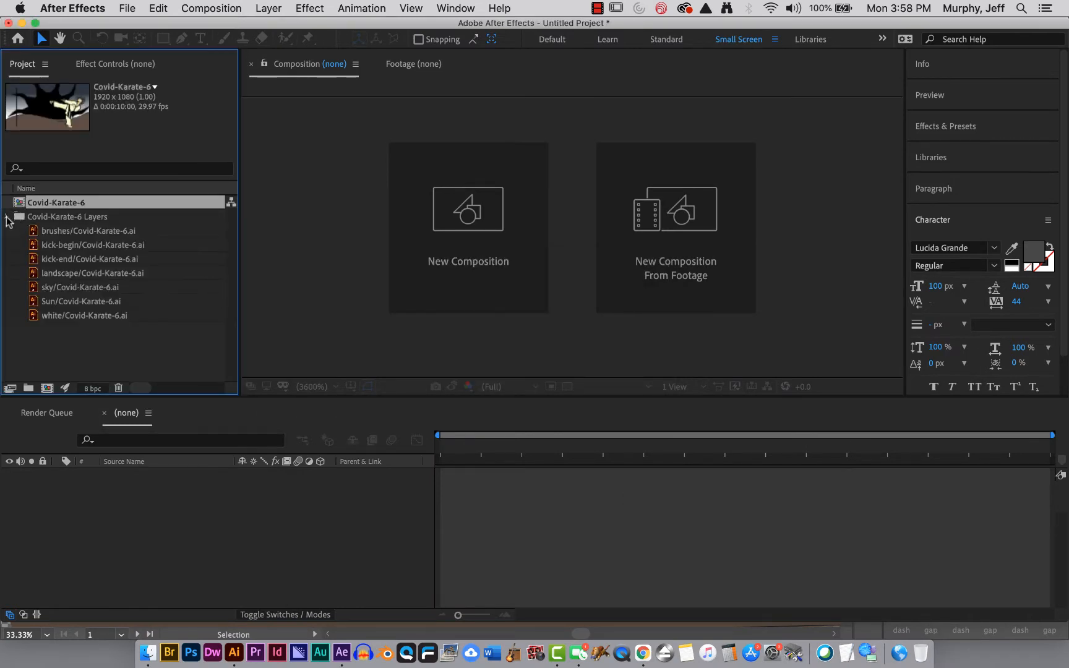
left_click(7, 218)
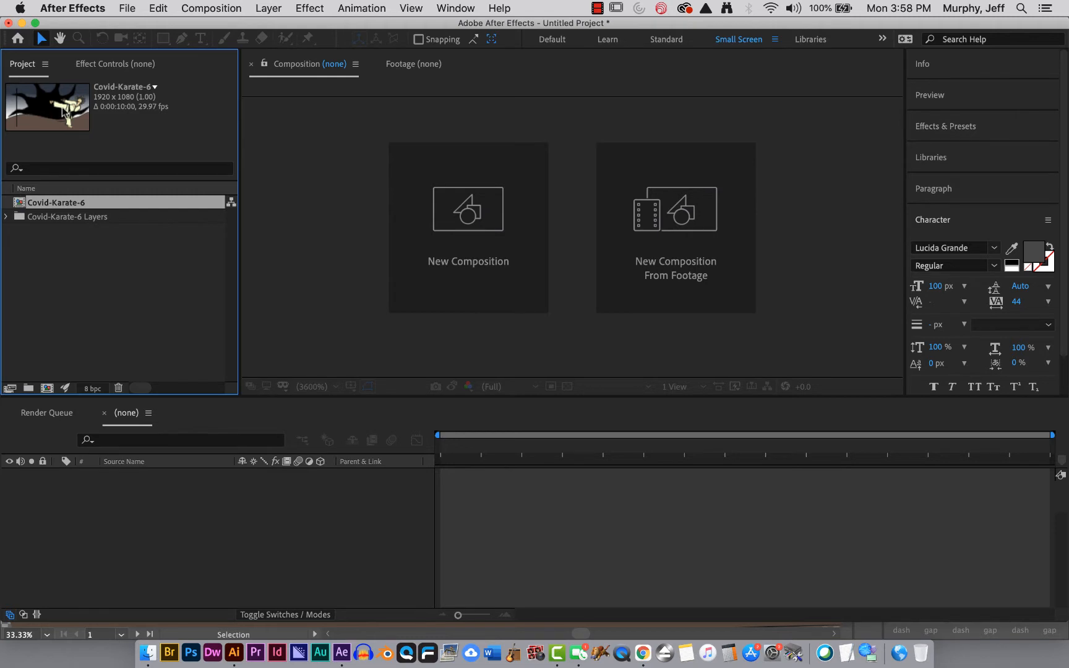
double_click(17, 206)
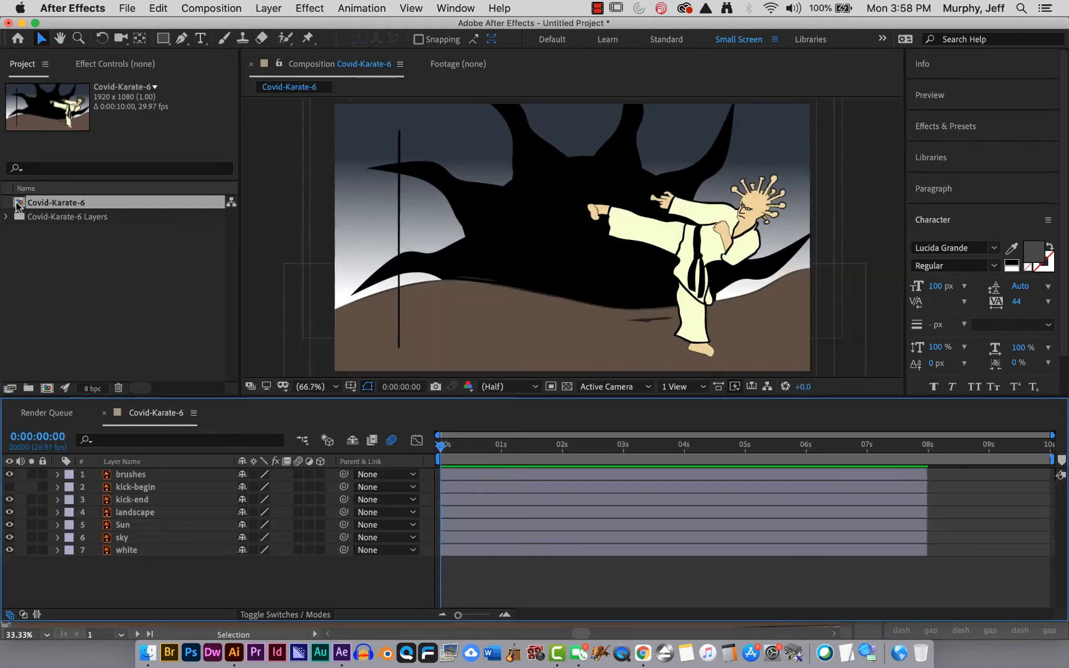
- Compare the two kick poses by toggling the kick-begin layer's visibility in the timeline
left_click(9, 487)
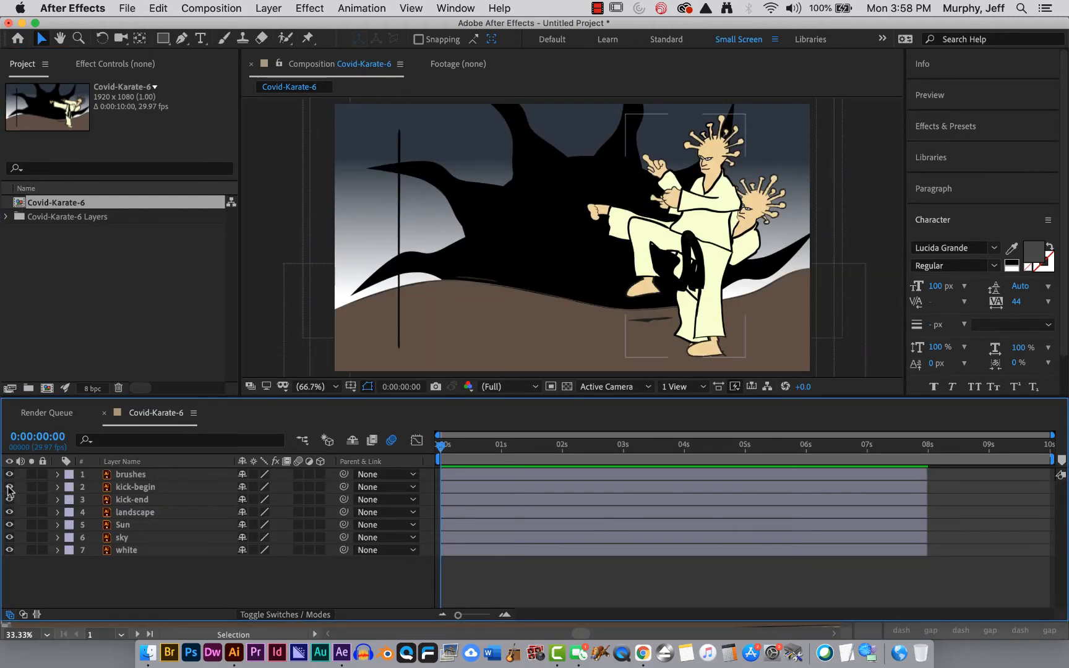
left_click(8, 487)
left_click(9, 488)
left_click(8, 488)
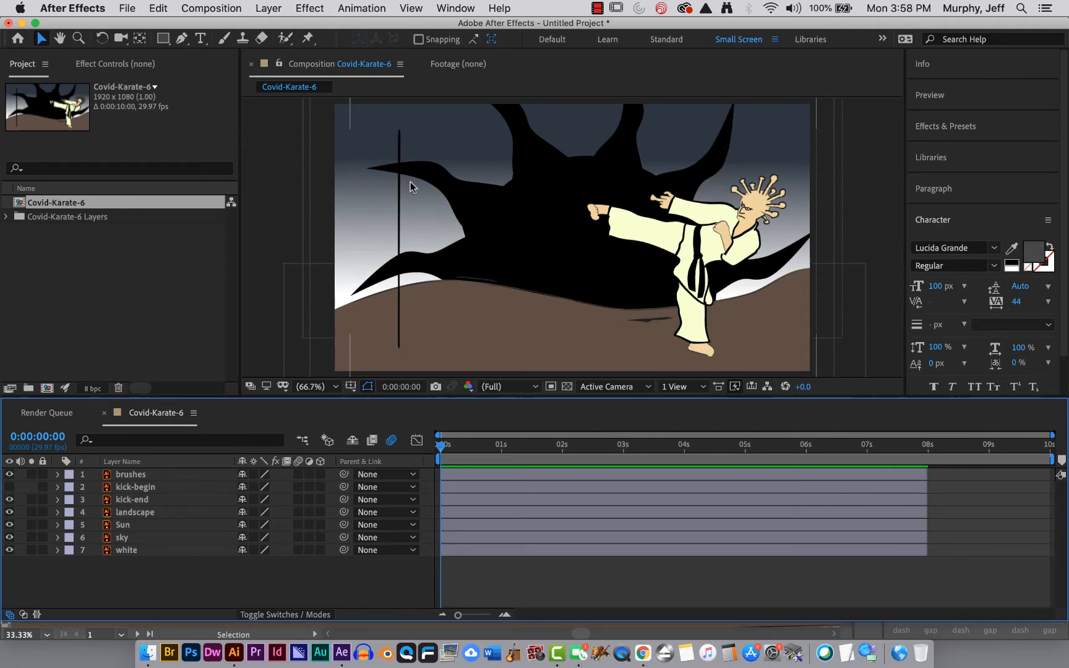
- Set the Covid-Karate-6 composition's duration to 0:00:10:00 in its composition settings
left_click(216, 6)
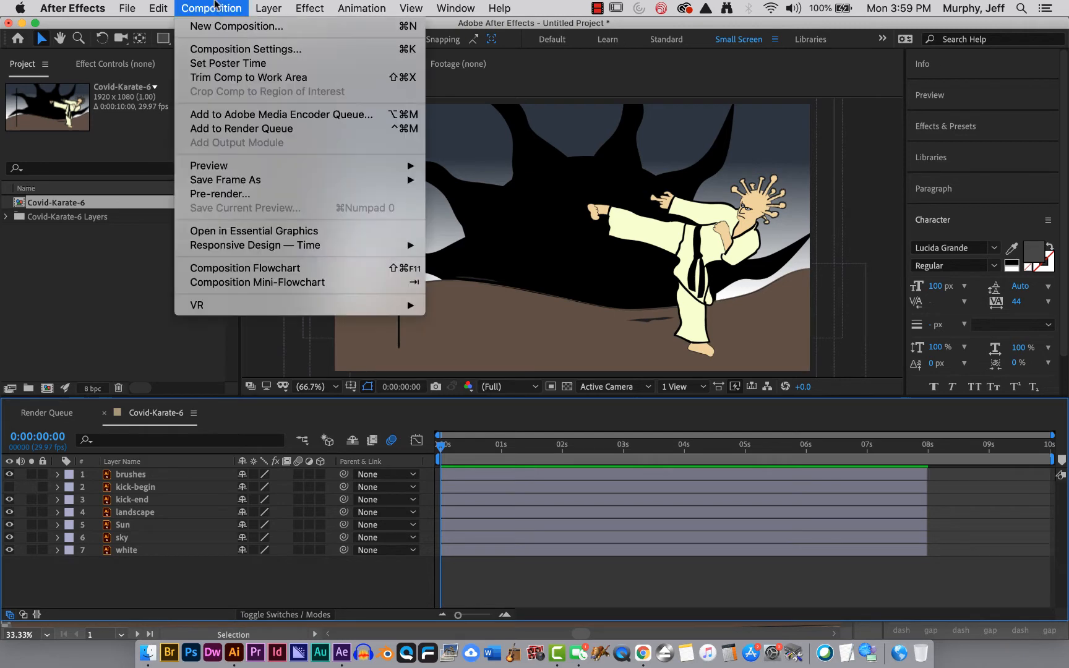
left_click(208, 52)
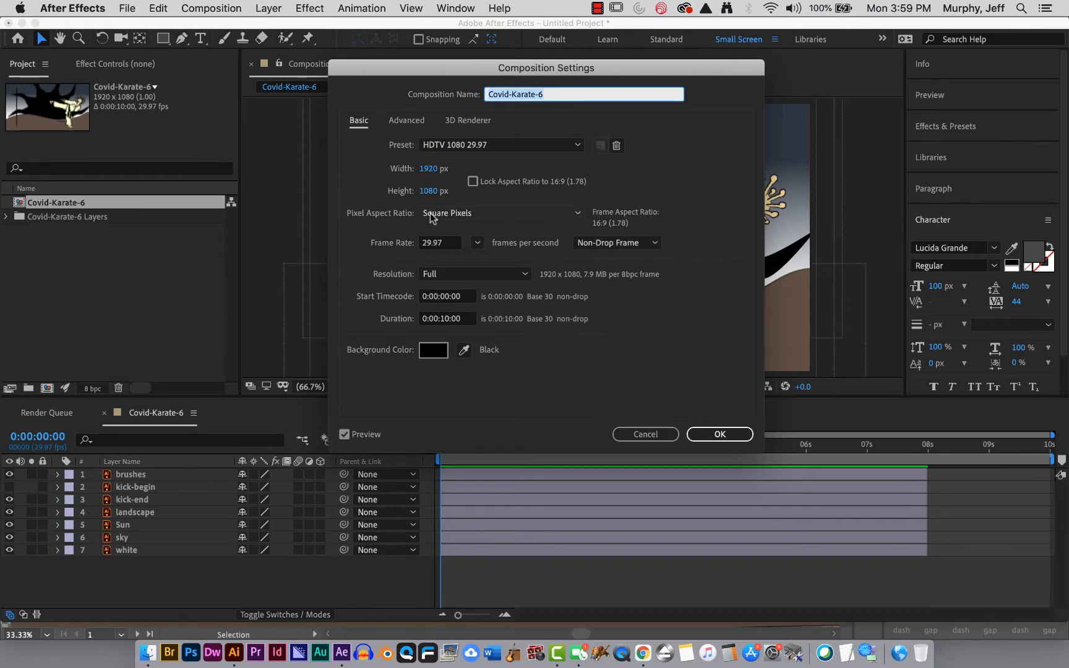
left_click(448, 319)
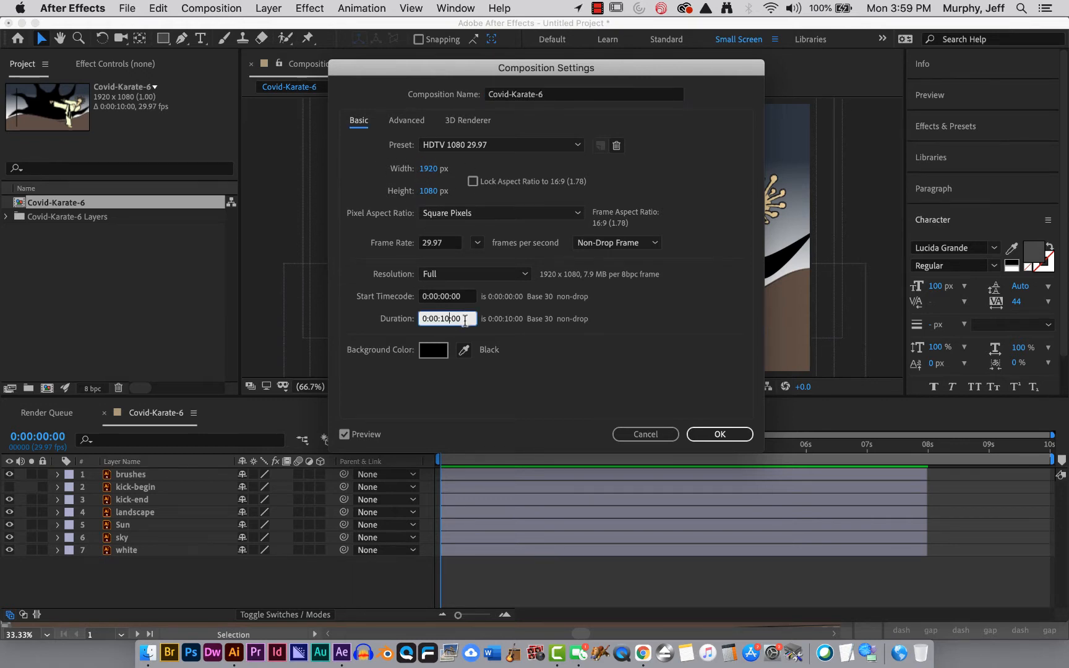
left_click_drag(465, 320, 402, 321)
type("10")
key("Return")
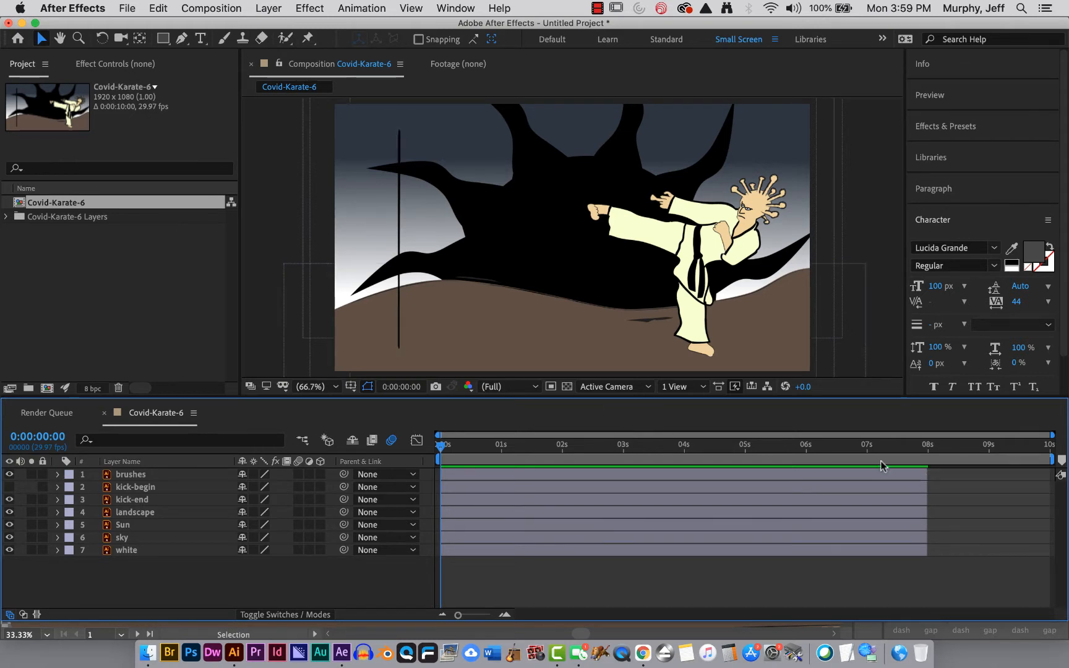
- Extend all seven layers, from brushes to white, to the composition's end at 10 seconds
left_click(135, 475)
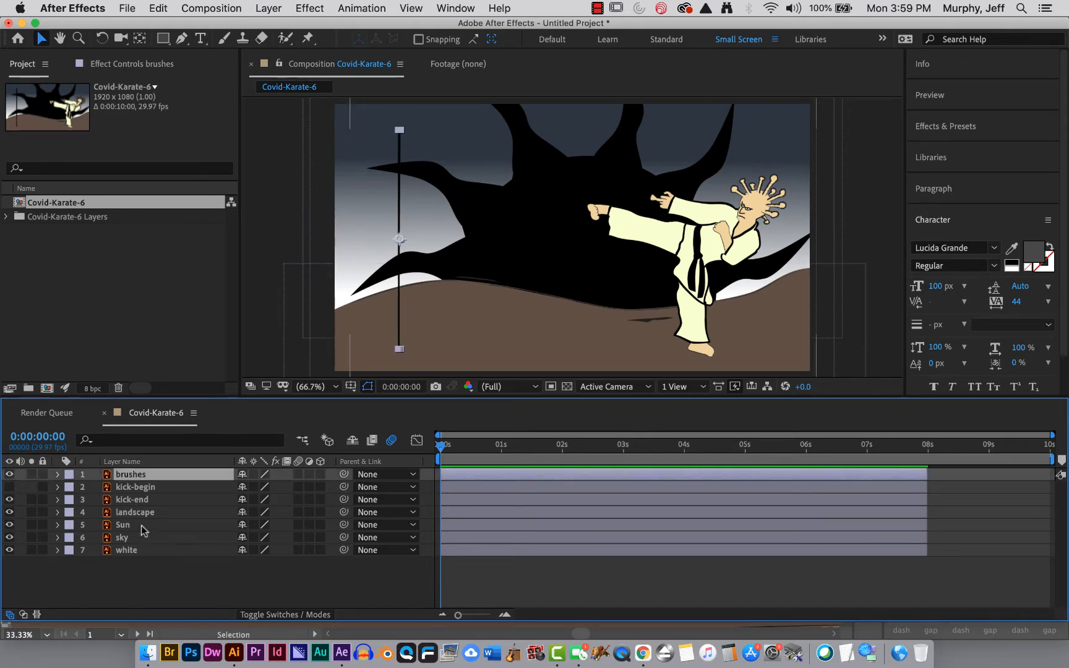
left_click(142, 550, "shift")
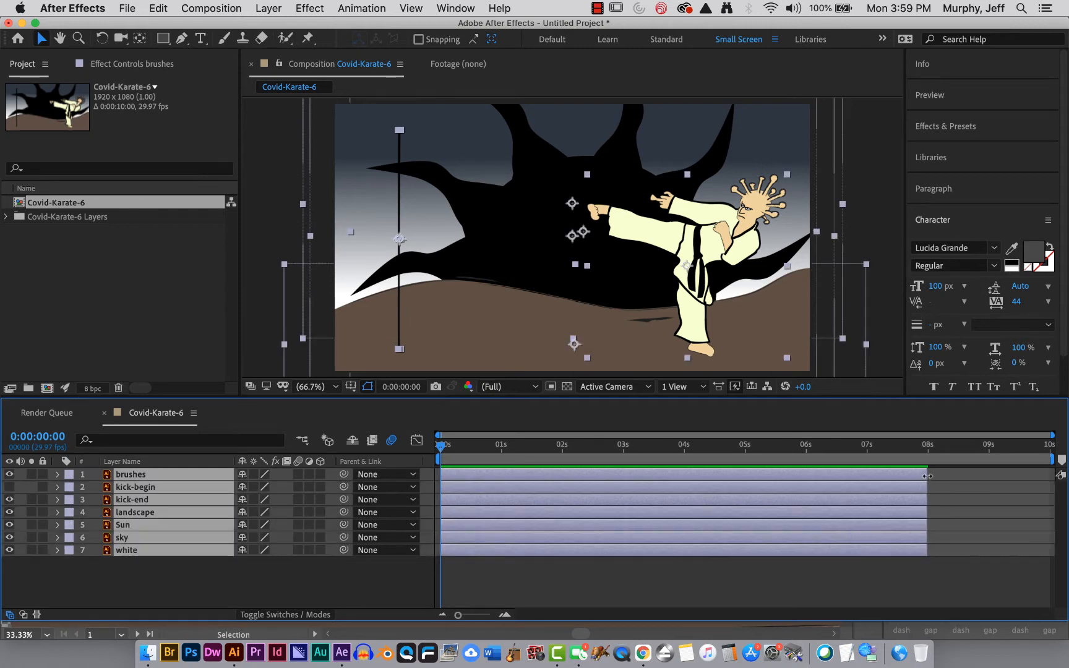
left_click_drag(927, 476, 1058, 474)
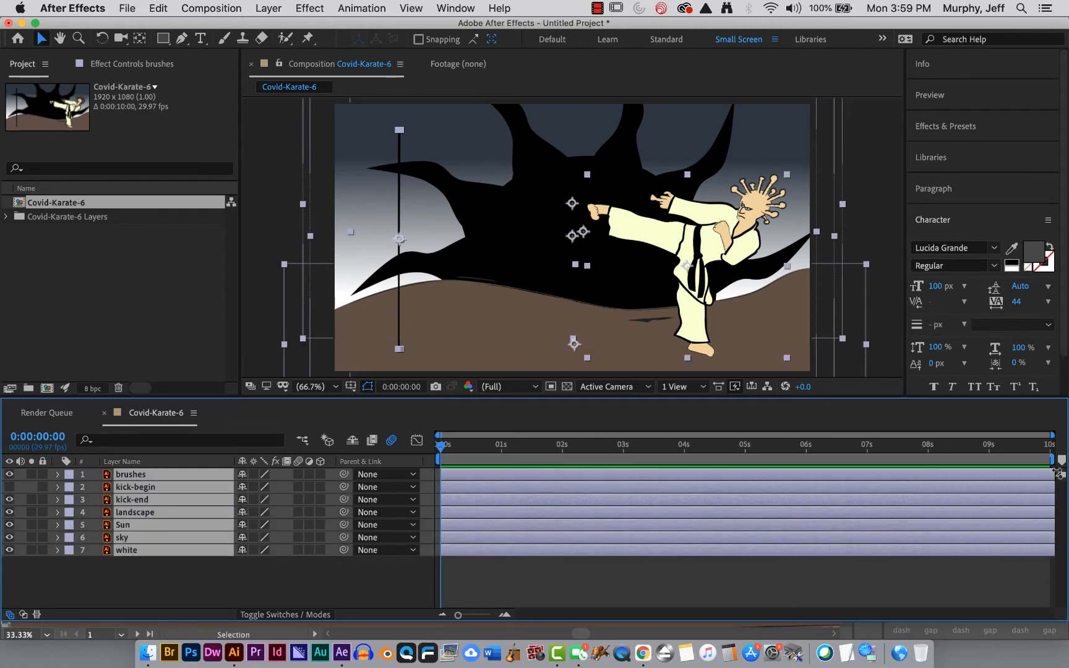
left_click(618, 592)
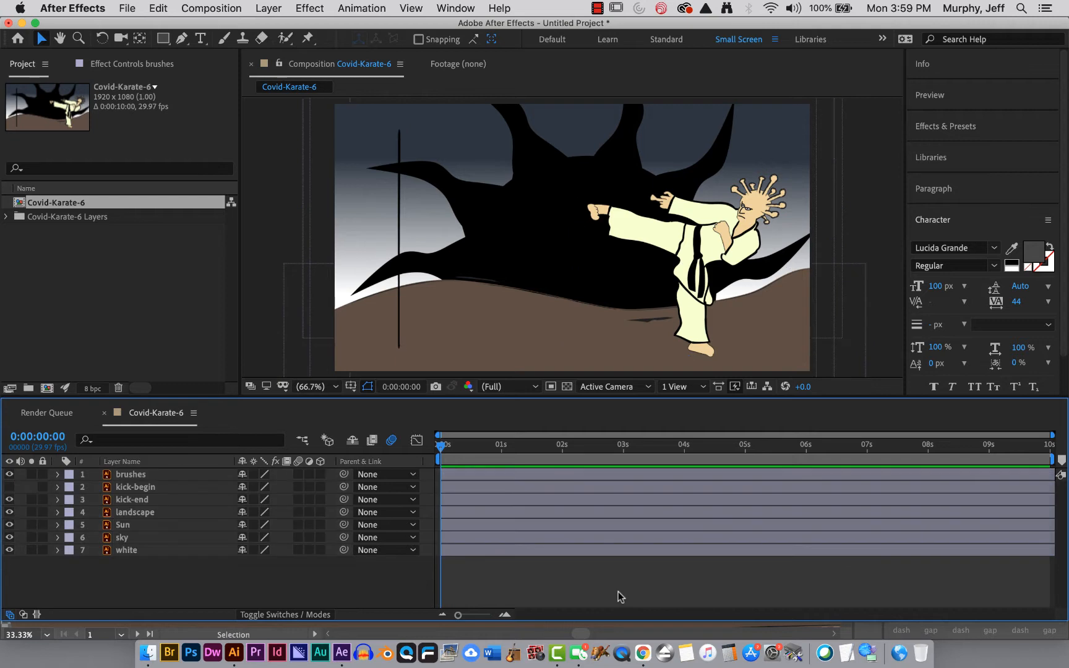
- Make the kick-begin layer visible and inspect the sky layer's Transform properties
left_click(10, 487)
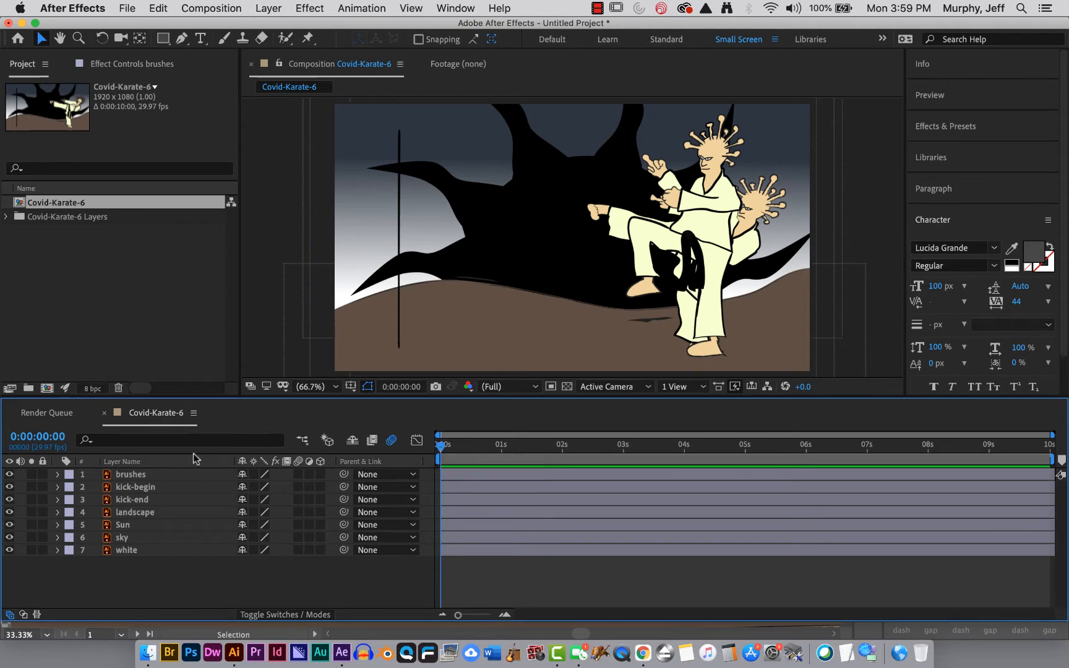
left_click(58, 538)
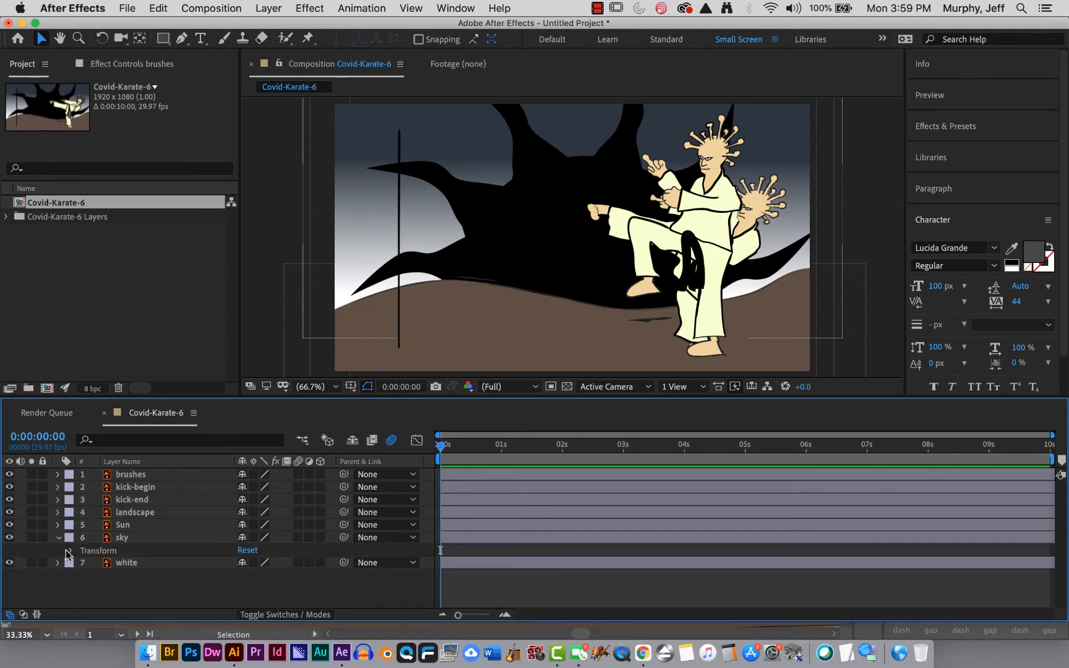
left_click(68, 551)
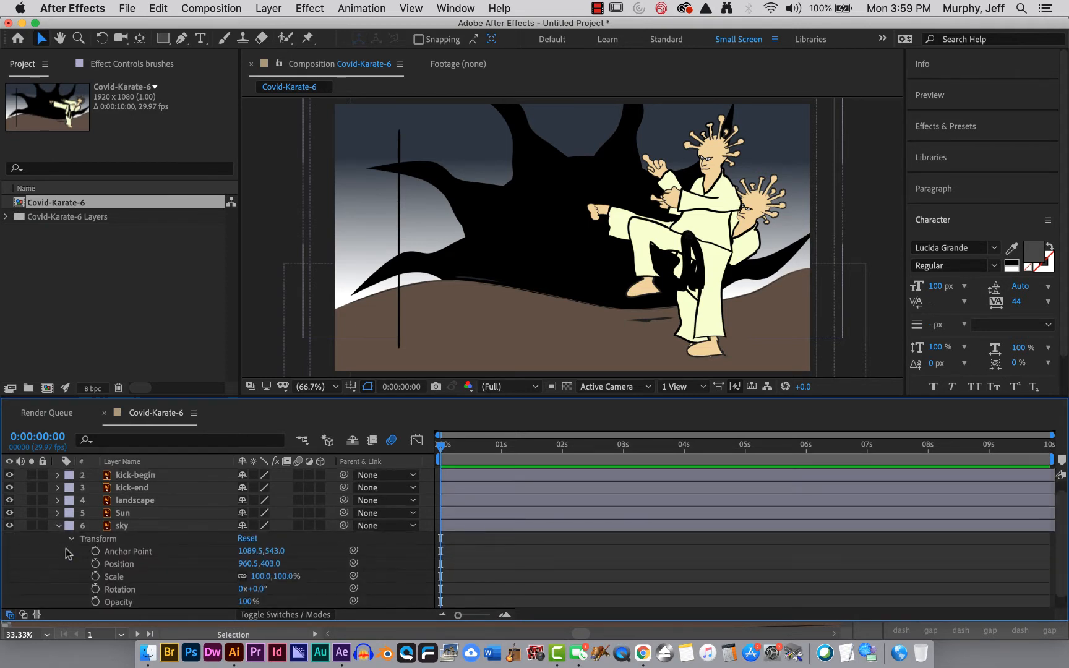
left_click(58, 525)
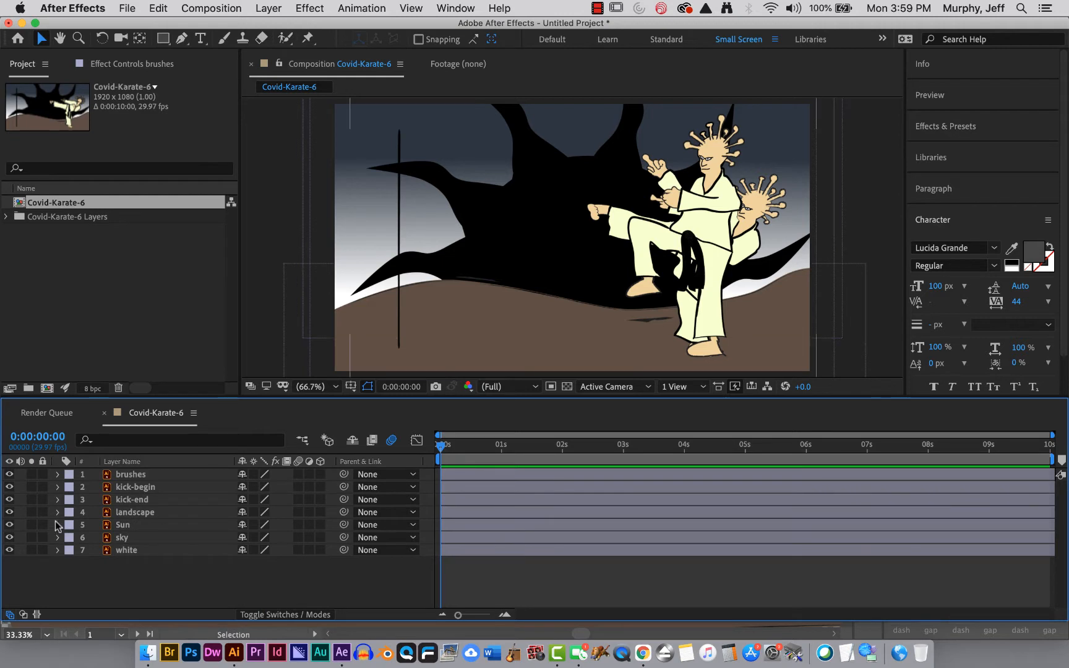
- Expand the Sun layer's Transform properties in the timeline
left_click(58, 525)
left_click(71, 539)
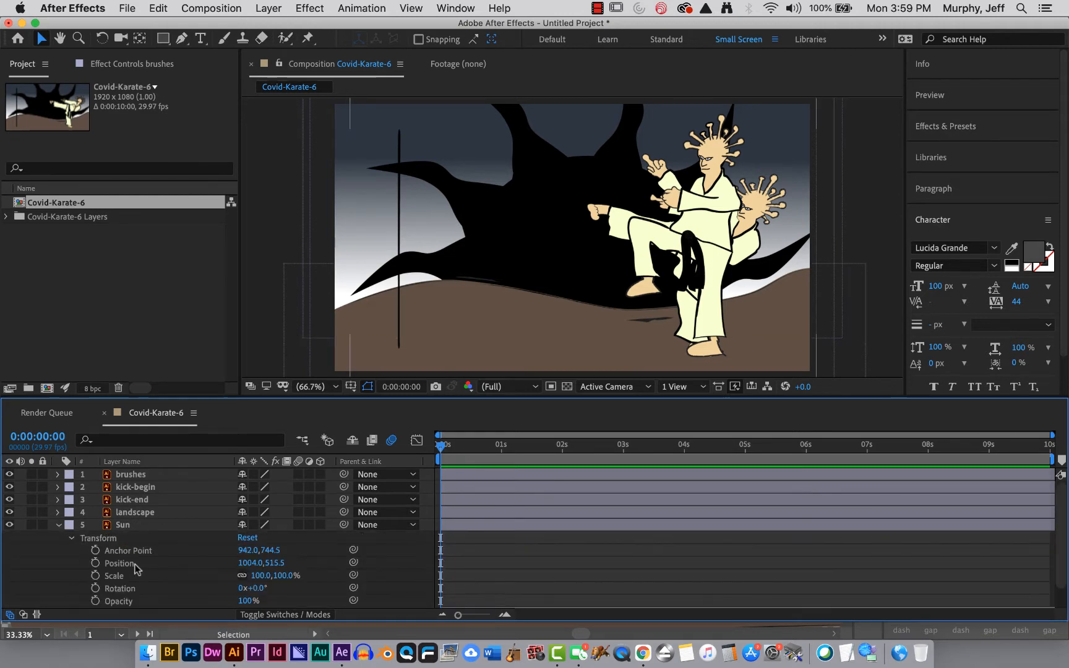
left_click(95, 563)
left_click(96, 575)
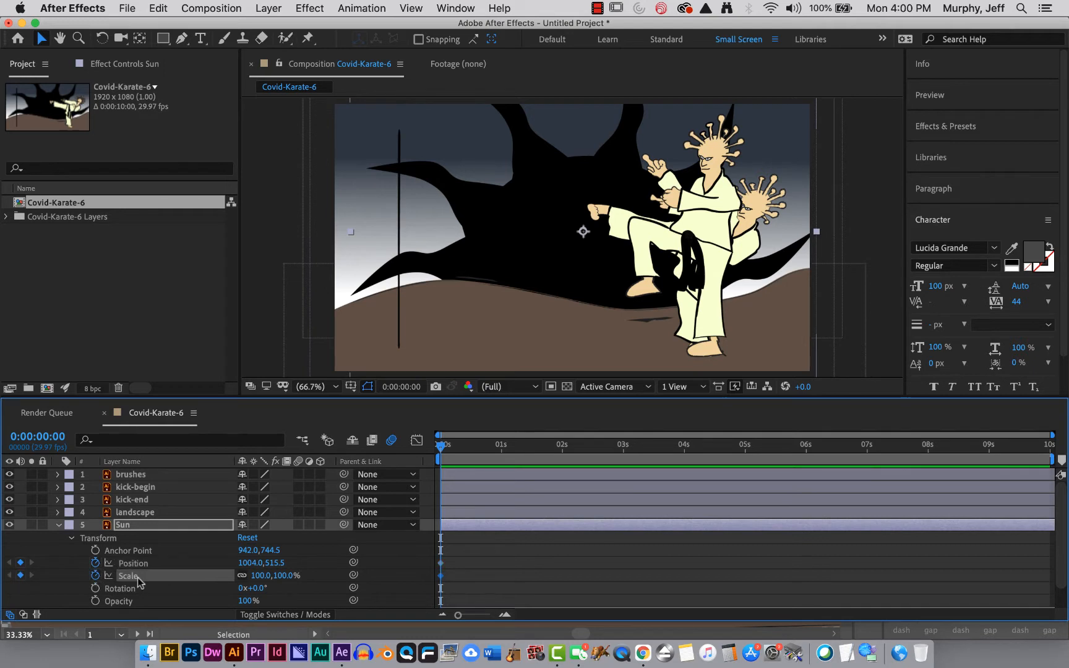
key("super+z")
key("super+z")
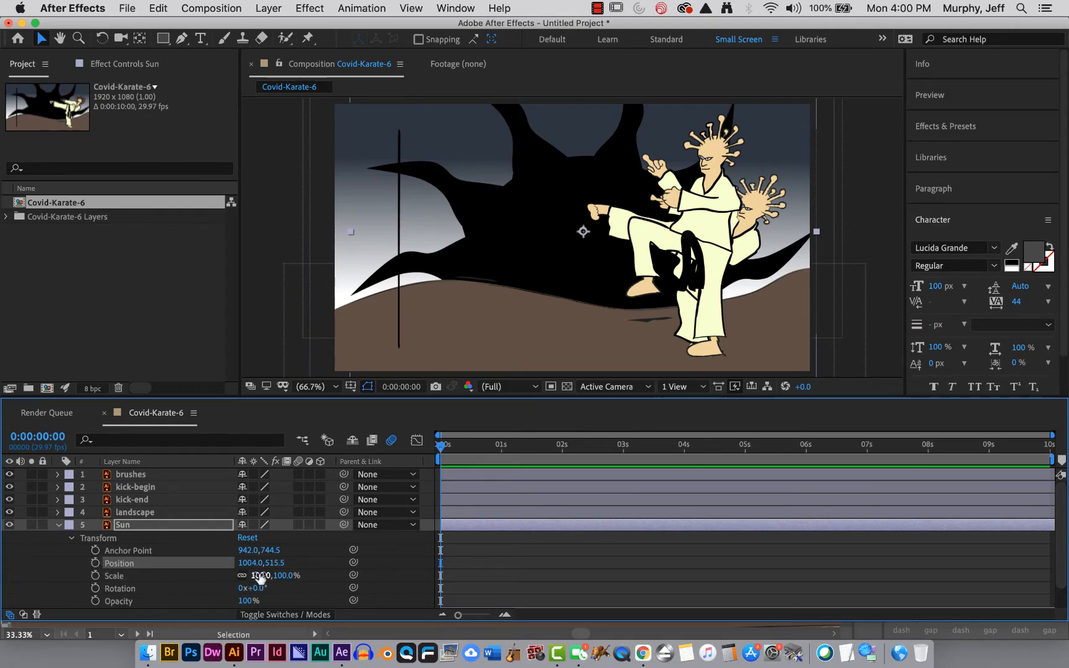
- Scale the Sun layer to 87% and lower it to position 1004.0, 545.5, without animating either property
left_click_drag(259, 575, 300, 561)
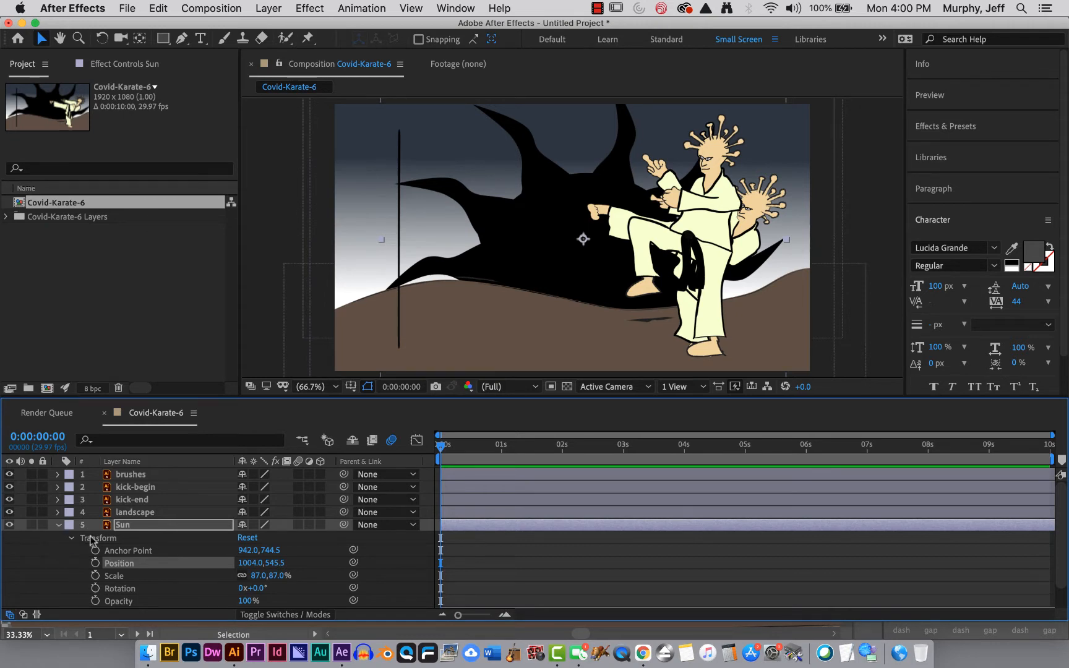
left_click(58, 526)
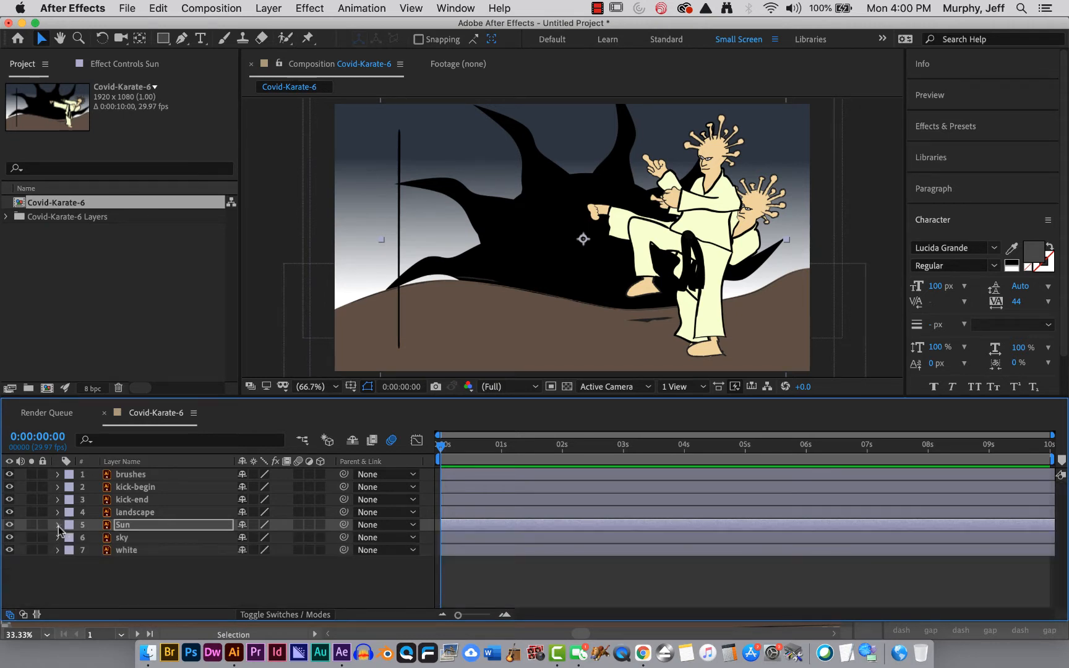
left_click(58, 526)
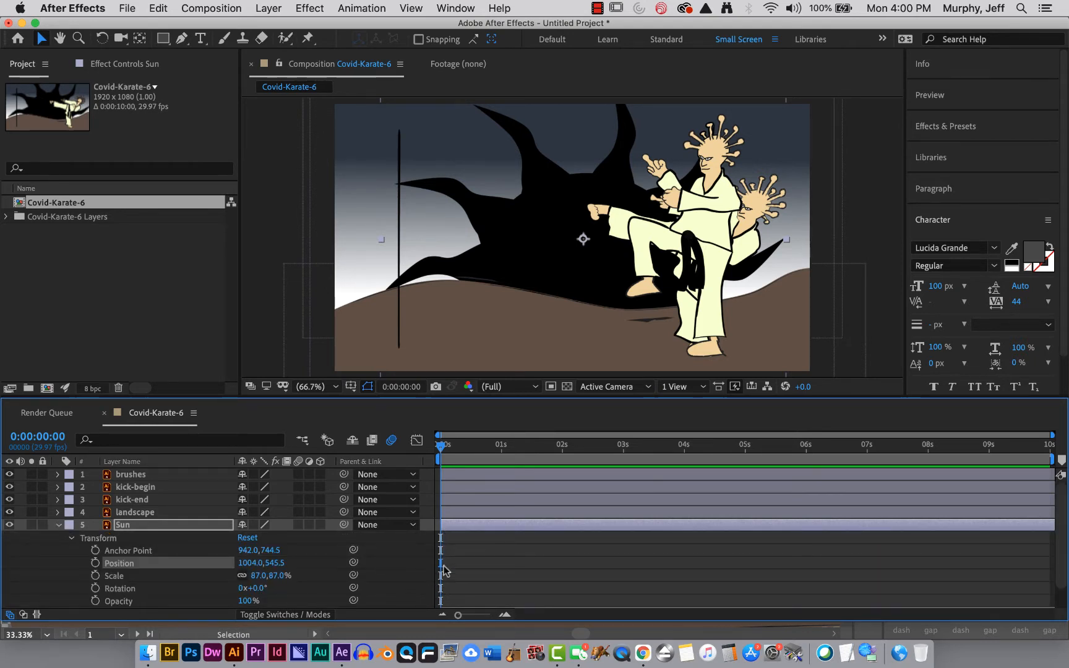
left_click(58, 524)
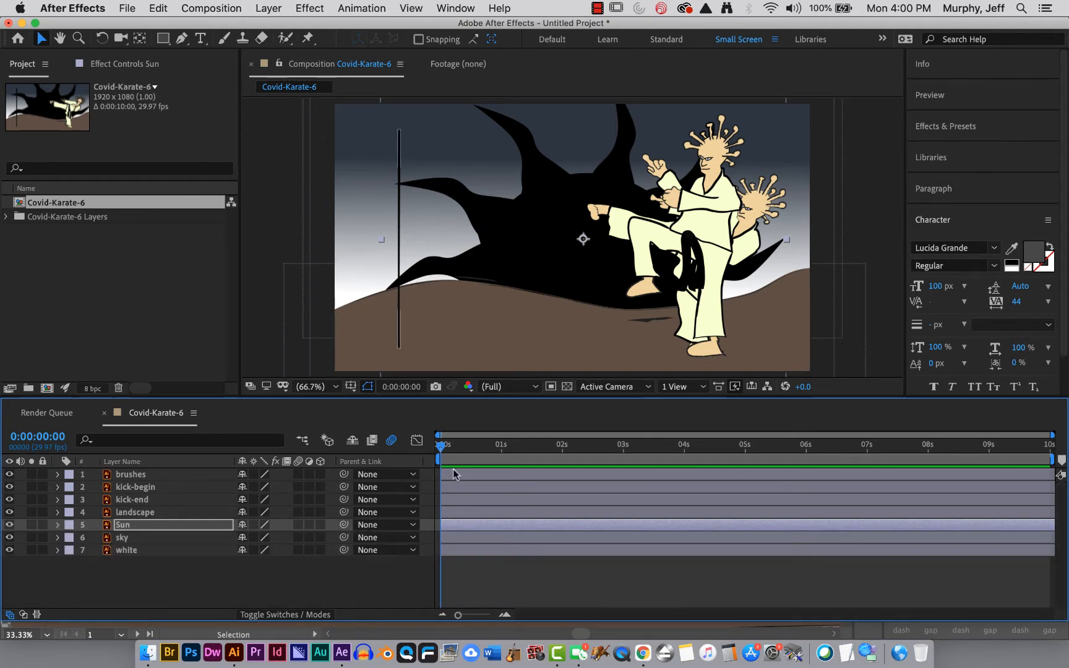
- Delete the brushes and white layers from the composition
left_click(152, 474)
key("Delete")
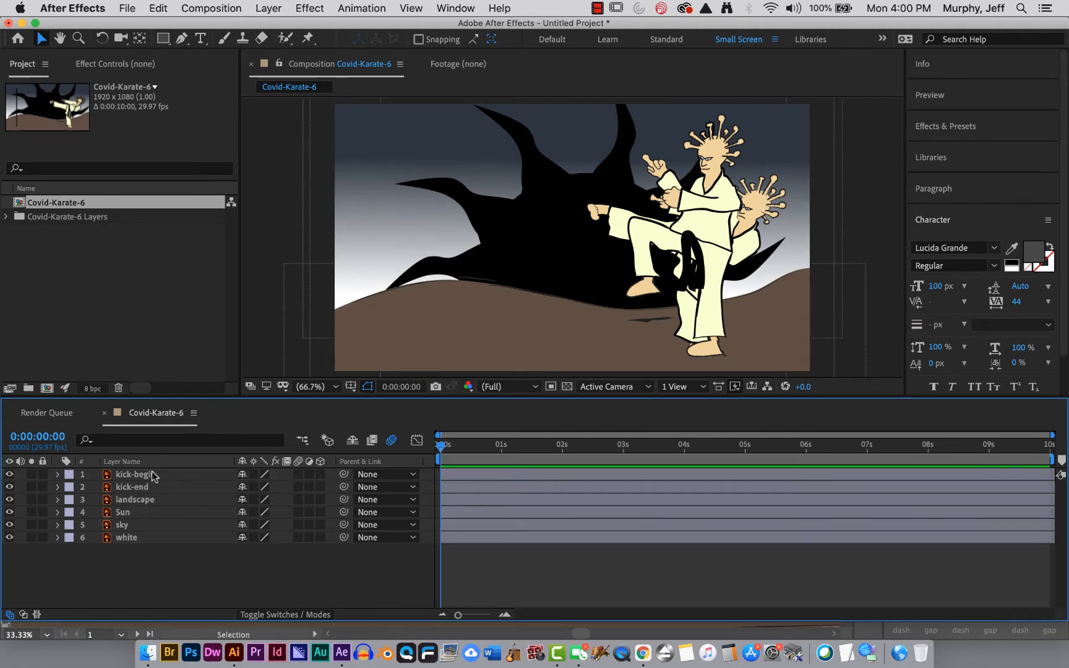
left_click(148, 537)
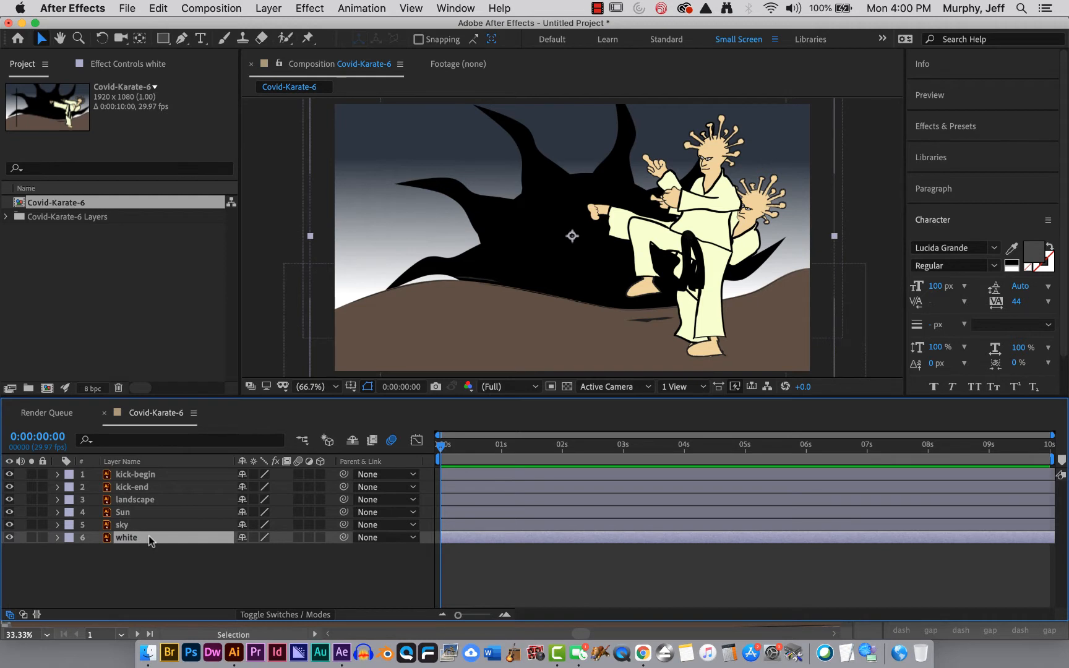
key("Delete")
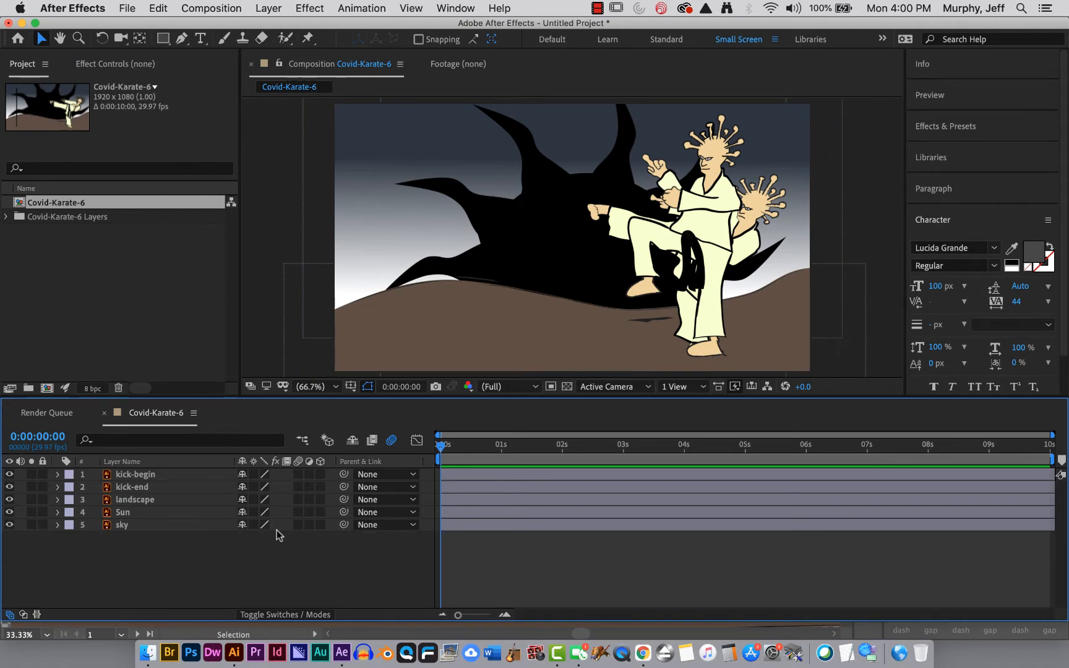
- Start the kick-begin layer at 0:00:00:00 and place it below kick-end in the layer stack
left_click_drag(451, 468, 437, 442)
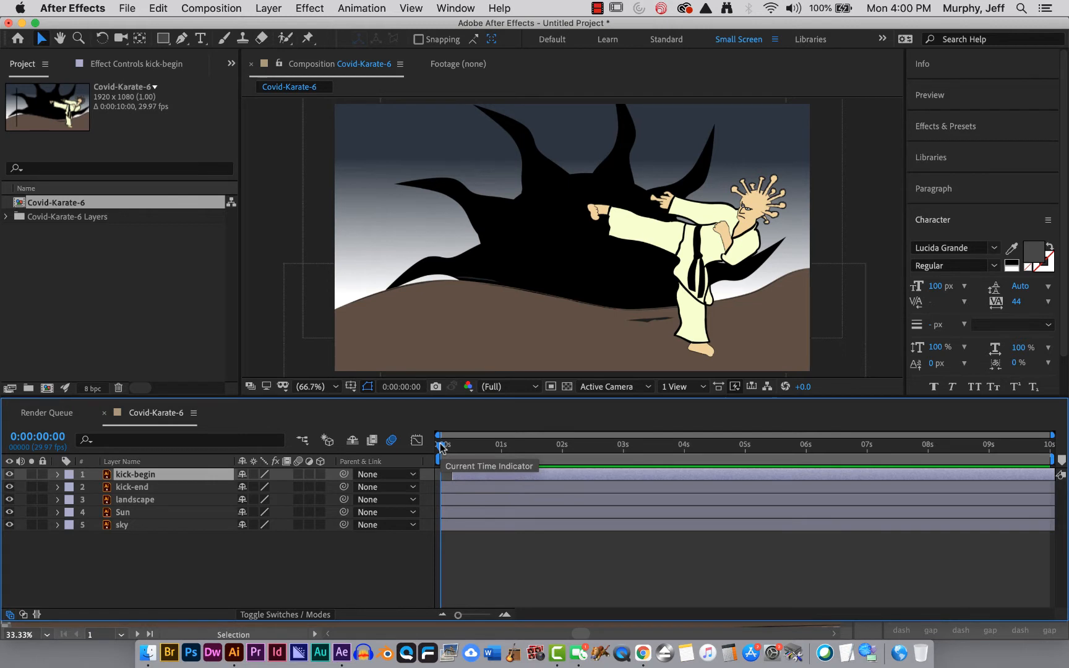
key("[")
left_click_drag(160, 475, 162, 490)
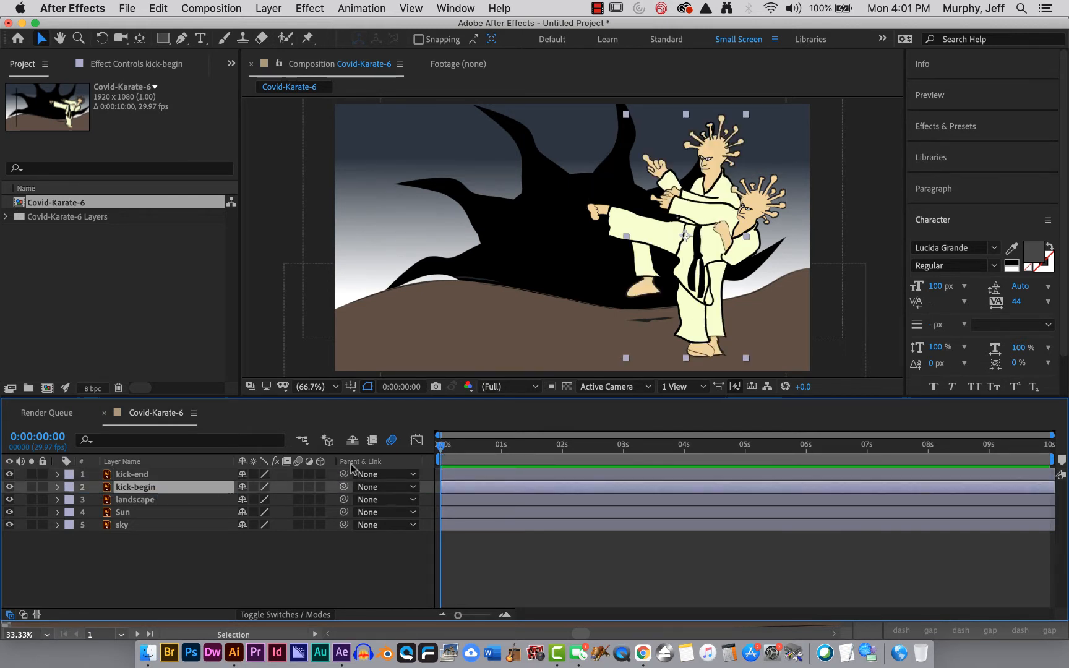
left_click_drag(455, 477, 449, 447)
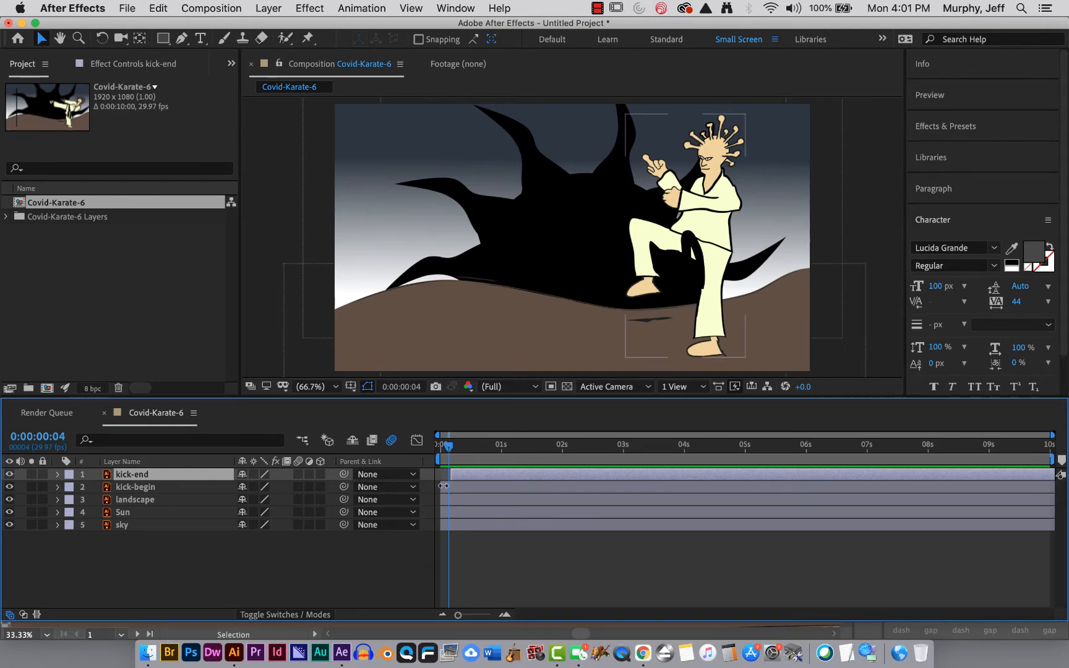
left_click(190, 493)
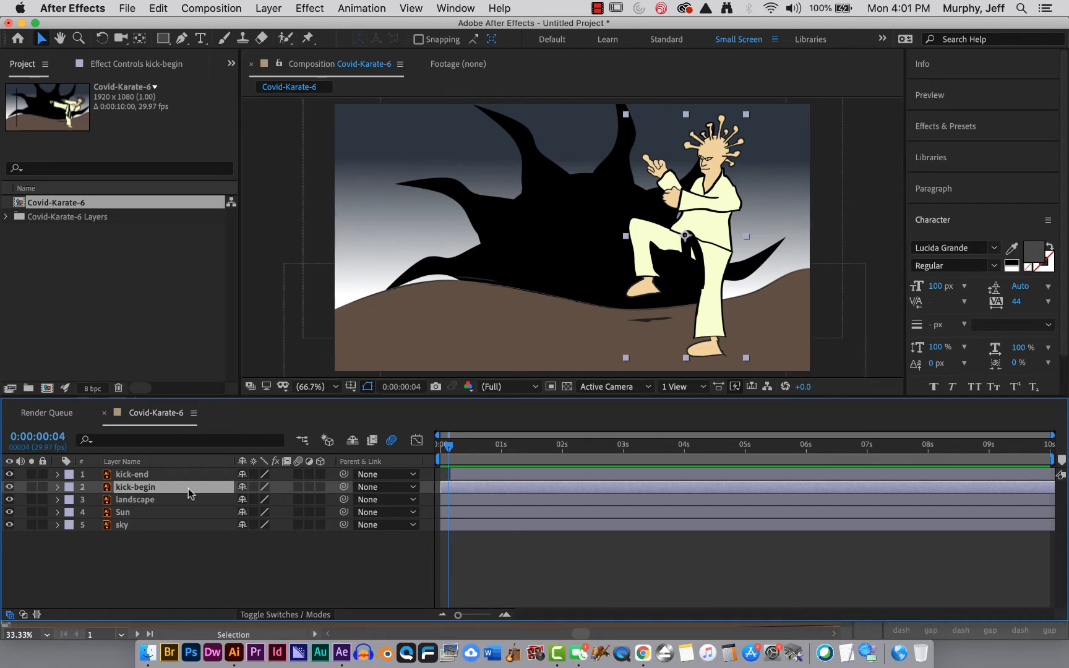
key("alt+bracketright")
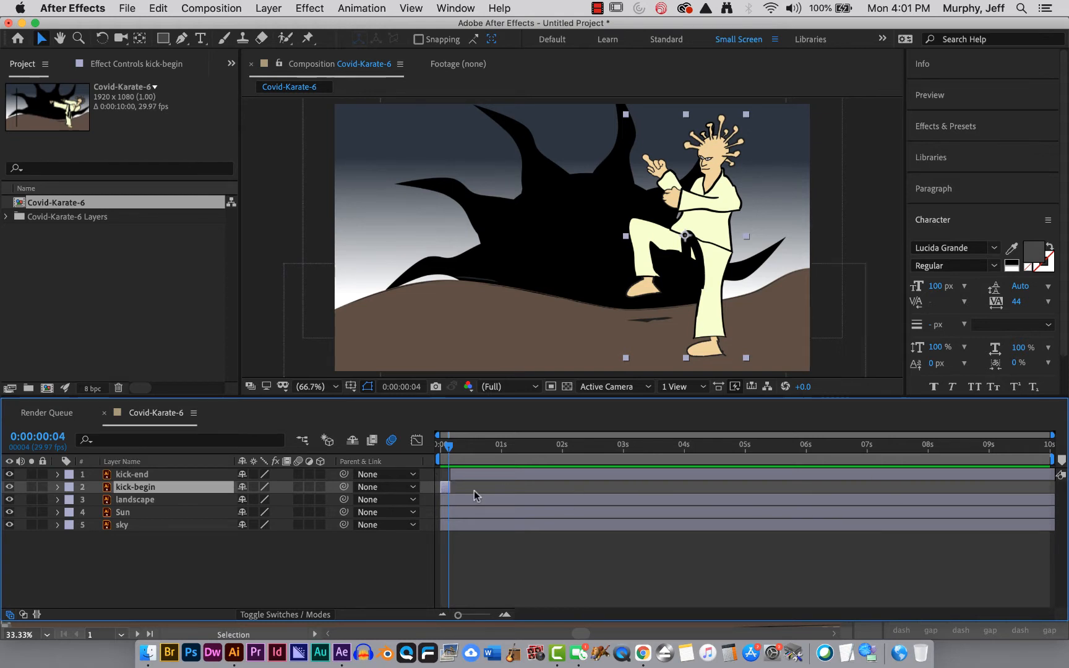
mouse_move(450, 447)
left_mouse_down()
mouse_move(471, 446)
mouse_move(444, 447)
left_mouse_up()
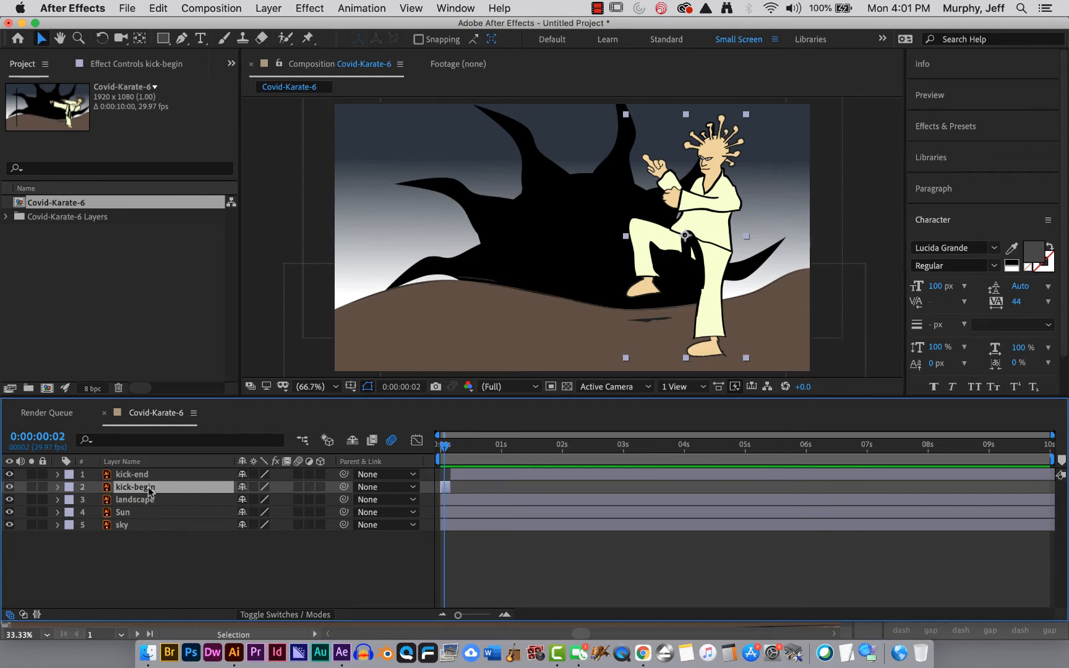
mouse_move(445, 448)
left_mouse_down()
mouse_move(459, 447)
mouse_move(438, 448)
left_mouse_up()
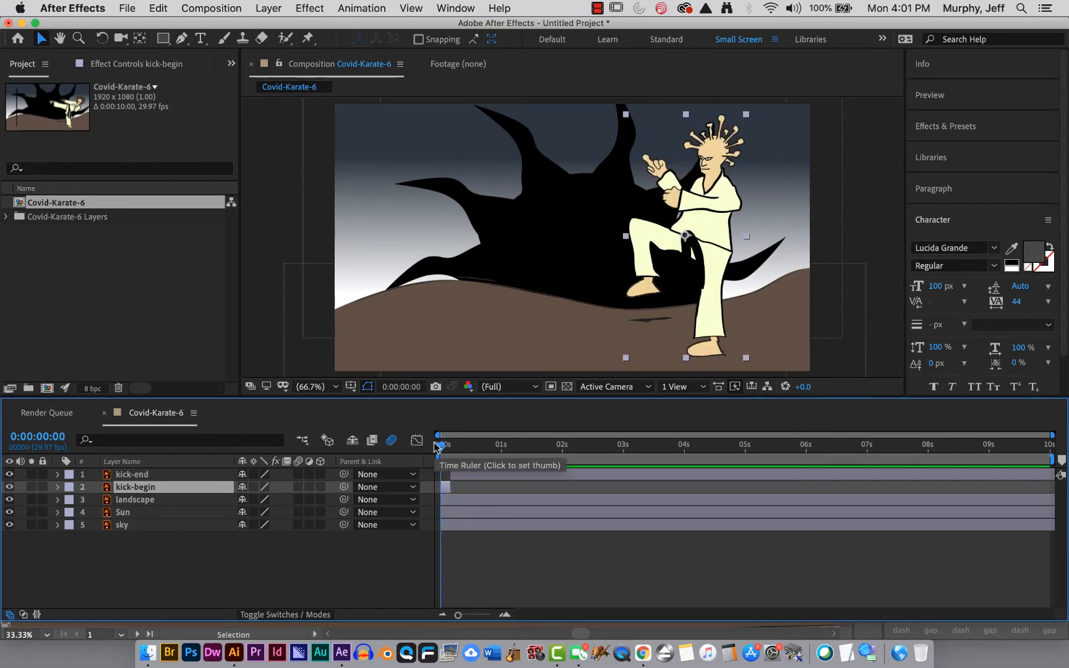
key("super+z")
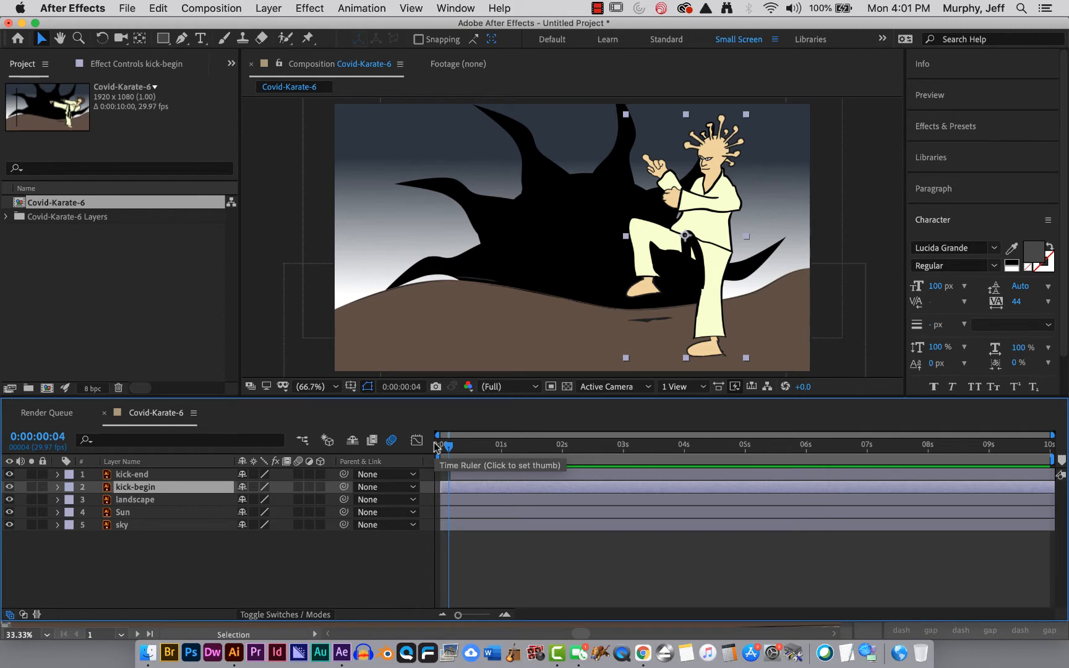
key("super+z")
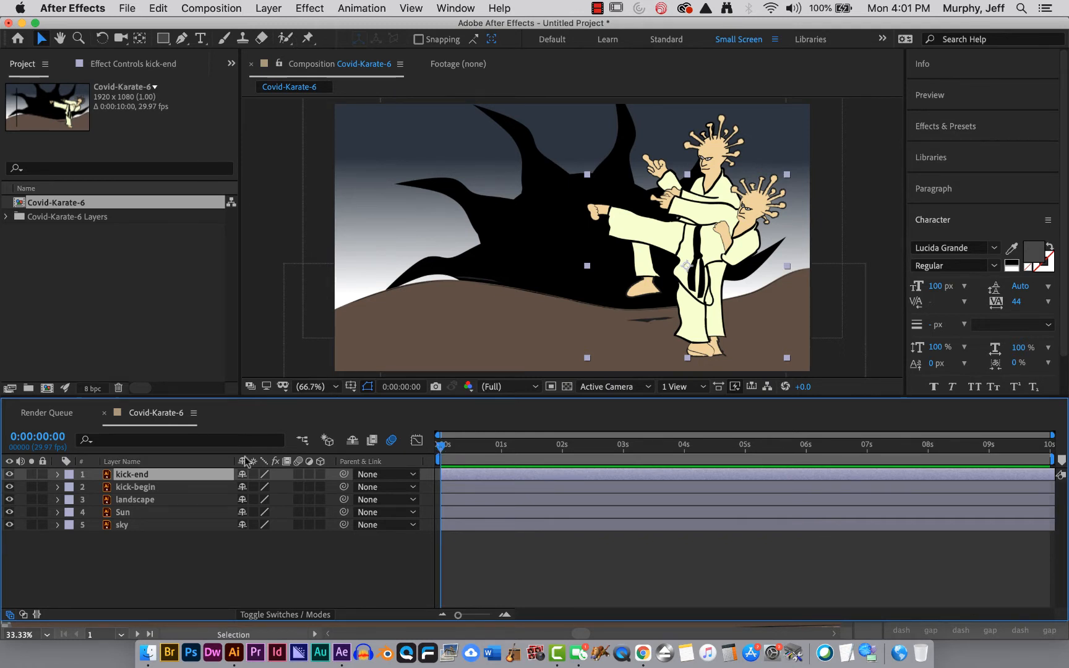
- Keyframe Opacity at 0:00:00:00 on both kick layers, with kick-end at 0% and kick-begin at 100%
left_click(135, 487, "shift")
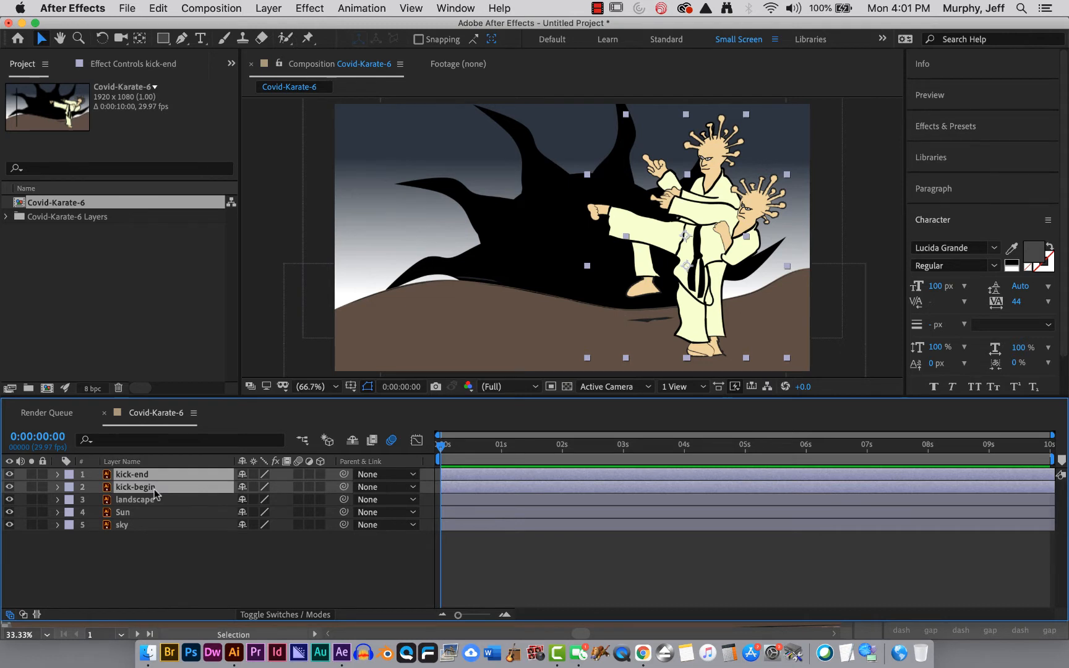
key("t")
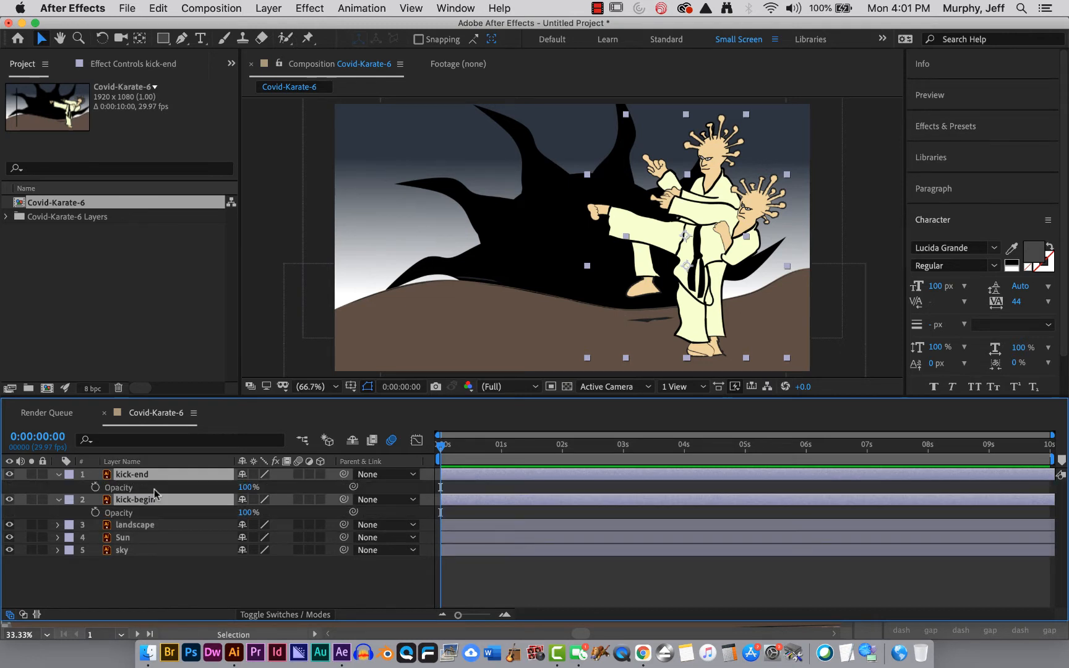
left_click(114, 584)
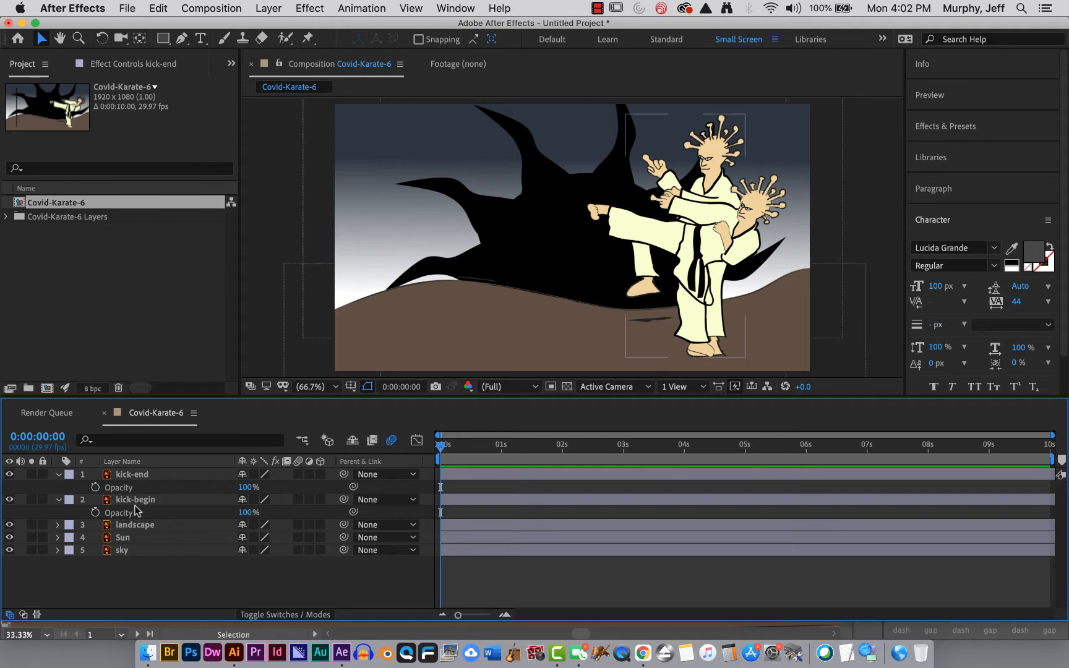
left_click(193, 485)
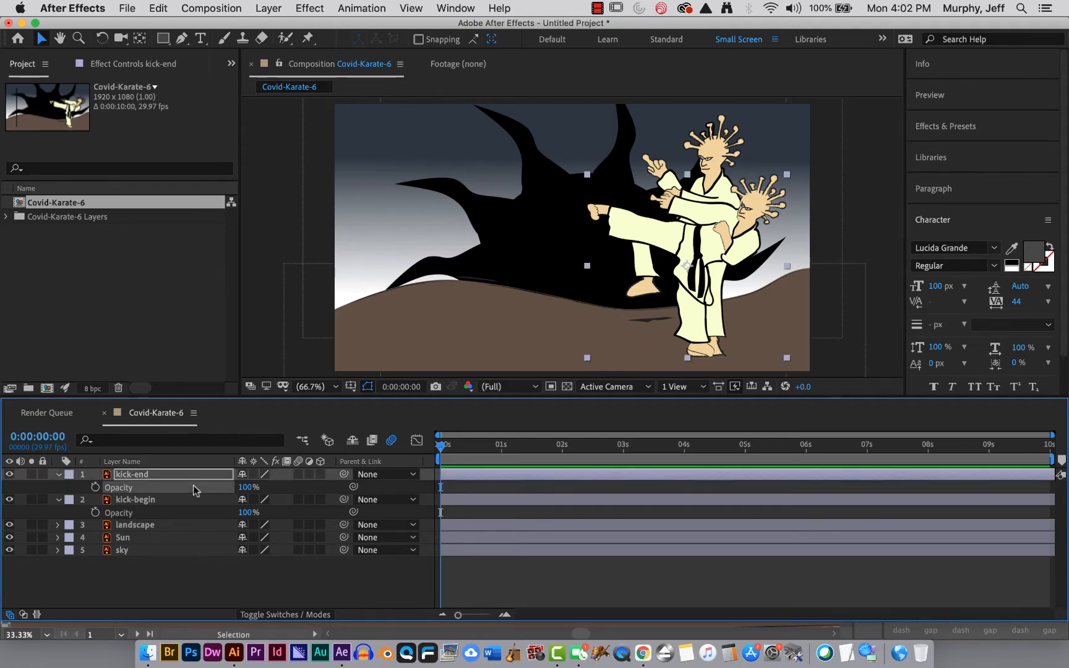
left_click(174, 584)
left_click(174, 487)
left_click_drag(244, 487, 82, 490)
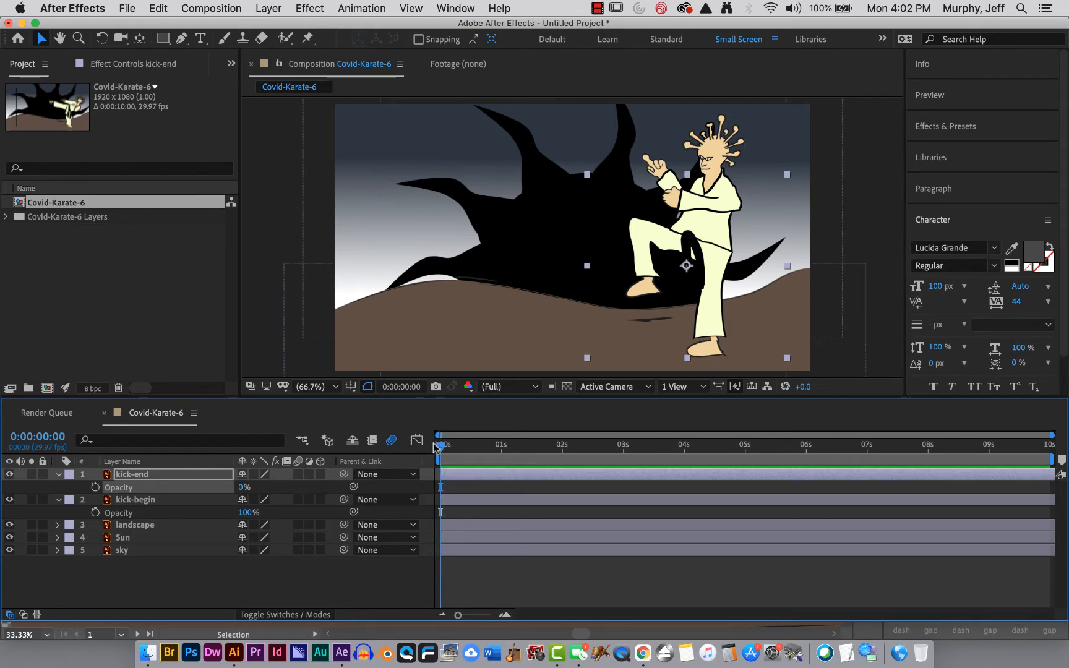
left_click(95, 487)
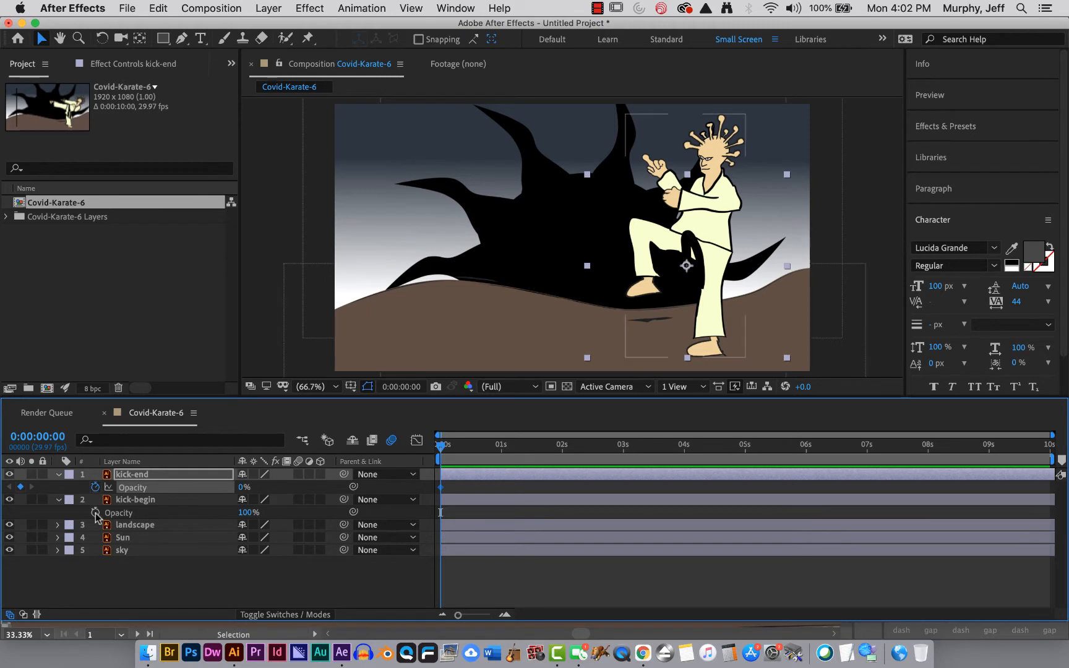
left_click(94, 512)
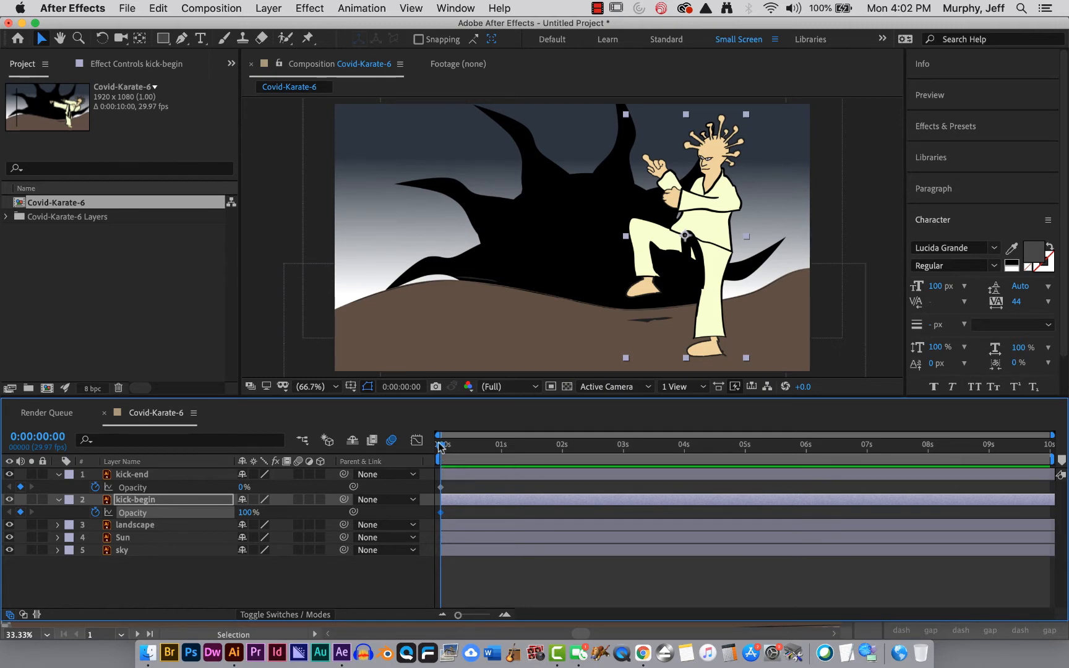
- Add opposite Opacity keyframes at 0:00:00:03, with kick-end at 100% and kick-begin at 0%, and check the pose swap back to the first frame
left_click_drag(438, 445, 446, 445)
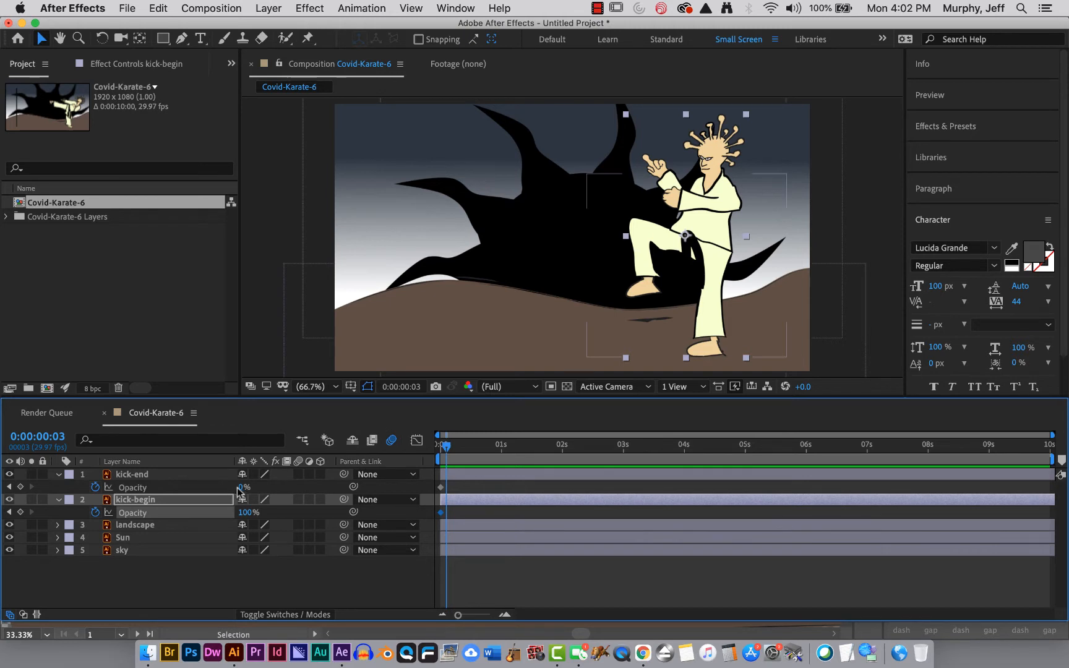
left_click_drag(242, 487, 326, 486)
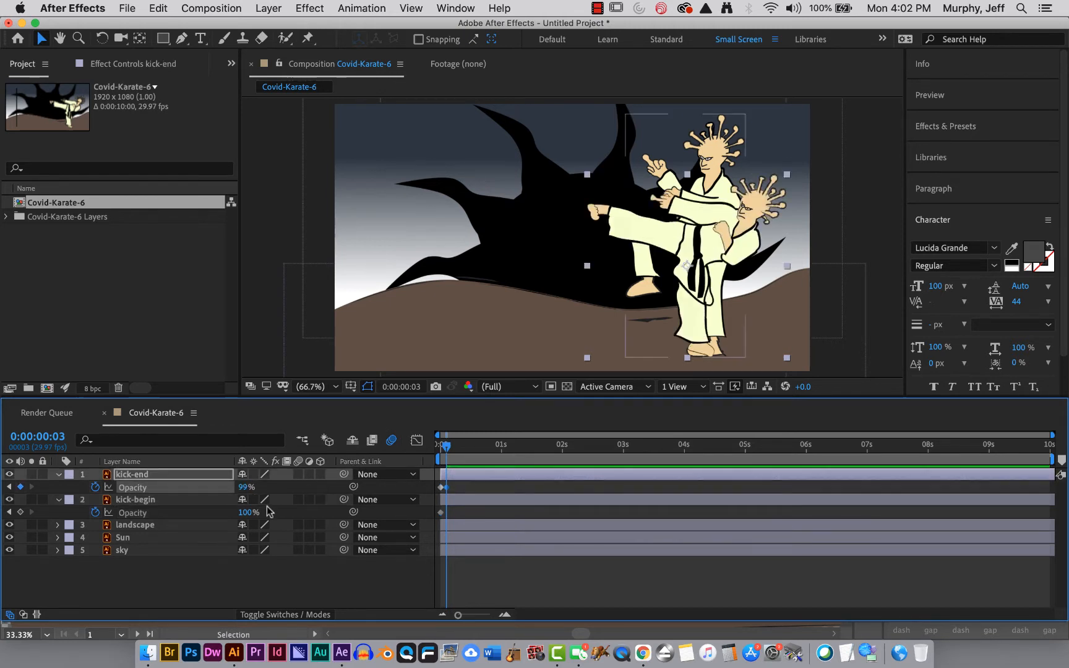
left_click_drag(259, 512, 154, 516)
left_click(142, 500)
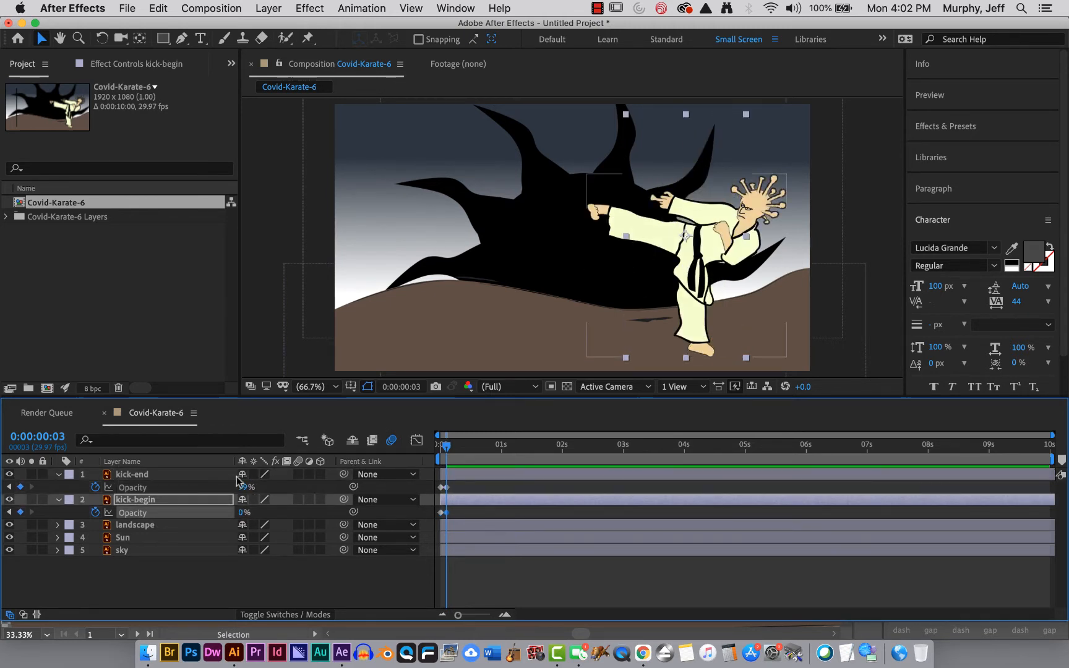
left_click_drag(244, 487, 256, 485)
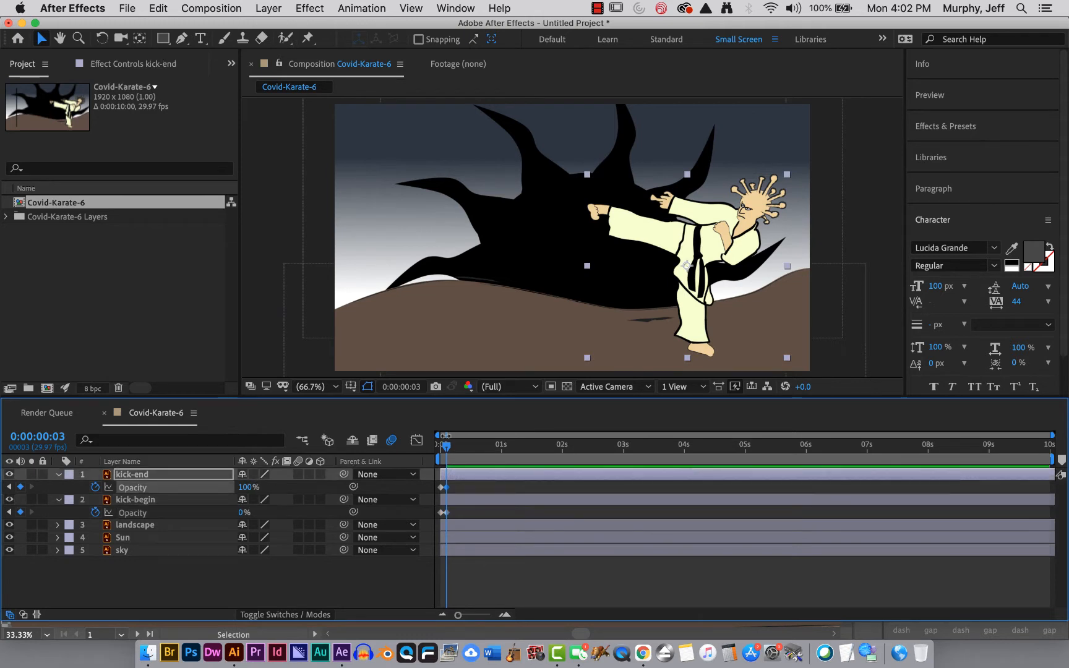
left_click_drag(443, 447, 437, 448)
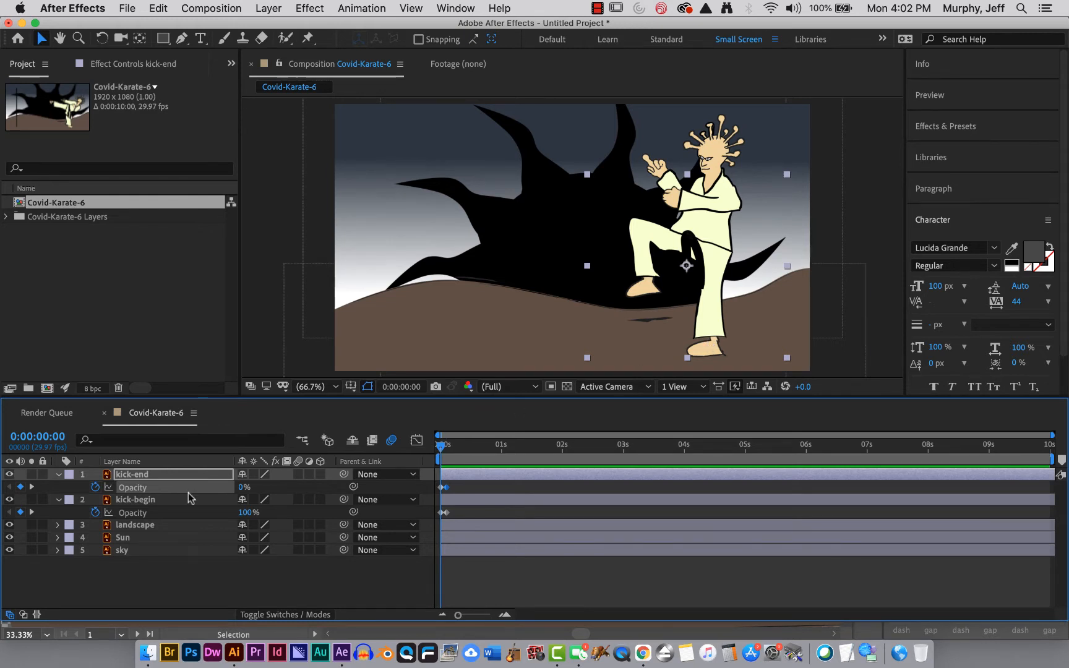
- Move the kick-end layer's anchor point to the standing foot with the Pan Behind (Anchor Point) tool
key("Return")
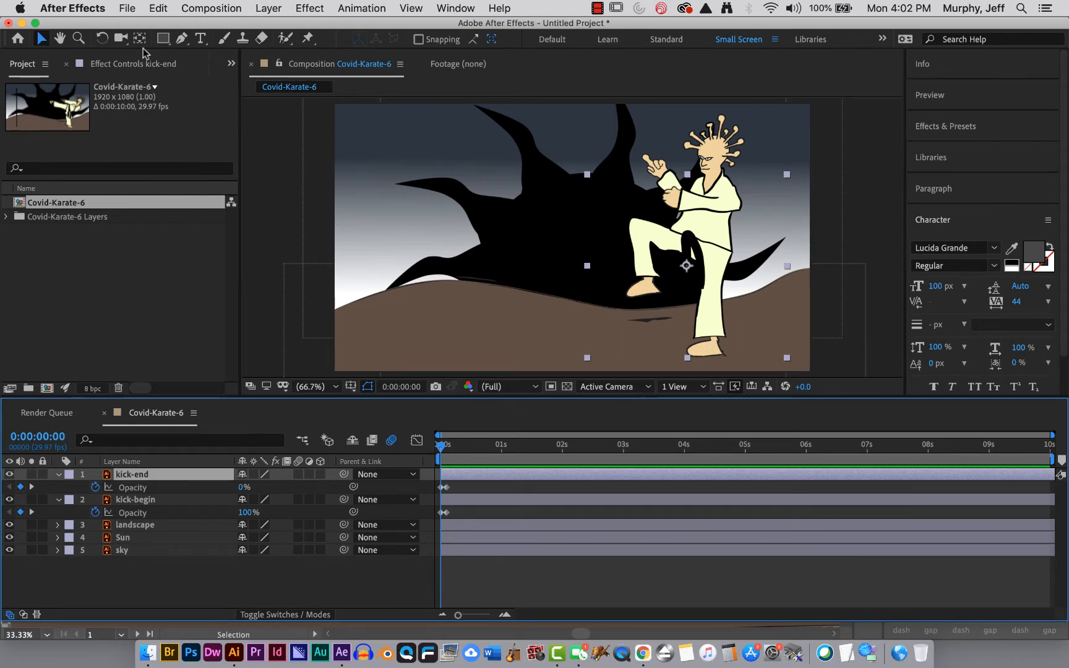
left_click(140, 39)
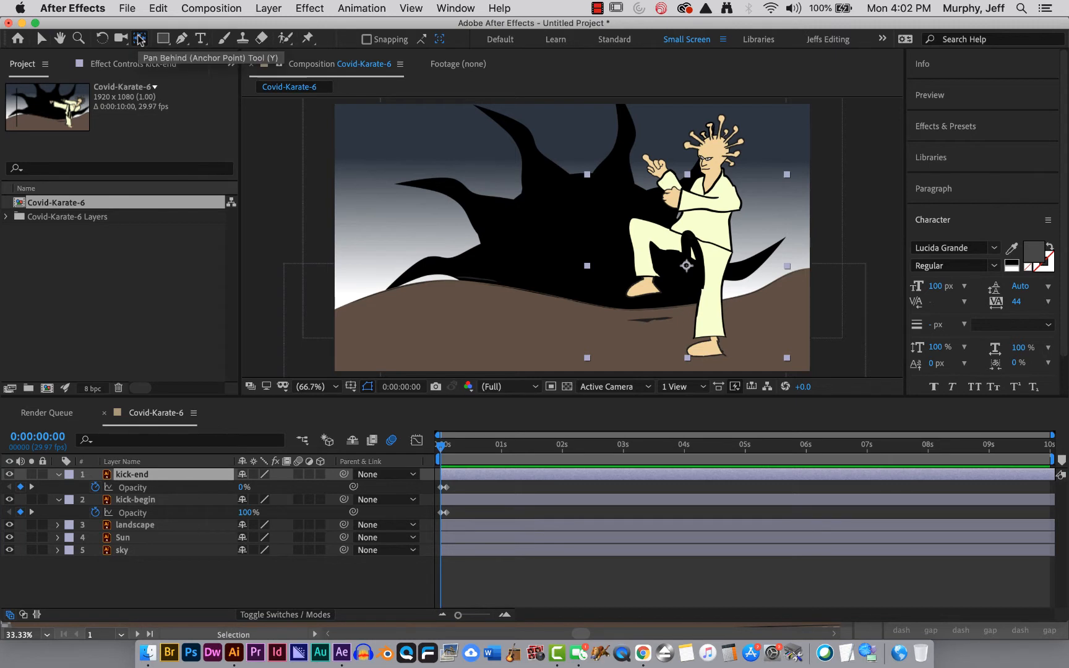
left_click_drag(686, 265, 707, 347)
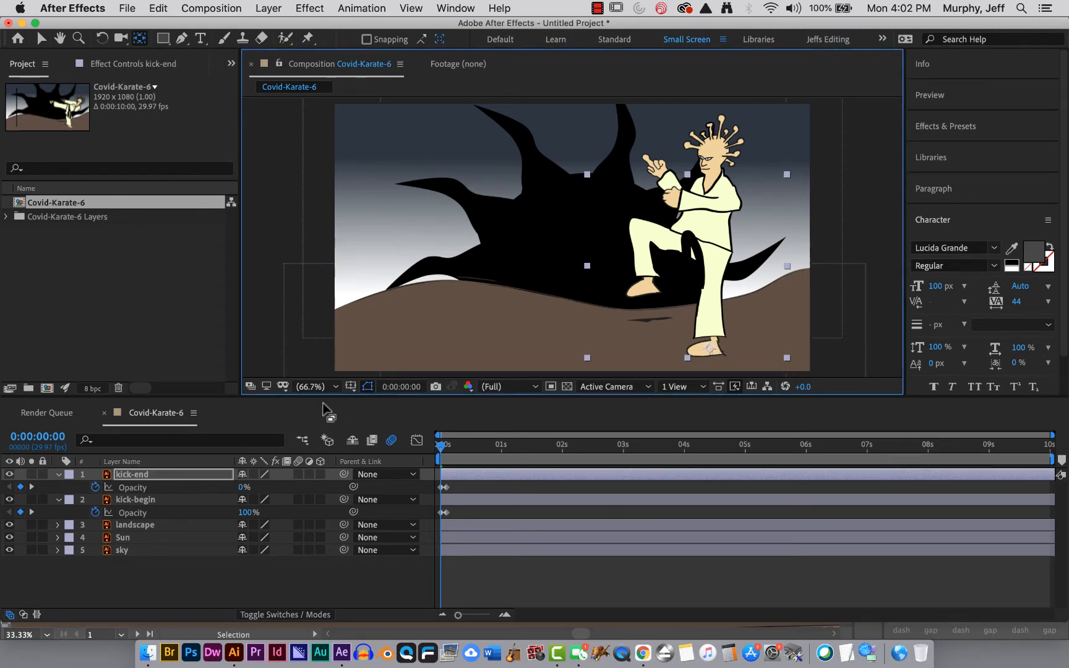
- Move the kick-begin layer's anchor point from its centre to the standing foot
left_click(177, 499)
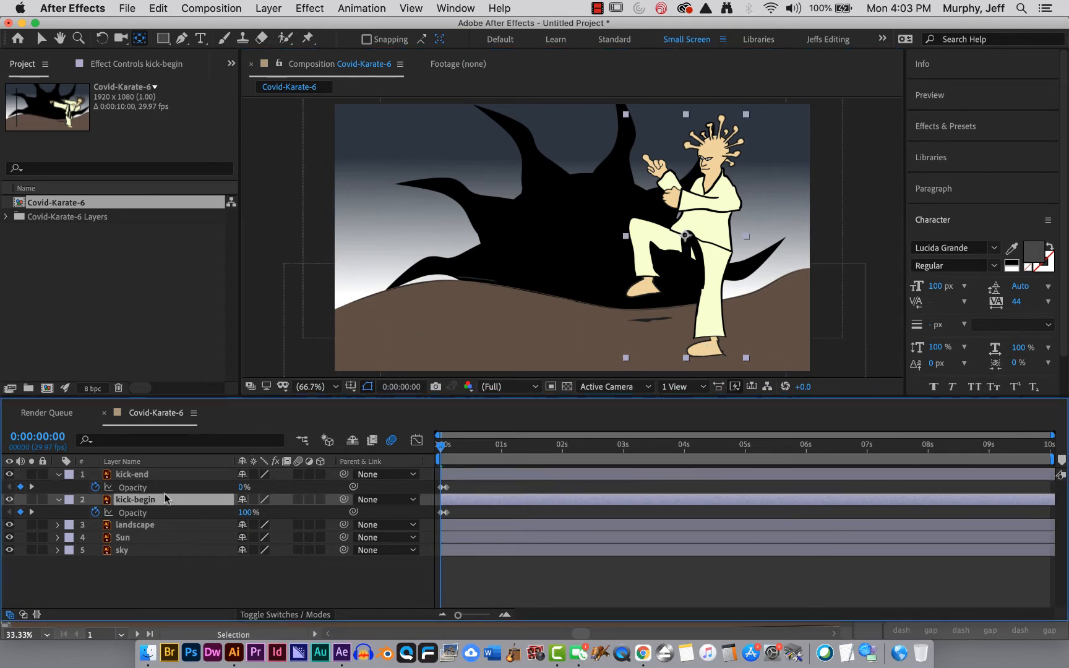
left_click(162, 476)
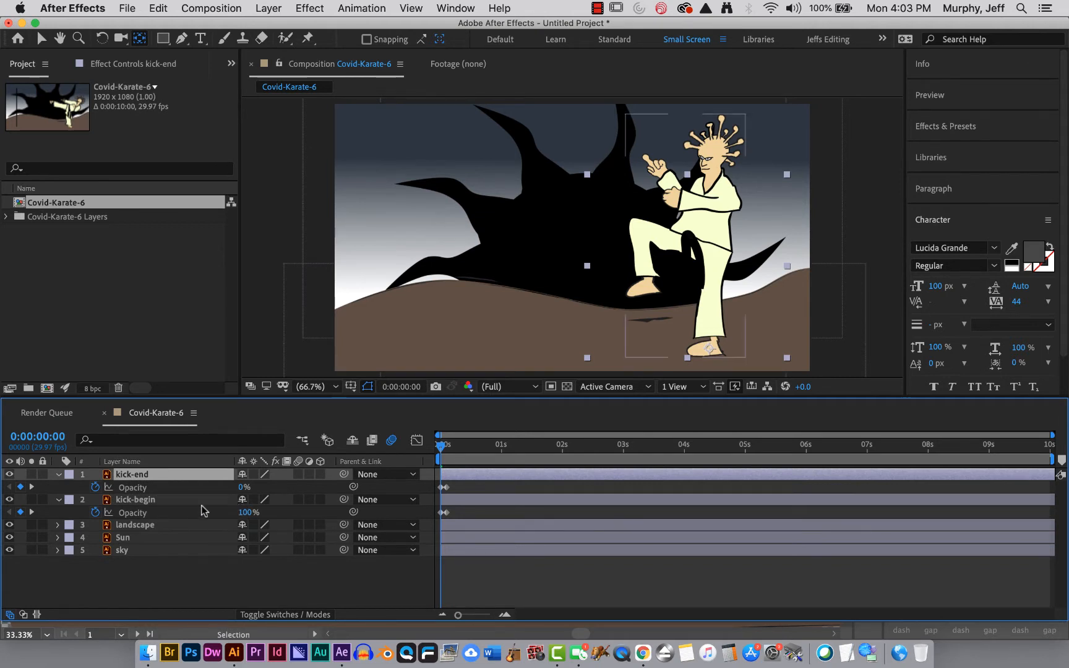
left_click(181, 501)
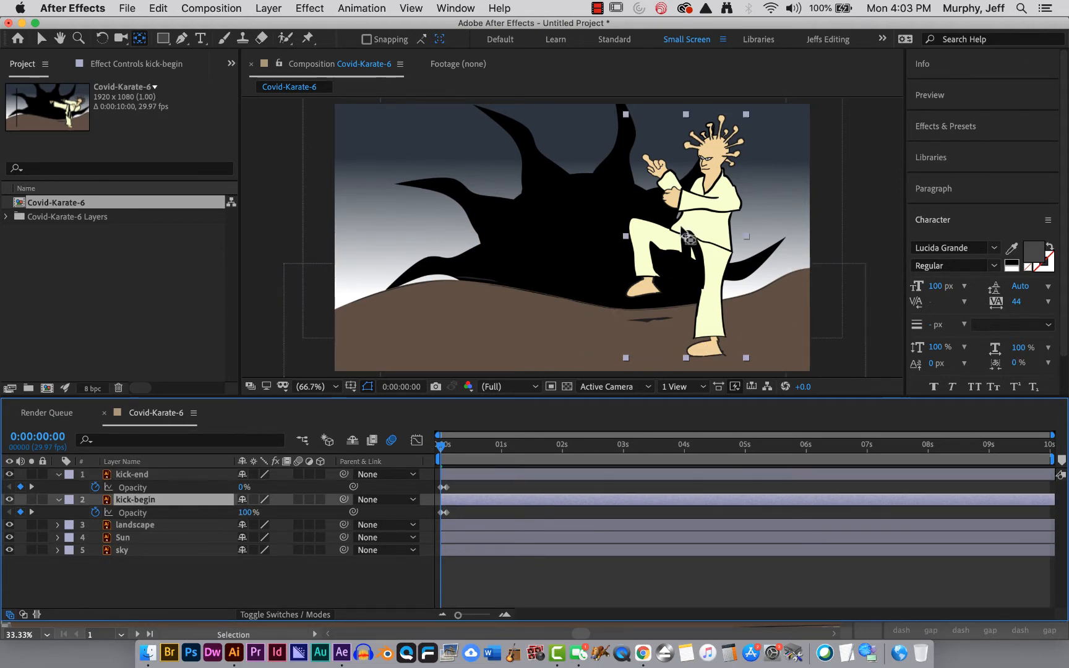
left_click_drag(685, 236, 707, 352)
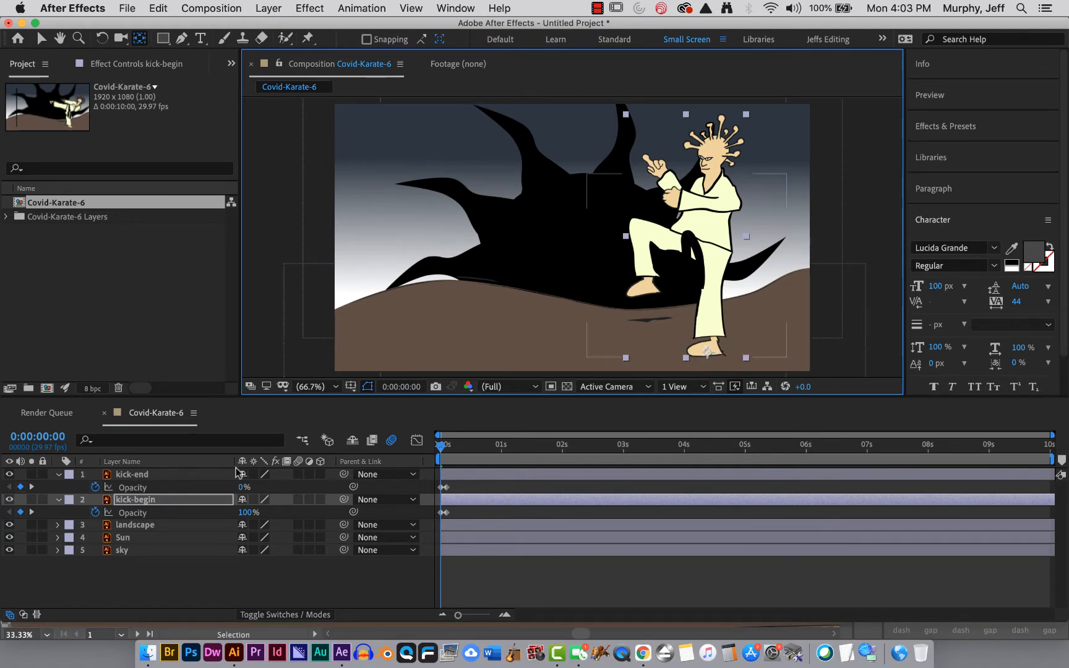
- Add holding Opacity keyframes at 0:00:00:27 on both kick layers, keeping kick-end at 100% and kick-begin at 0%
left_click(438, 447)
left_click_drag(438, 446, 495, 443)
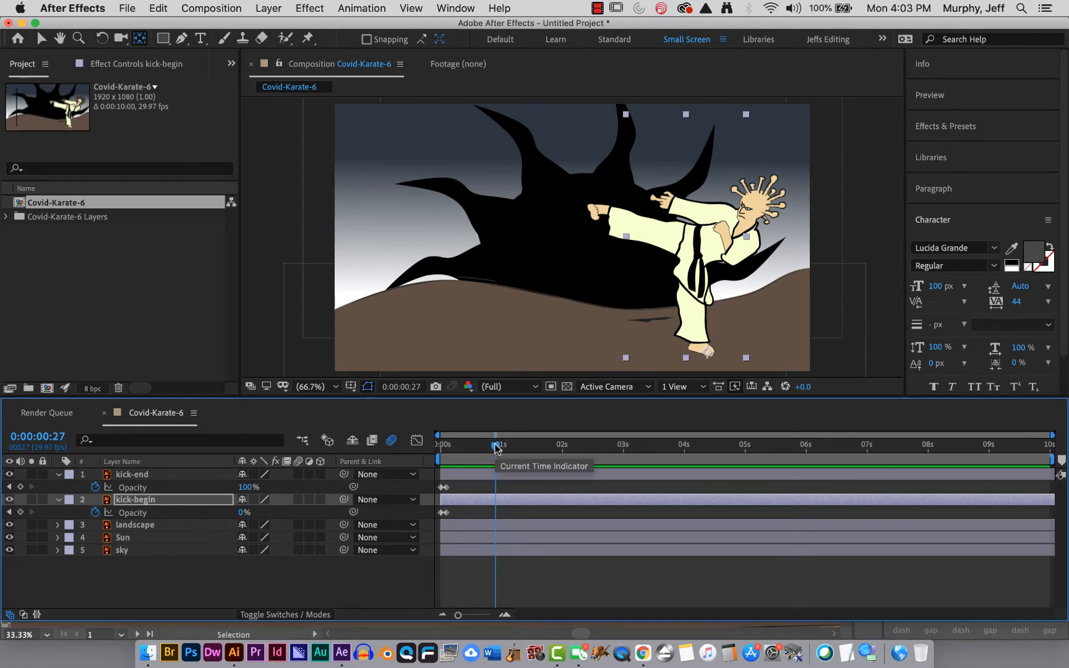
left_click(21, 487)
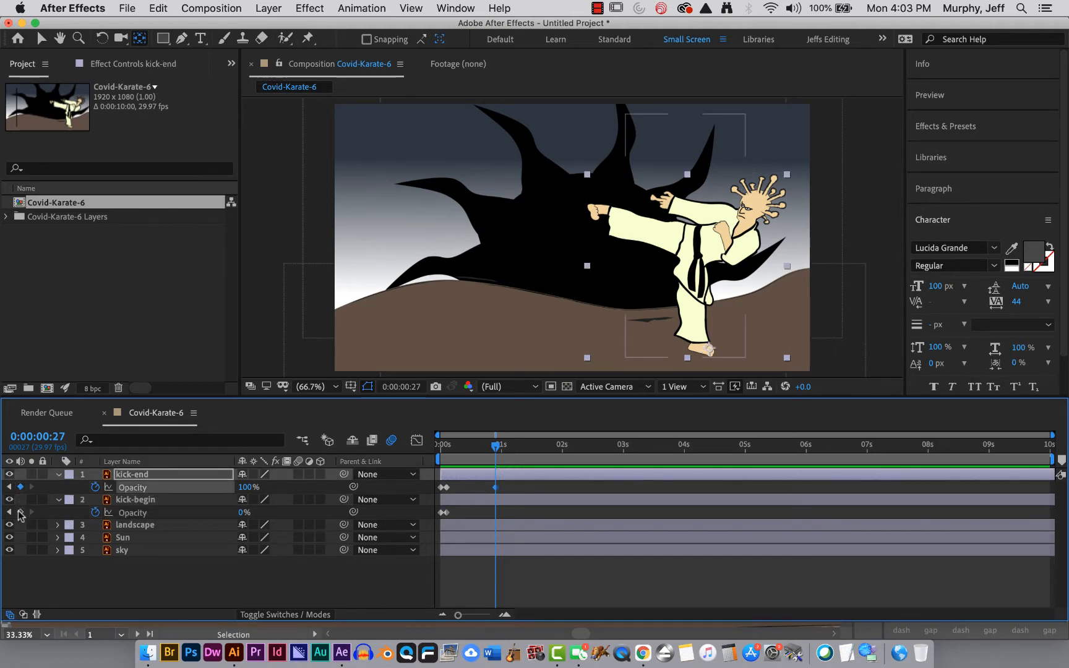
left_click(20, 512)
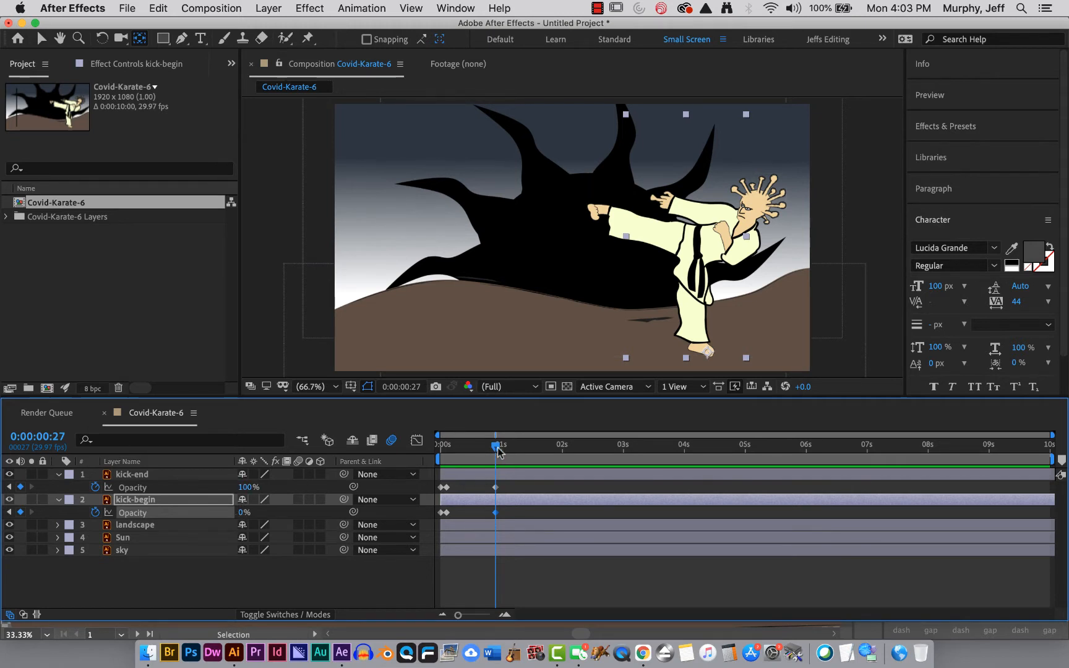
- Swap the poses at 0:00:01:00 by setting Opacity to 0% on kick-end and 100% on kick-begin
mouse_move(498, 451)
left_mouse_down()
mouse_move(444, 447)
mouse_move(502, 447)
mouse_move(445, 447)
mouse_move(499, 446)
mouse_move(500, 438)
left_mouse_up()
left_click_drag(244, 489, 126, 498)
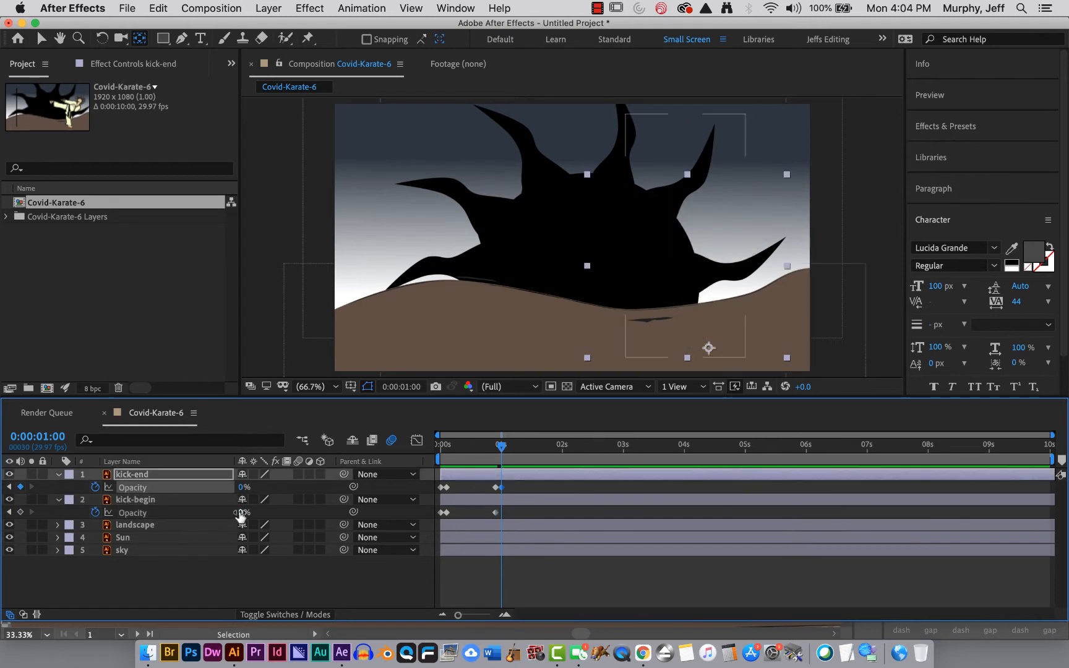
left_click_drag(241, 513, 338, 513)
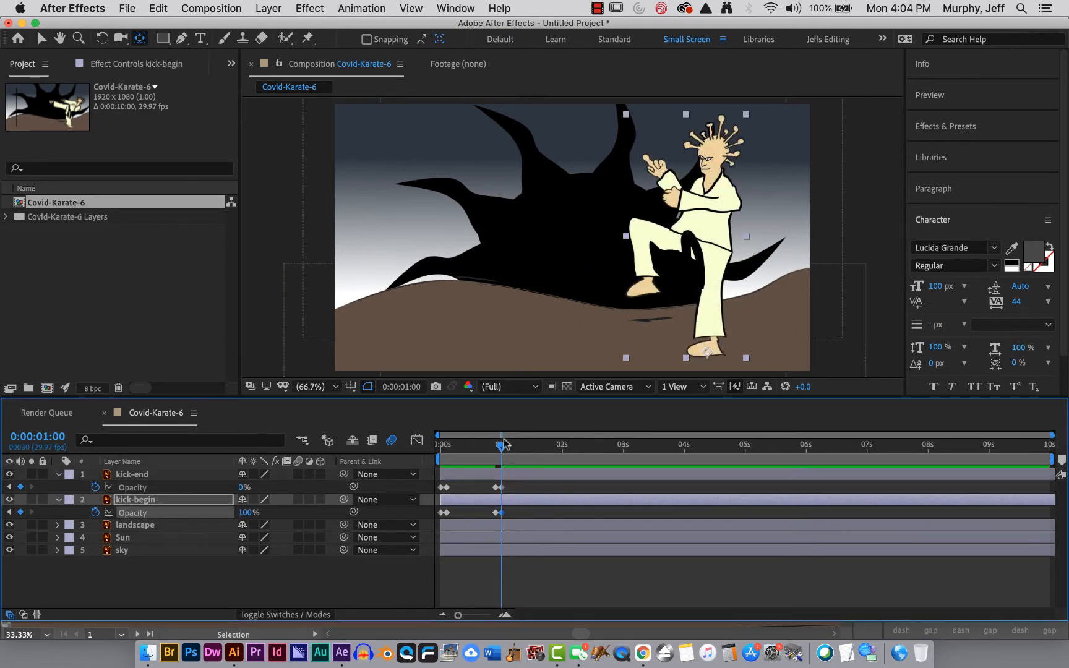
- Add Opacity keyframes with the current values to kick-end and kick-begin at 0:00:01:02
mouse_move(504, 443)
left_mouse_down()
mouse_move(417, 451)
mouse_move(506, 459)
left_mouse_up()
left_click_drag(506, 455, 502, 454)
left_click_drag(503, 449, 507, 450)
left_click(20, 487)
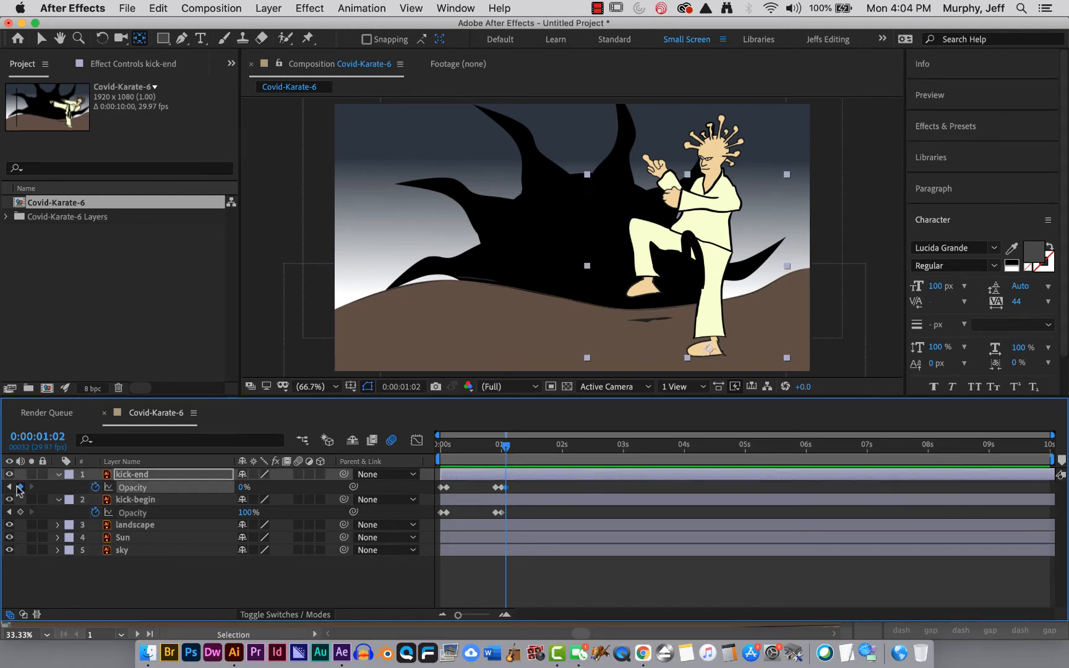
left_click(20, 512)
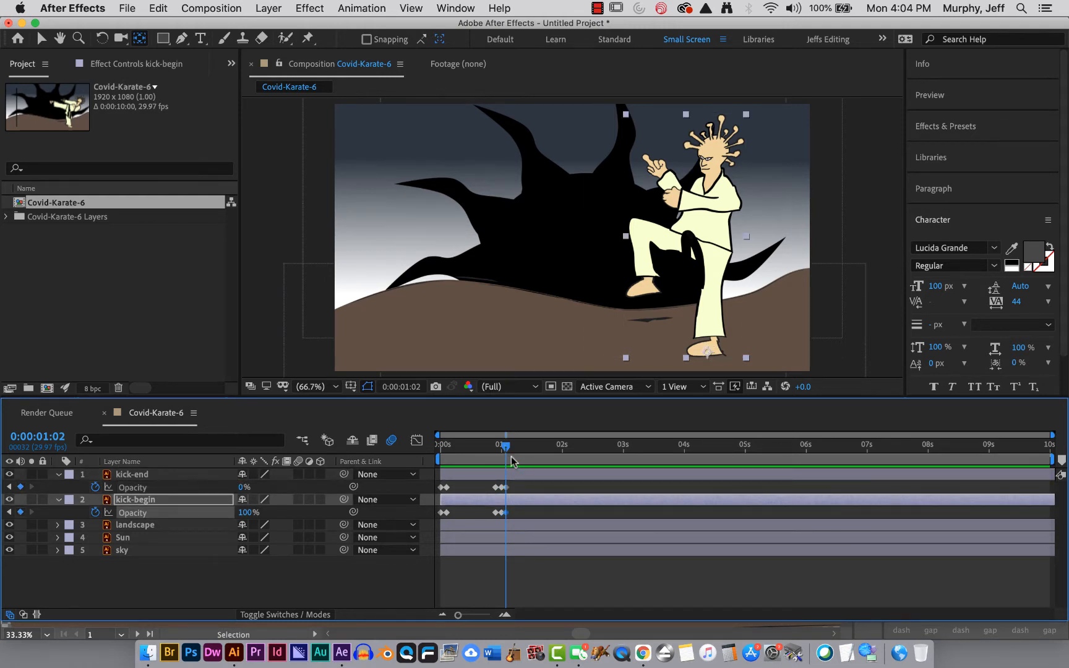
- Switch to the kick pose at 0:00:01:05 with Opacity at 100% on kick-end and 0% on kick-begin
left_click_drag(506, 447, 512, 446)
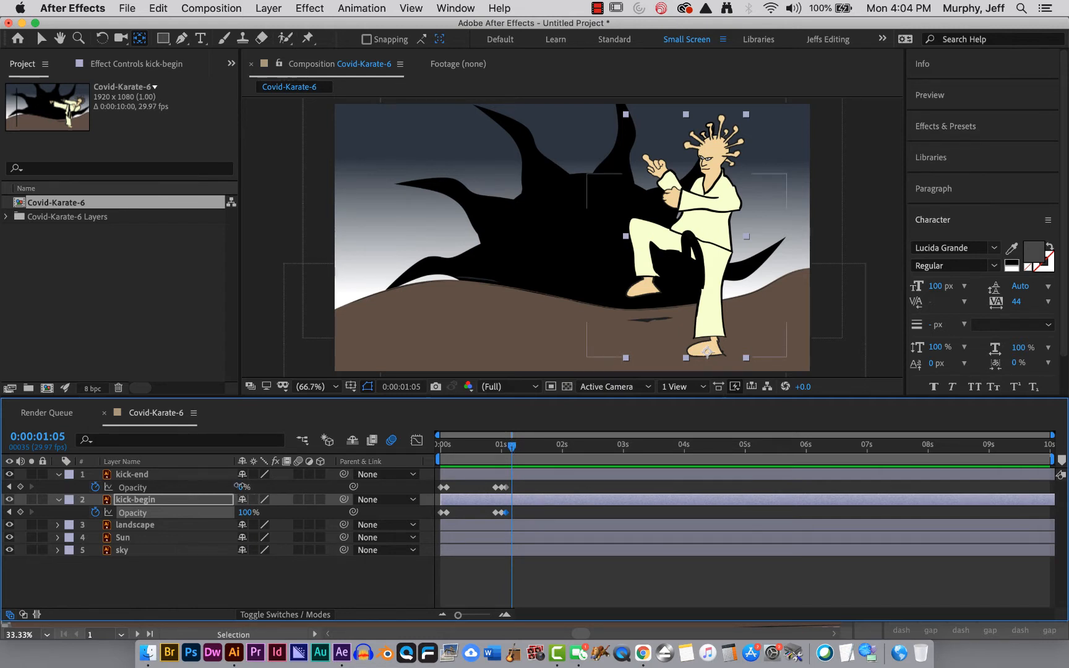
left_click_drag(239, 487, 392, 486)
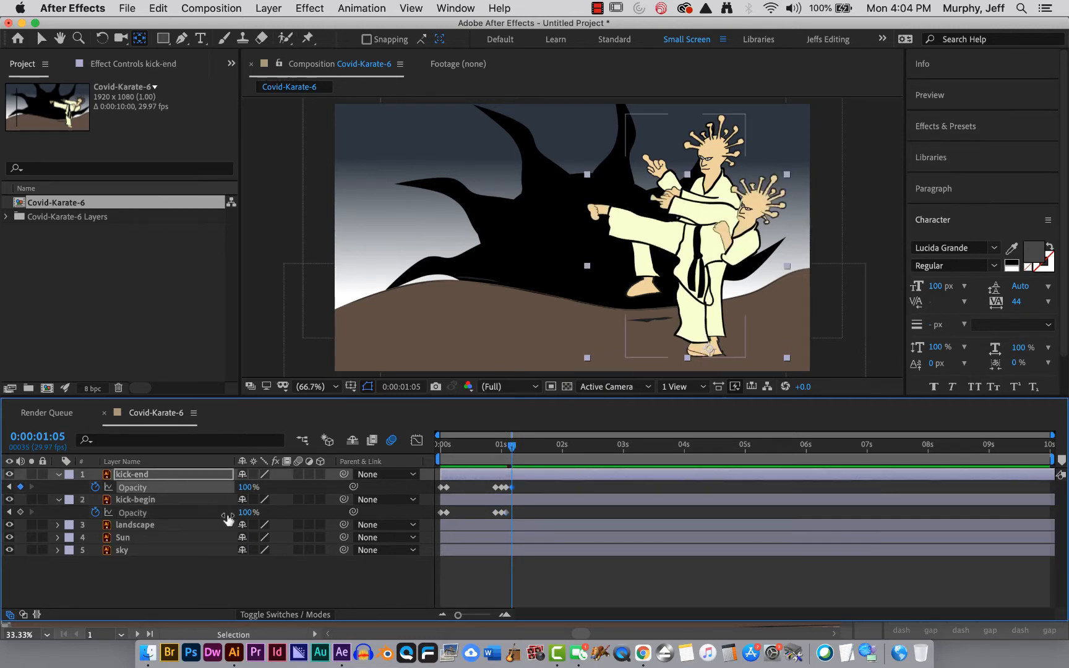
left_click(247, 513)
type("0")
key("Return")
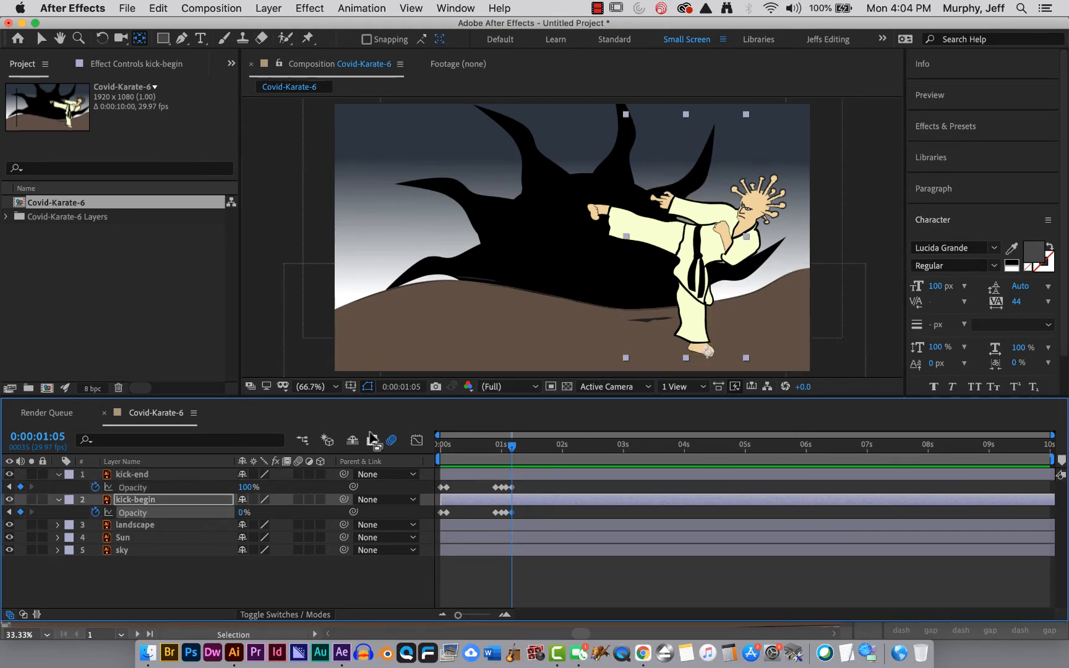
- Play the animation from the first frame to check the timing of the pose changes
left_click_drag(512, 446, 416, 459)
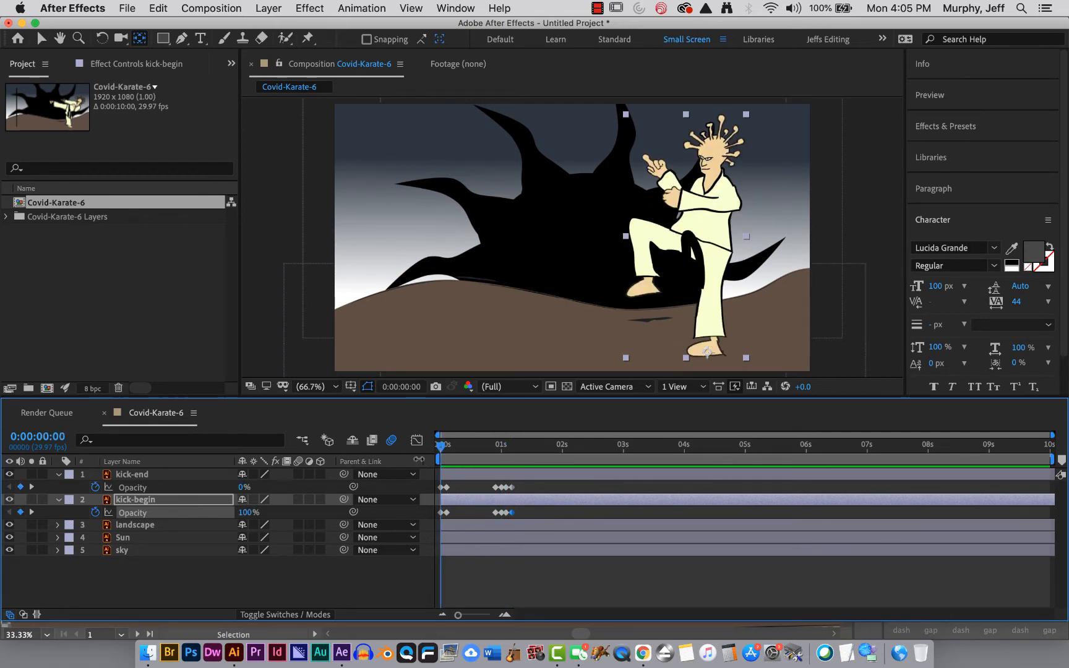
key("space")
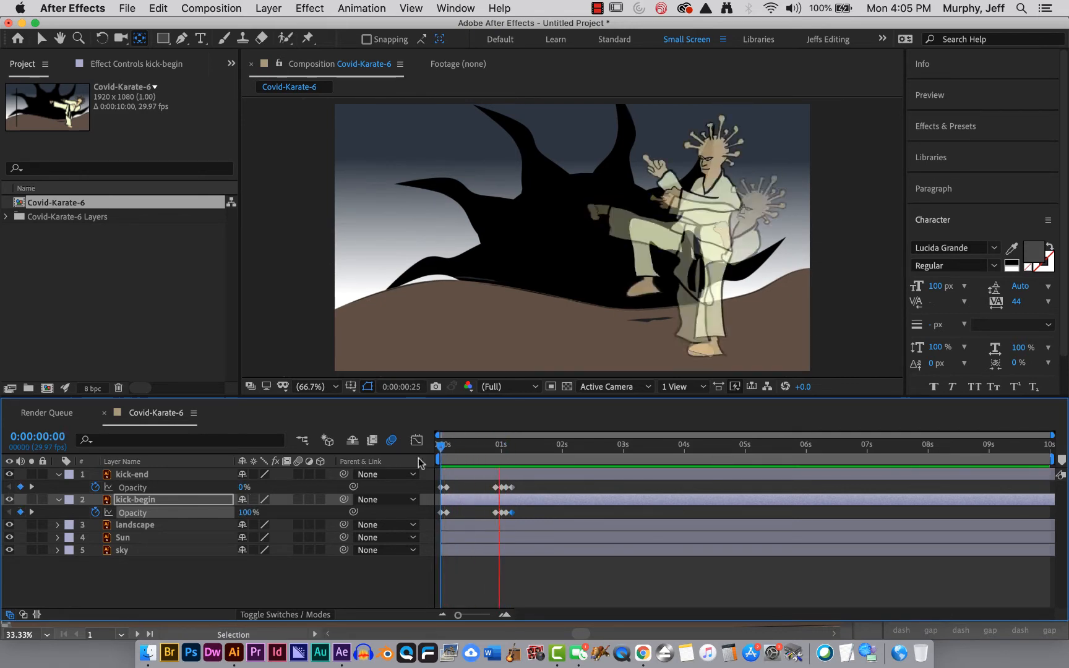
key("space")
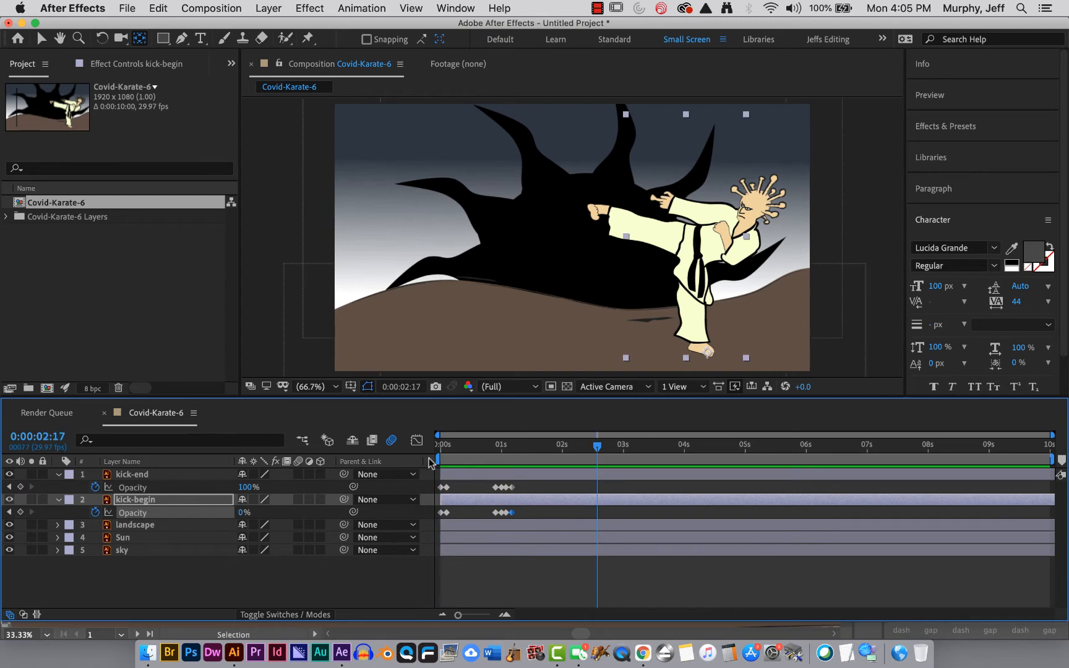
- Show kick-begin's transform properties and start Rotation keyframing at 0:00:01:02 with 0°
left_click_drag(597, 447, 505, 454)
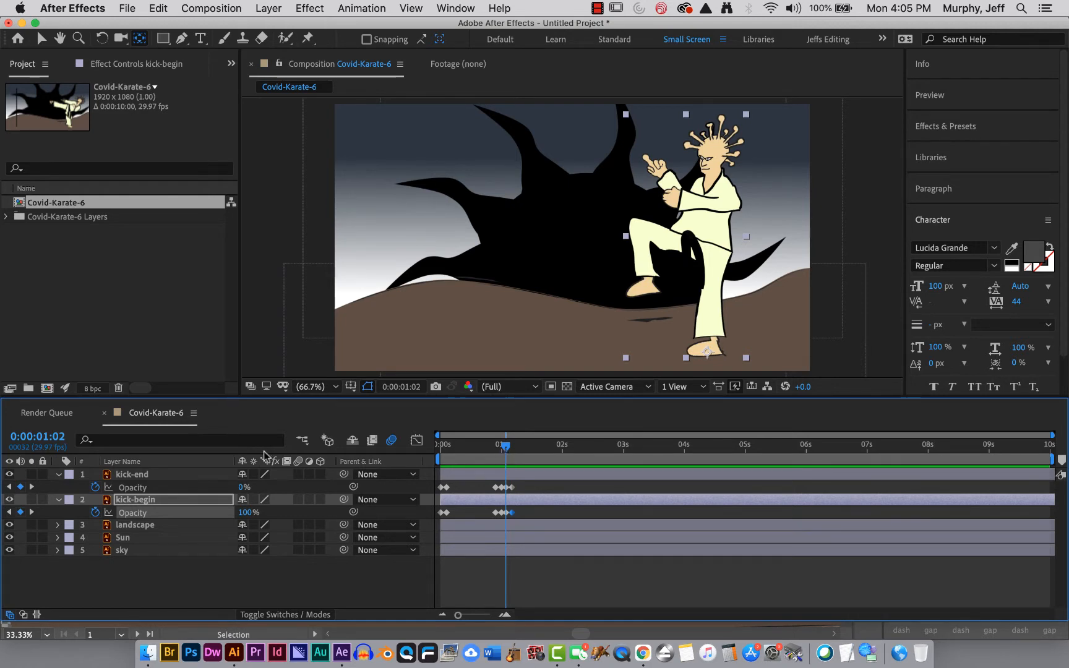
left_click(58, 474)
left_click(57, 474)
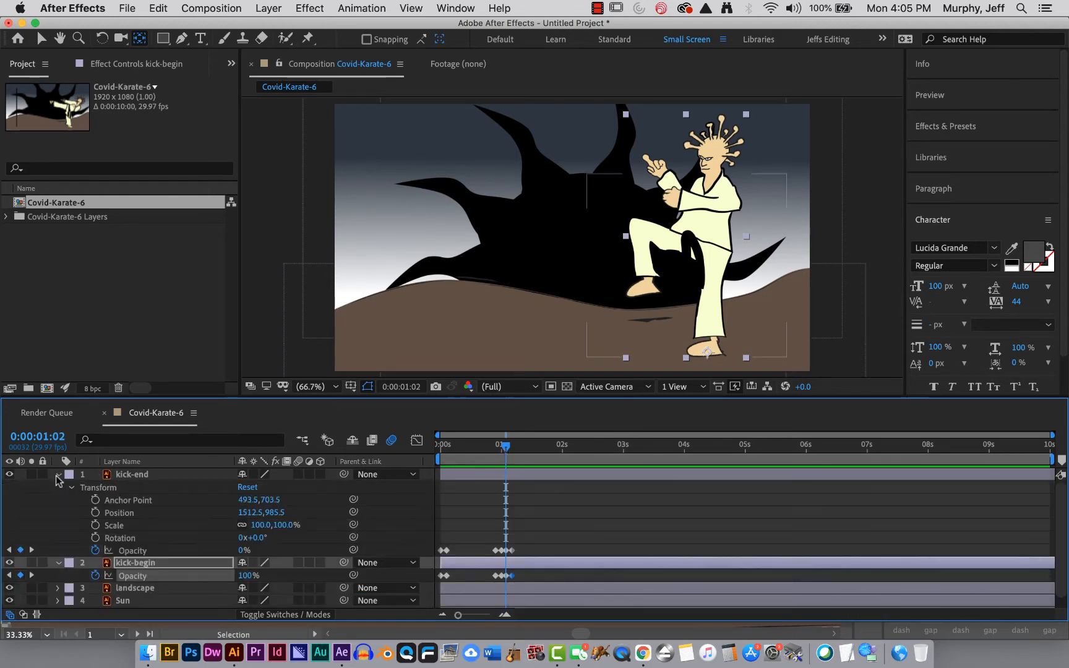
left_click(58, 562)
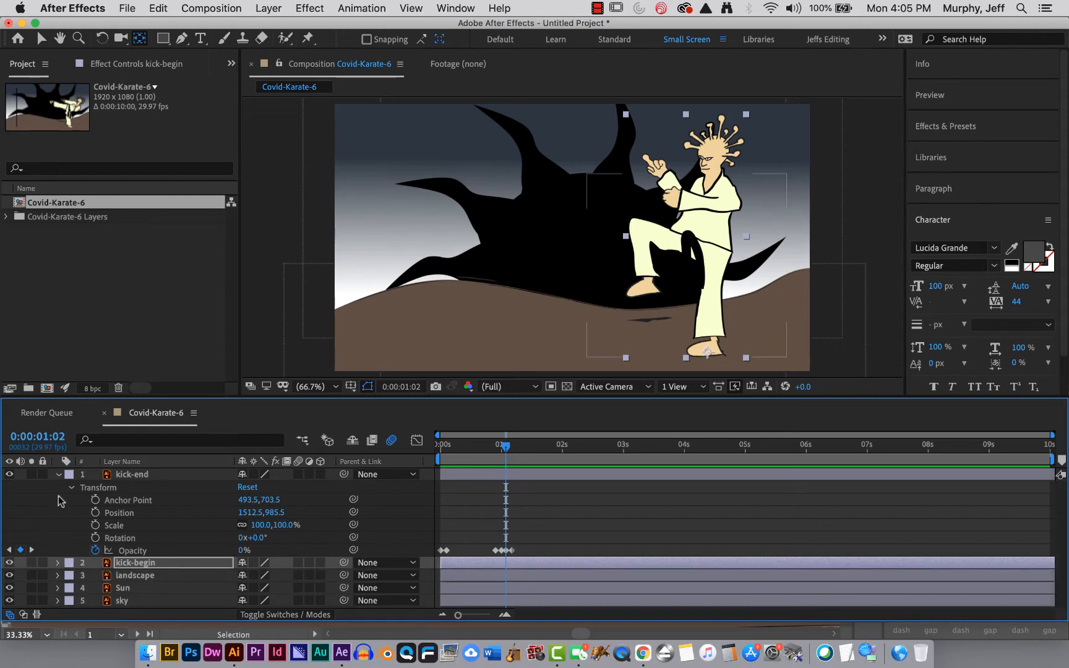
left_click(57, 475)
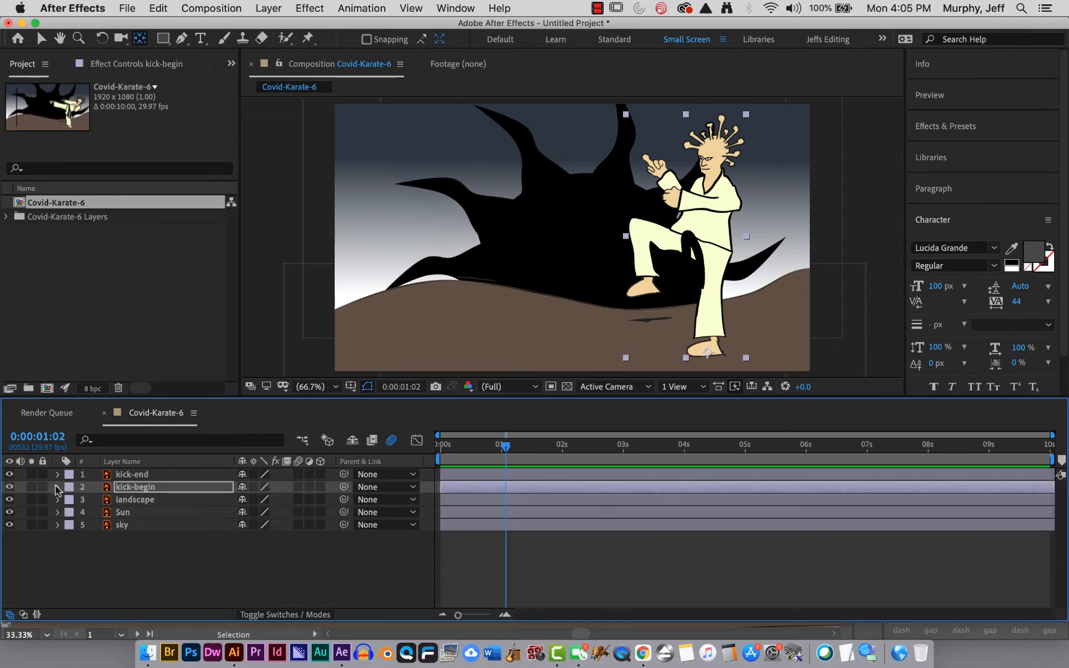
left_click(57, 487)
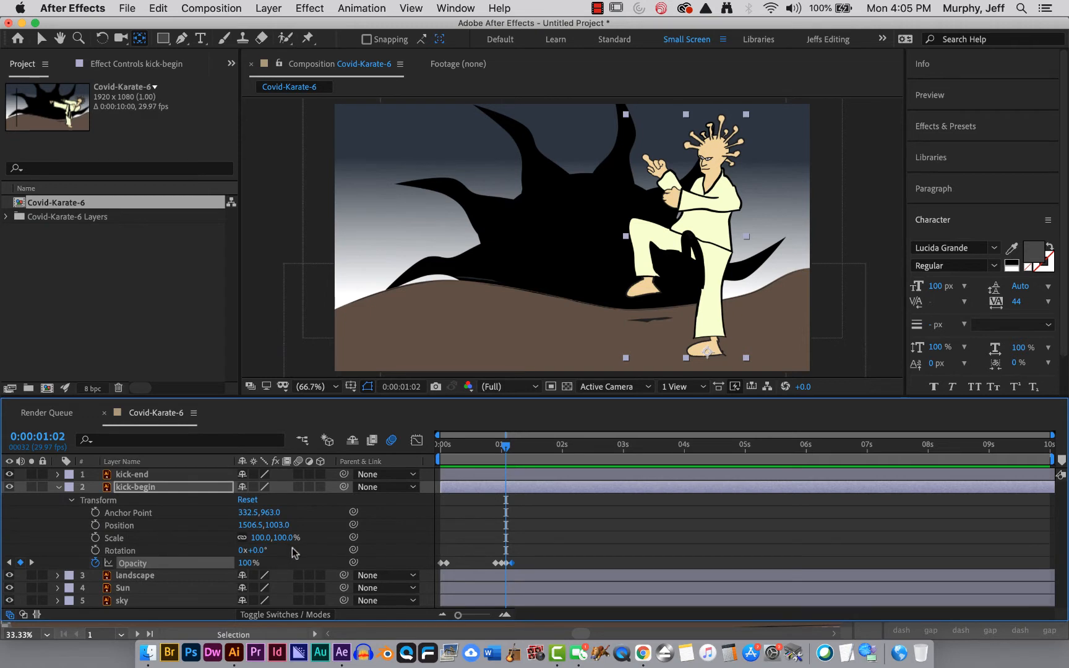
left_click(294, 554)
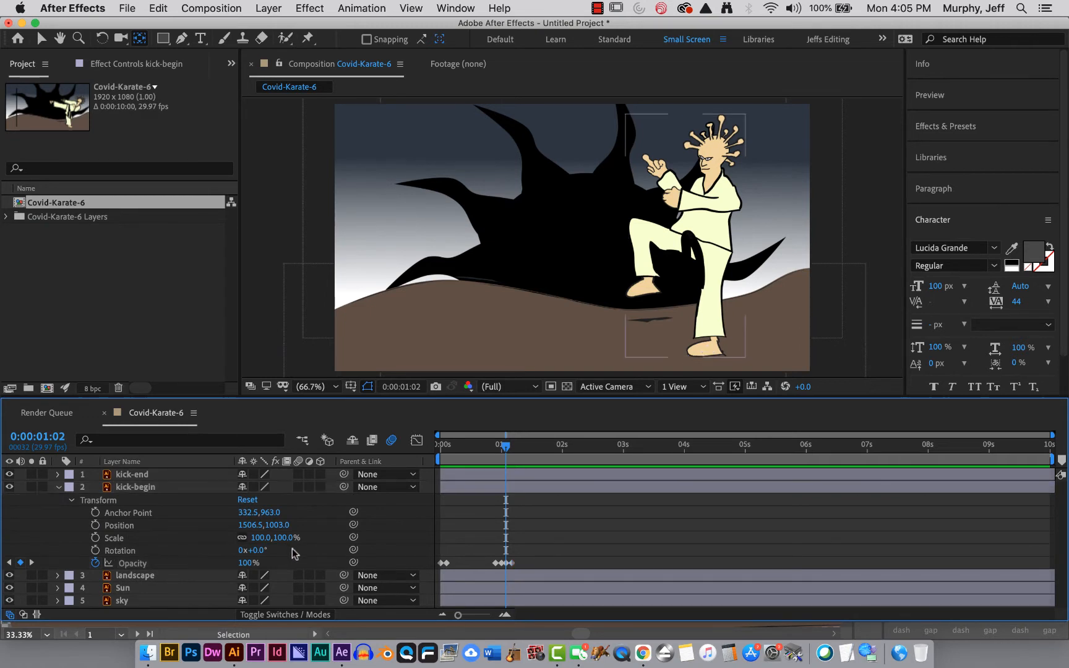
left_click(118, 555)
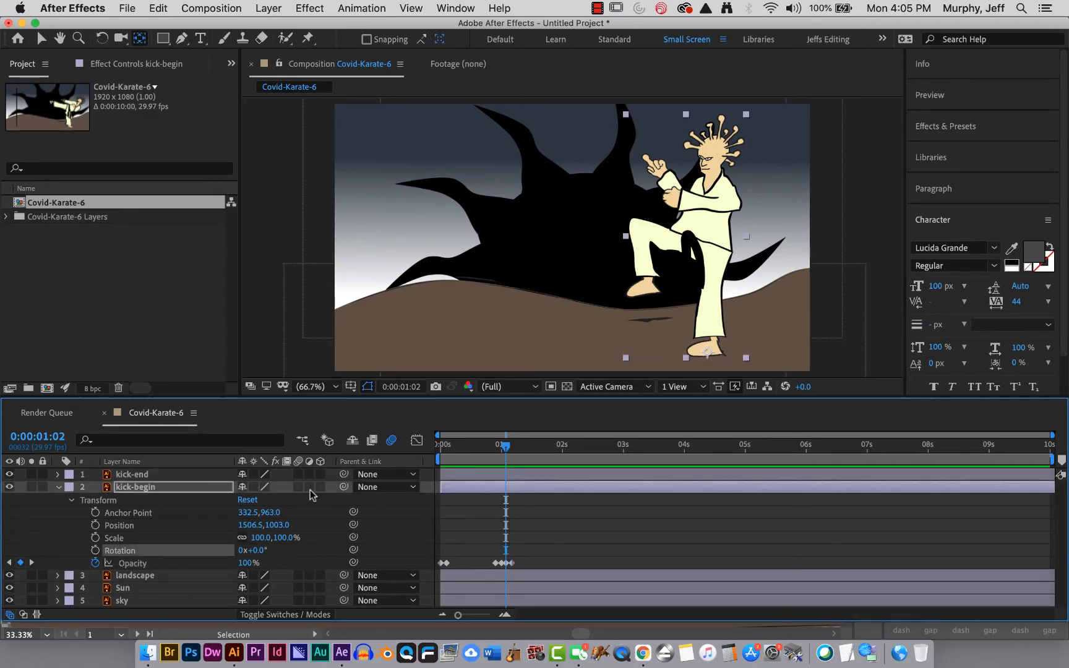
left_click(96, 550)
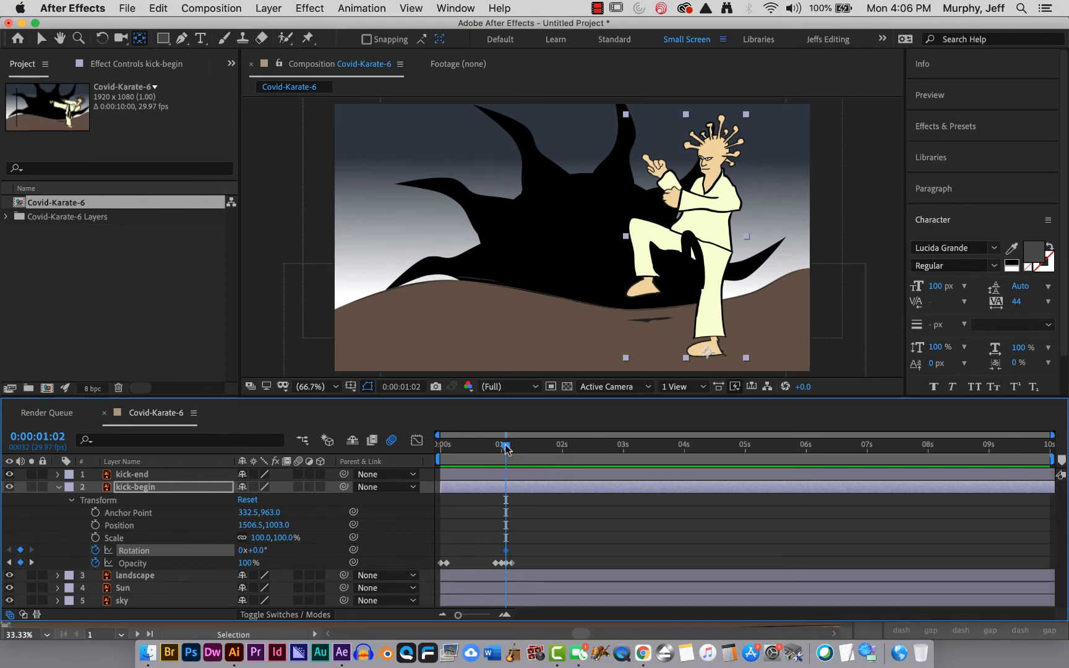
- Set kick-begin's Rotation to 10° at 0:00:01:05 and scrub back to check the tilt
left_click_drag(506, 449, 511, 448)
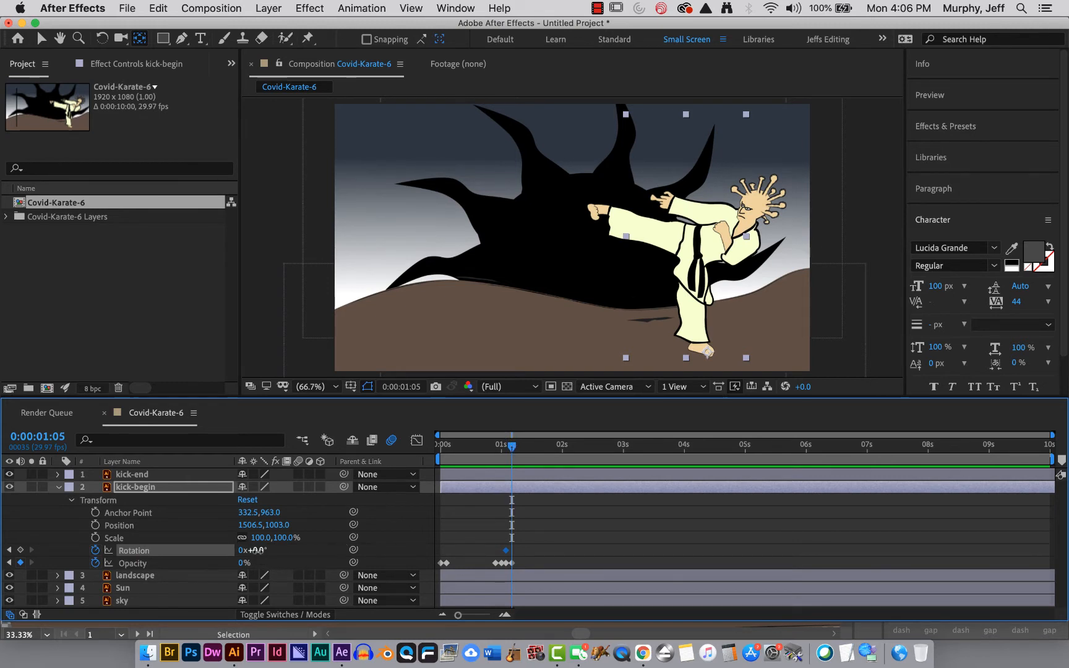
left_click_drag(260, 550, 267, 550)
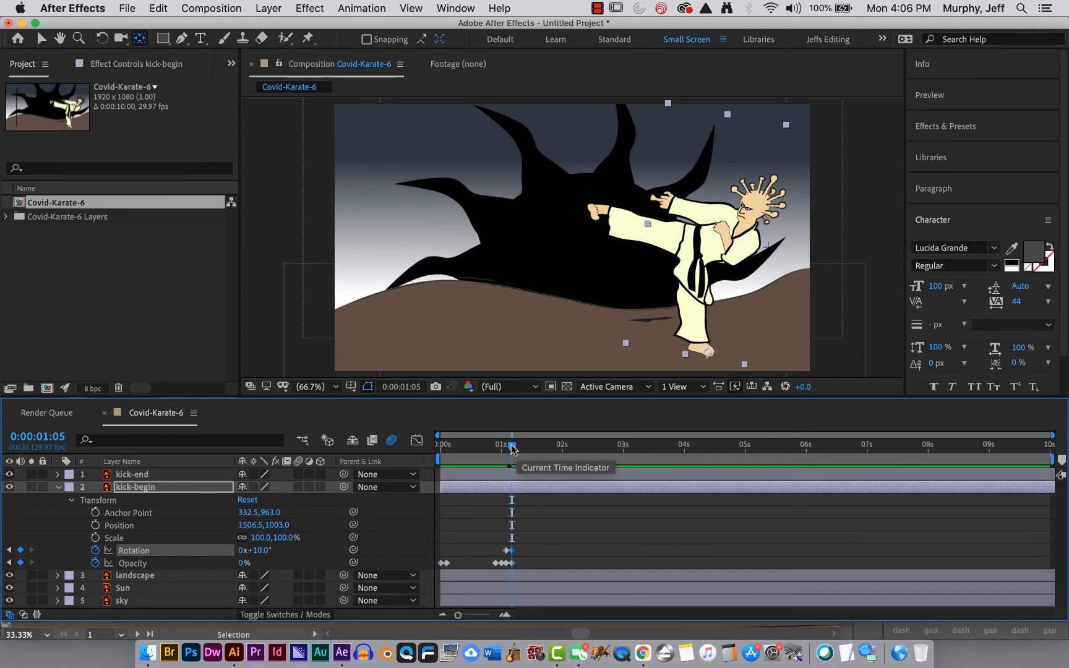
left_click_drag(511, 445, 508, 447)
- Return kick-begin's Rotation to 0° at 0:00:01:08
left_click_drag(504, 447, 520, 450)
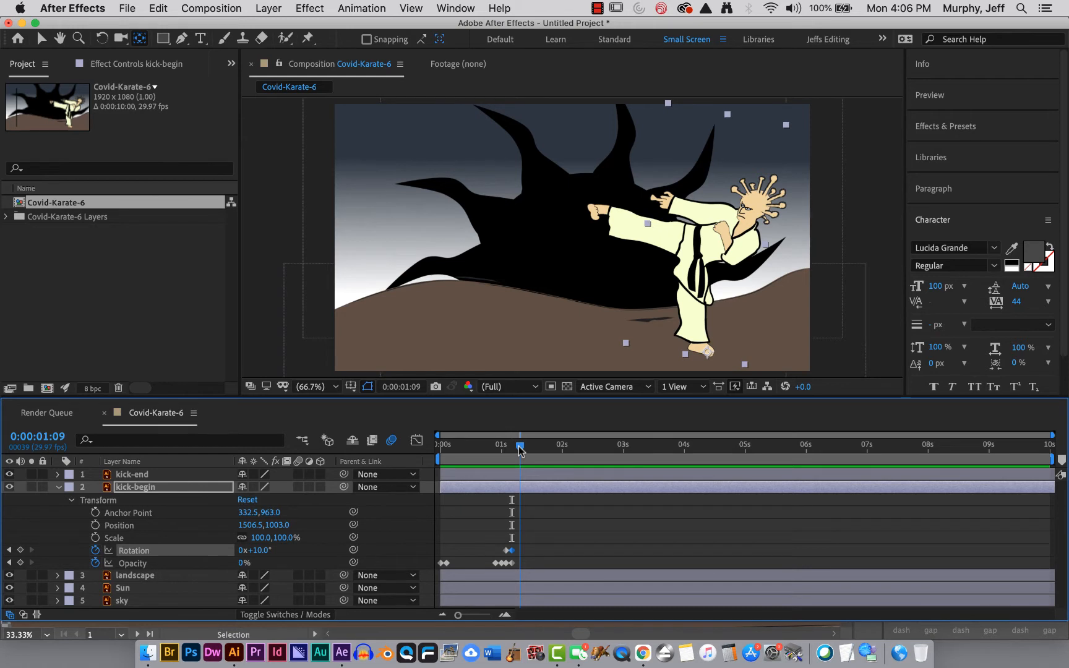
left_click_drag(520, 450, 517, 450)
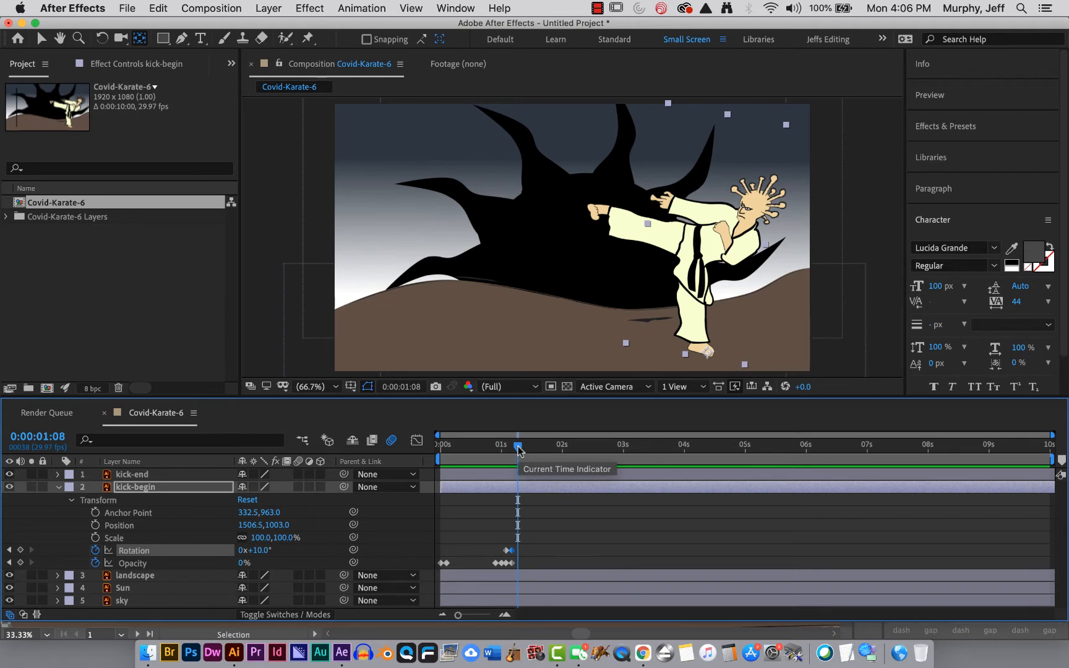
left_click(257, 551)
type("0")
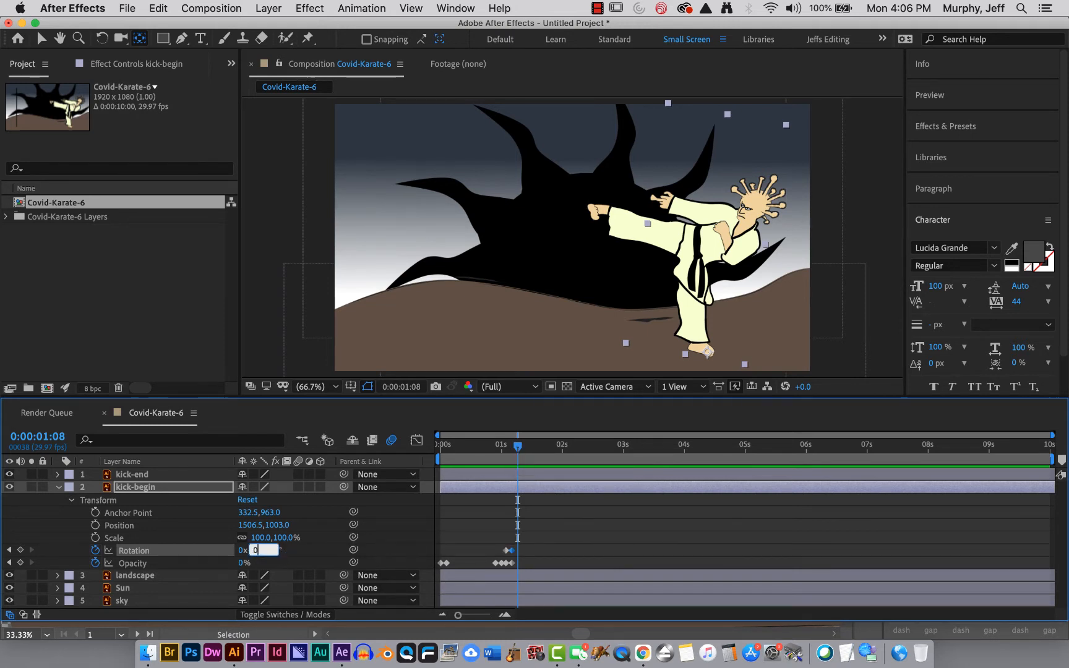
key("Return")
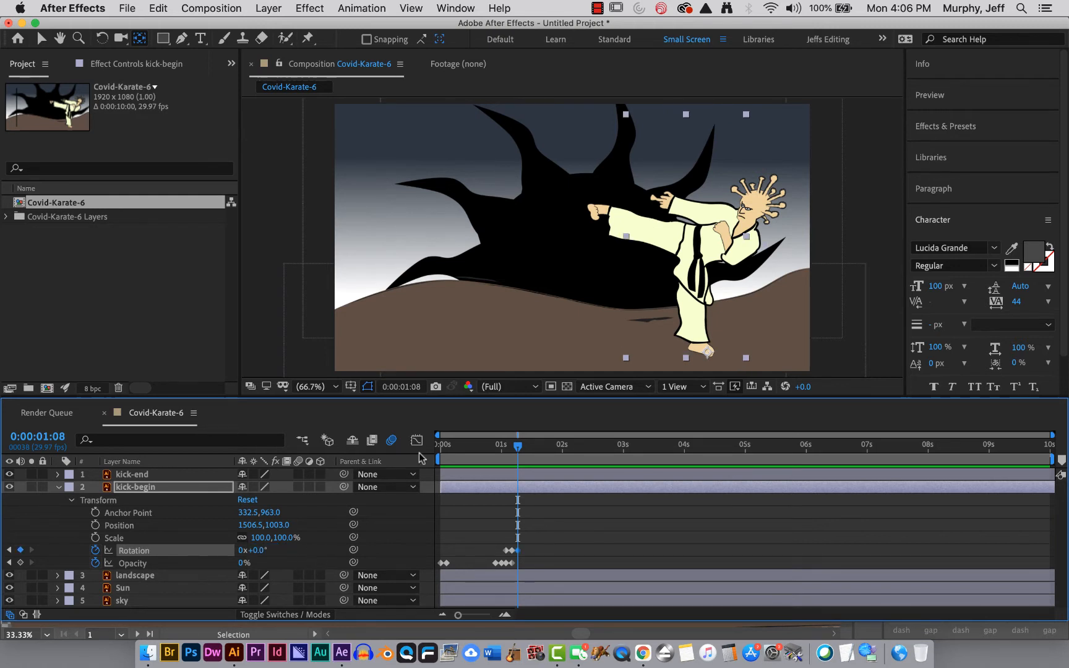
mouse_move(518, 446)
left_mouse_down()
mouse_move(501, 446)
mouse_move(518, 448)
left_mouse_up()
- Collapse kick-begin's transform properties and show only Opacity for both kick layers, leaving no layer selected
left_click(58, 487)
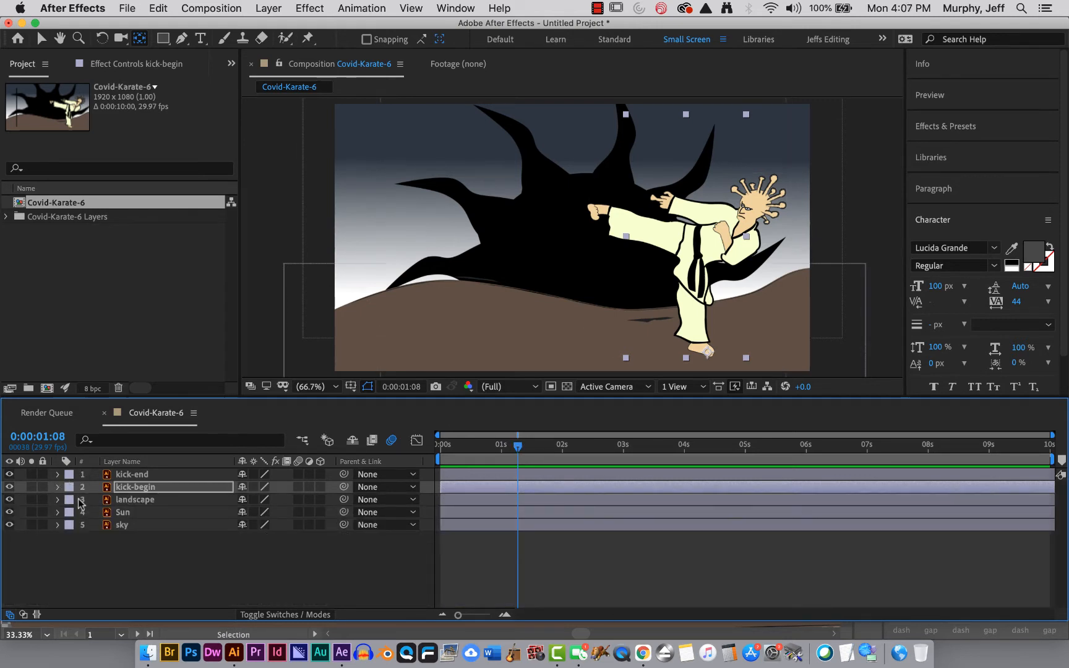
left_click(148, 475, "shift")
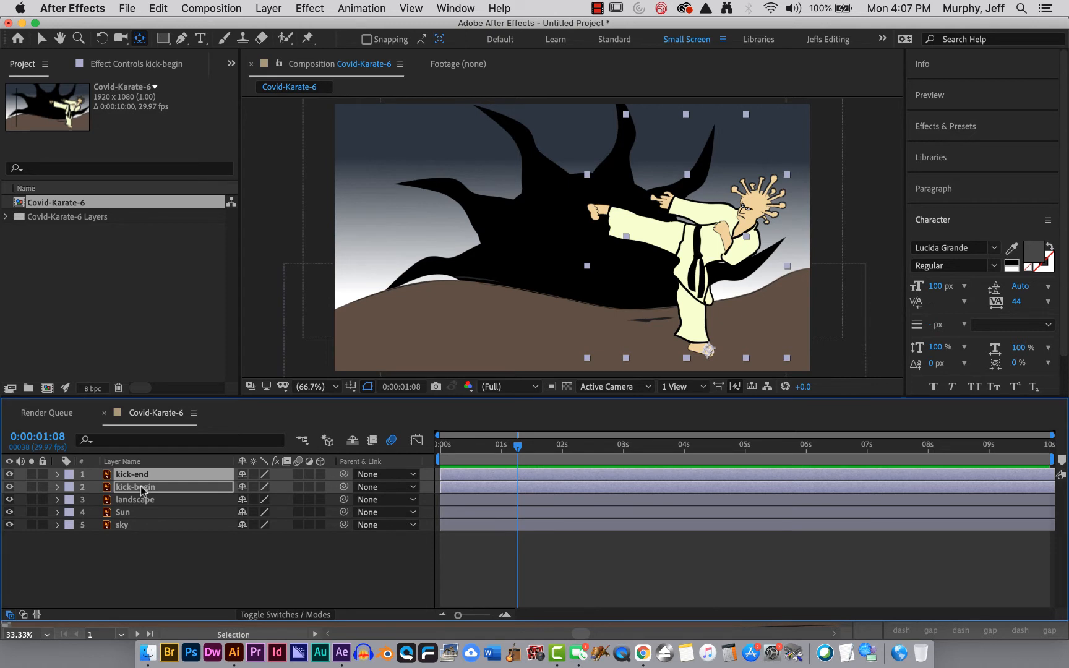
key("t")
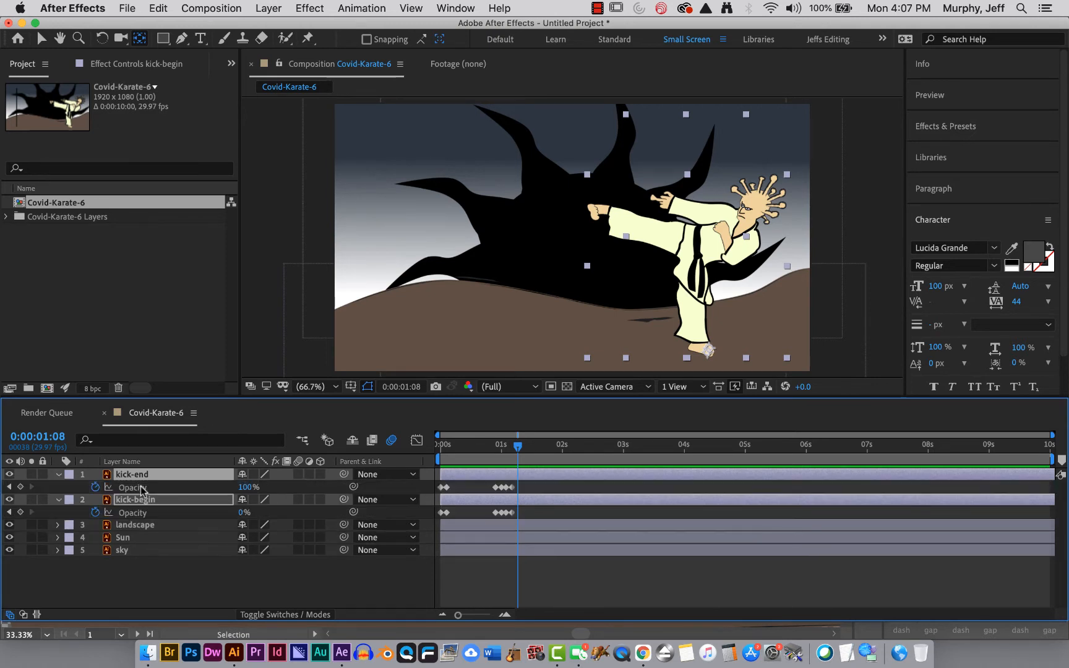
left_click(133, 585)
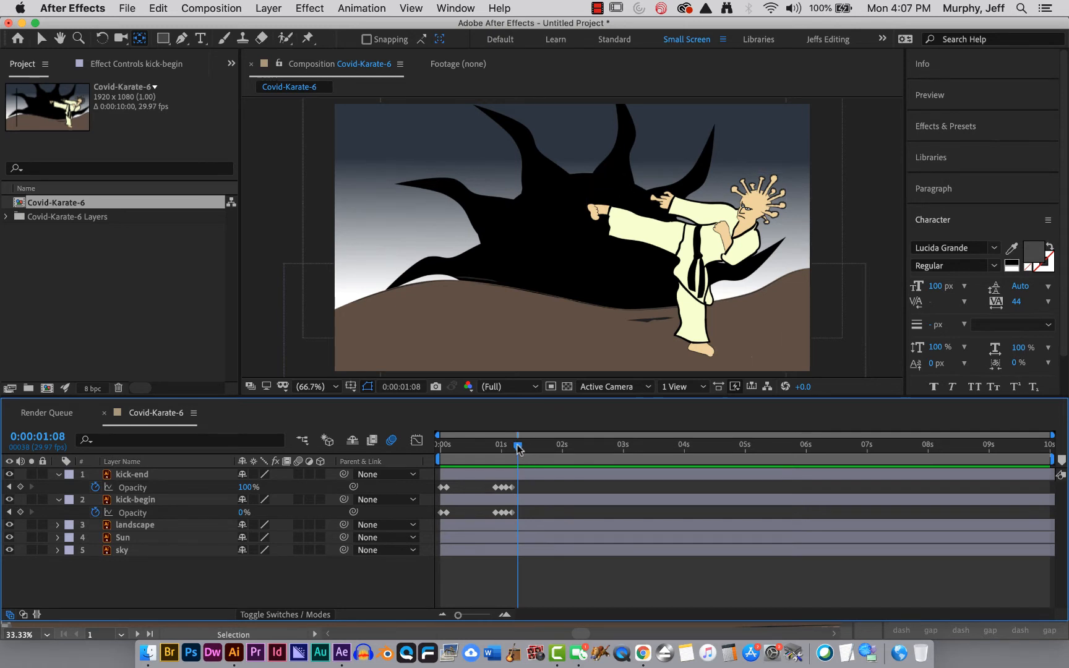
- Copy kick-end's four Opacity keyframes starting at 0:00:00:27 and paste them at 0:00:01:27
left_click_drag(519, 447, 496, 454)
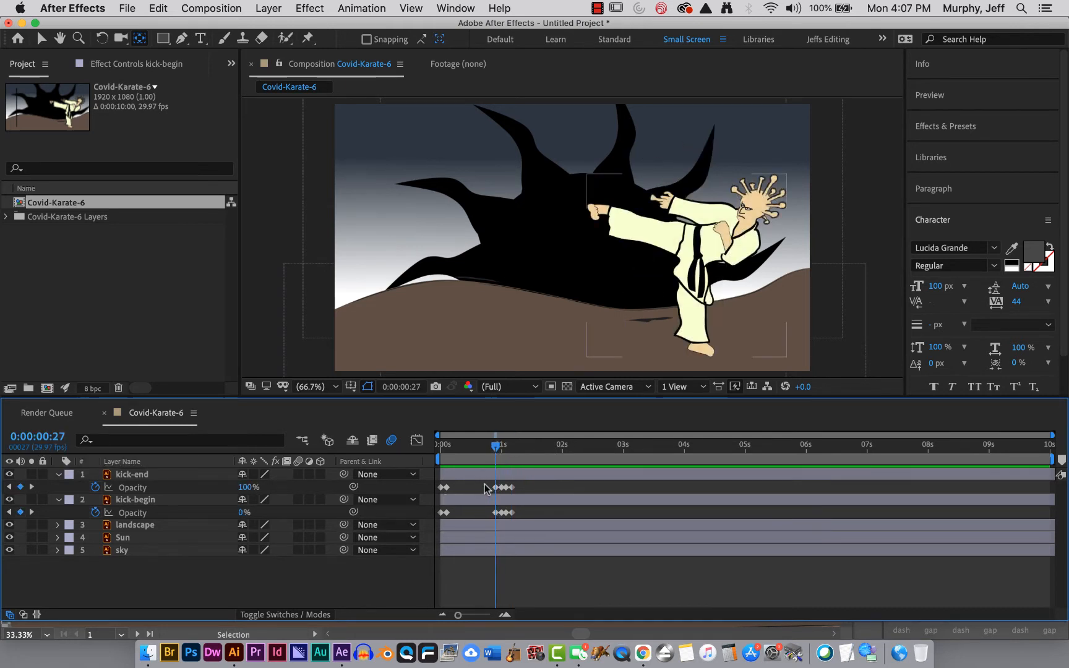
left_click_drag(486, 488, 524, 493)
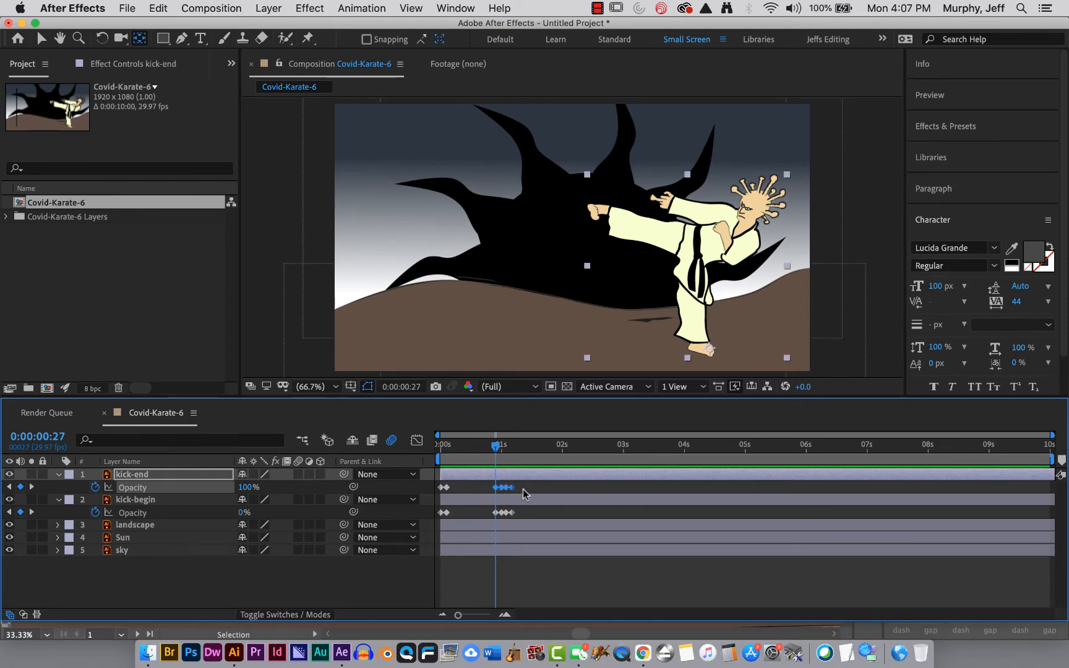
left_click(159, 8)
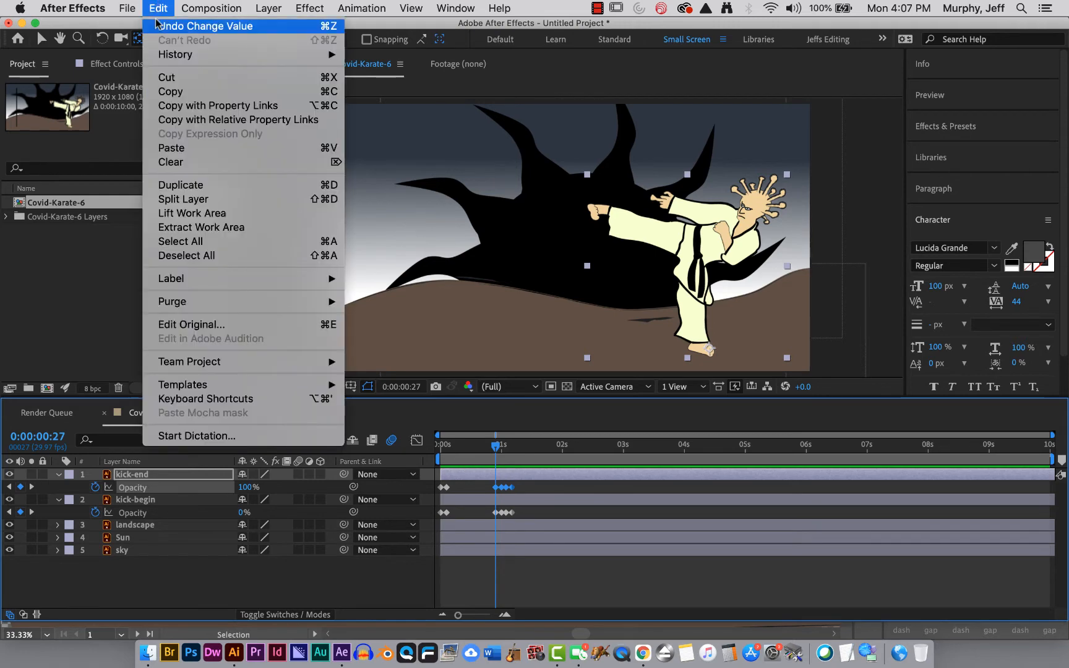
left_click(166, 91)
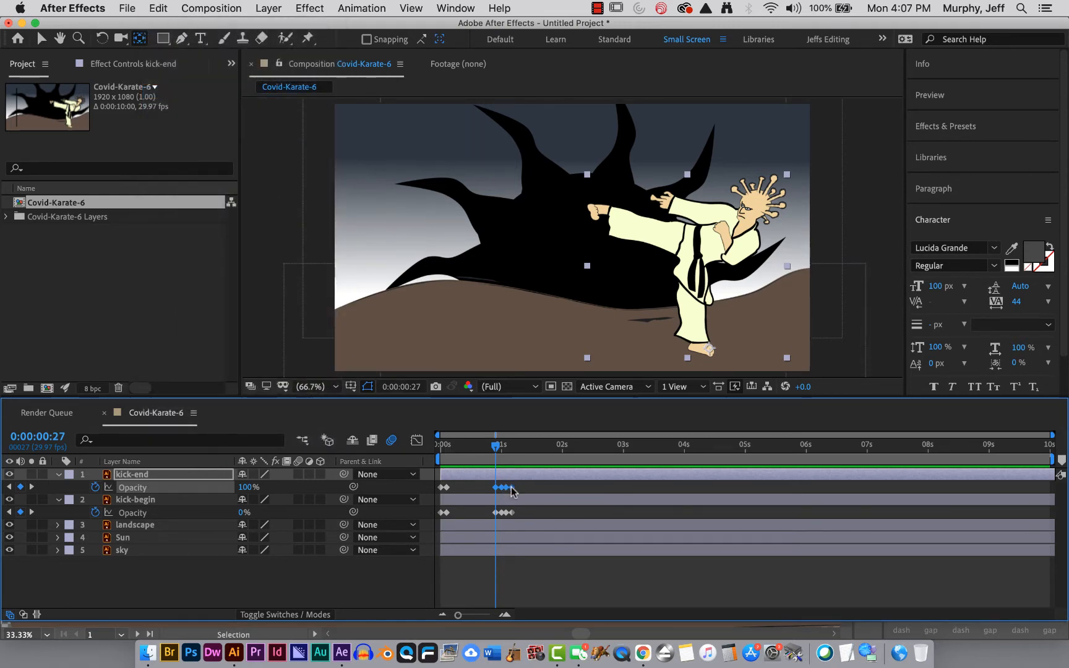
left_click(48, 436)
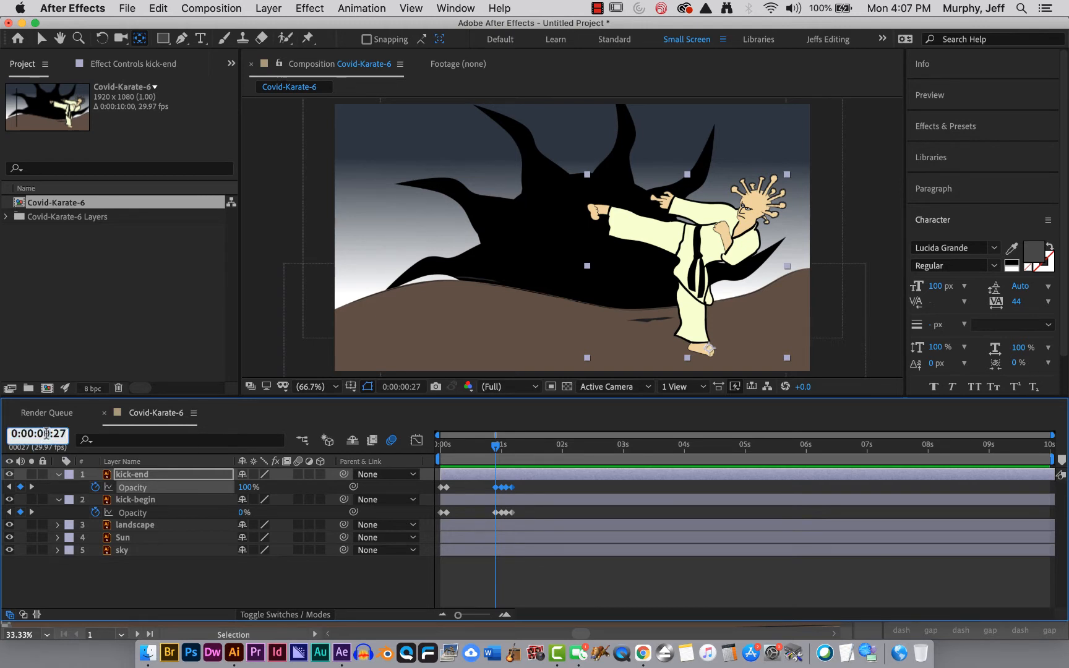
key("BackSpace")
type("1")
key("Return")
key("super+v")
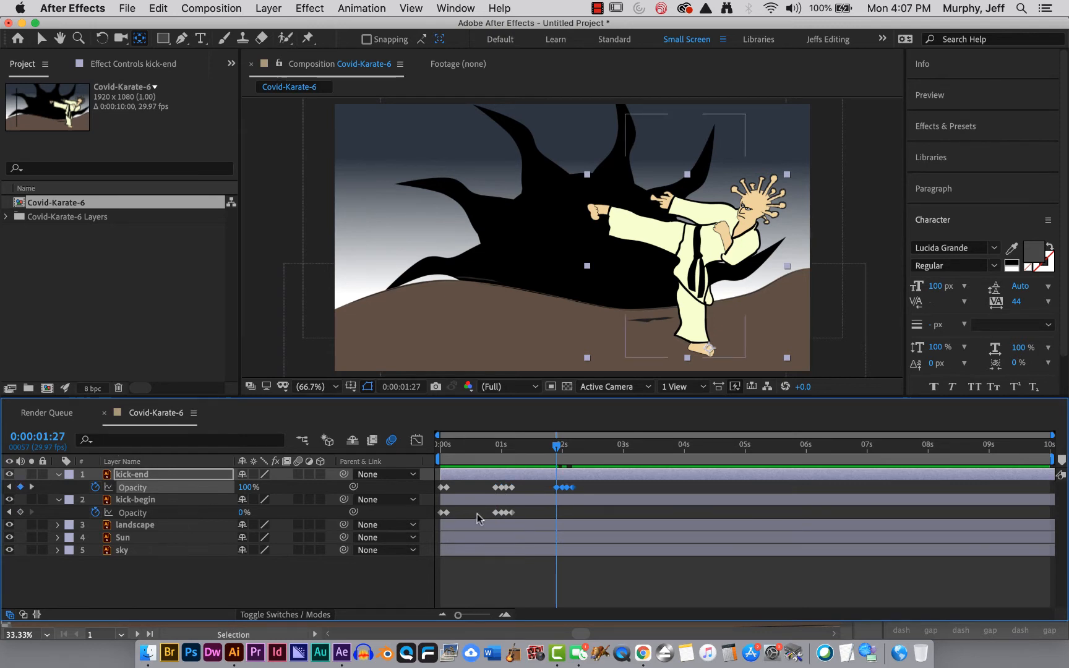
- Copy kick-begin's four Opacity keyframes starting at 0:00:00:27 and paste them at 0:00:01:27
left_click_drag(489, 510, 520, 515)
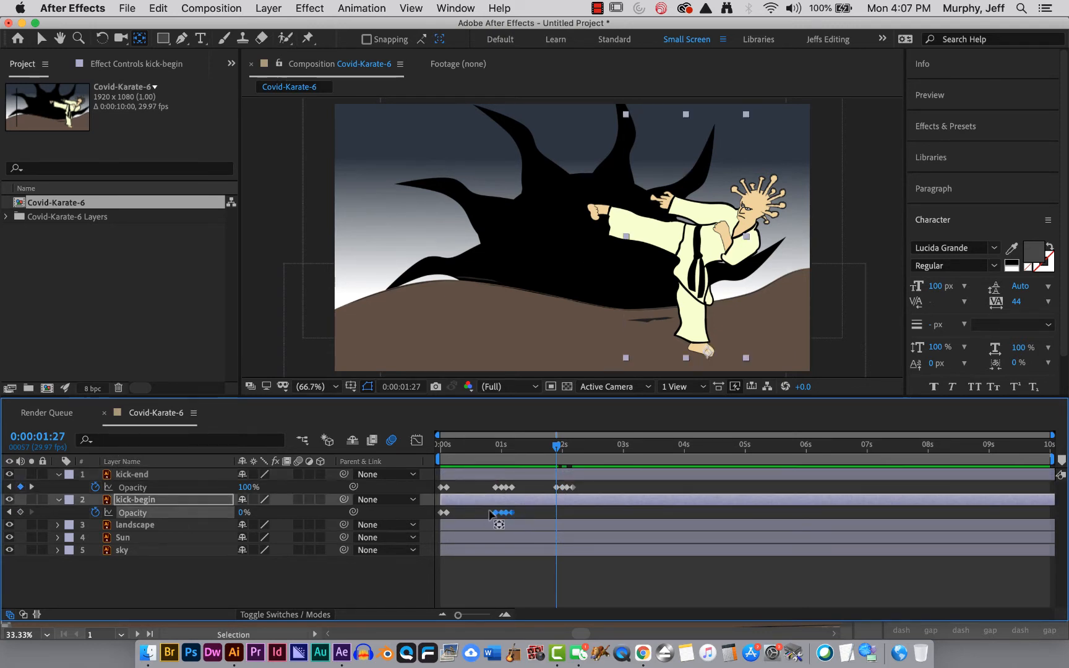
left_click(158, 8)
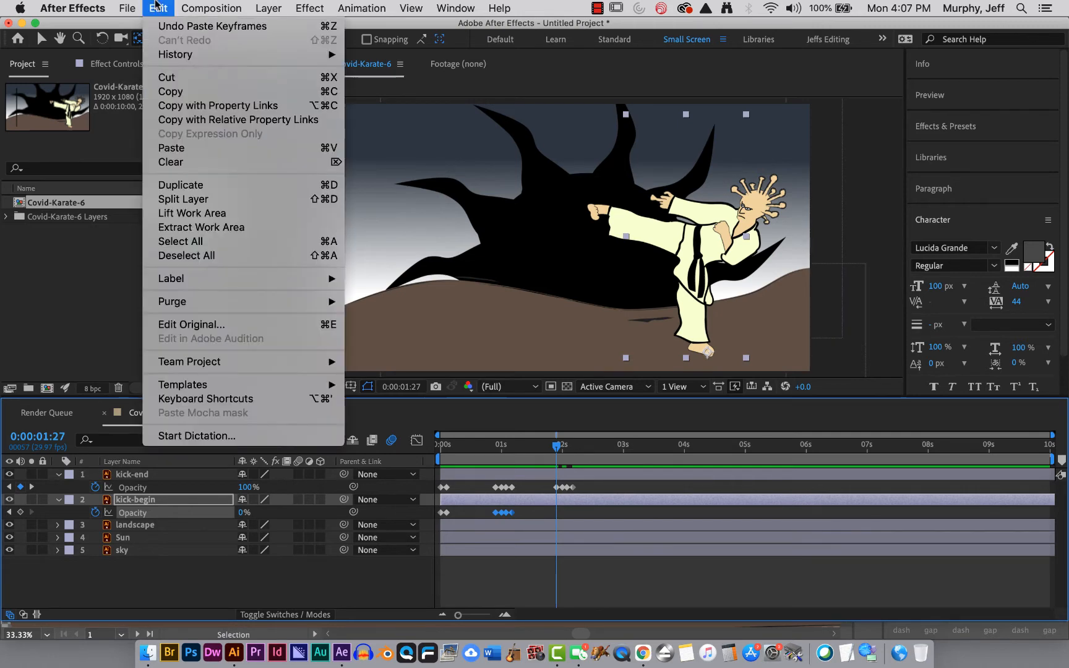
left_click(171, 91)
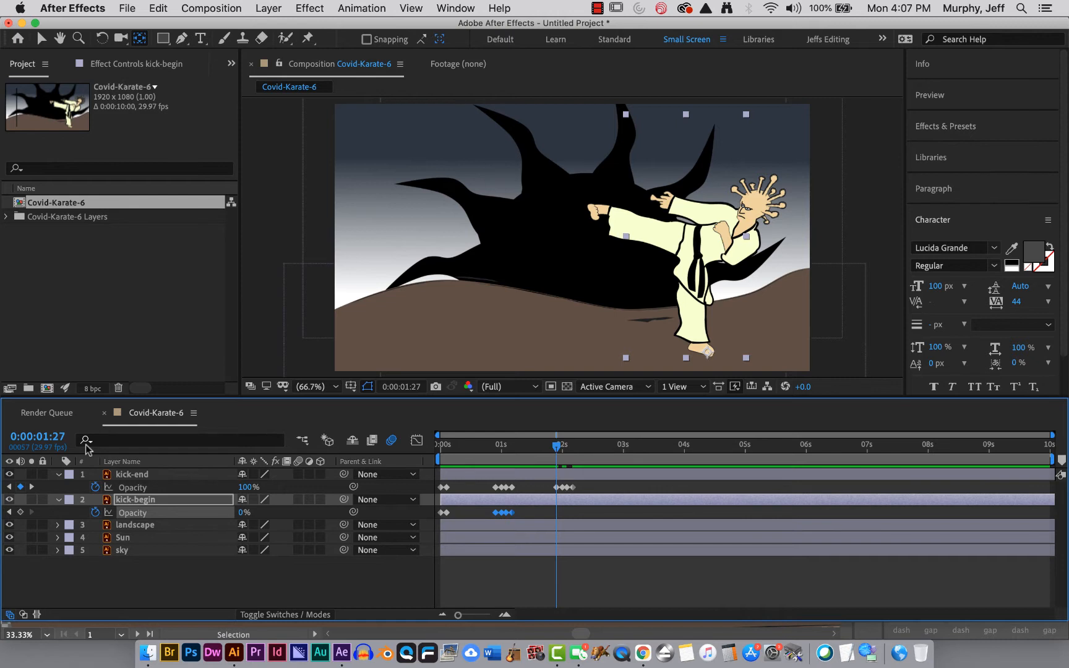
key("super+v")
- Duplicate the latest group of Opacity keyframes on both kick-begin and kick-end at 0:00:02:27
left_click_drag(558, 444, 544, 483)
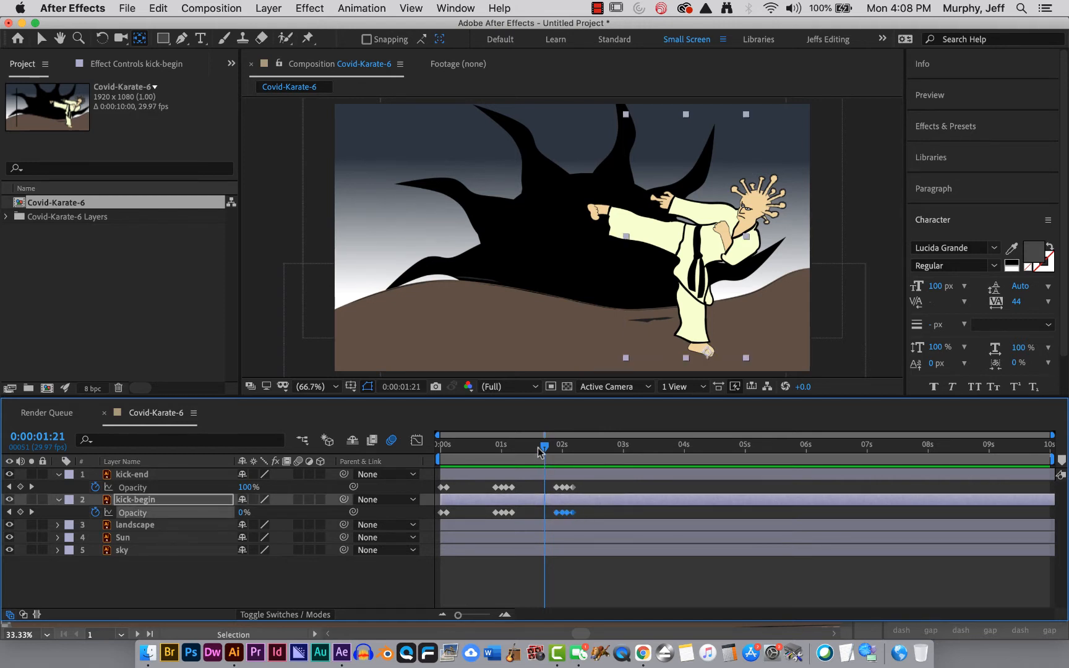
left_click_drag(544, 447, 618, 451)
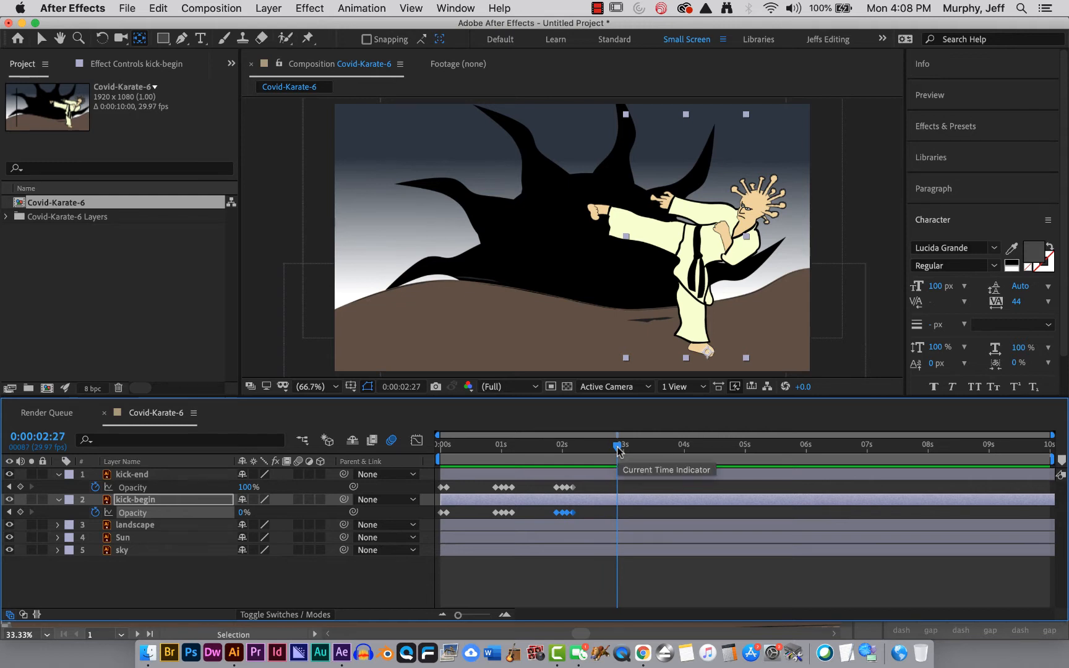
key("ctrl+v")
left_click_drag(545, 485, 582, 493)
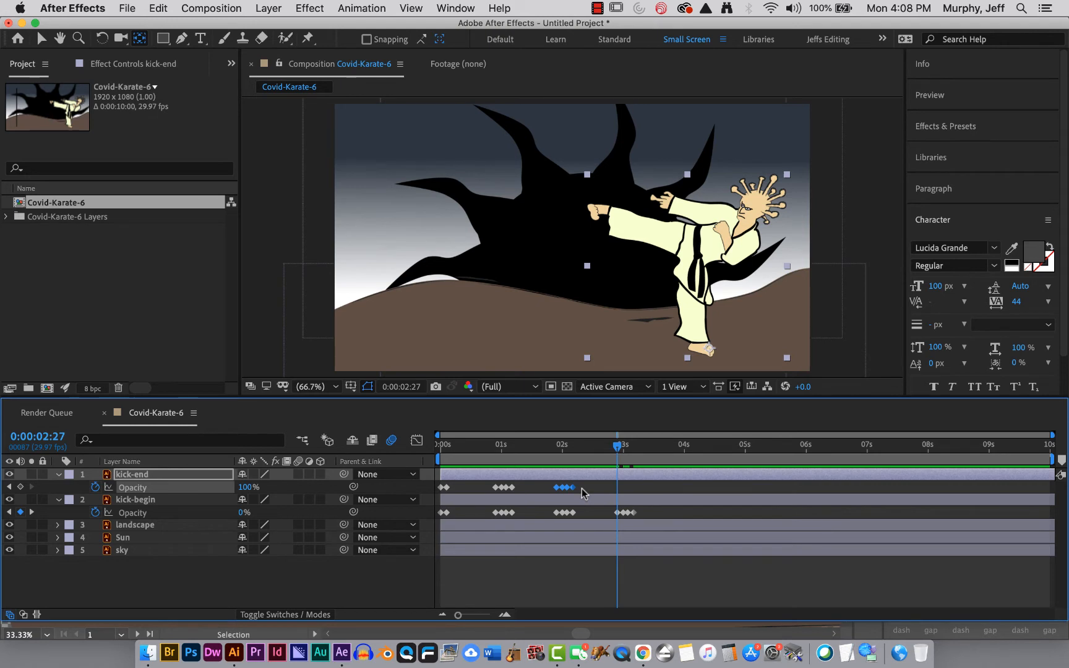
key("ctrl+v")
- Duplicate the four-keyframe Opacity group on kick-end and kick-begin at 0:00:03:27, leaving no layer selected
left_click(37, 436)
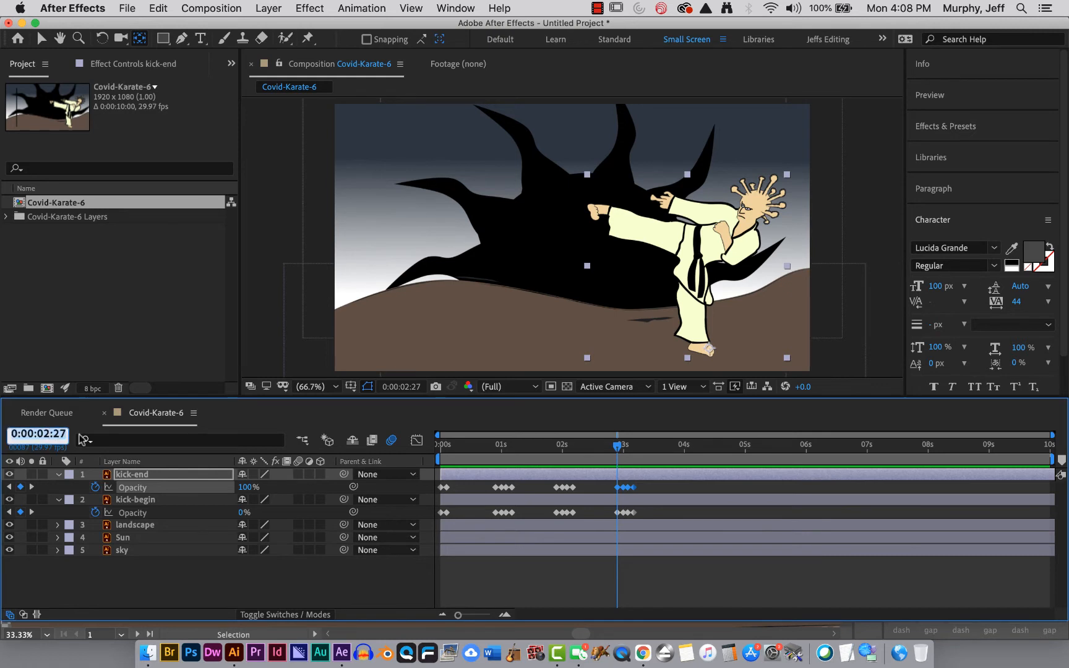
left_click(41, 433)
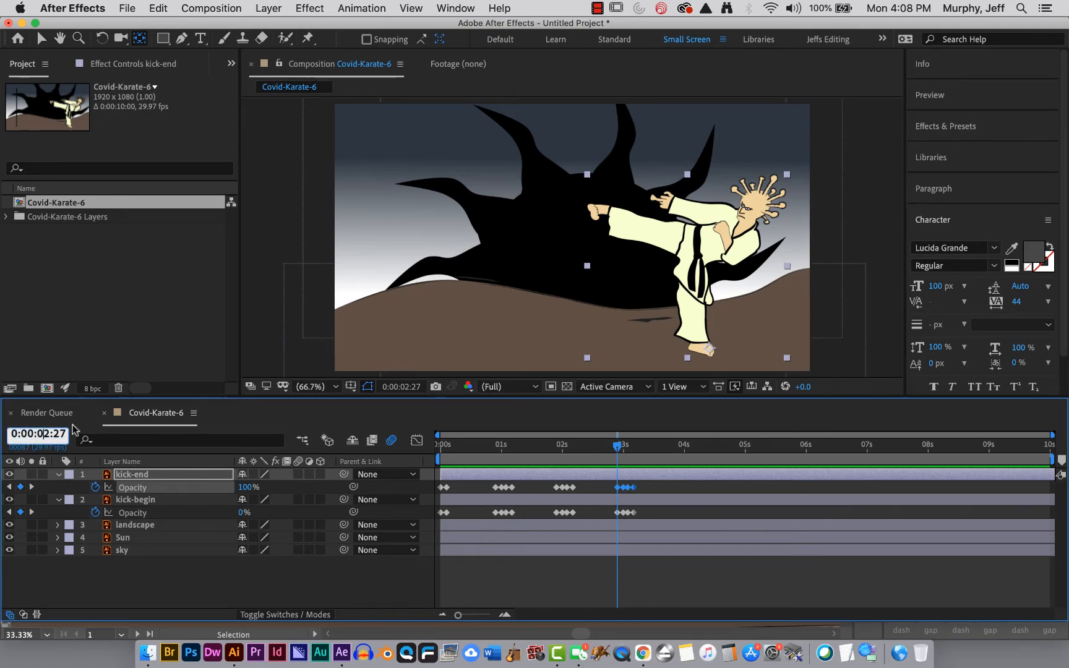
key("Delete")
type("3")
key("Return")
key("super+v")
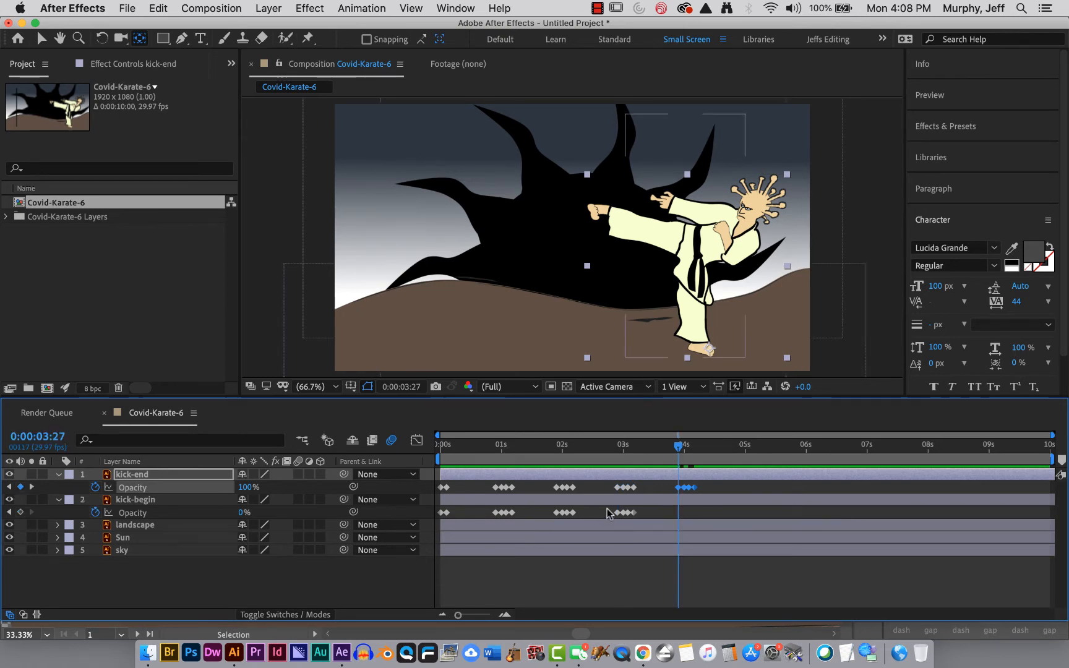
left_click_drag(609, 506, 647, 514)
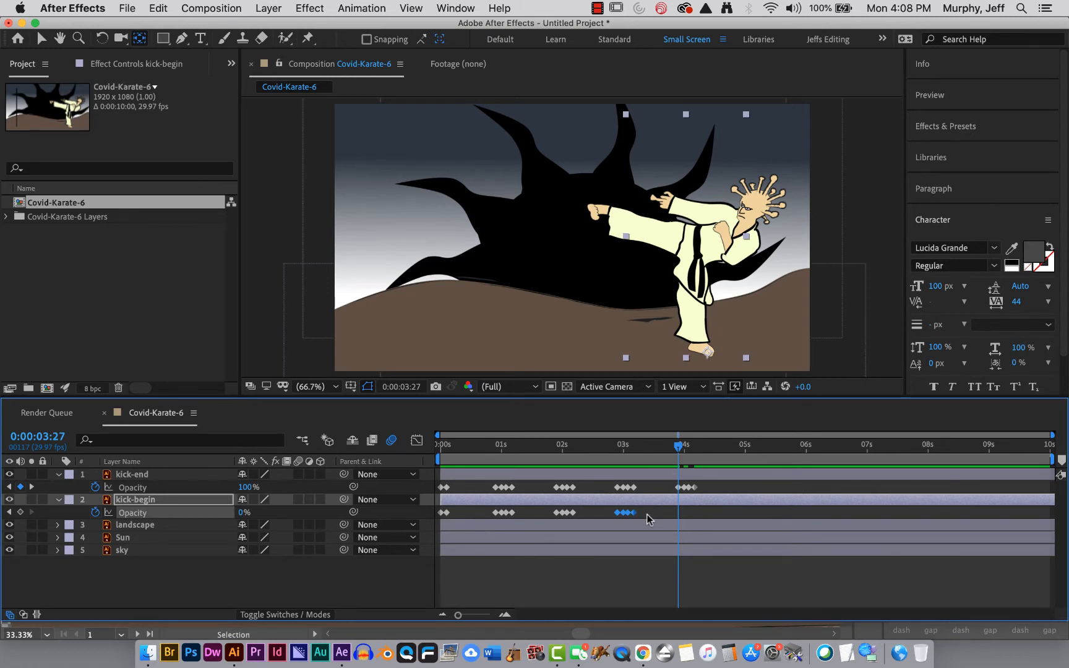
key("super+v")
left_click(69, 564)
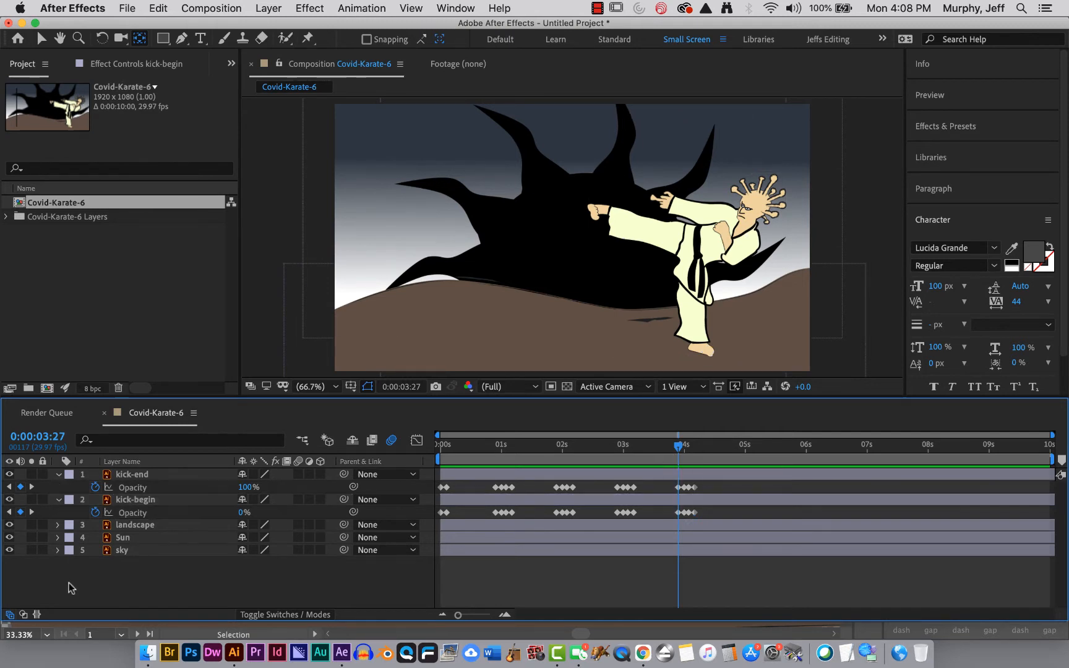
- Show only Rotation for kick-begin and select its three keyframes starting at 0:00:01:02 for copying
left_click(57, 499)
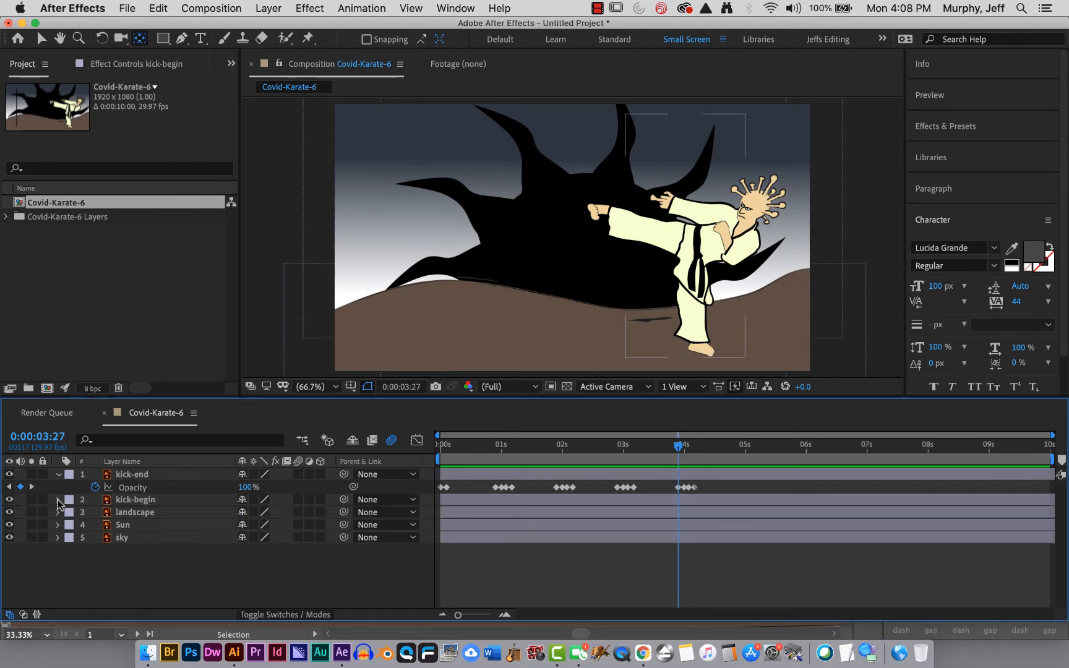
left_click(136, 501)
key("r")
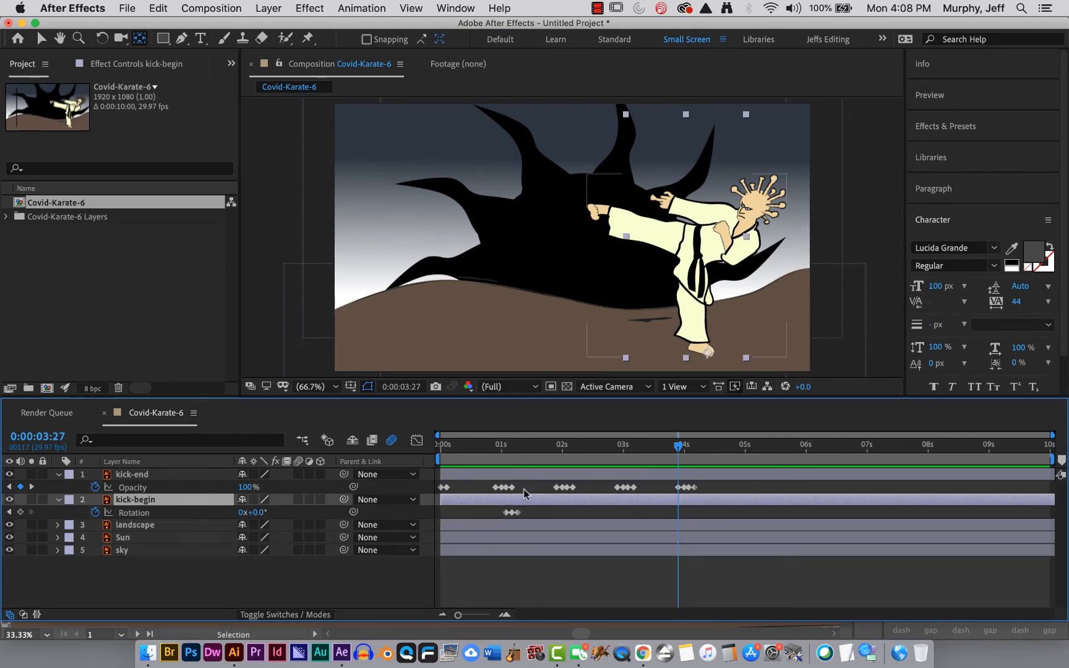
left_click_drag(679, 446, 505, 450)
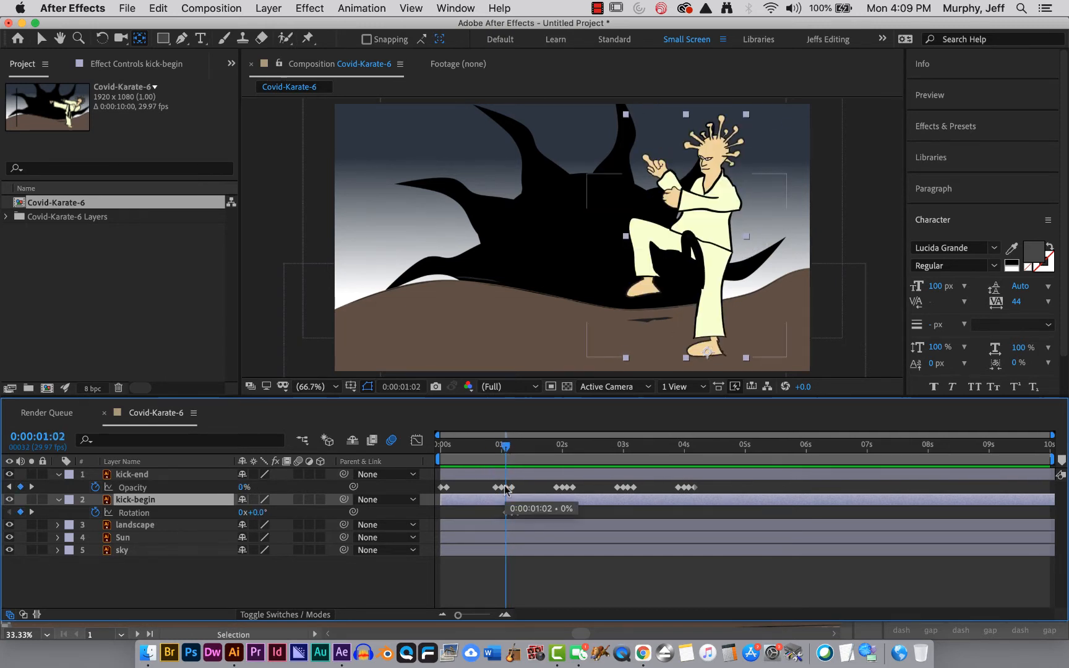
left_click_drag(495, 511, 534, 516)
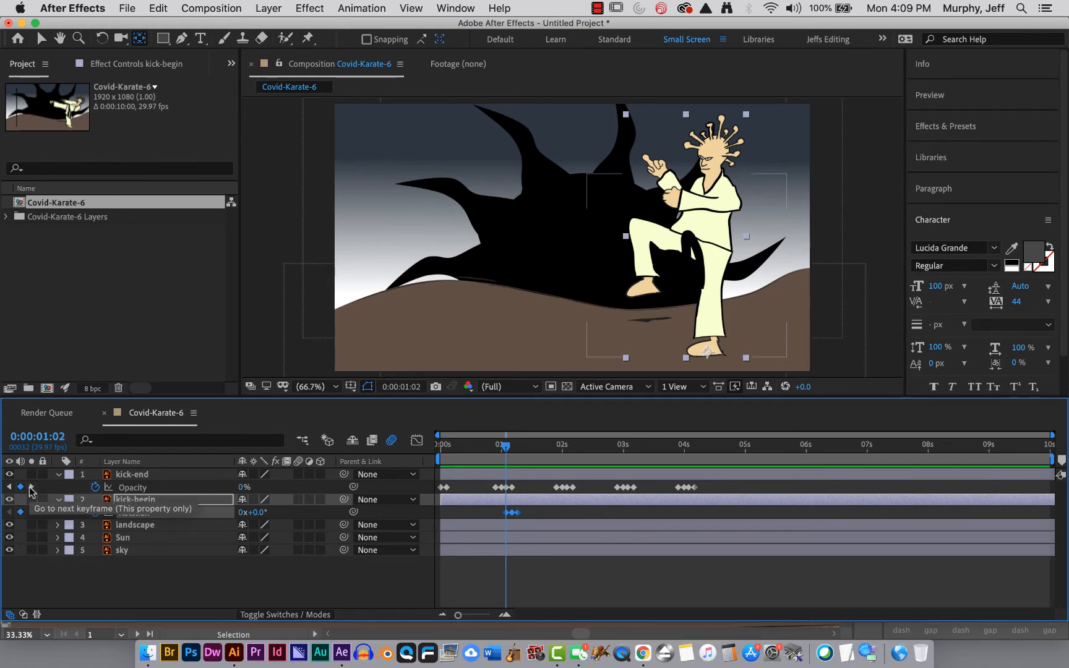
- Paste kick-begin's three Rotation keyframes at 0:00:02:02, aligned with kick-end's third Opacity keyframe in that group
left_click(30, 487)
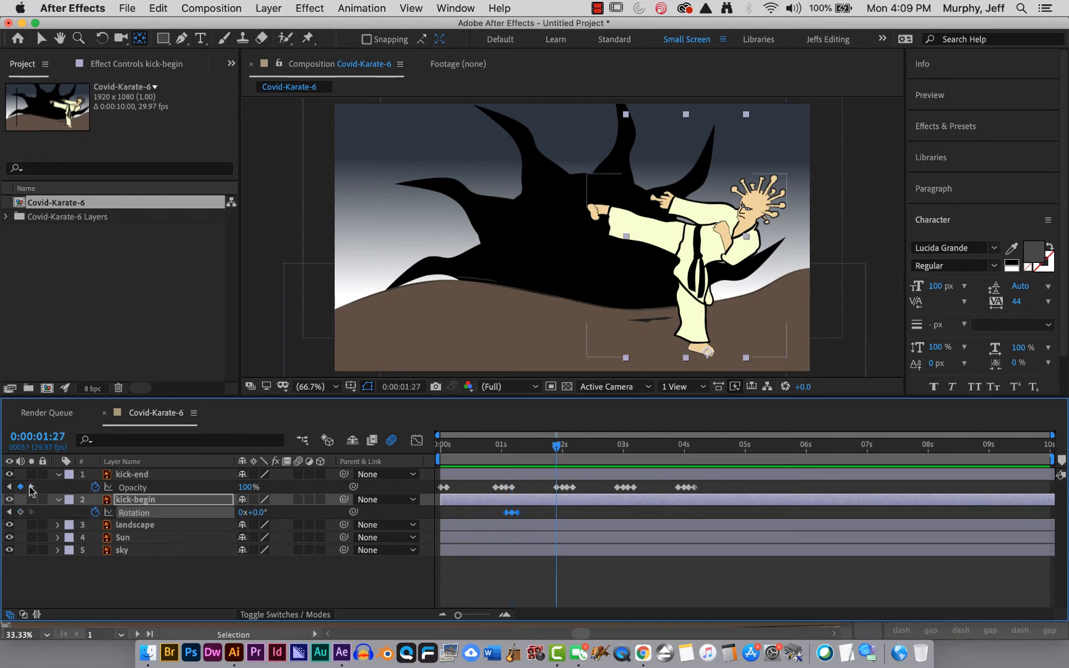
left_click(29, 488)
left_click(30, 488)
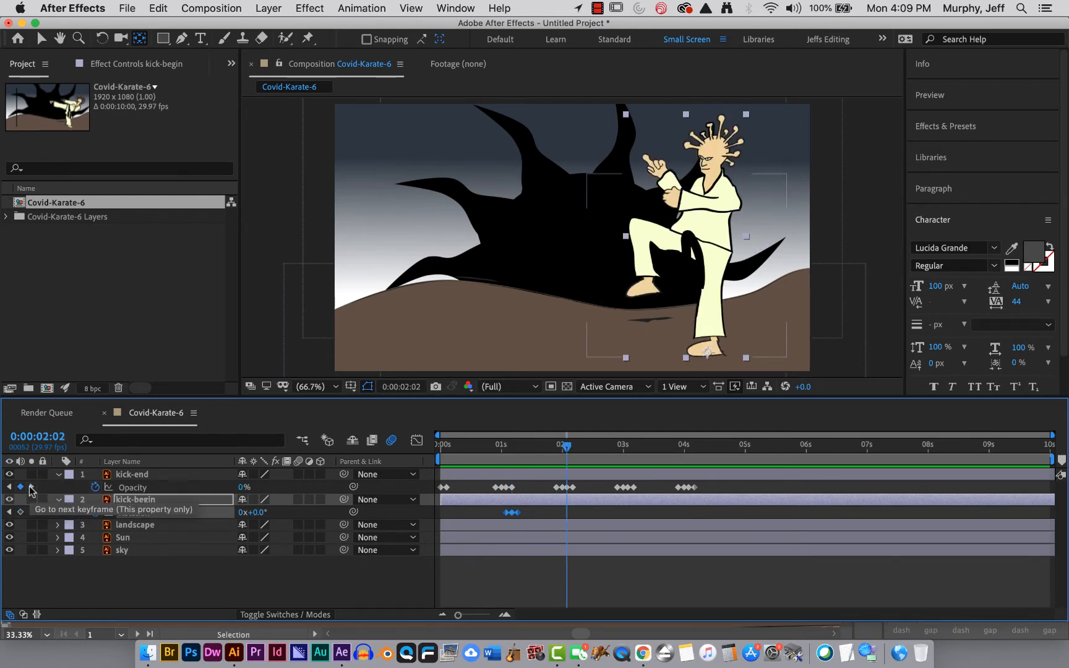
key("super+v")
- Paste kick-begin's three Rotation keyframes again at 0:00:03:02, aligned with kick-end's matching Opacity keyframe
left_click(29, 487)
left_click(30, 488)
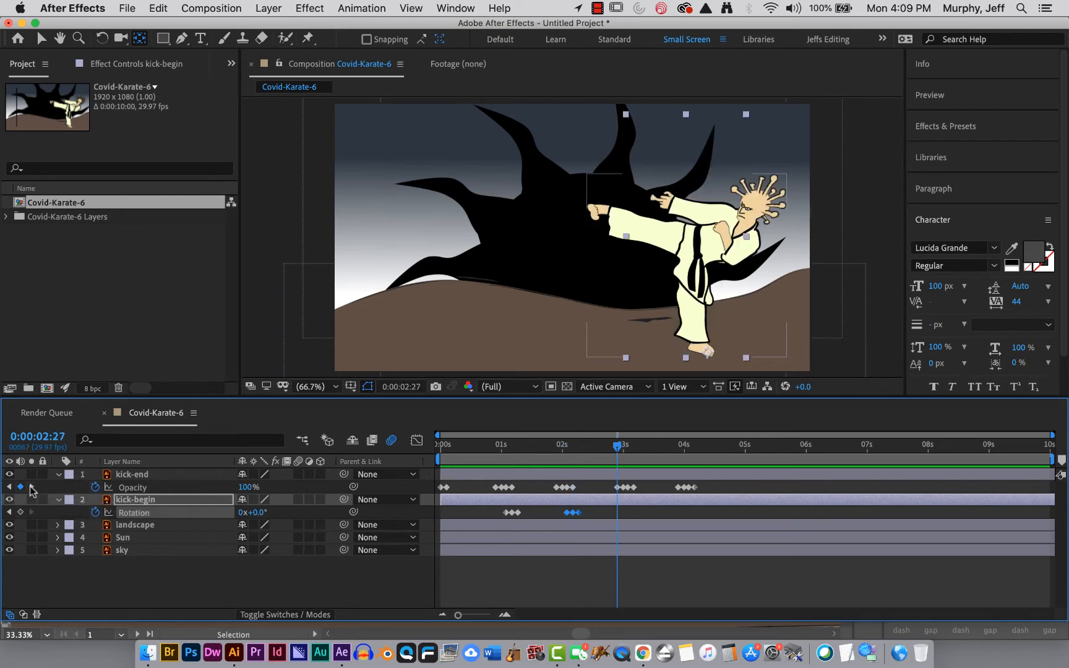
left_click(30, 488)
left_click(30, 487)
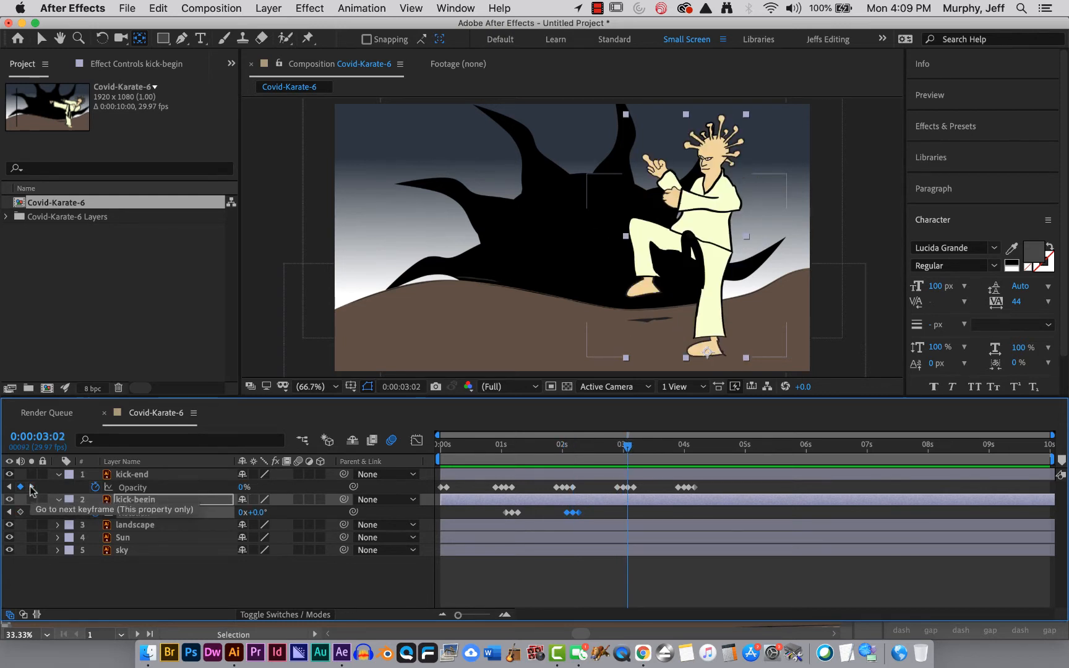
key("super+v")
- Paste kick-begin's Rotation keyframes once more at 0:00:04:02 and scrub around them to check the tilt
left_click(30, 488)
left_click(29, 487)
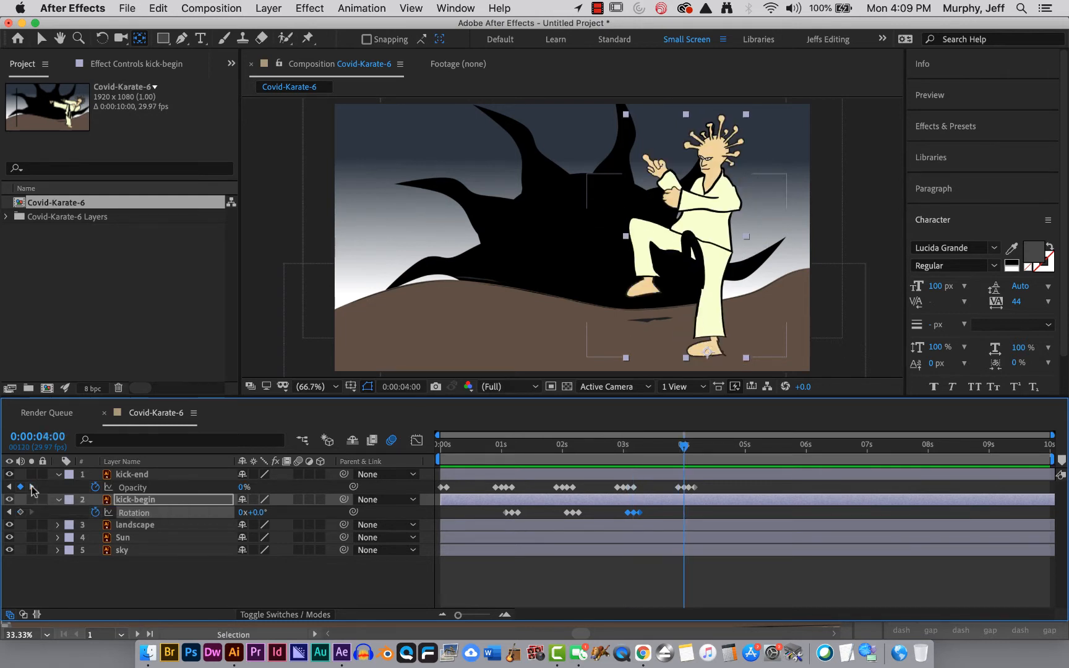
left_click(30, 487)
key("super+v")
left_click(679, 447)
mouse_move(679, 446)
left_mouse_down()
mouse_move(669, 447)
mouse_move(704, 447)
mouse_move(690, 447)
left_mouse_up()
left_click(614, 445)
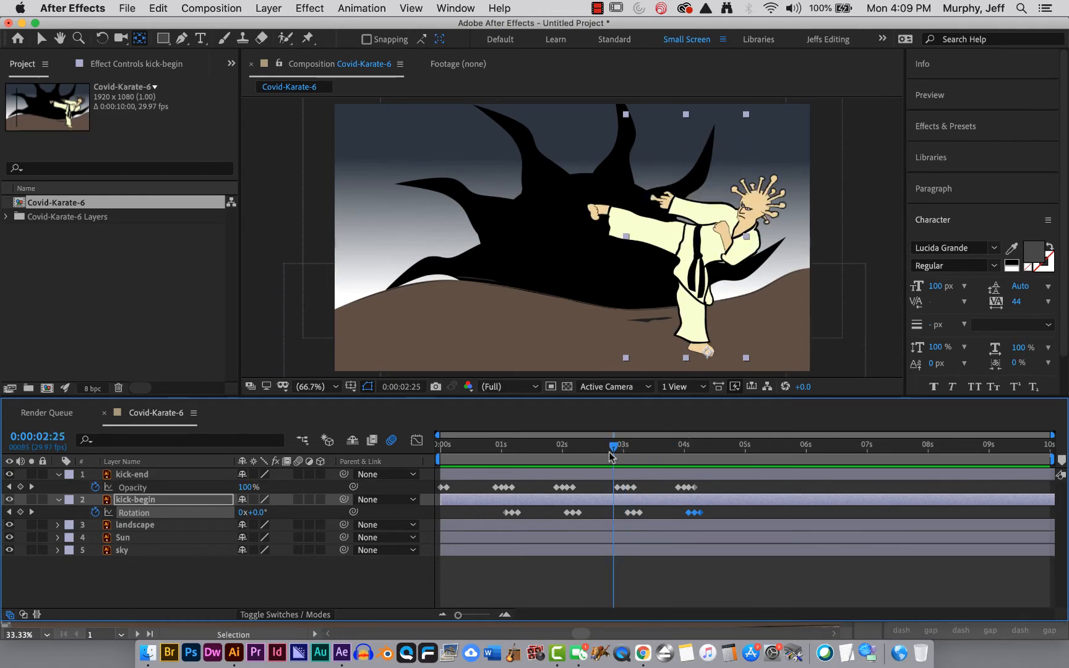
- Deselect the layers, return to 0:00:00:00 and collapse the properties of kick-end and kick-begin
left_click(650, 575)
left_click_drag(615, 447, 418, 469)
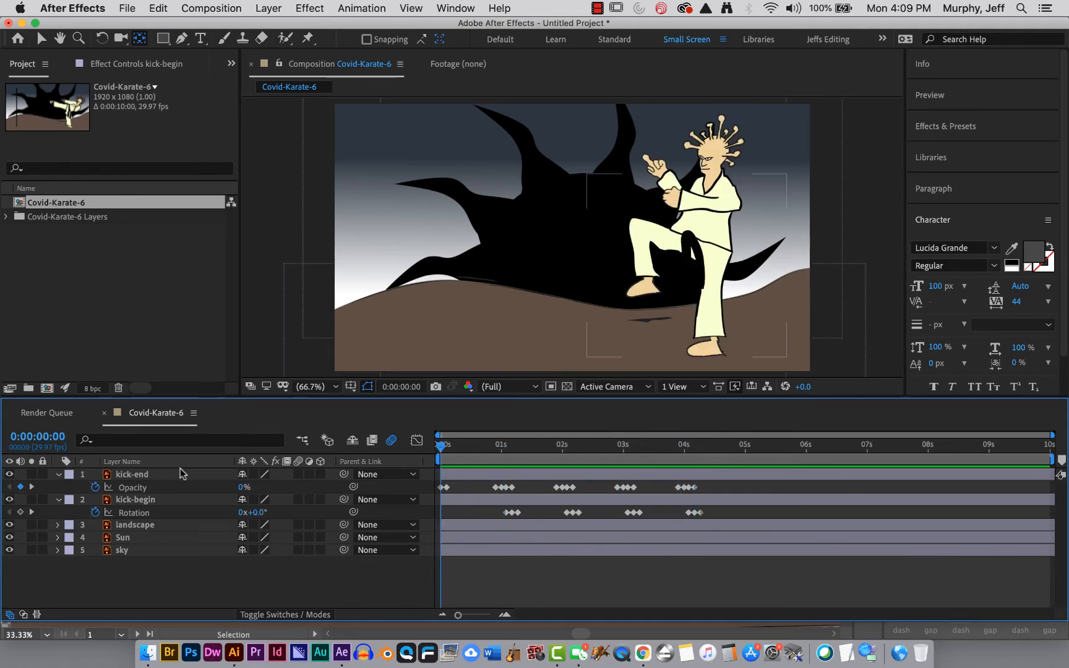
left_click(58, 474)
left_click(58, 488)
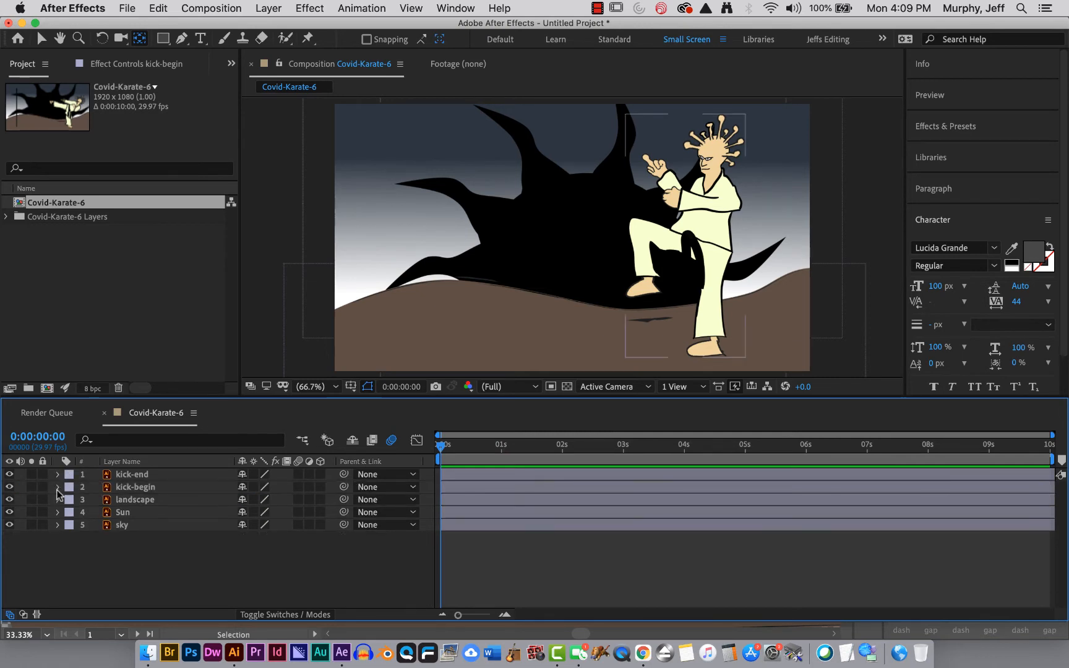
- Start saving the project as a new file, choosing the Project-3 folder on the Desktop as the destination
left_click(124, 10)
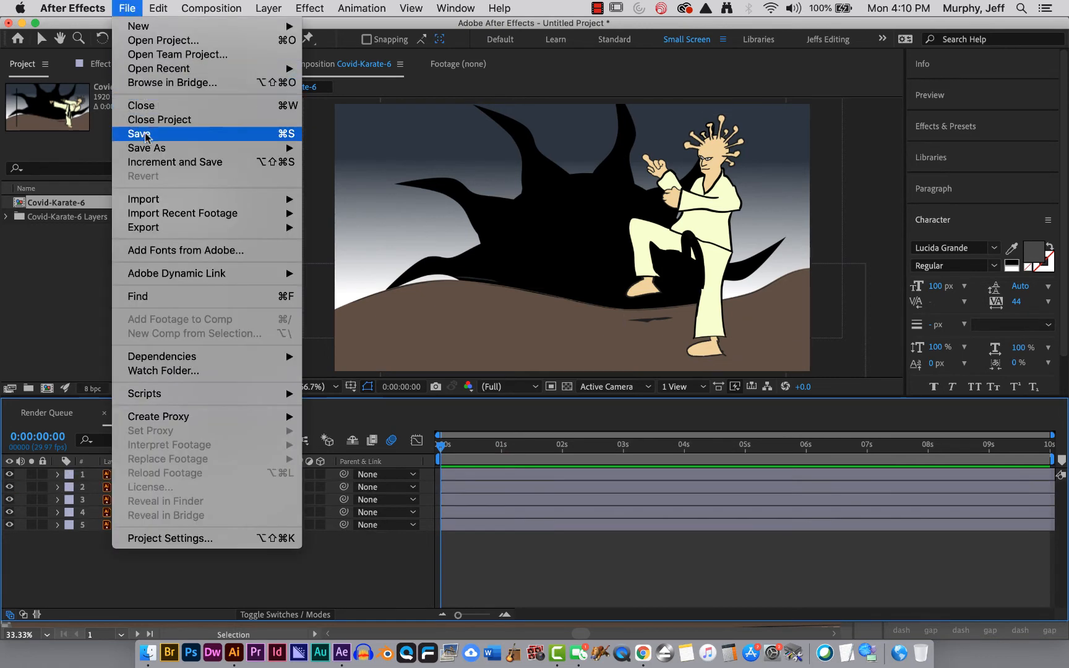
left_click(149, 150)
left_click(126, 7)
mouse_move(146, 149)
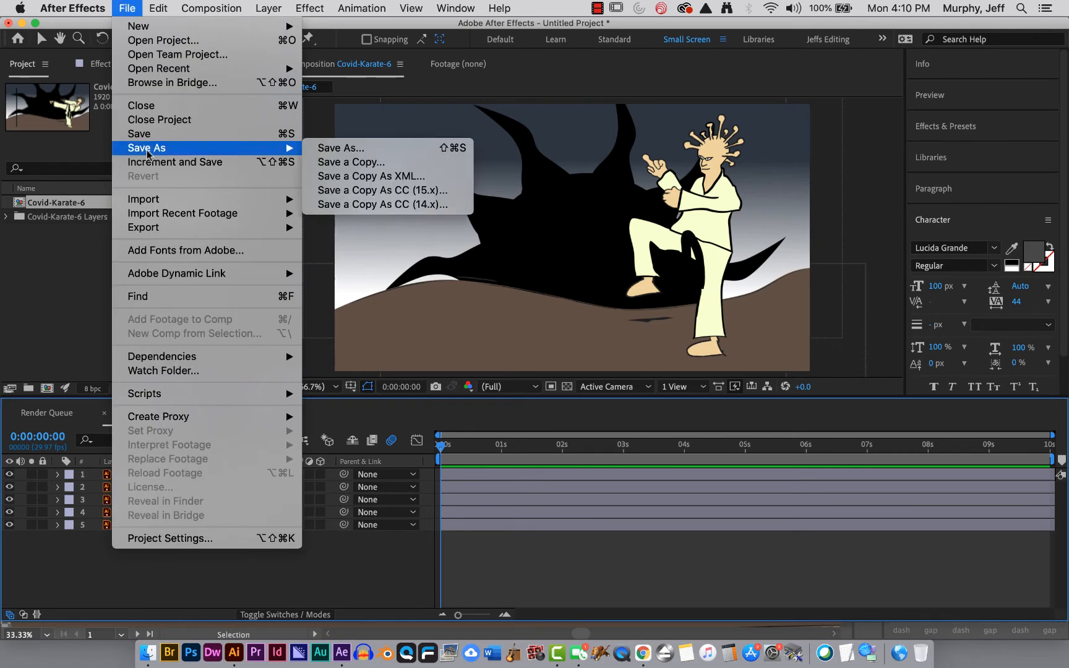
left_click(337, 149)
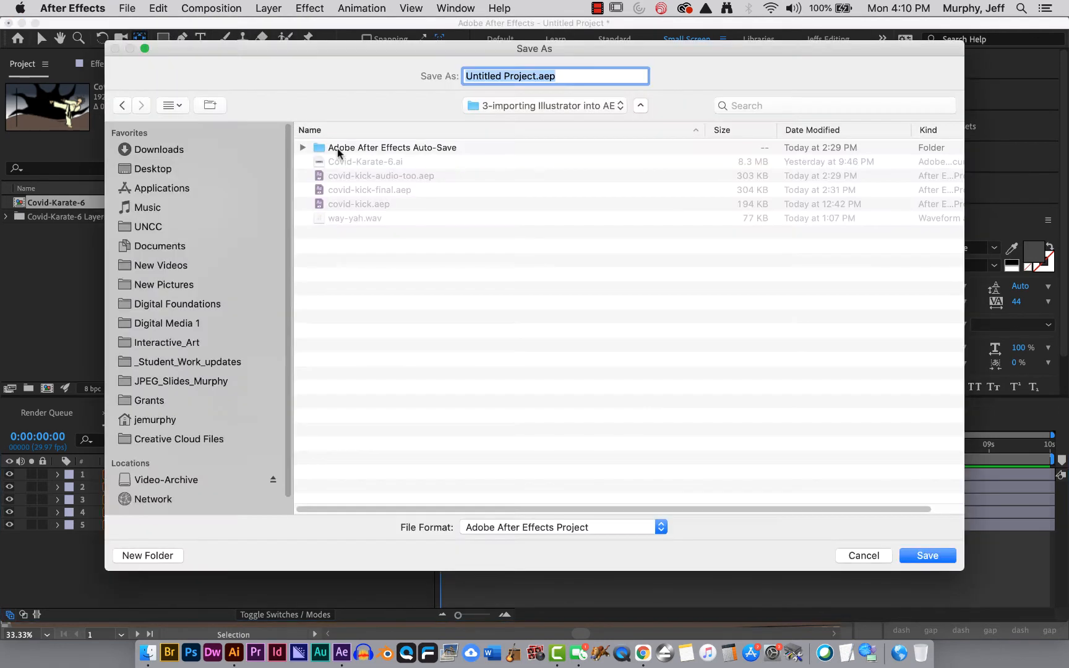
left_click(170, 247)
left_click(166, 168)
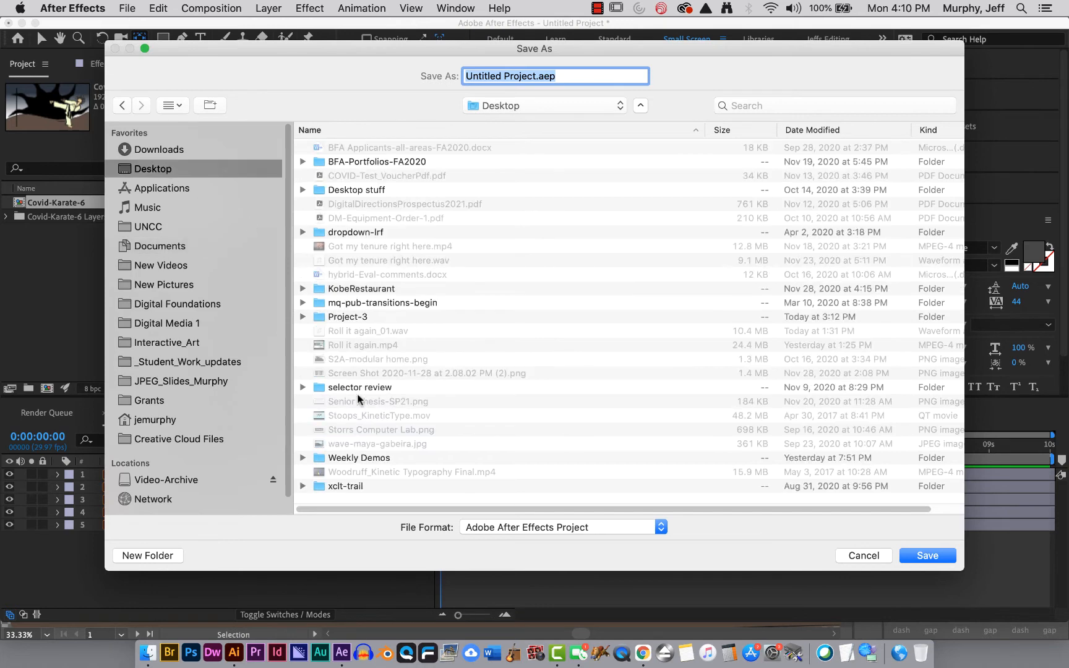
double_click(348, 318)
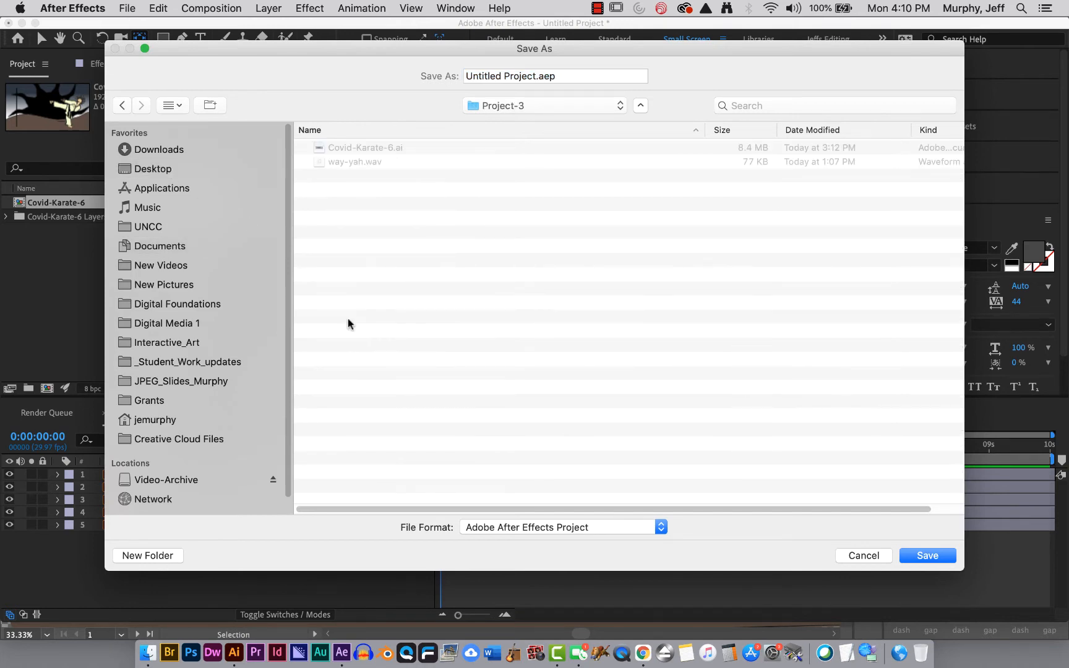
- Name the project file with the owner's first name followed by "animated illustration-1" and save it
left_click_drag(535, 74, 466, 74)
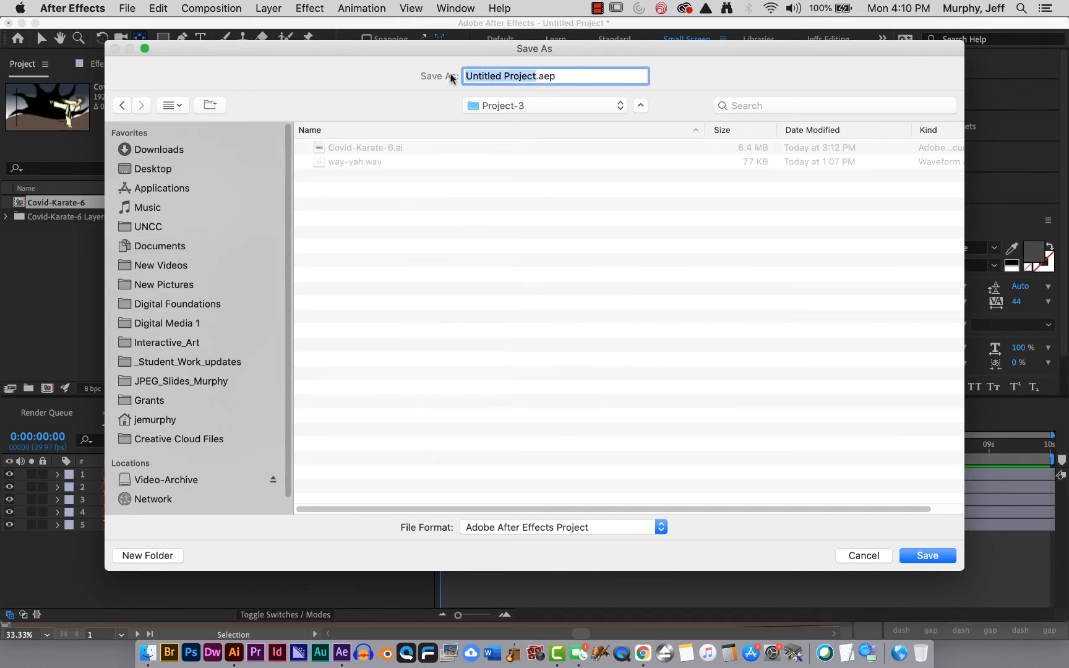
type("Jeffs")
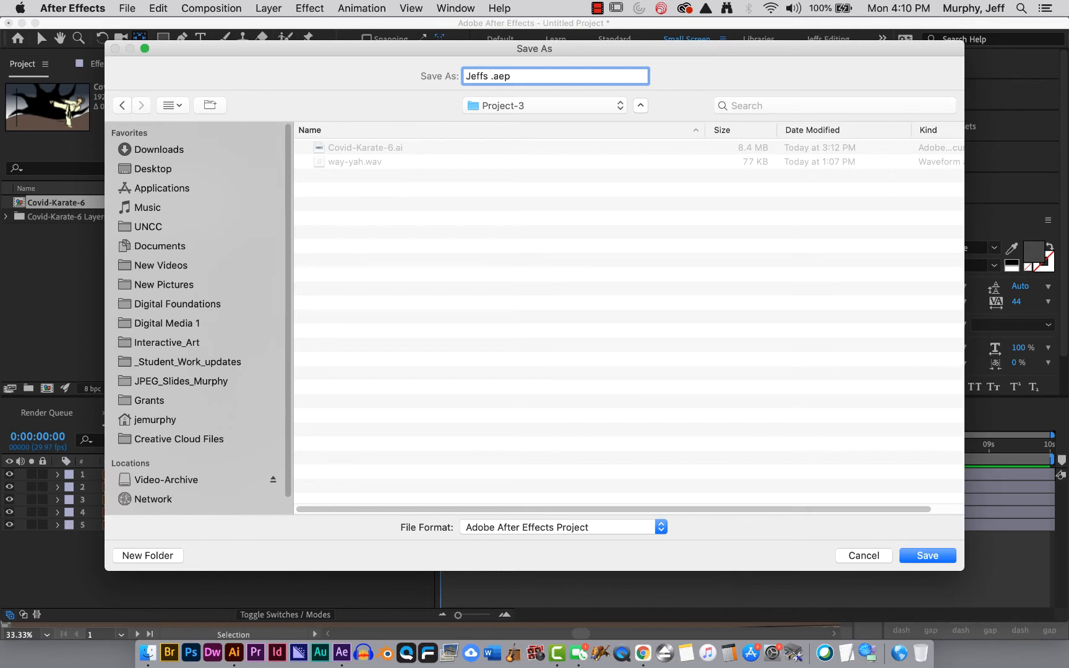
type("animated illustration")
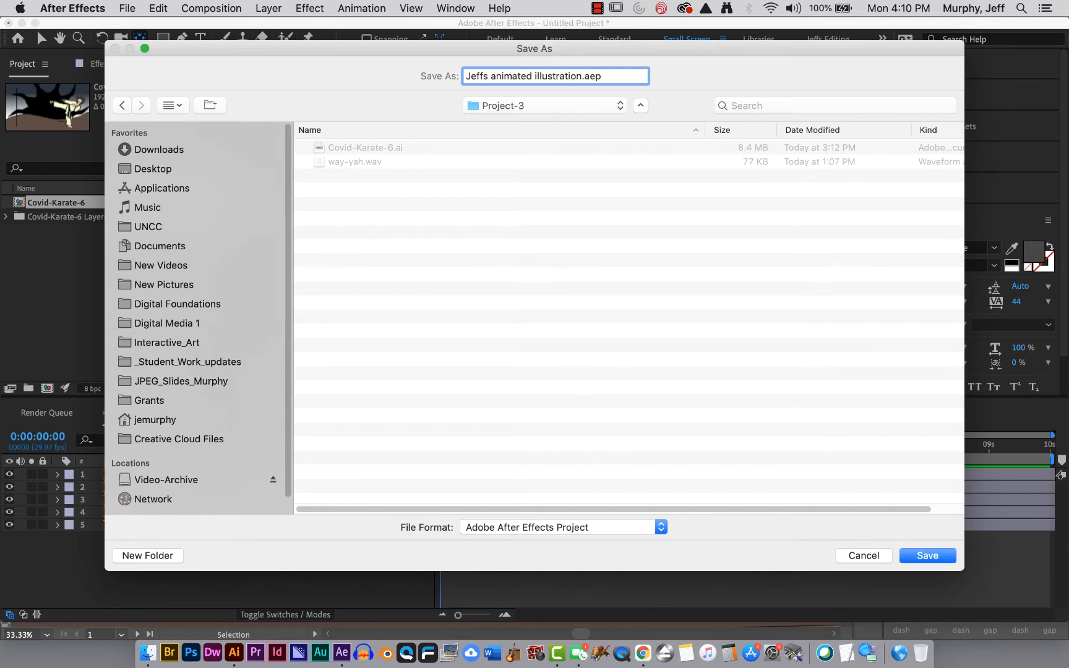
type("-1")
left_click(930, 554)
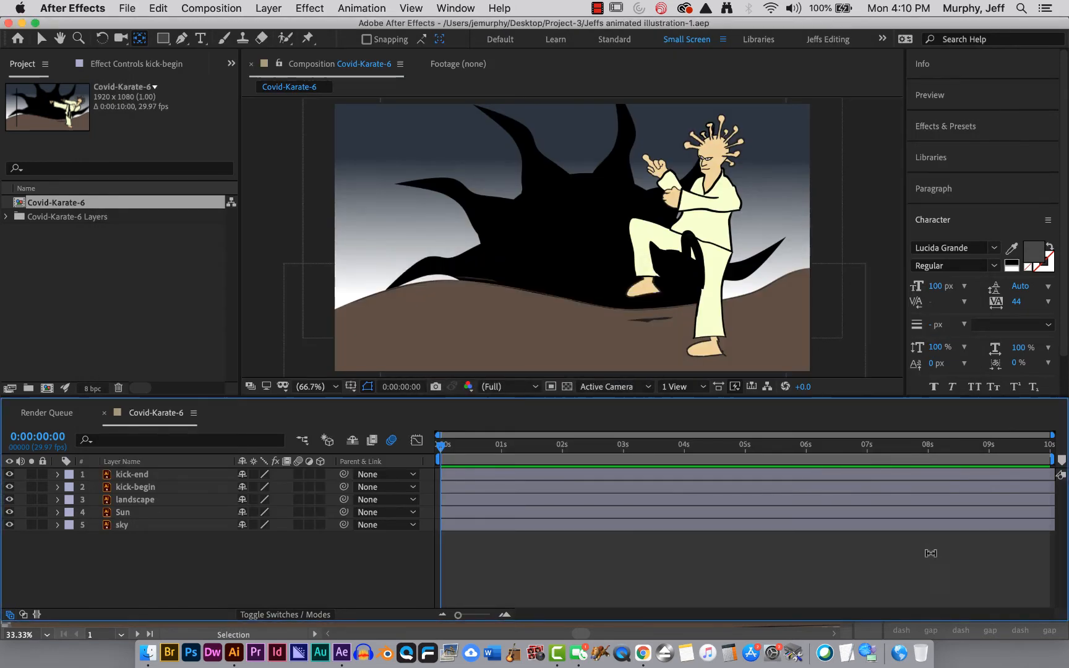
- Pre-compose the kick-end and kick-begin layers into a composition named "kararte guy", moving all attributes into it
left_click_drag(440, 446, 395, 441)
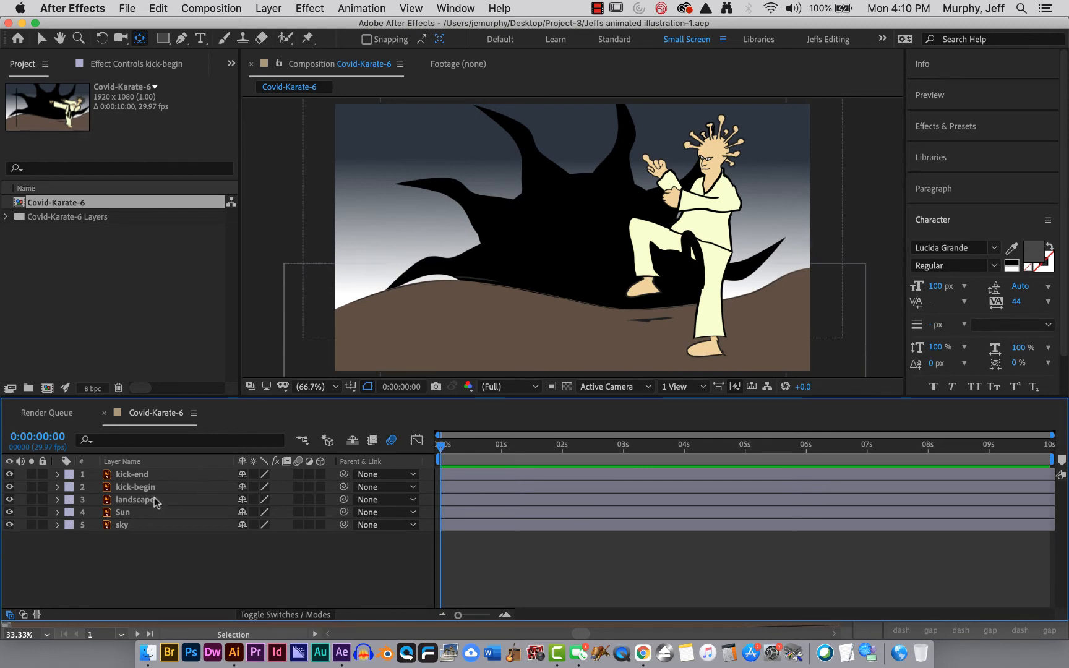
left_click(159, 477)
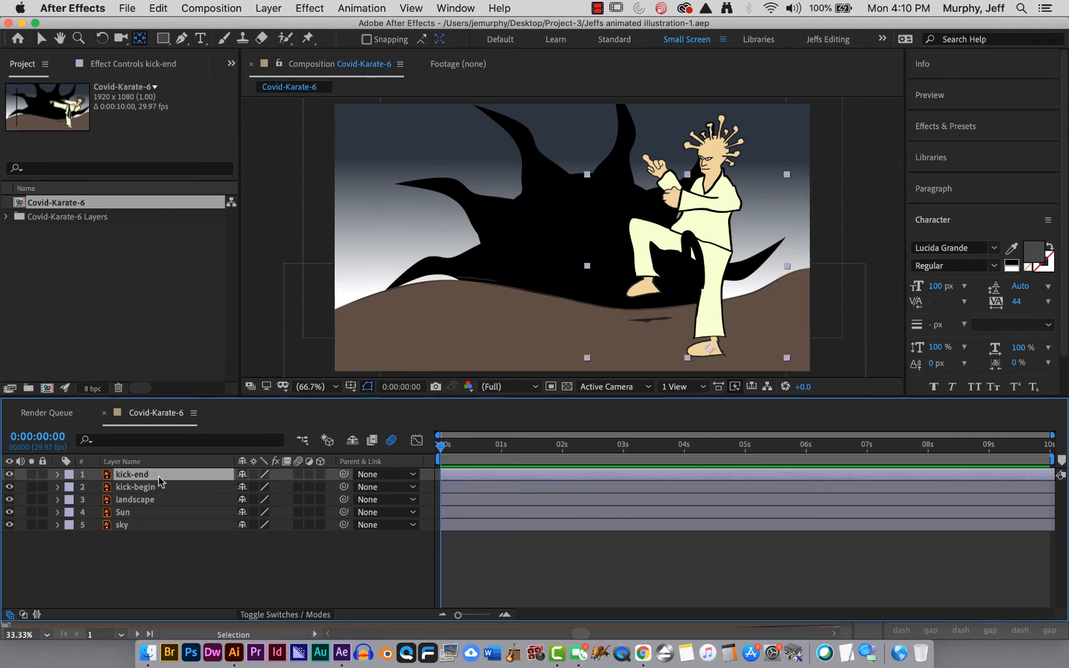
left_click(165, 487)
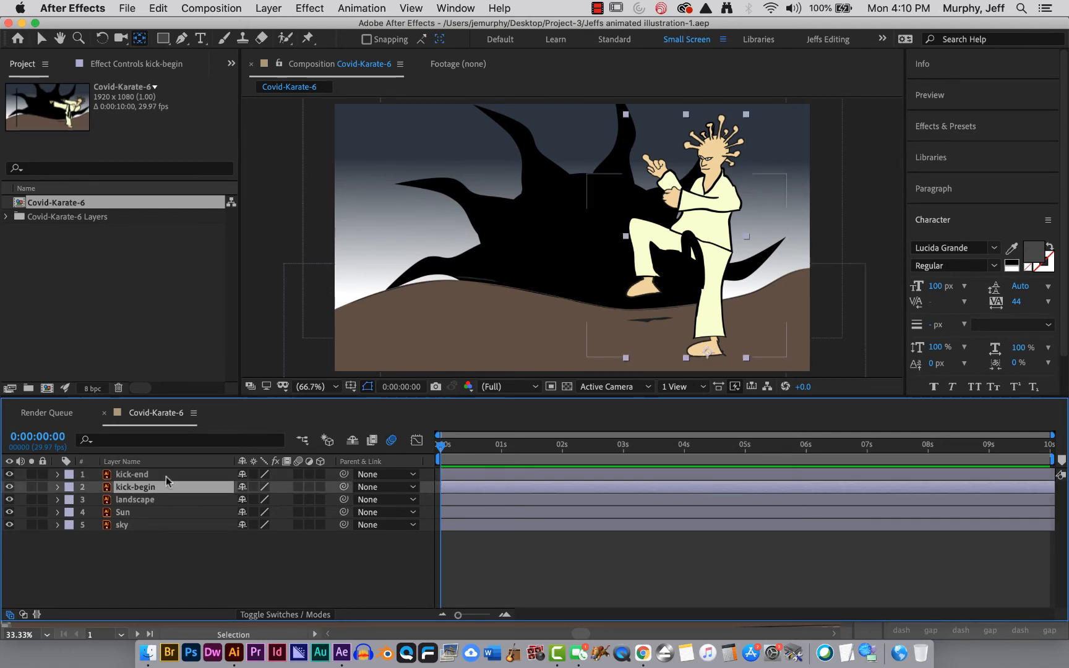
left_click(167, 474)
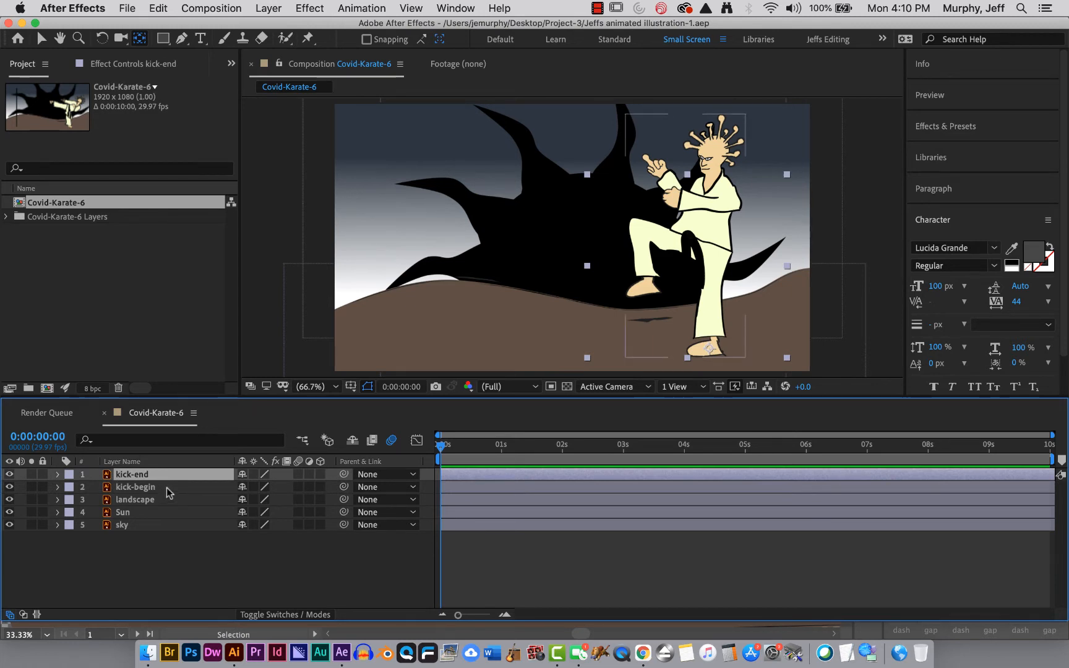
left_click(166, 489, "shift")
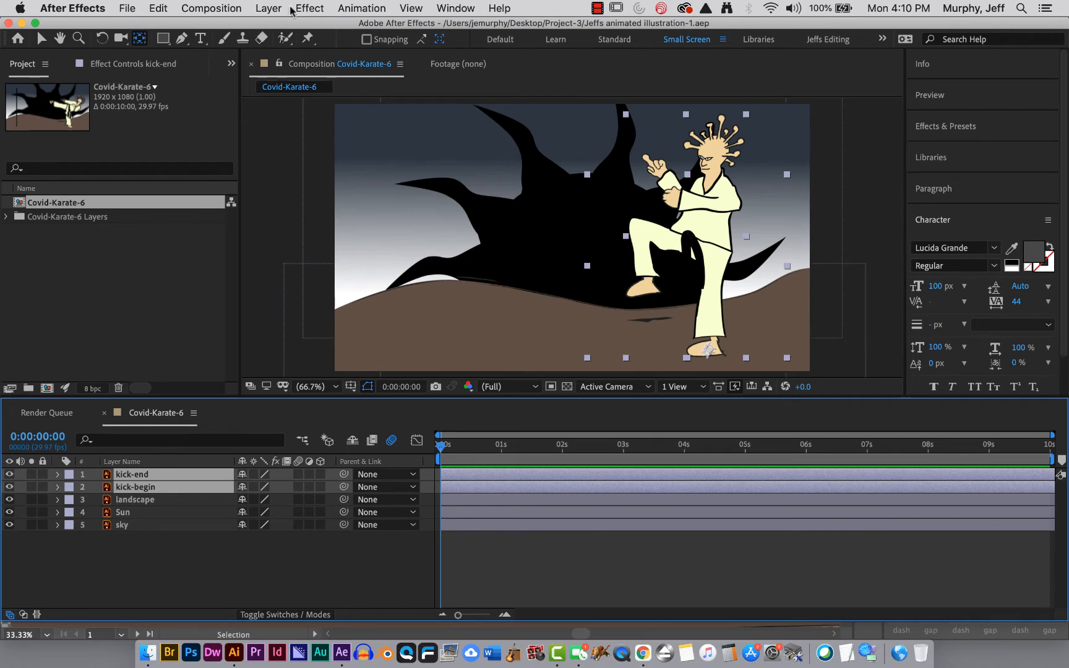
left_click(268, 7)
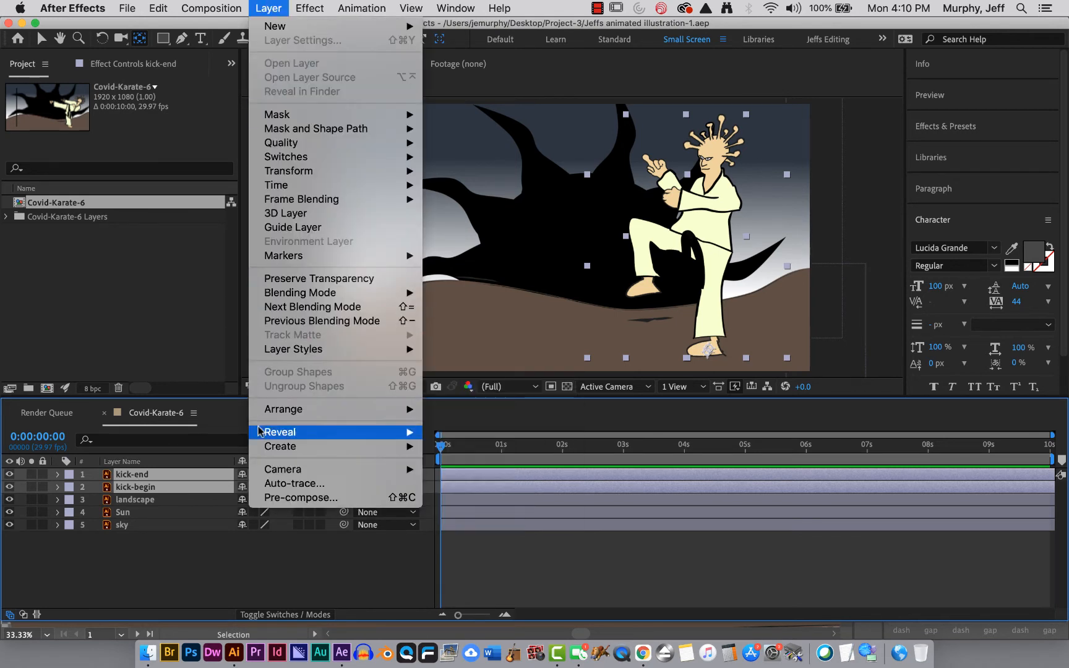
left_click(303, 498)
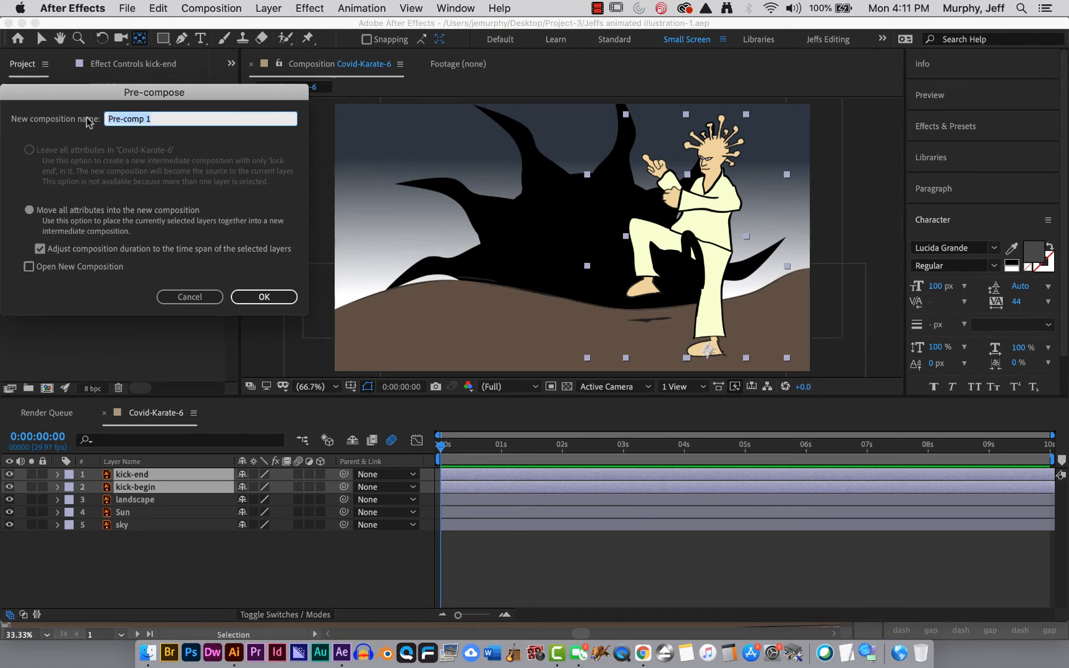
type("f")
key("Return")
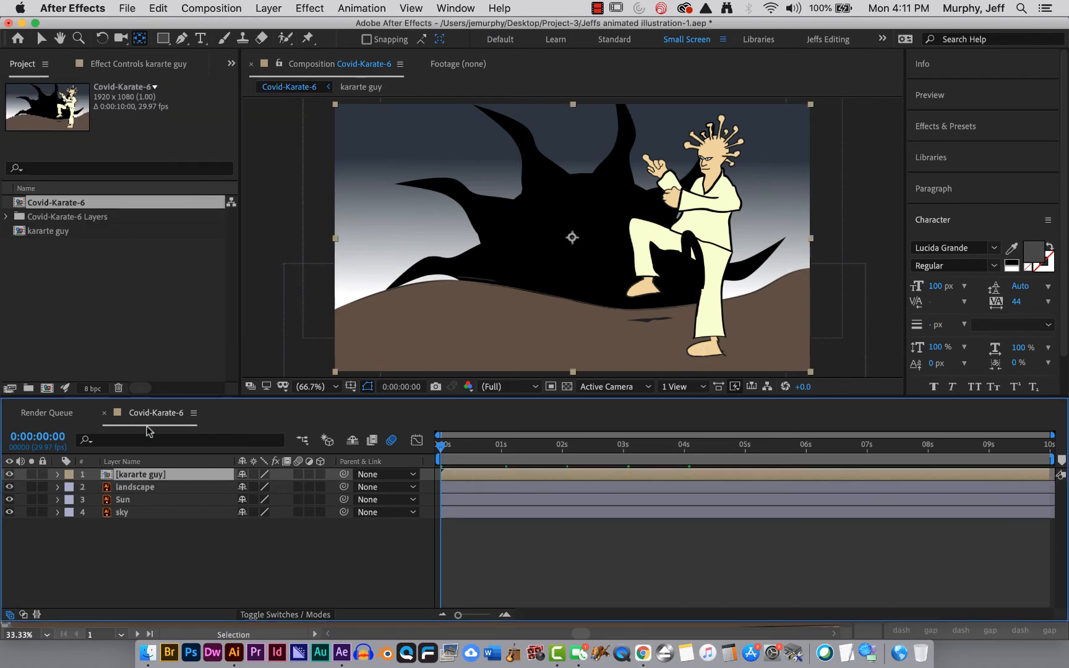
- Open the kararte guy pre-composition, play its kick animation from the start, and return to Covid-Karate-6
double_click(106, 478)
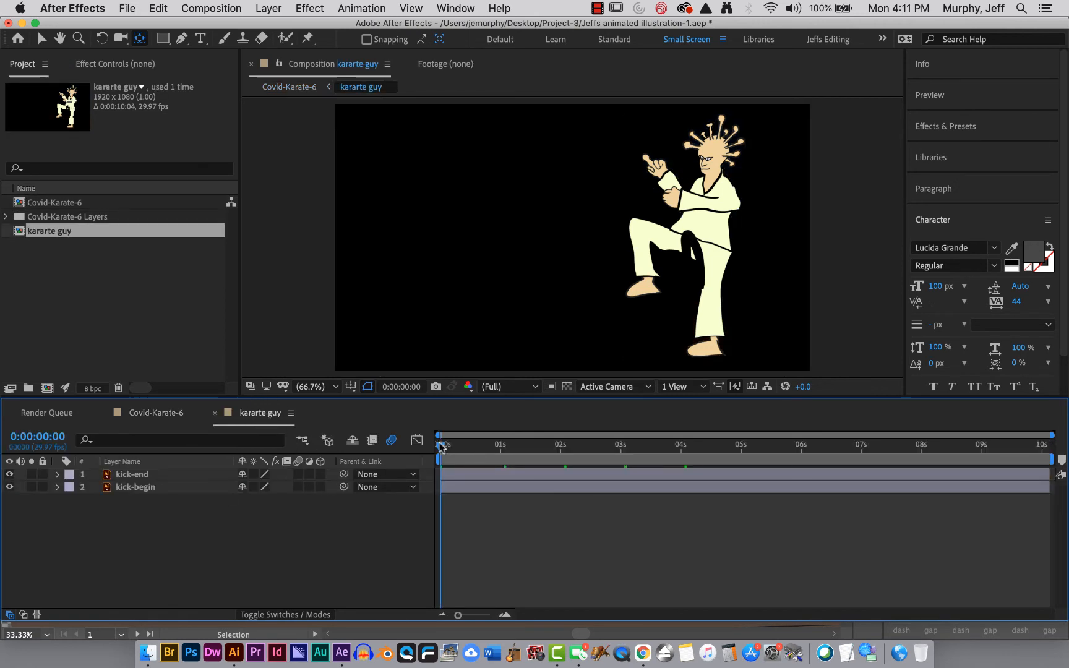
left_click_drag(441, 447, 416, 484)
key("space")
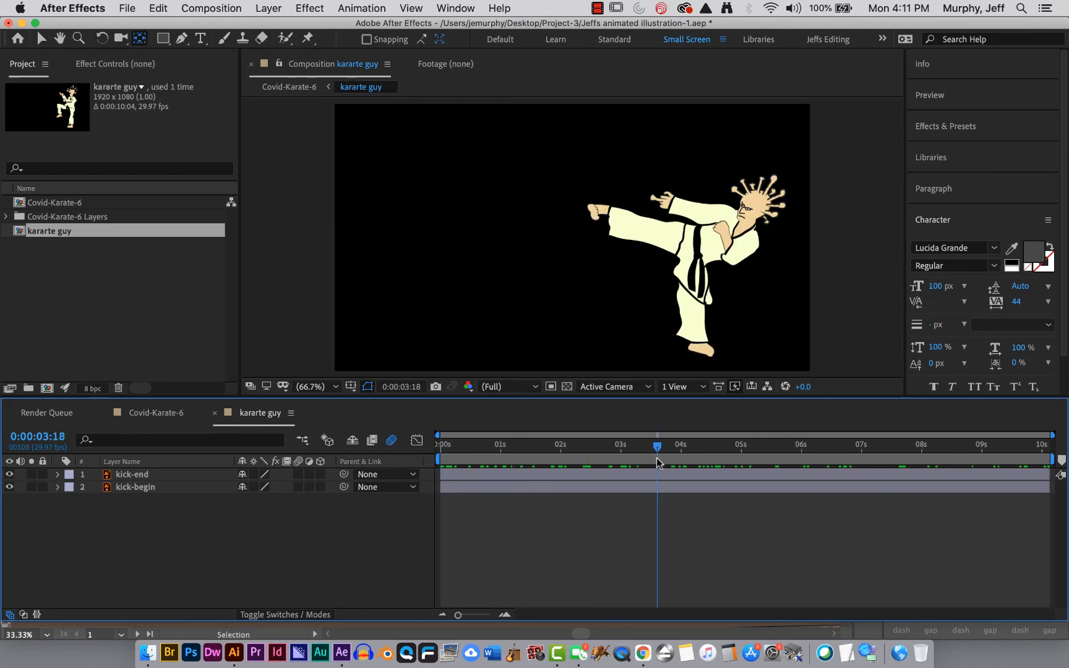
key("space")
left_click(152, 413)
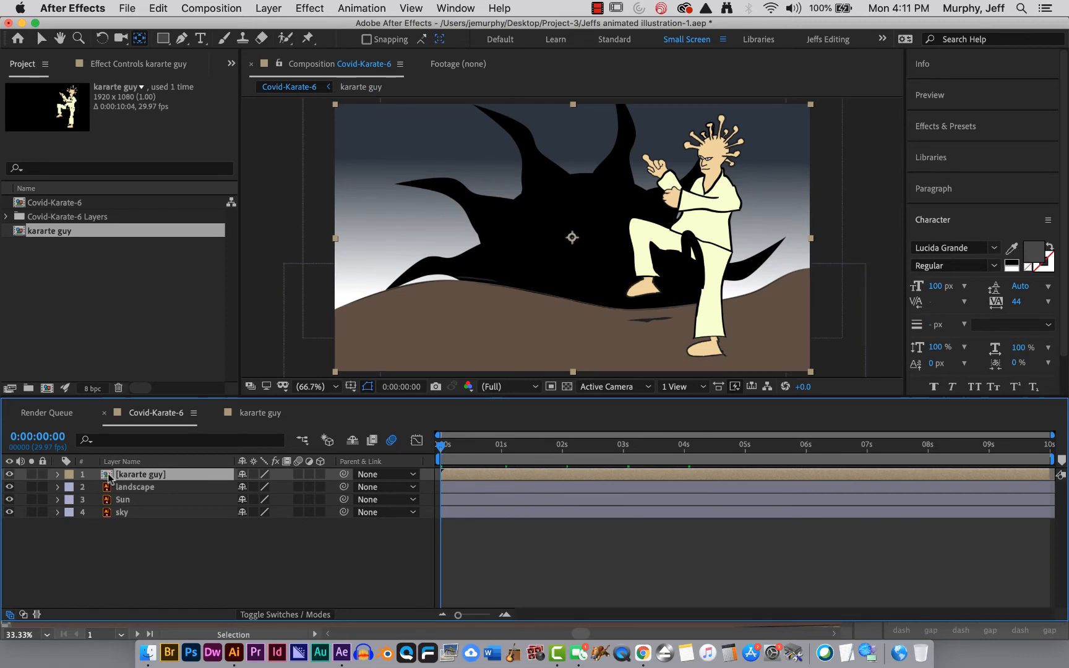
- Start Position keyframes on the kararte guy layer at 0:00:00:00 and raise the figure to about 921, 177 at 0:00:00:14
key("p")
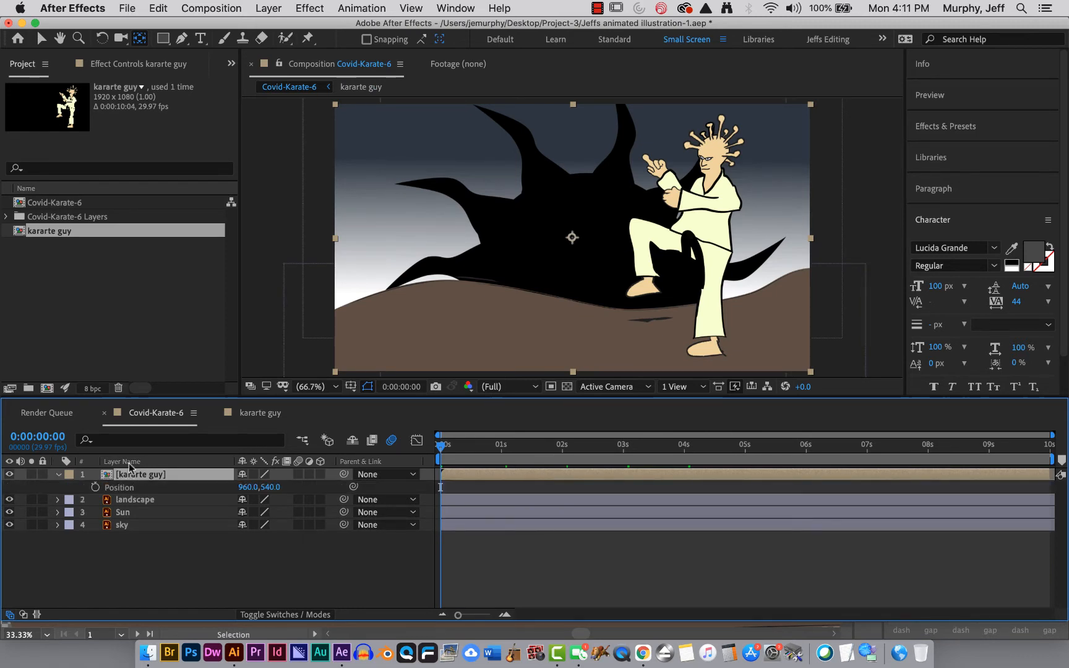
mouse_move(439, 445)
left_mouse_down()
mouse_move(451, 446)
mouse_move(419, 446)
left_mouse_up()
left_click(95, 488)
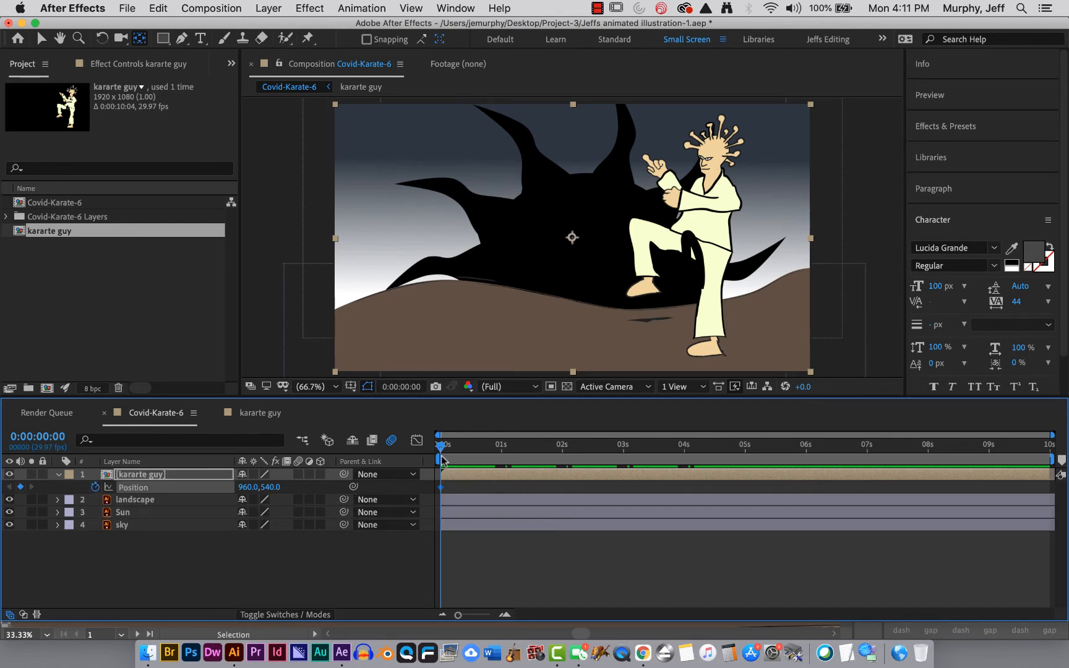
left_click_drag(439, 445, 469, 450)
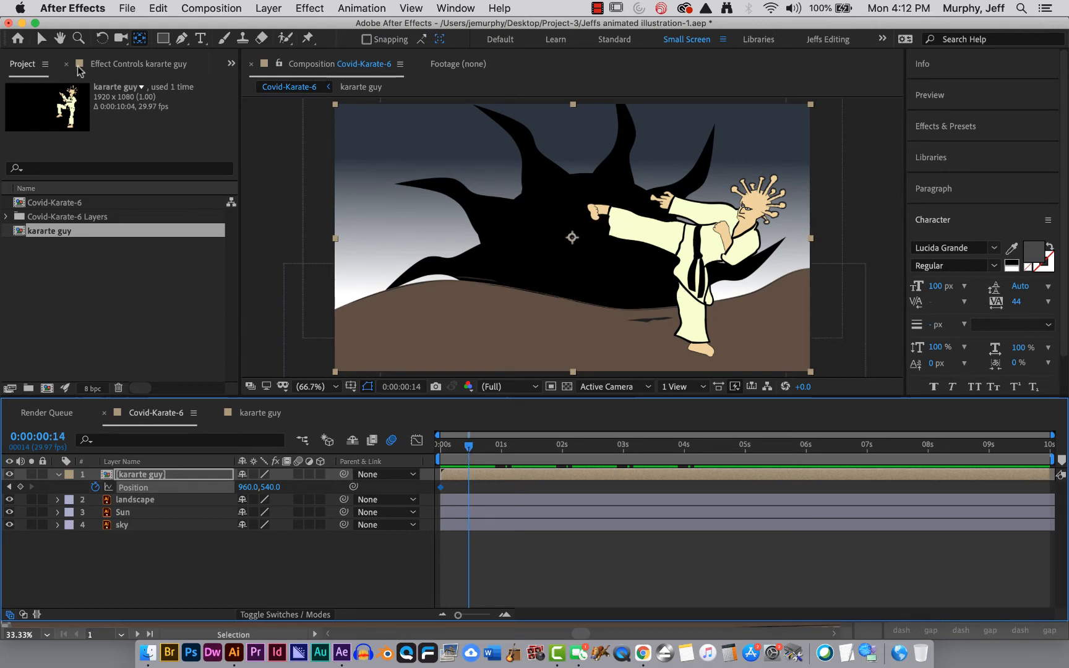
left_click(42, 39)
left_click_drag(694, 261, 684, 174)
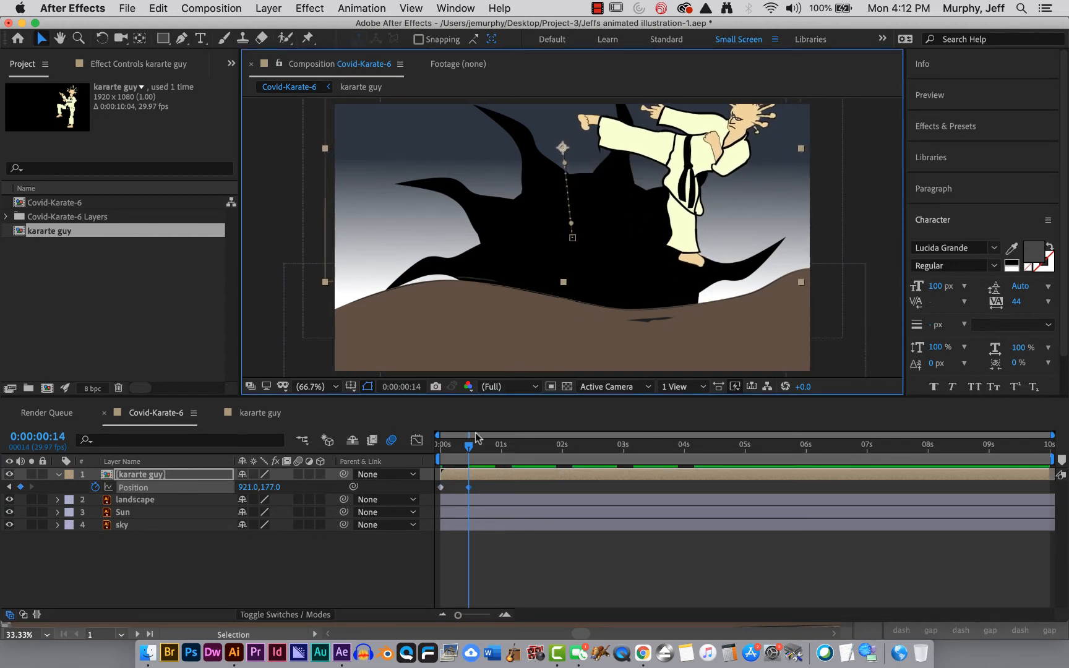
- Lower the figure to about 993, 609 at 0:00:01:00 and shift its 0:00:00:14 position to about 1062, 132
left_click_drag(469, 446, 501, 448)
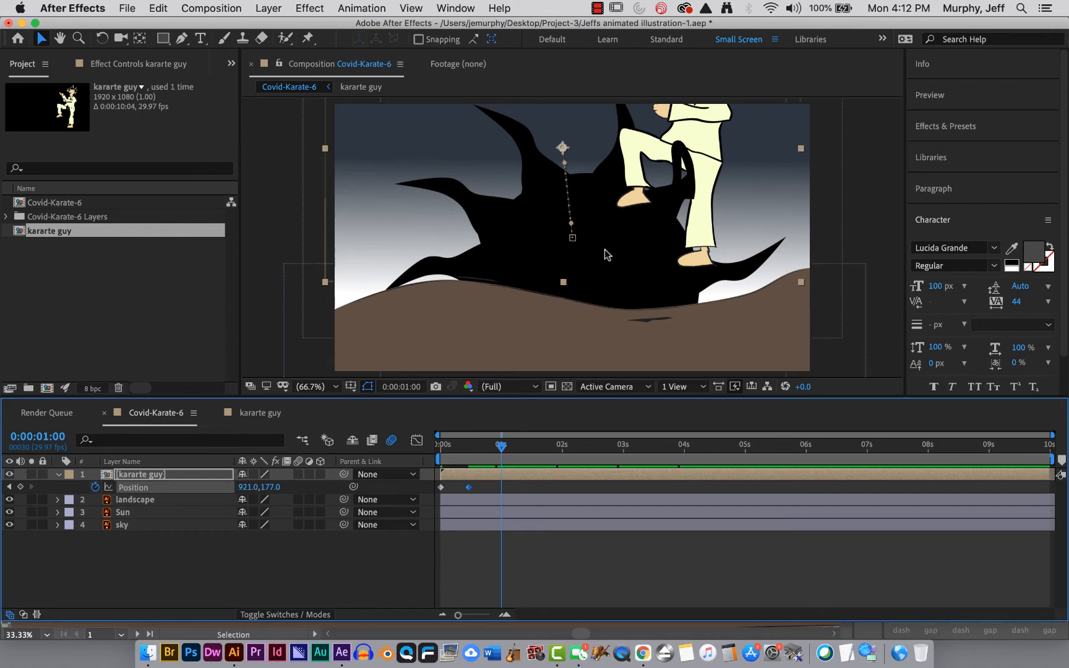
left_click_drag(701, 138, 719, 241)
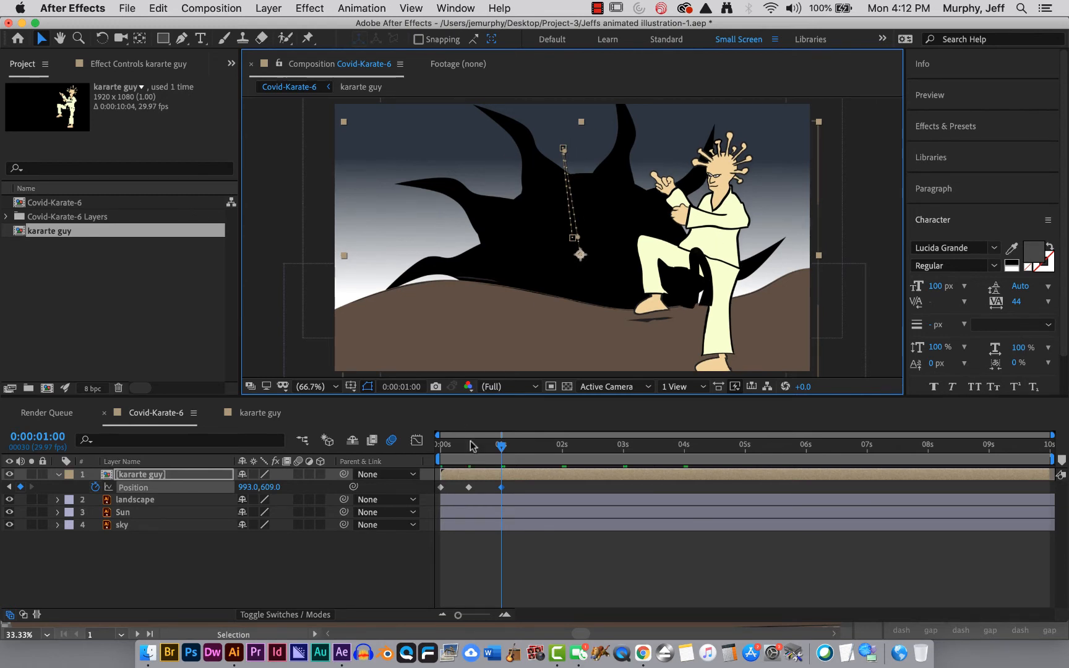
left_click_drag(501, 447, 466, 464)
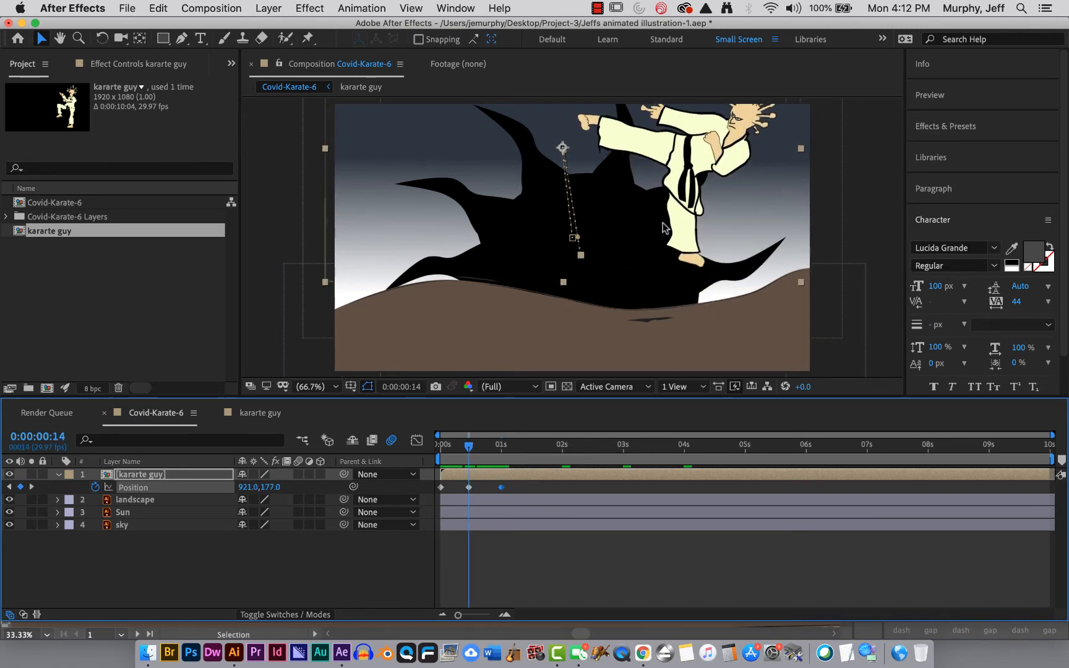
left_click_drag(684, 179, 718, 168)
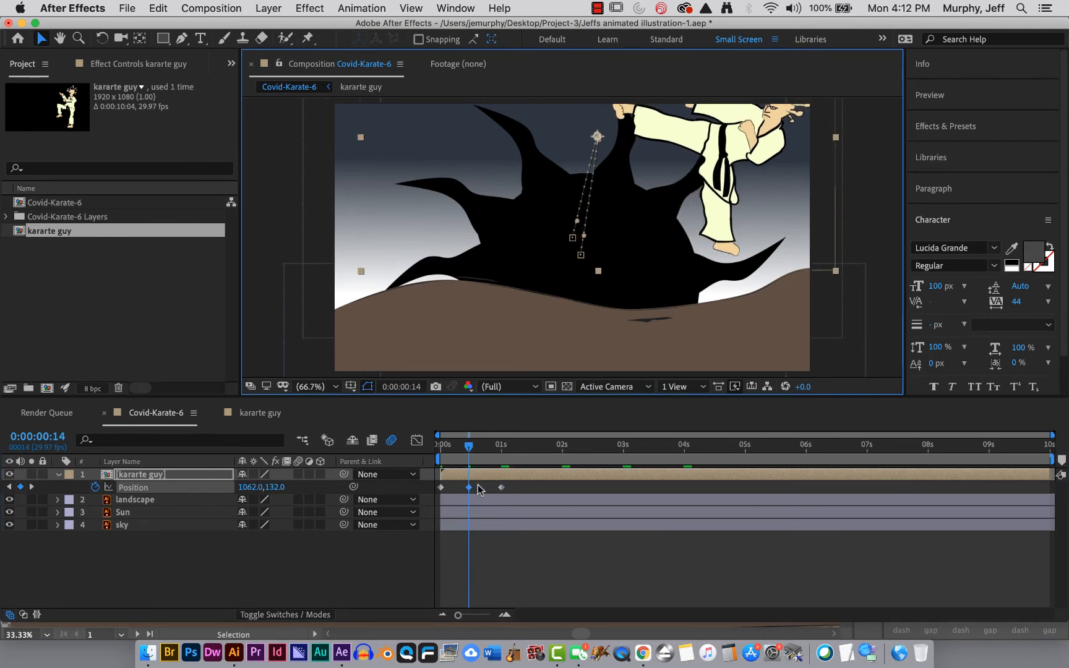
- Continue the jumping motion by raising the figure to about 951, 180 at 0:00:01:16 and lowering it to about 972, 657 at 0:00:02:02
left_click_drag(469, 445, 532, 454)
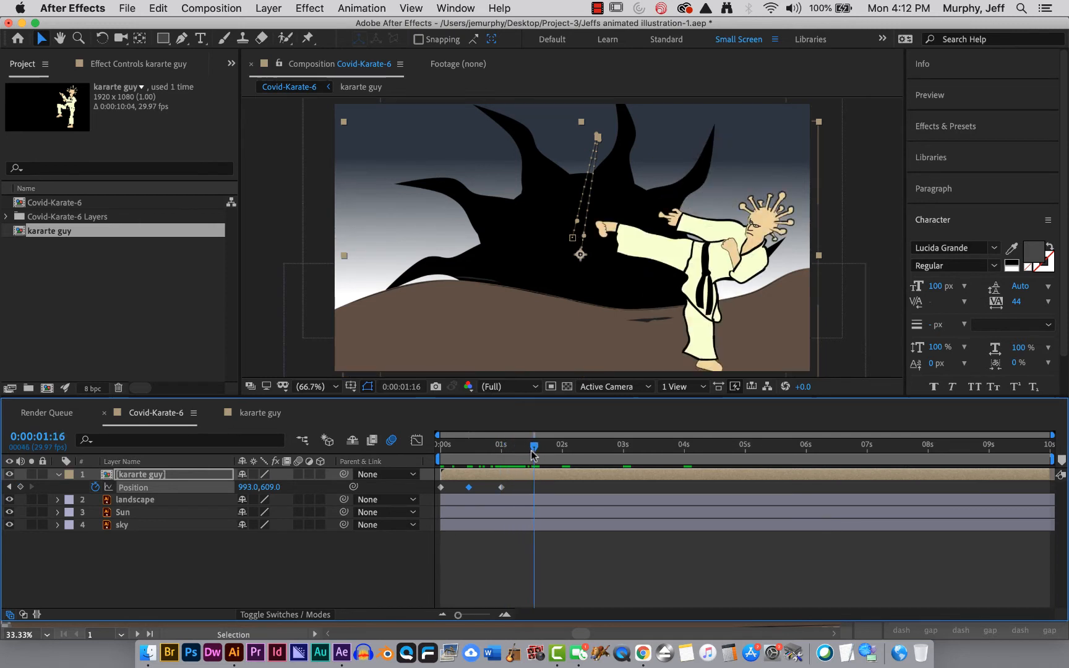
left_click(706, 273)
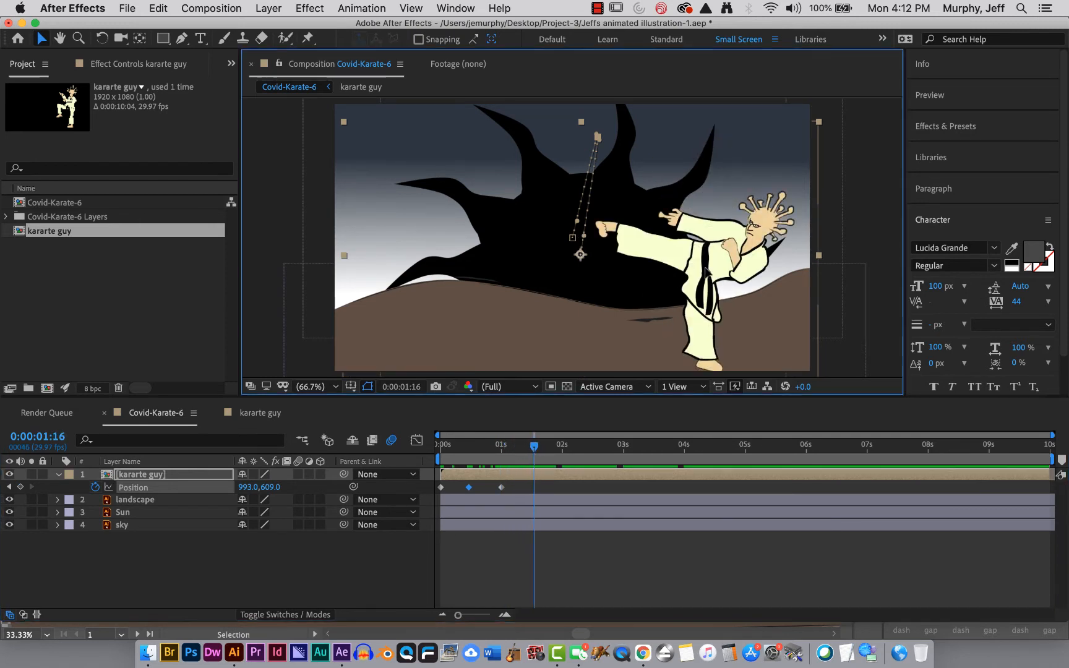
left_click_drag(707, 274, 695, 164)
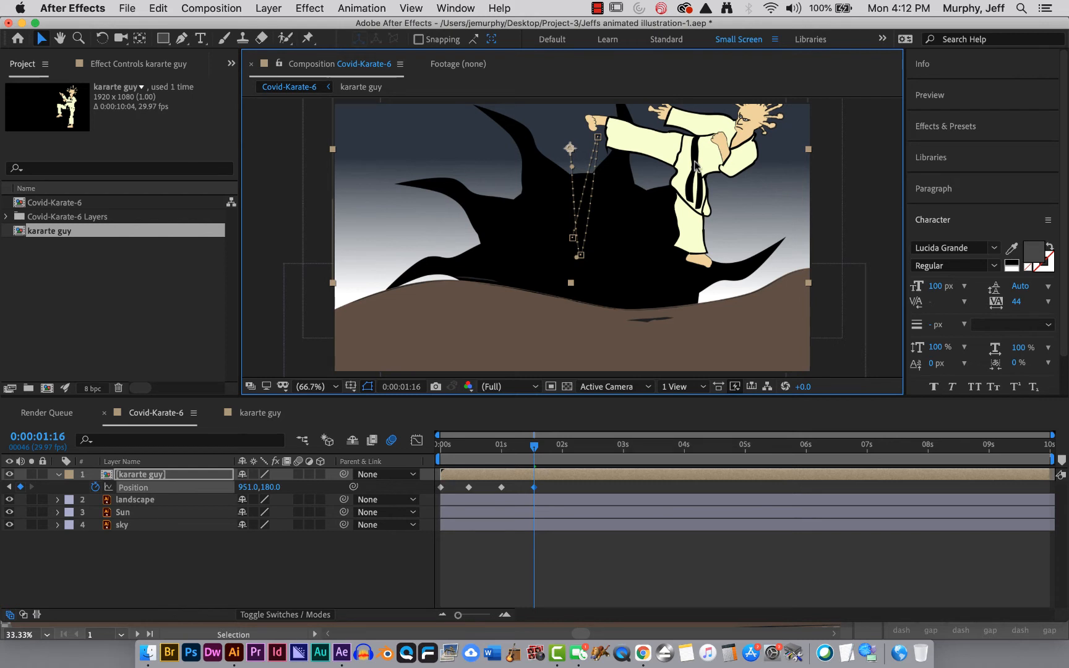
left_click_drag(533, 445, 565, 453)
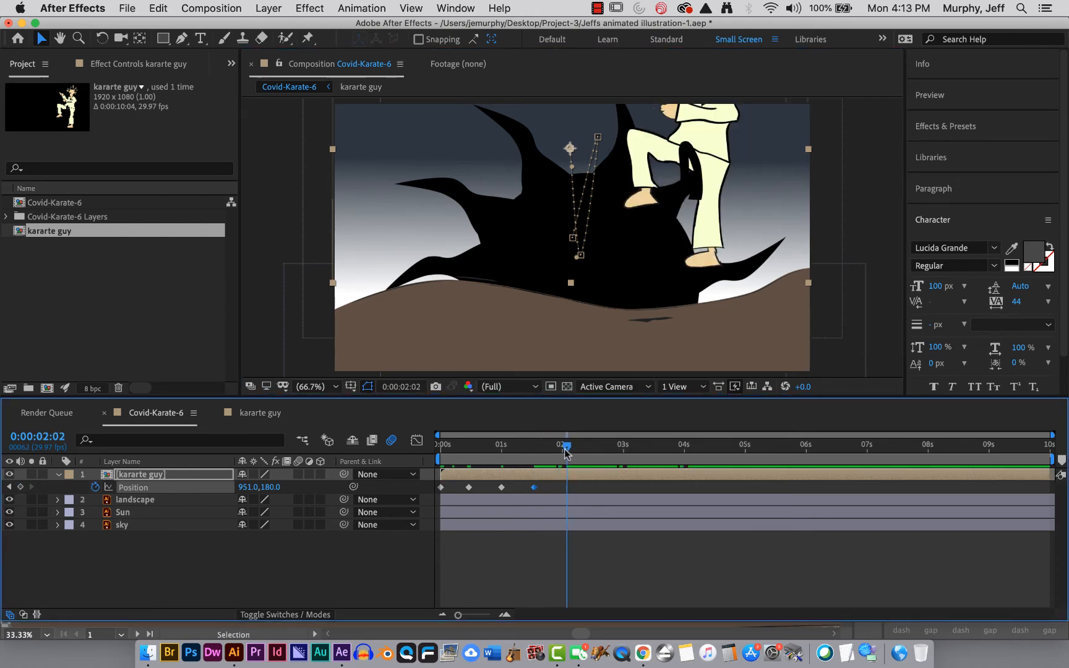
left_click_drag(697, 155, 700, 273)
- Play the composition from the beginning to check the figure's jumping motion
left_click_drag(564, 449, 422, 468)
key("space")
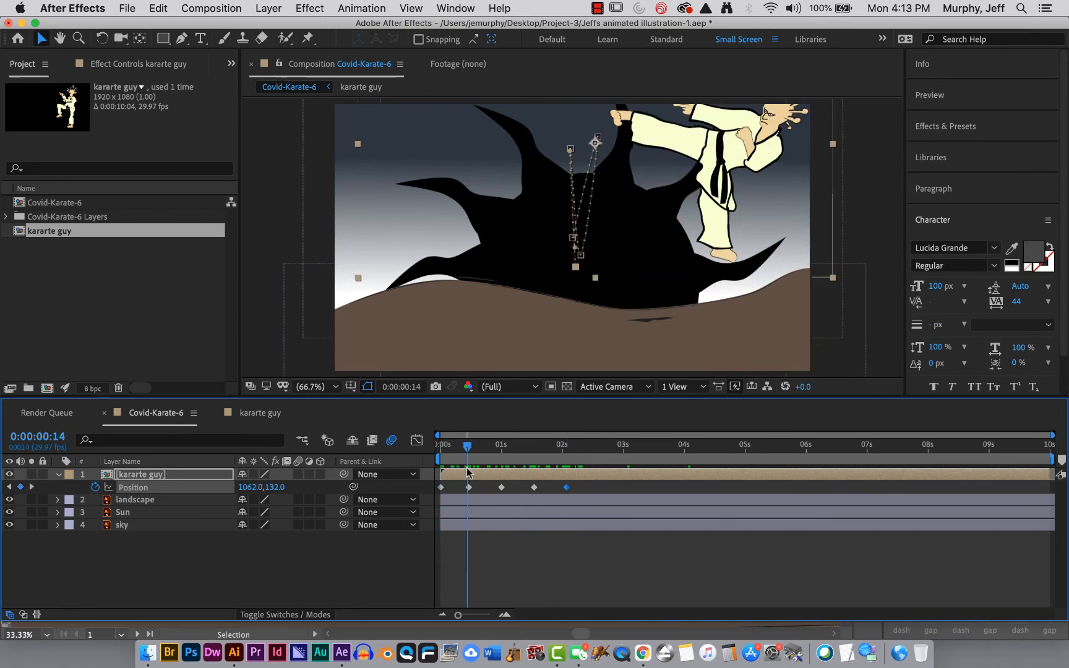
key("space")
- Extend the kararte guy jump by raising the figure to about 1077, 180 at 0:00:02:16 and lowering it to about 1149, 540 at 0:00:03:02
left_click_drag(440, 447, 593, 483)
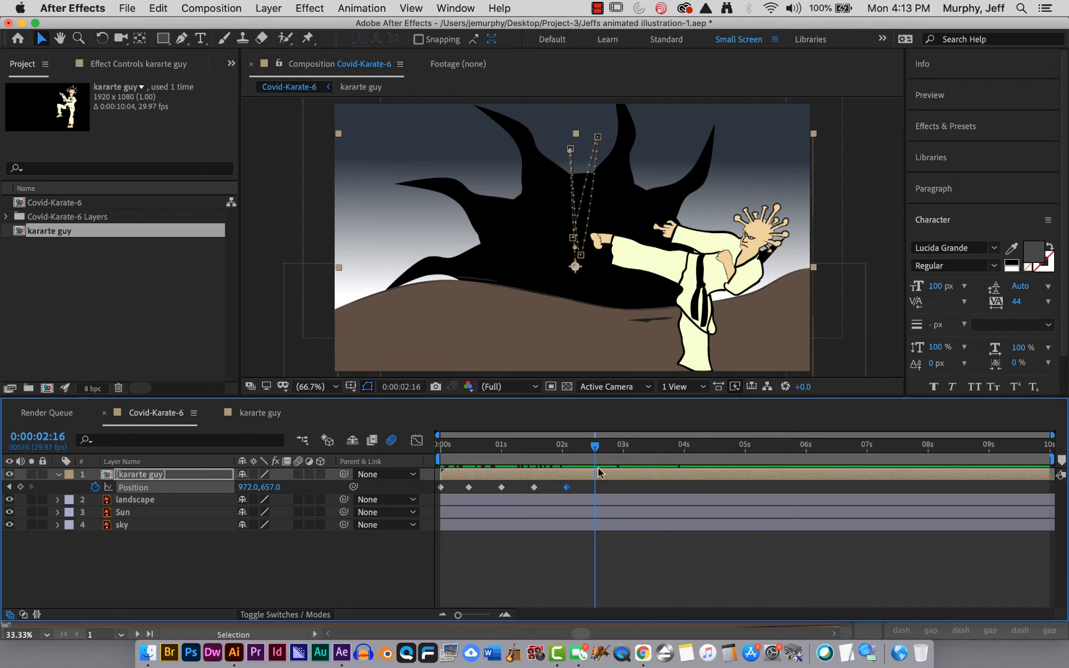
left_click_drag(711, 277, 729, 166)
left_click_drag(595, 447, 628, 447)
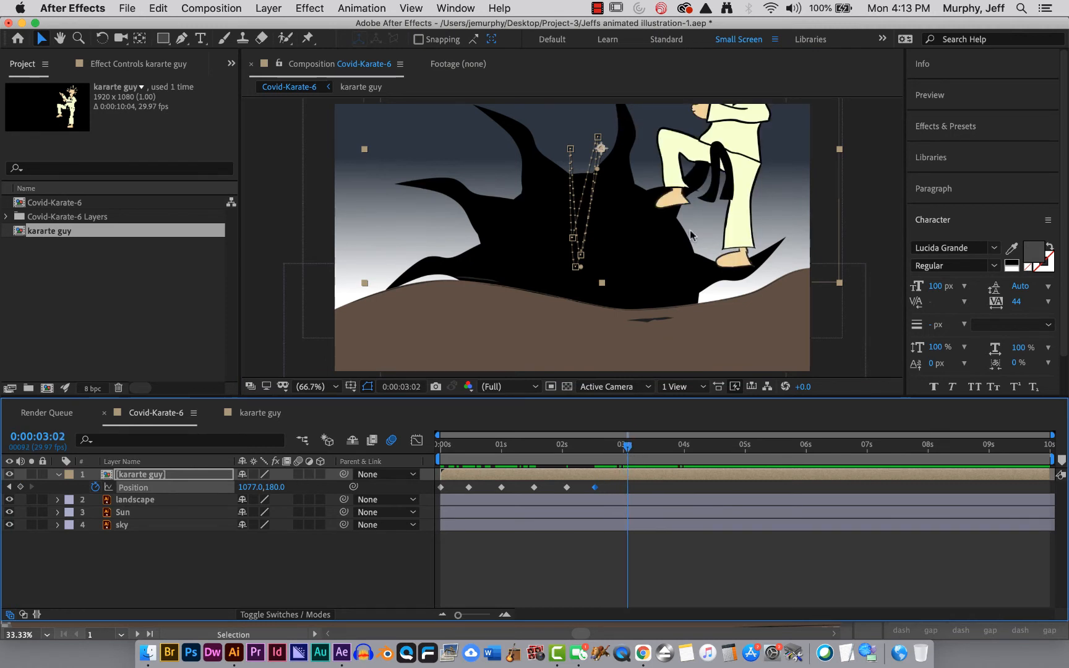
left_click_drag(730, 185, 756, 246)
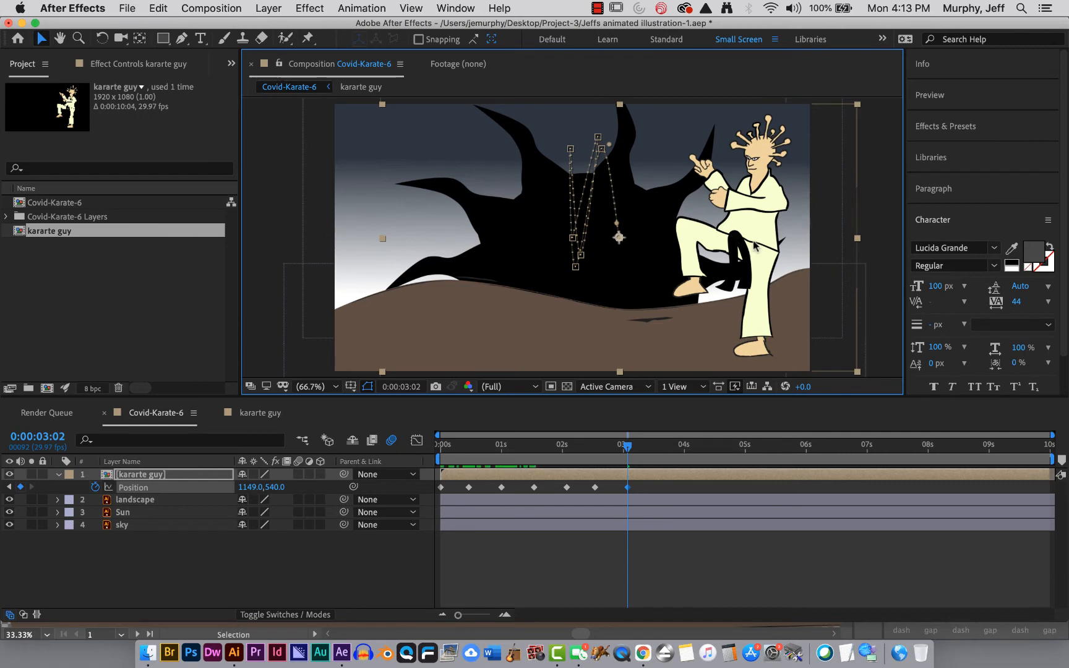
- Preview the extended jumping animation from the start of the composition, then return to the first frame
left_click_drag(630, 447, 353, 476)
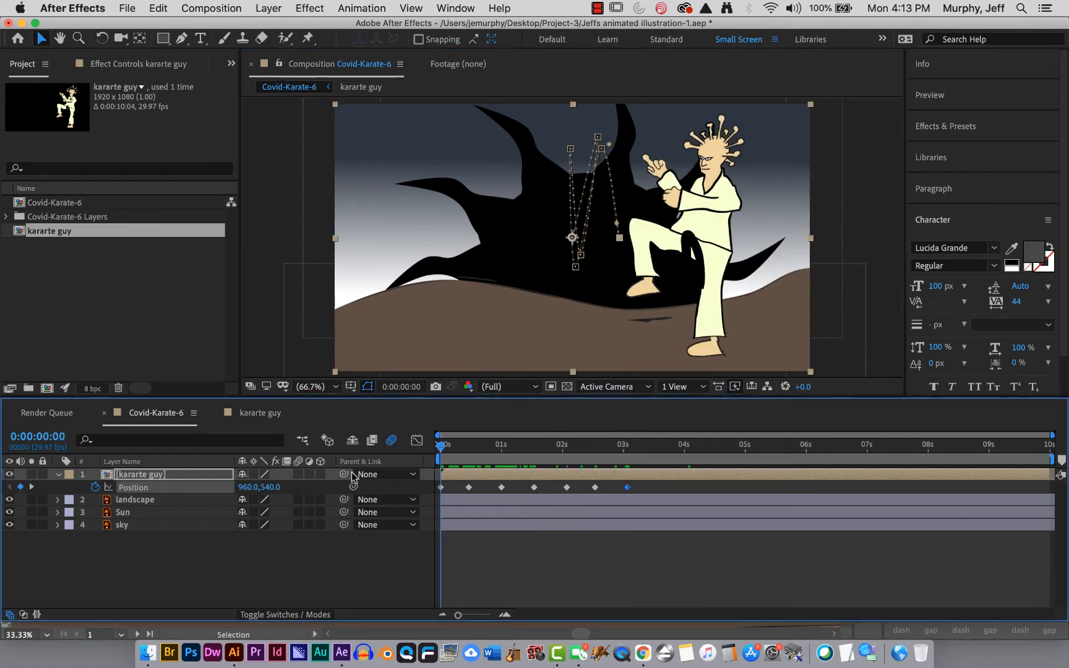
key("space")
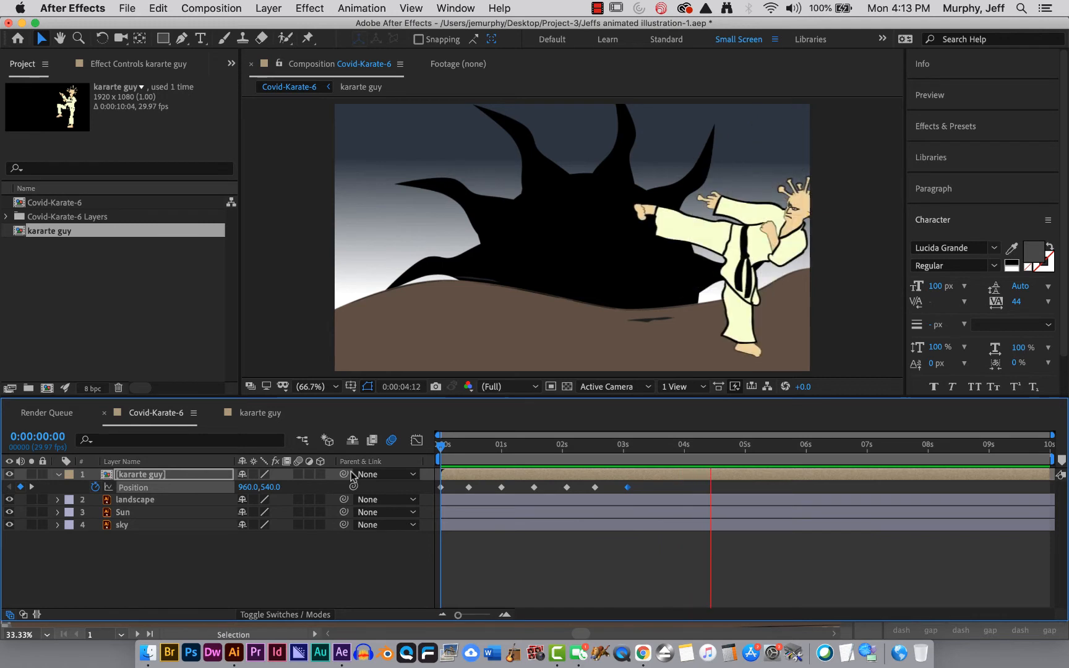
key("space")
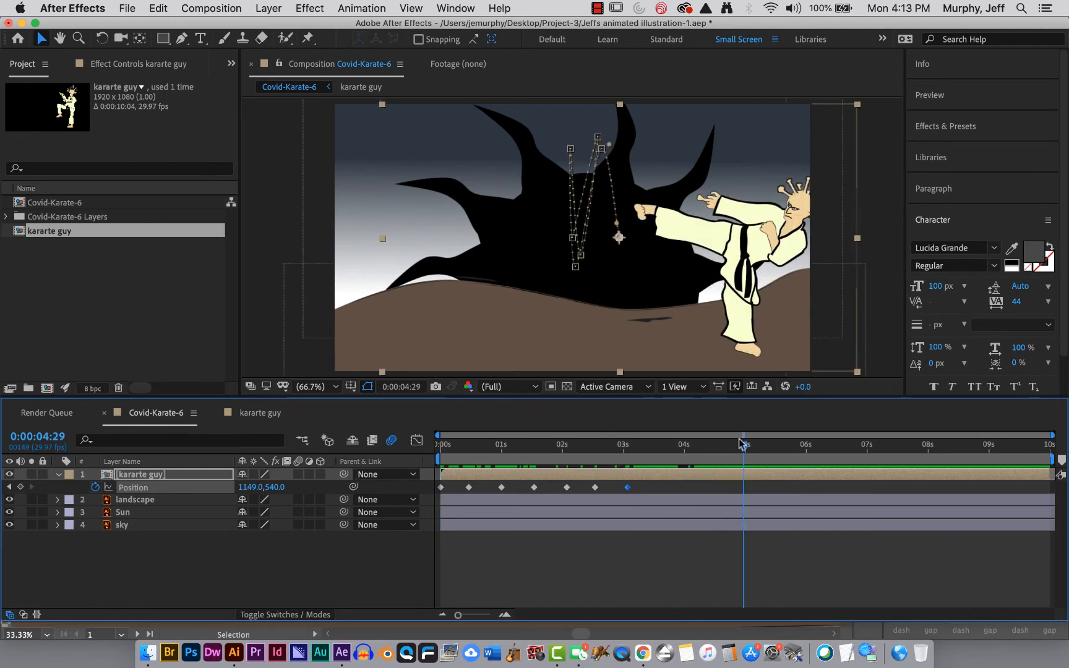
key("Home")
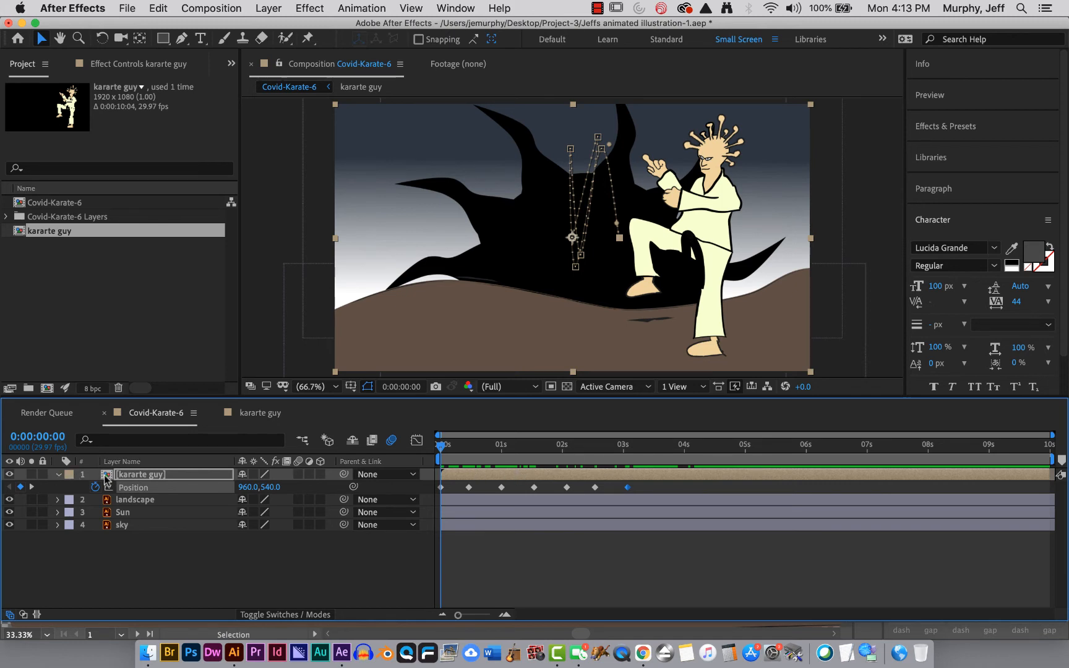
- Collapse the kararte guy layer's properties, enable motion blur for that layer and preview the animation
left_click(59, 476)
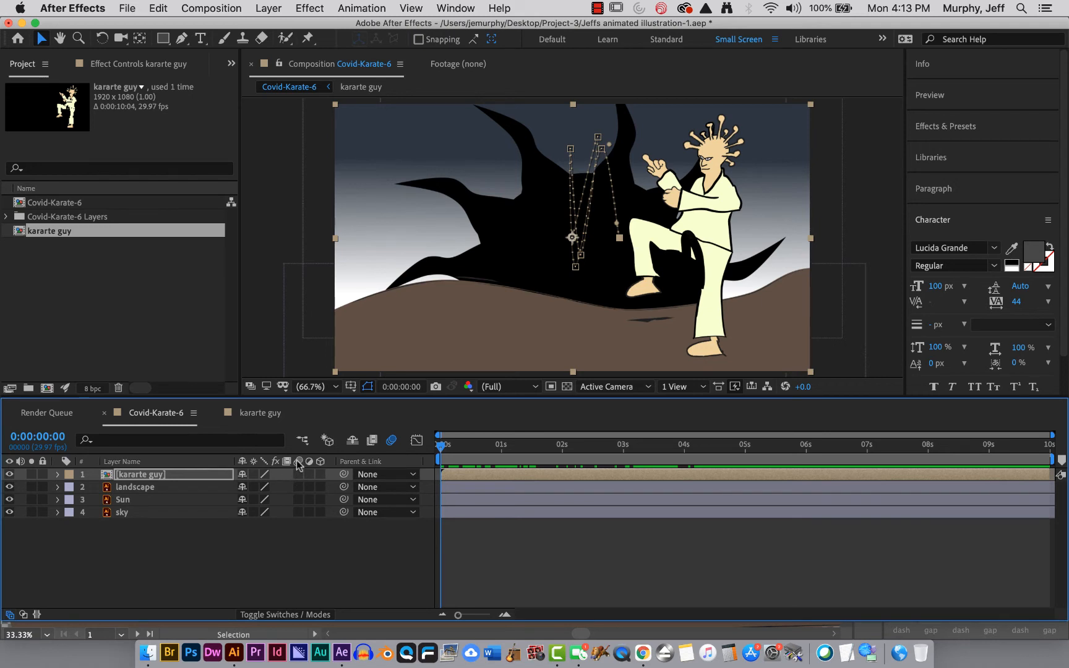
left_click(272, 616)
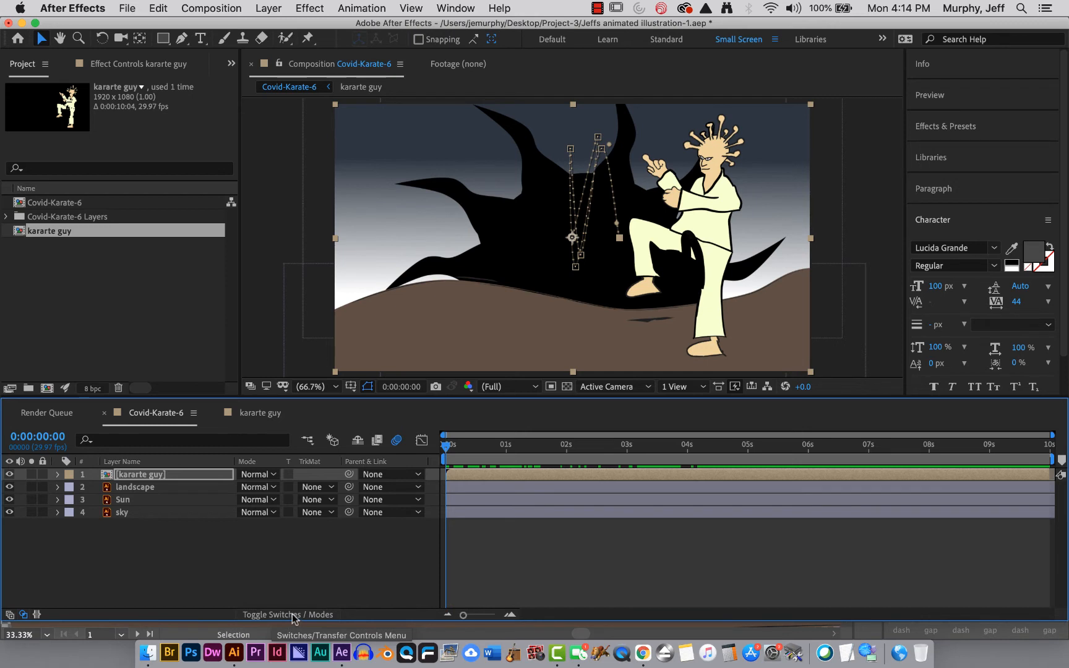
left_click(294, 616)
left_click(298, 475)
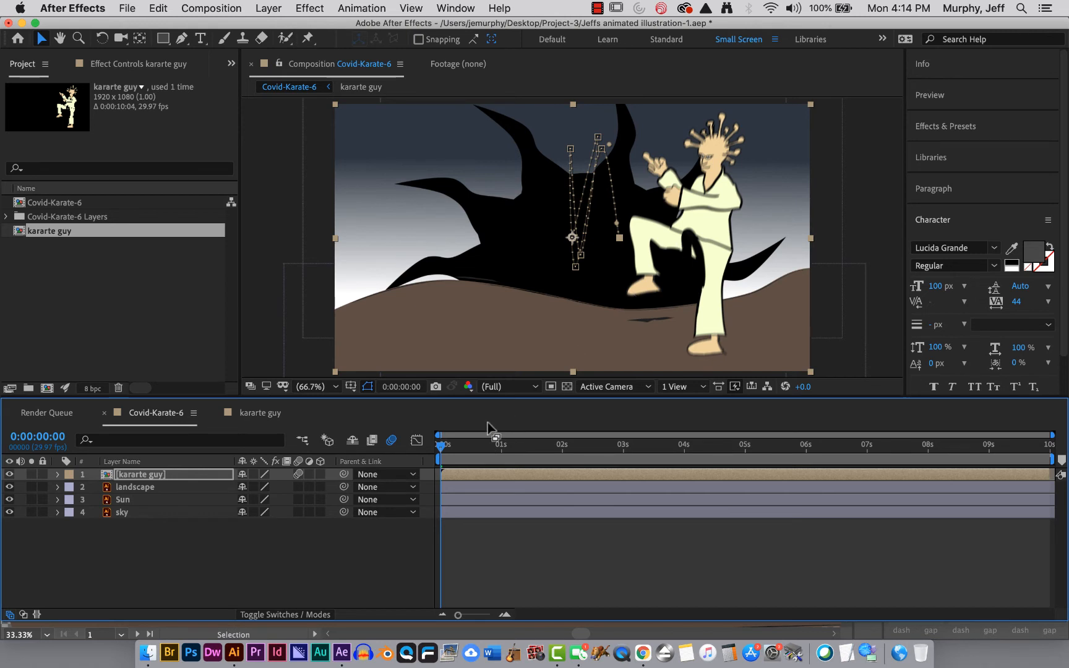
key("space")
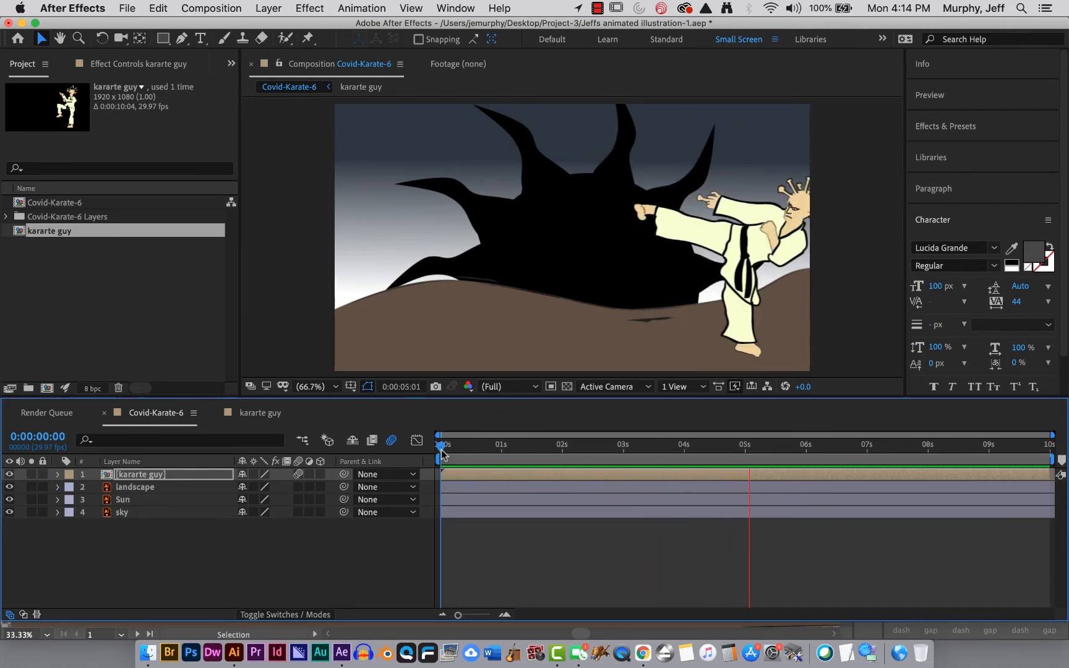
key("space")
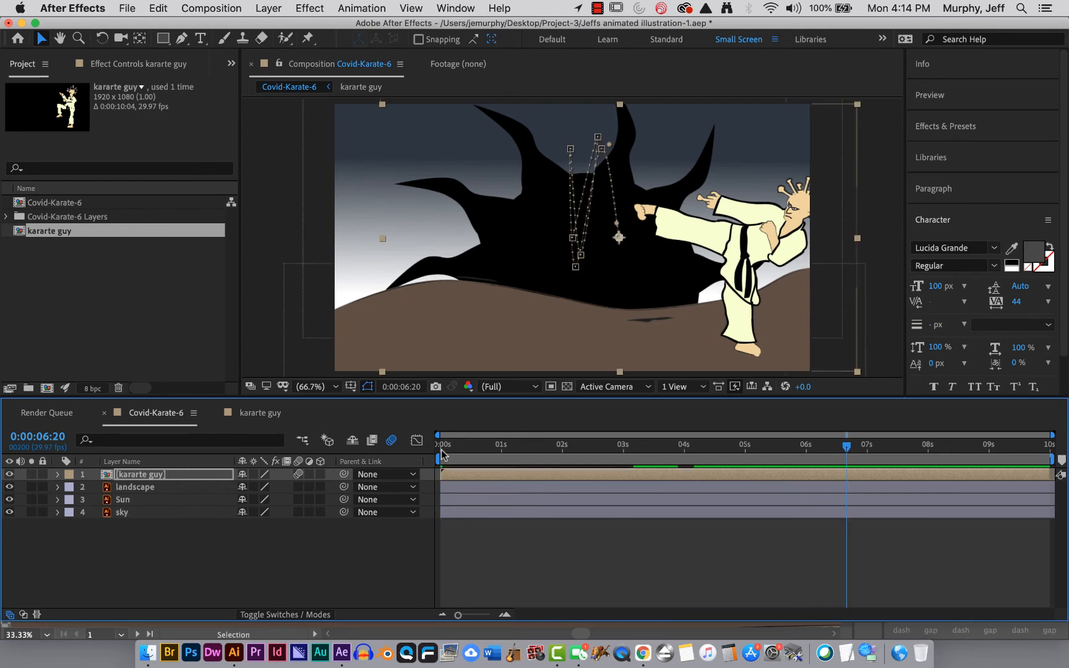
- Open the kararte guy pre-composition and enable motion blur on its kick-end and kick-begin layers
double_click(110, 478)
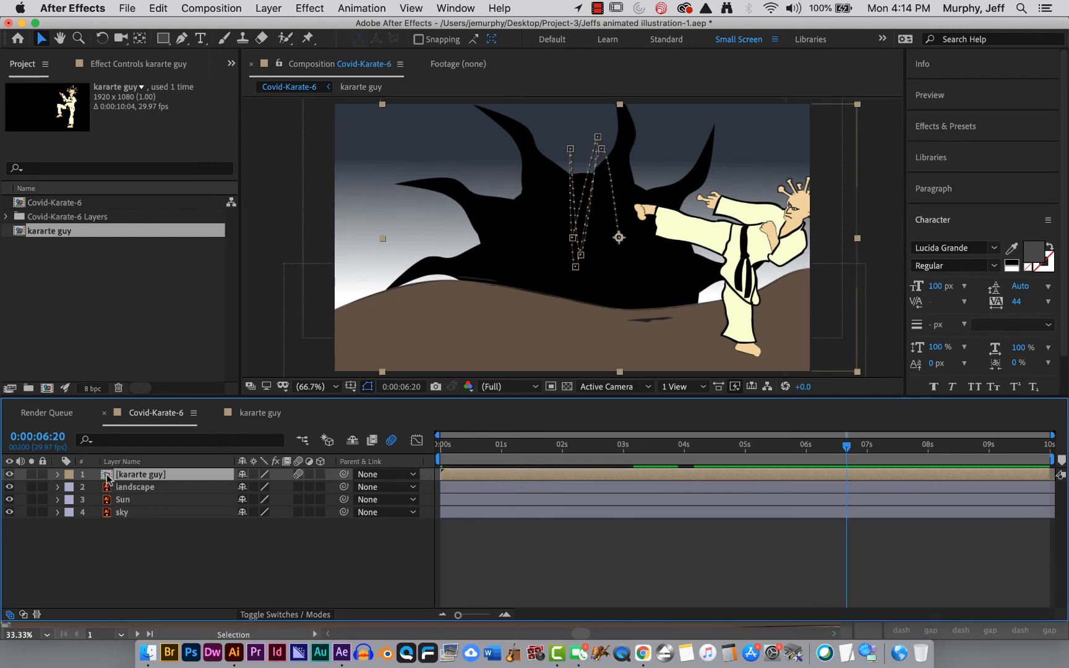
left_click(298, 474)
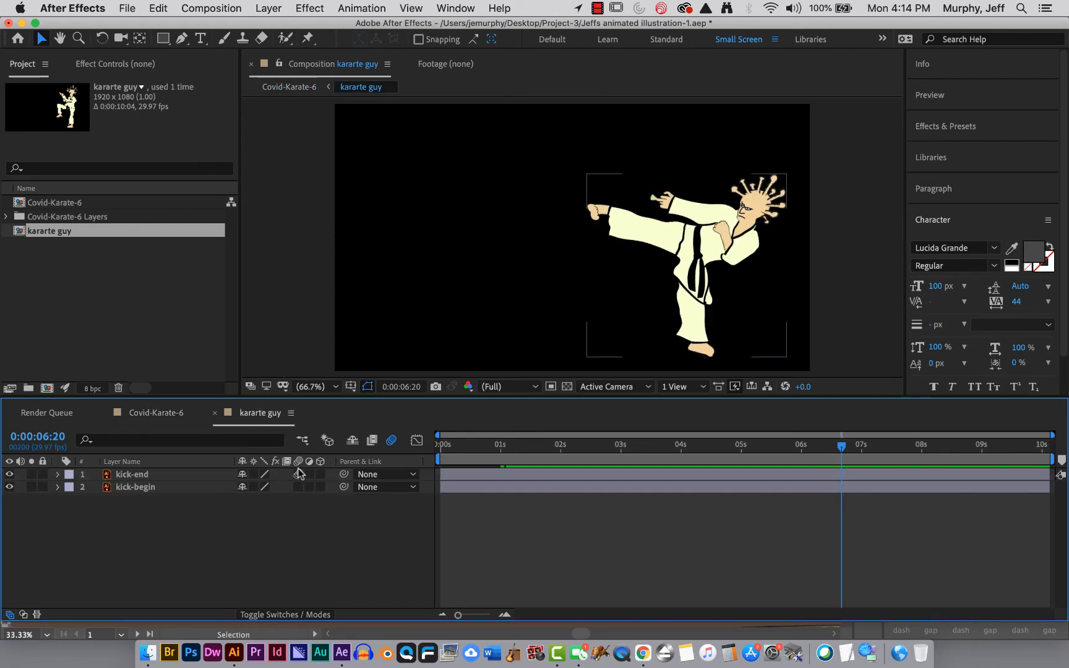
left_click(298, 487)
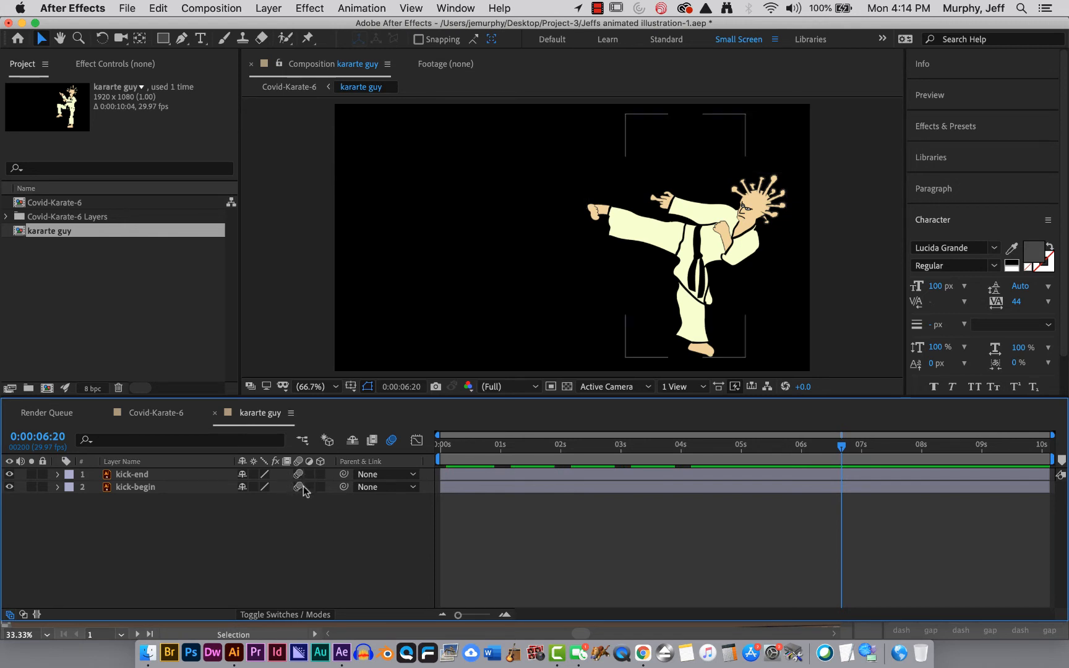
- Return to the Covid-Karate-6 composition and play it from 0:00:00:00 to check the motion blur on the kicks
left_click(155, 413)
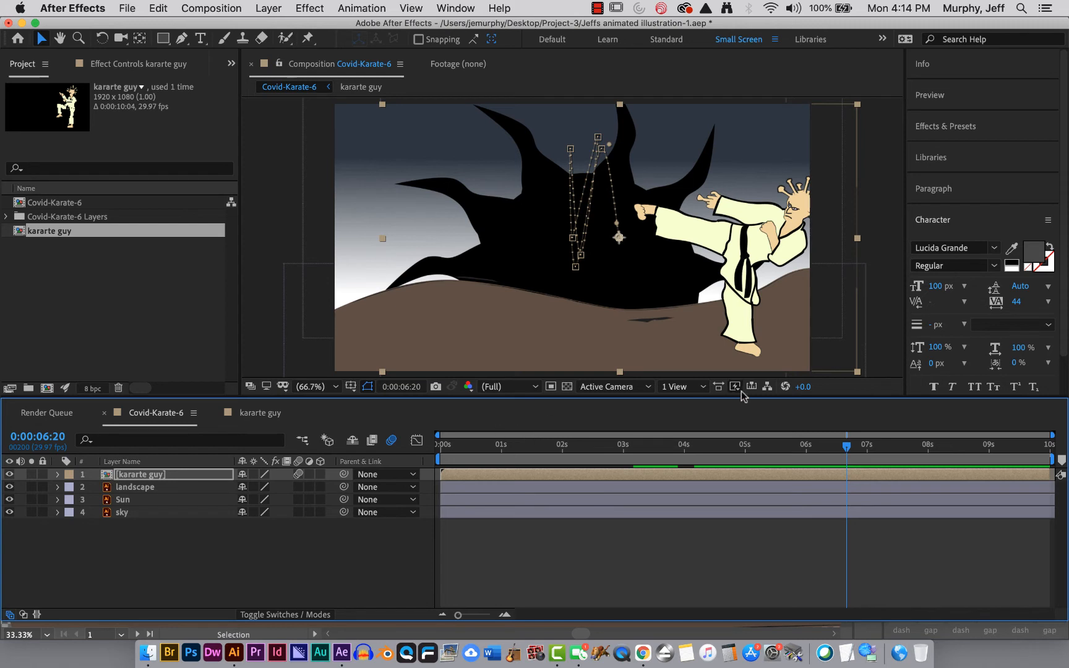
left_click_drag(846, 445, 348, 459)
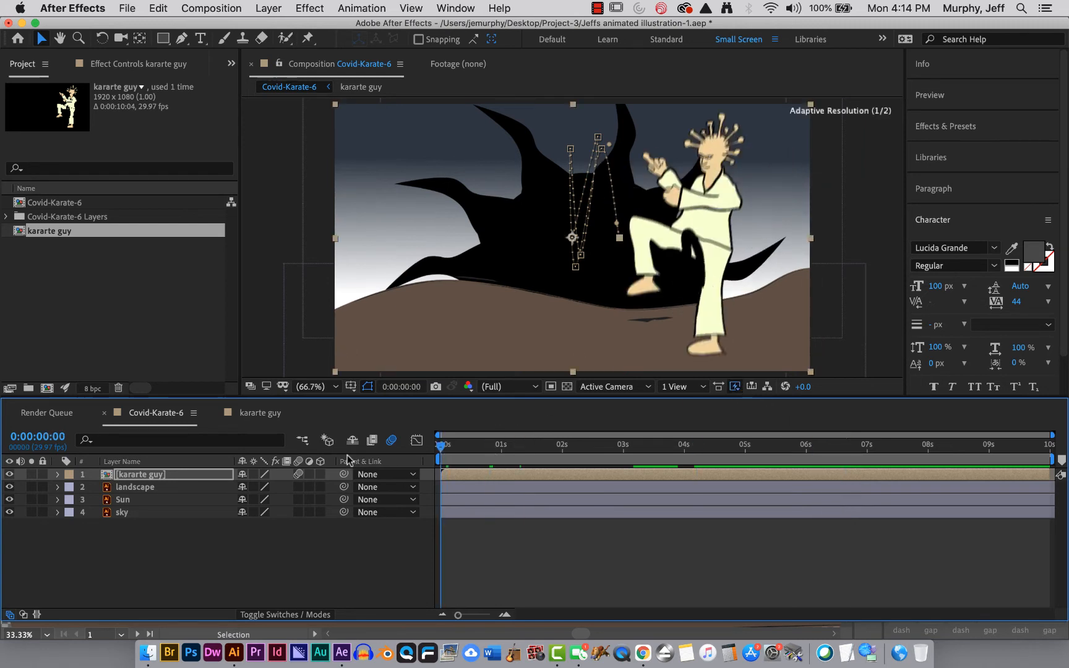
key("space")
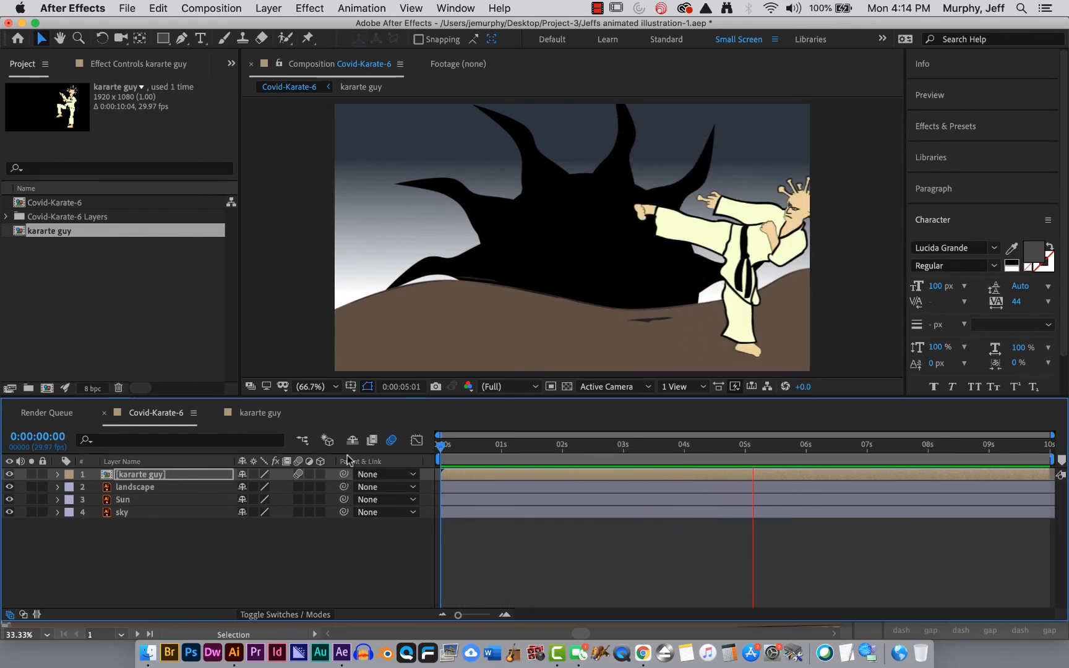
key("space")
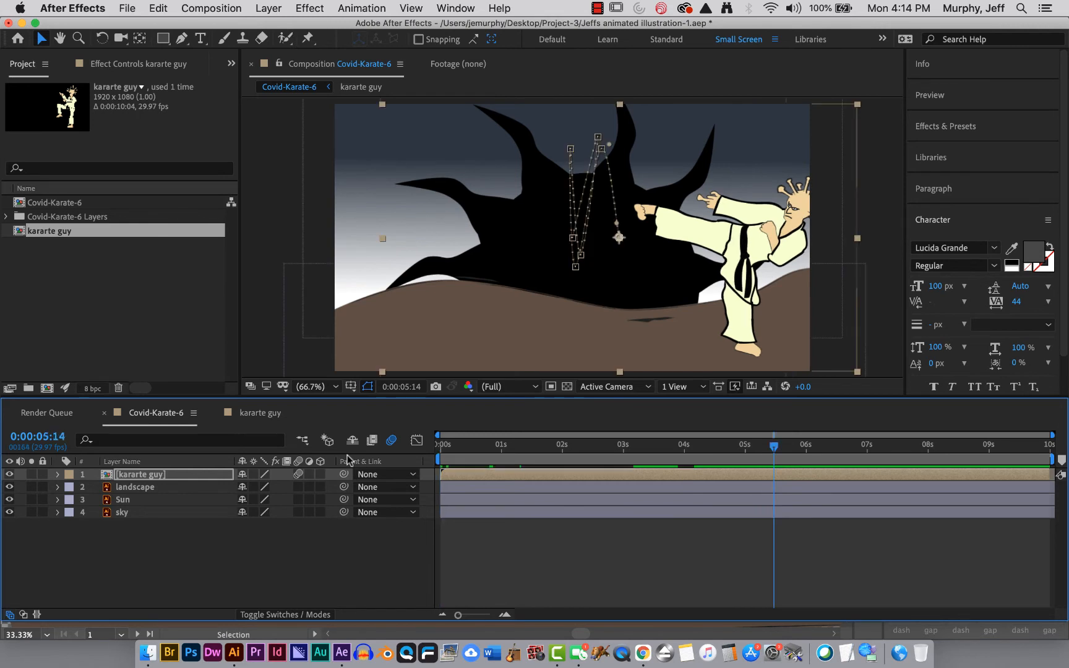
- Show the Opacity keyframes of the kick-end and kick-begin layers inside kararte guy and review them back to the first frame
double_click(107, 478)
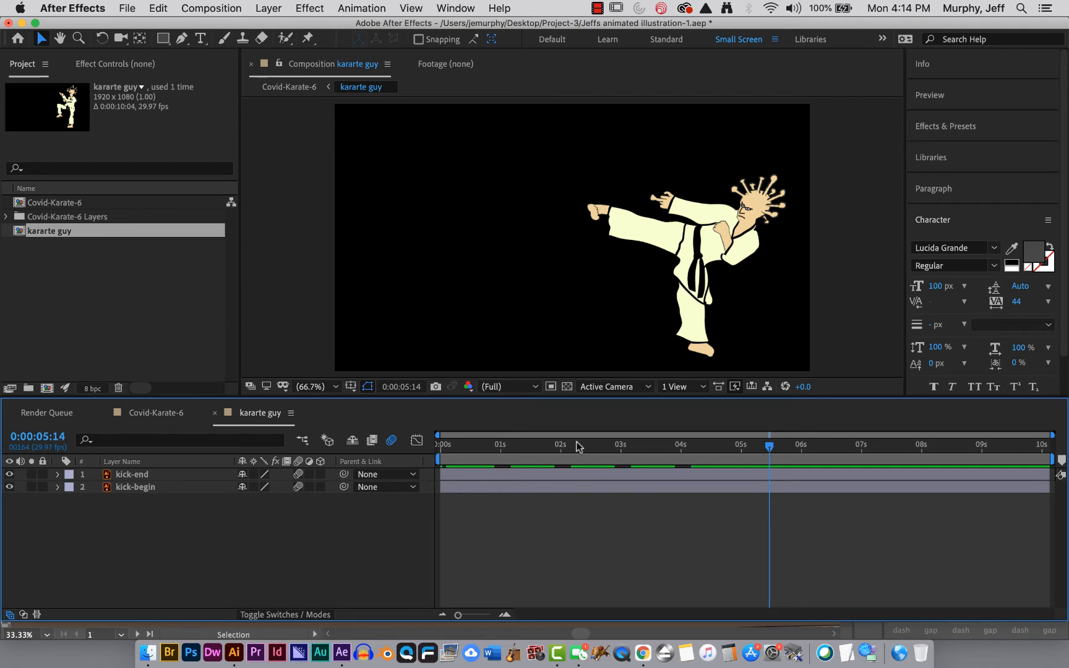
left_click(143, 476)
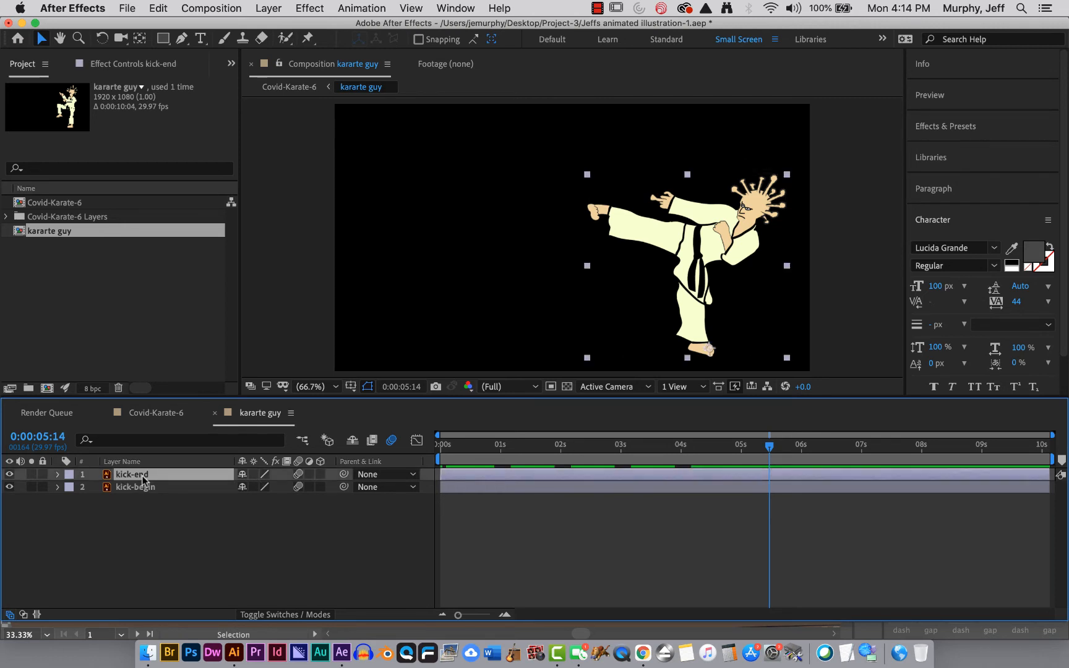
left_click(141, 487, "shift")
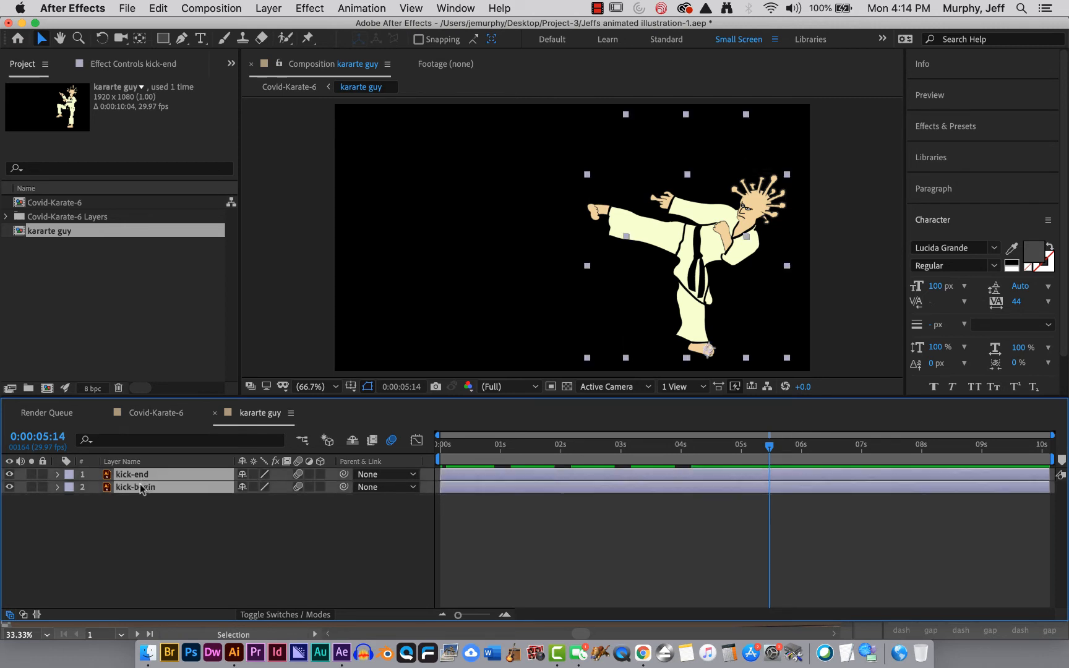
key("p")
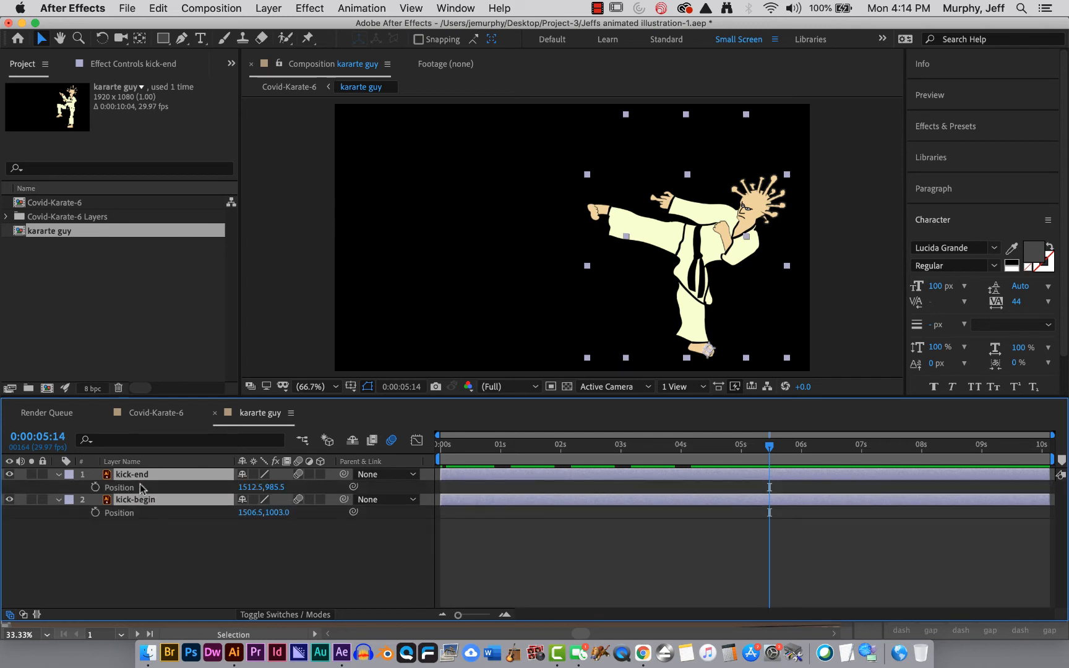
key("p")
key("t")
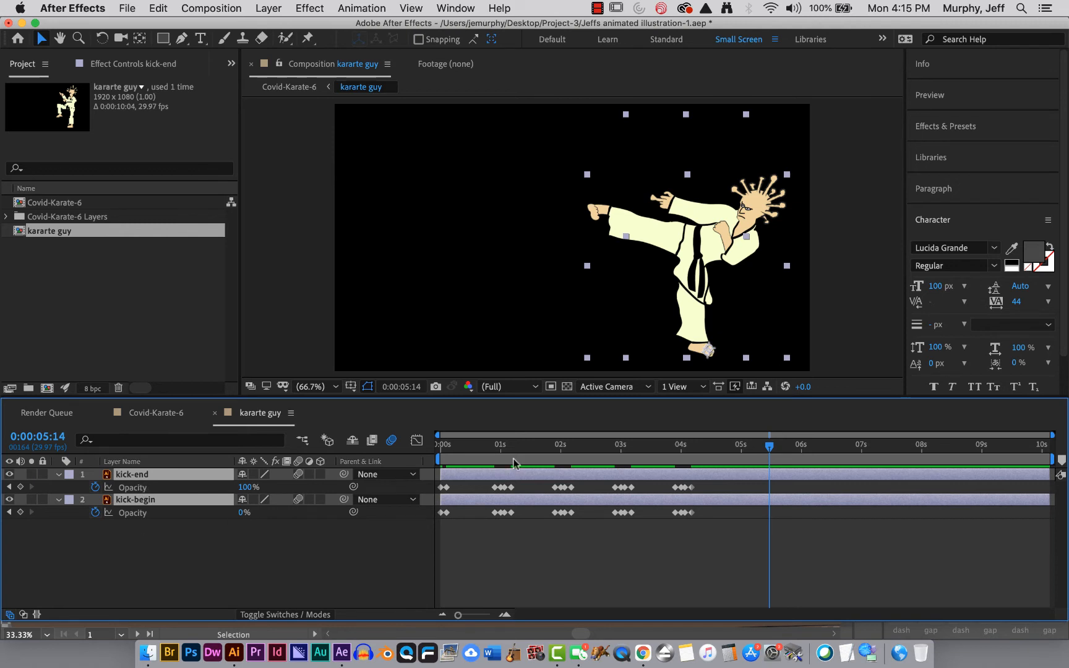
left_click_drag(770, 447, 429, 506)
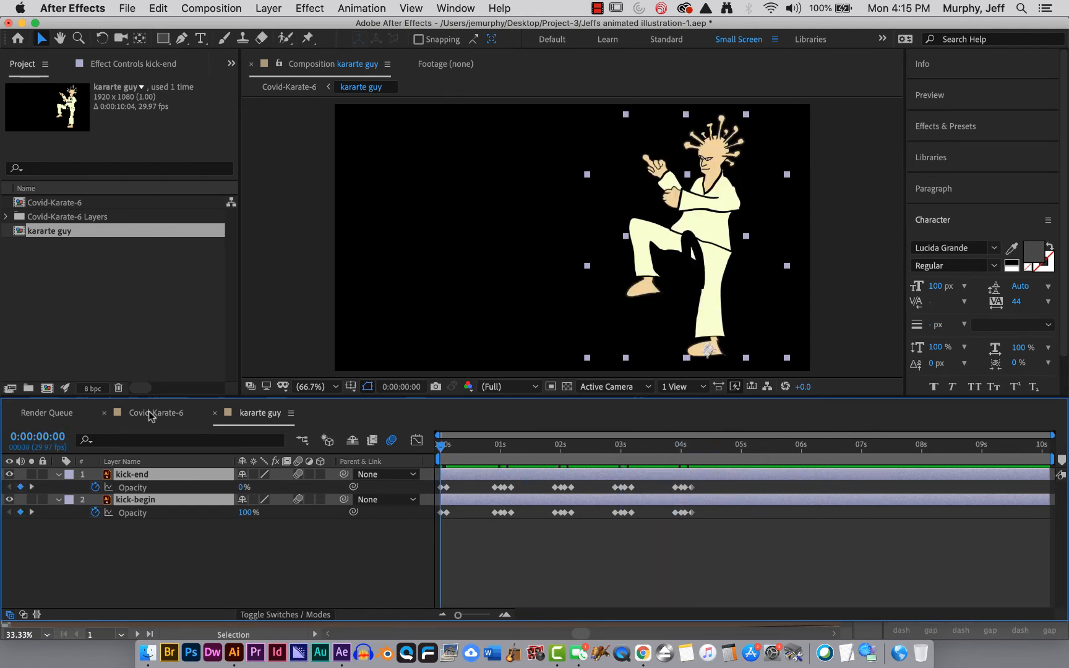
- Apply the Warp distortion effect to the Sun layer in the Covid-Karate-6 composition
left_click(148, 412)
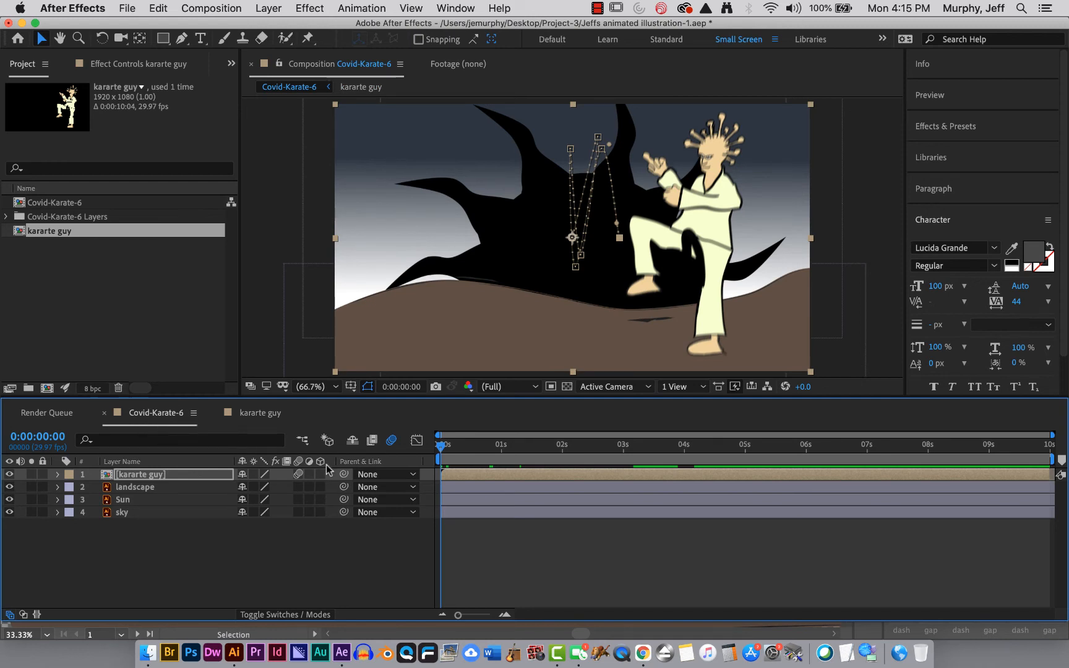
left_click_drag(440, 446, 437, 493)
left_click(222, 501)
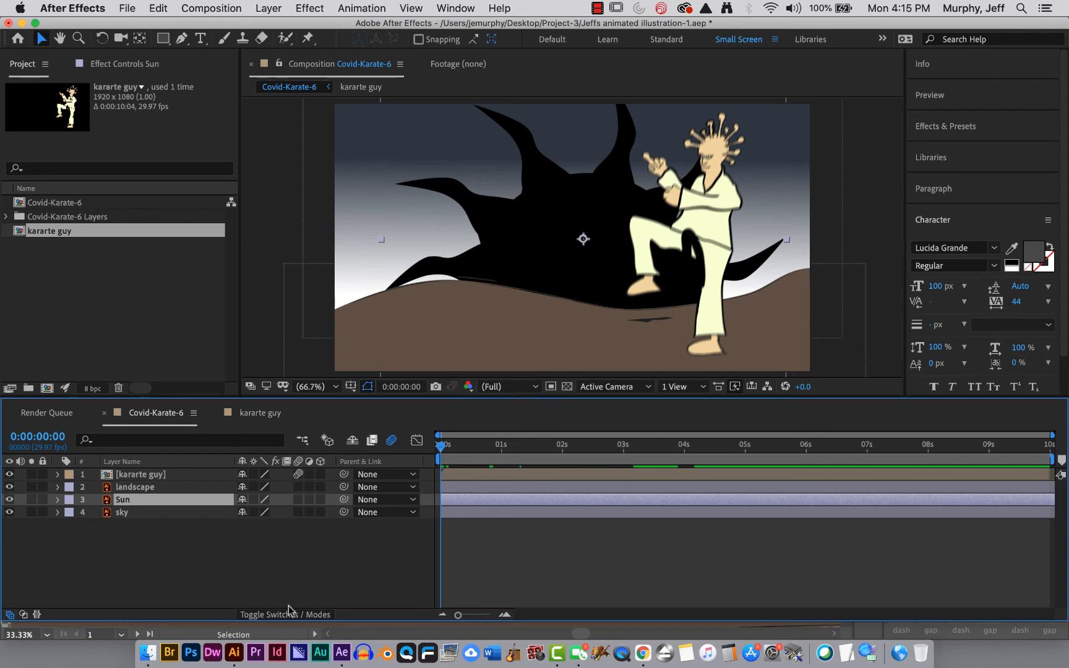
left_click(289, 554)
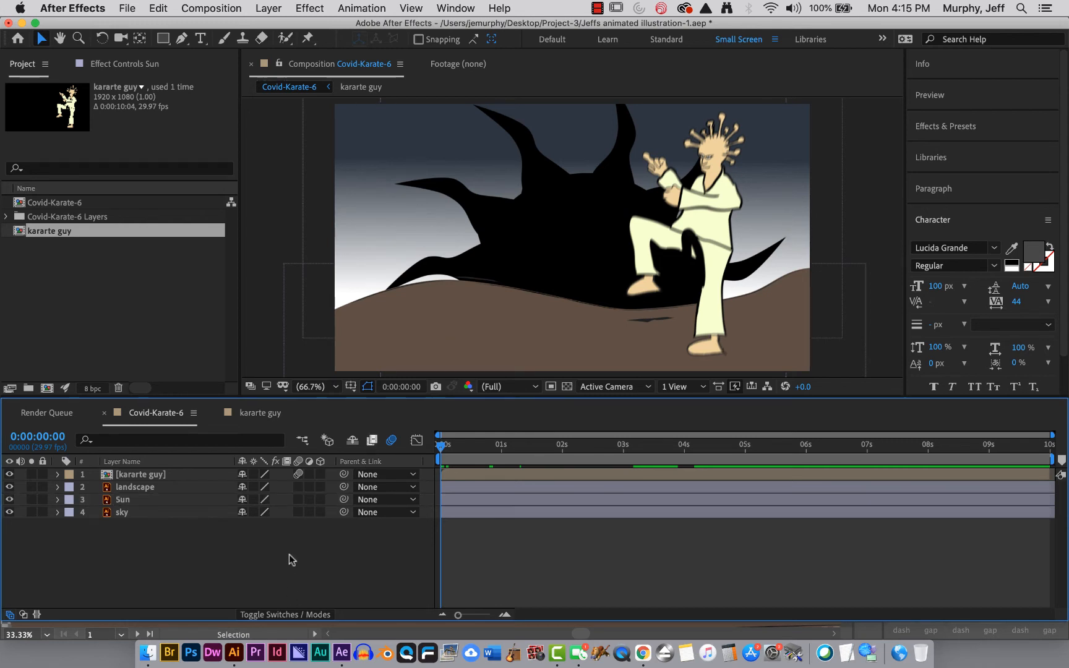
left_click(190, 500)
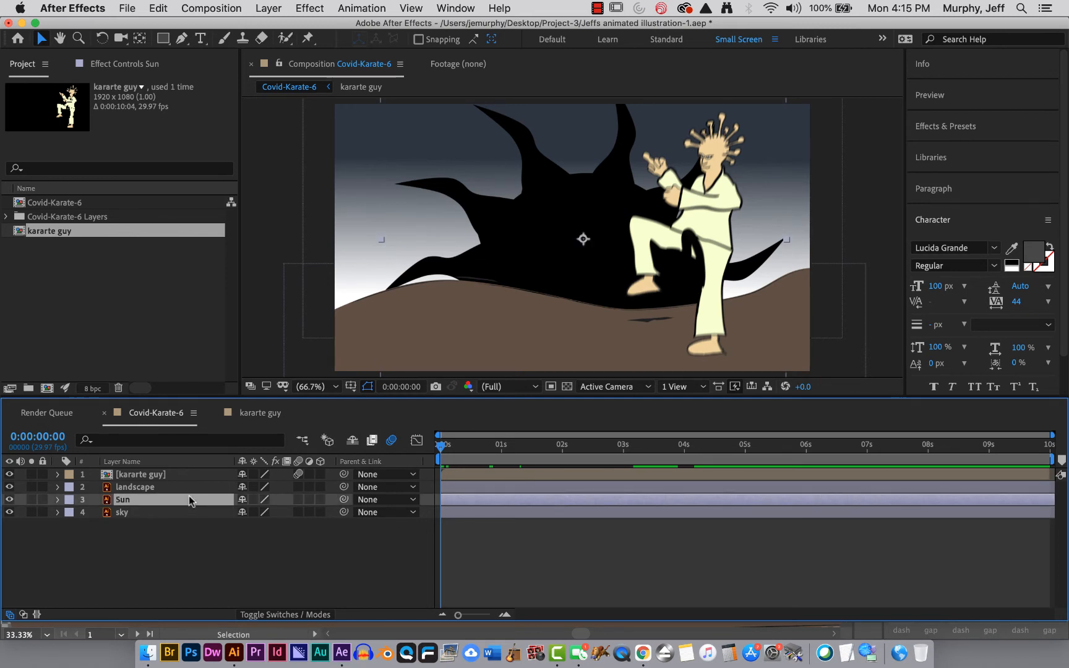
left_click(309, 8)
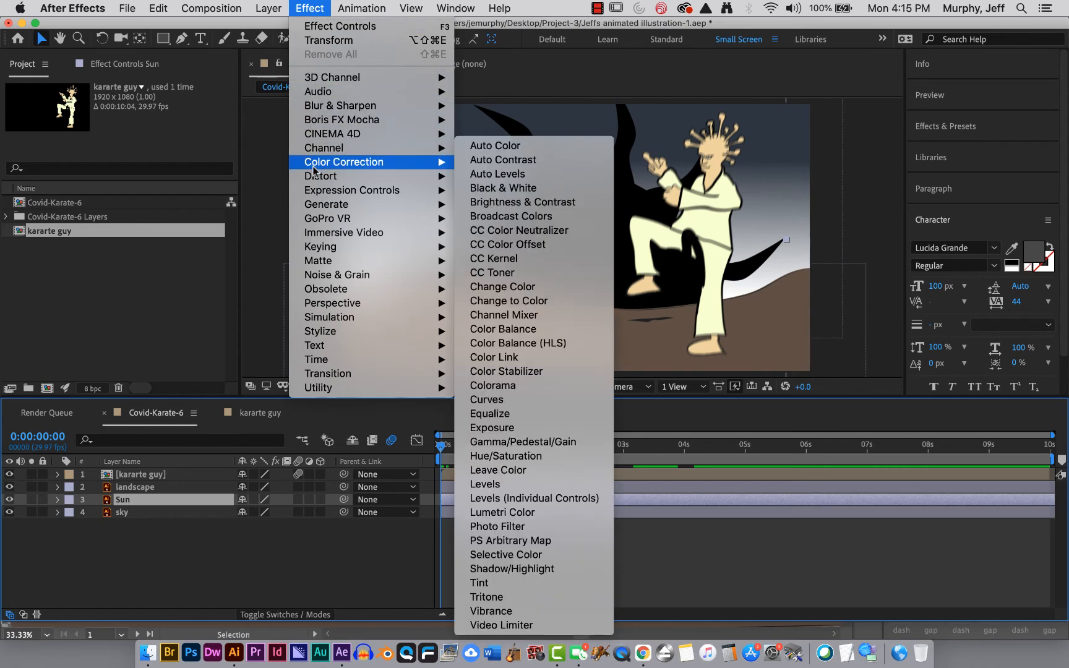
mouse_move(315, 177)
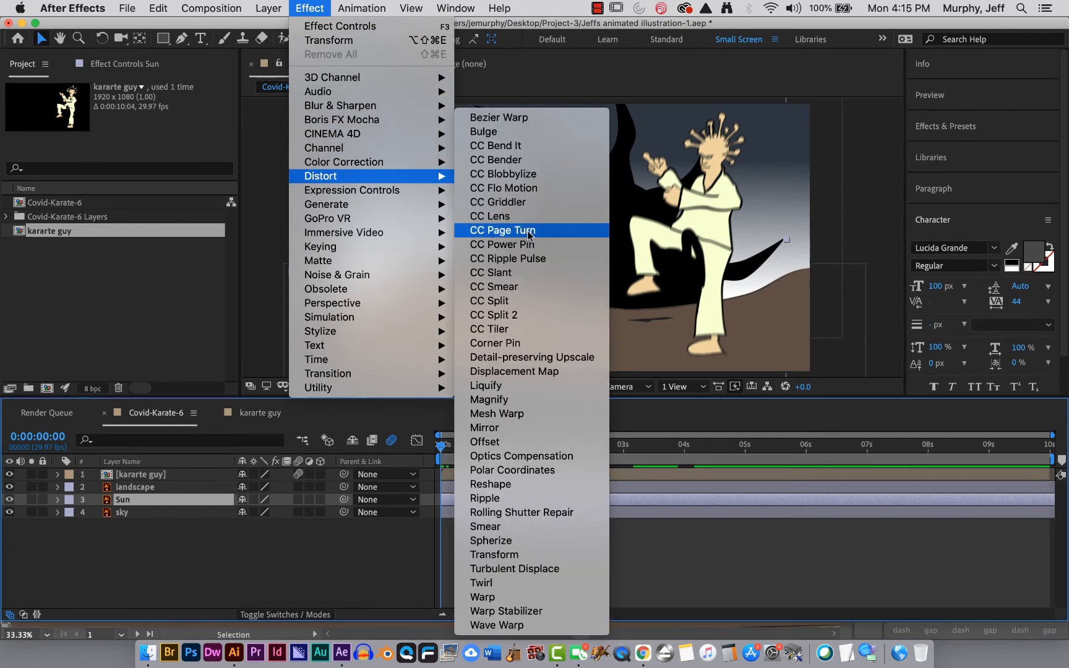
left_click(507, 599)
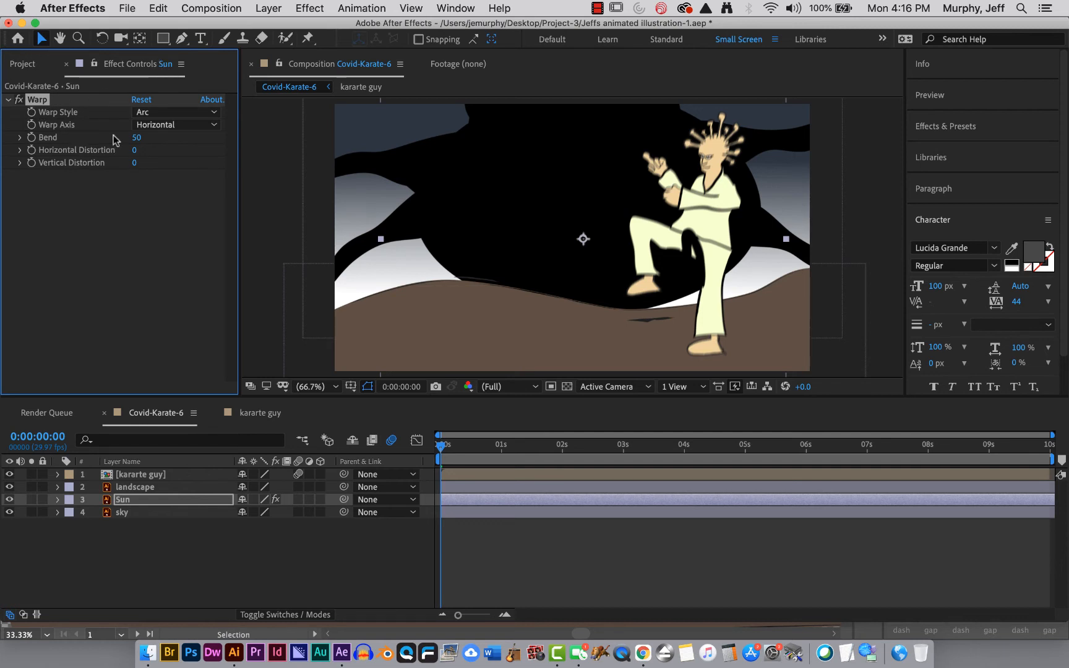
- Set the Sun's Warp Style to Arc Upper and start Bend keyframing with a value of 51 at 0:00:00:00
left_click(167, 114)
left_click(167, 156)
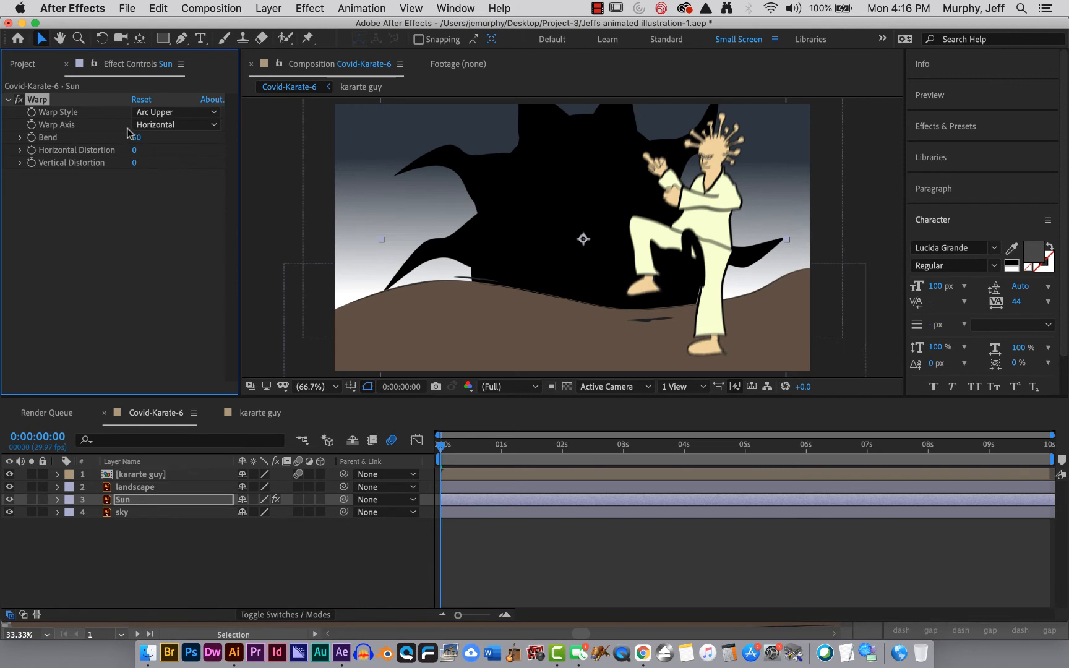
left_click(20, 138)
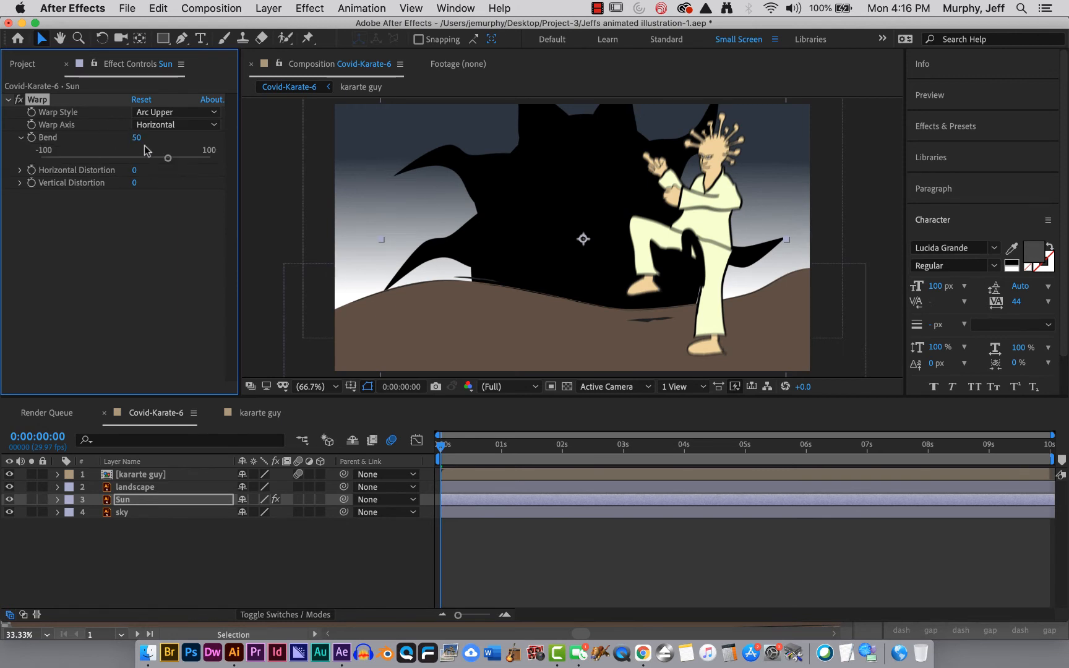
mouse_move(167, 157)
left_mouse_down()
mouse_move(117, 160)
mouse_move(169, 159)
left_mouse_up()
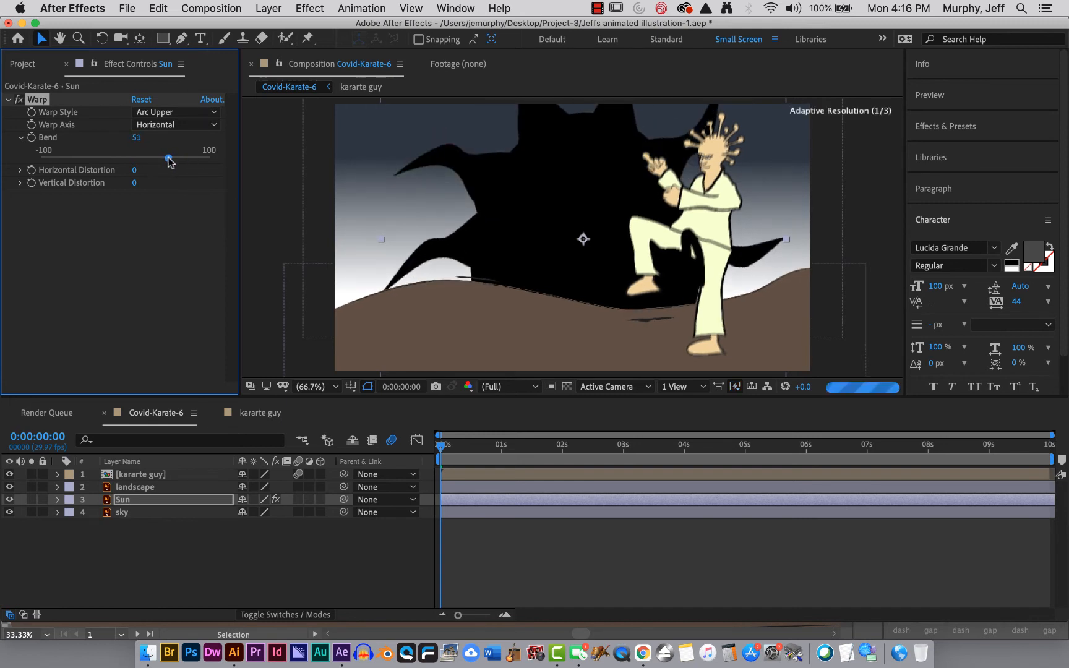
left_click(31, 138)
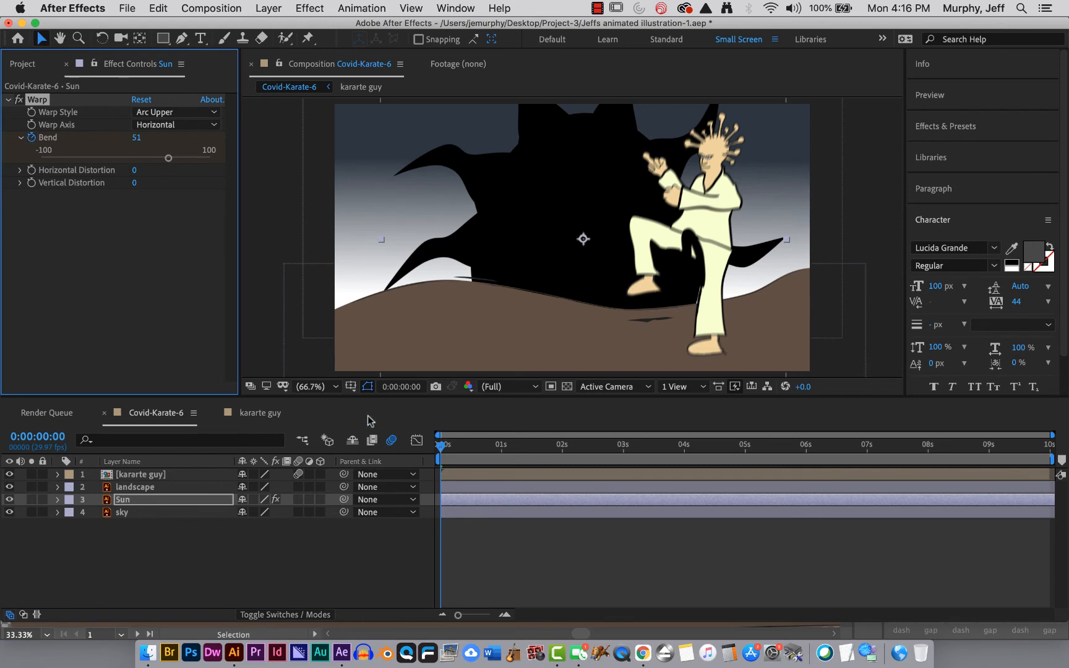
- Try a negative Warp Bend on the Sun at 0:00:01:10, then scrub back to the first frame to check the distortion
left_click_drag(438, 445, 522, 446)
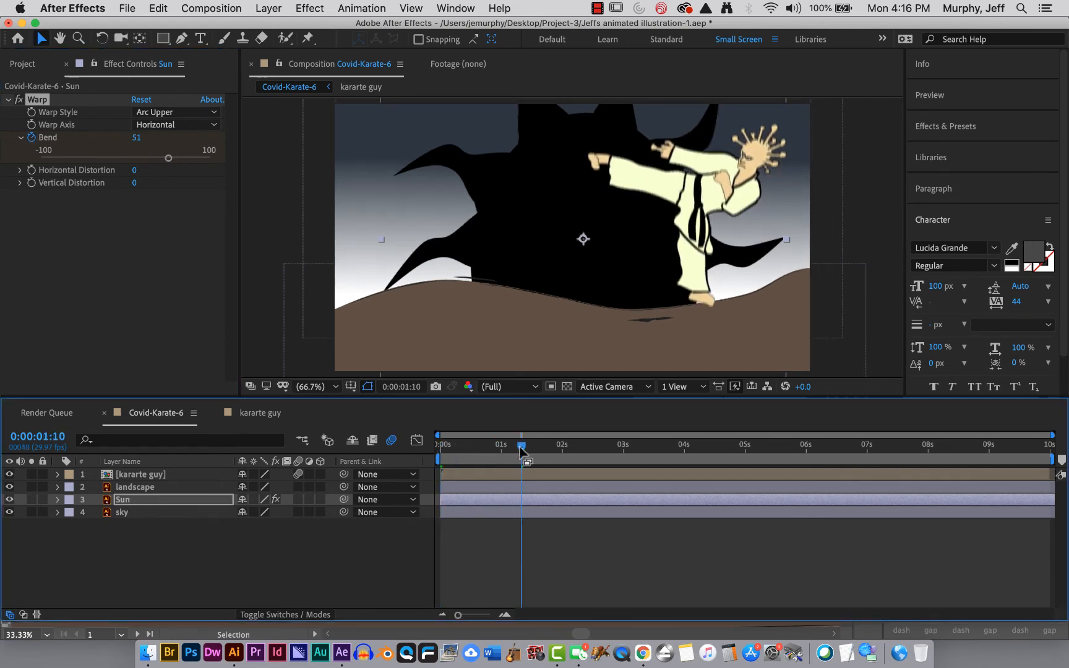
left_click_drag(168, 160, 86, 158)
left_click_drag(521, 445, 427, 459)
key("super+z")
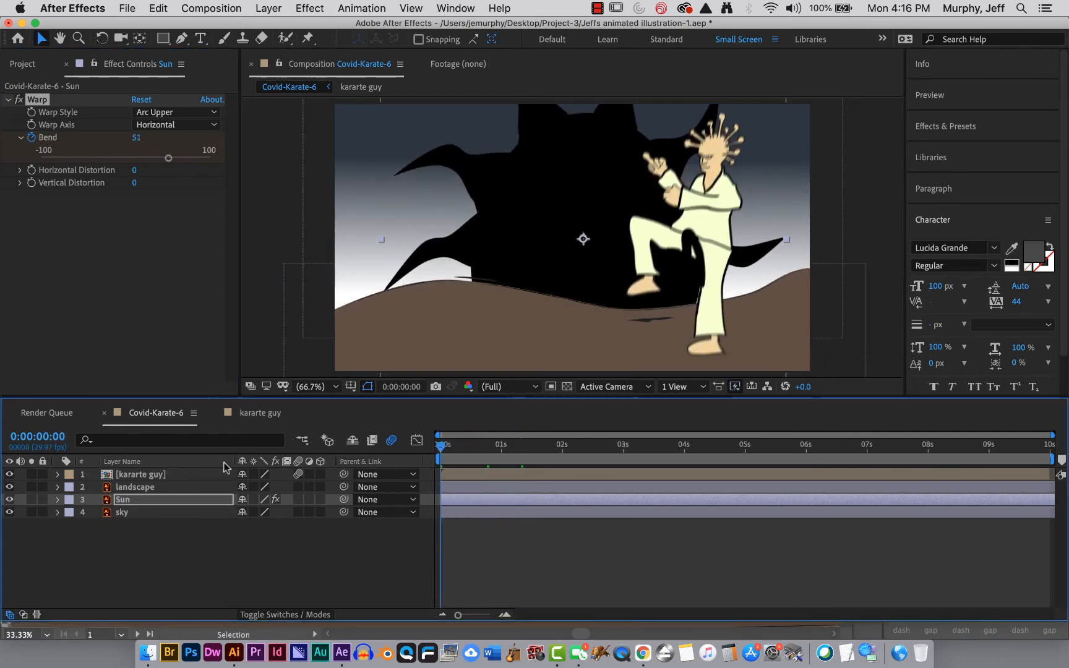
- Remove the Warp effect from the Sun layer by deleting its Effects group
left_click(56, 500)
left_click(71, 526)
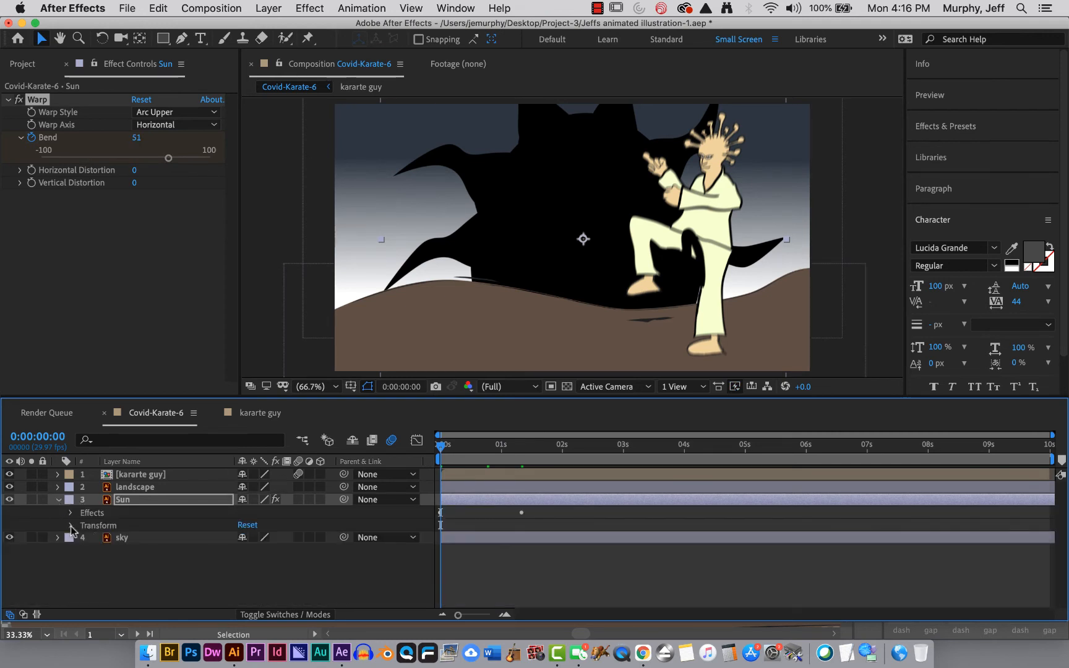
left_click(90, 515)
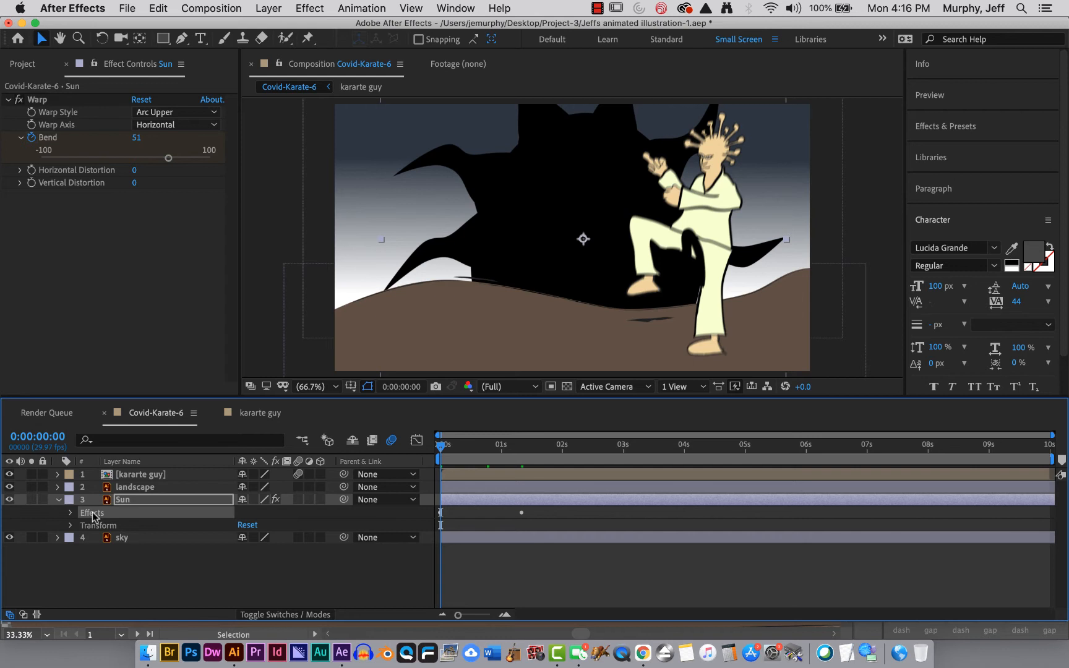
key("Delete")
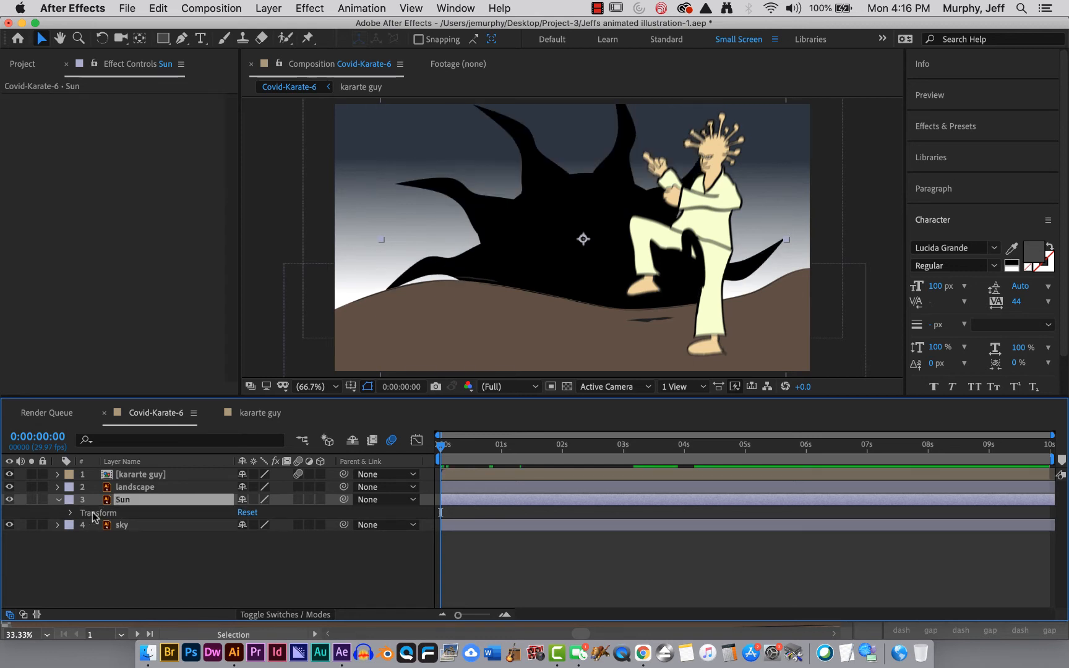
left_click(98, 564)
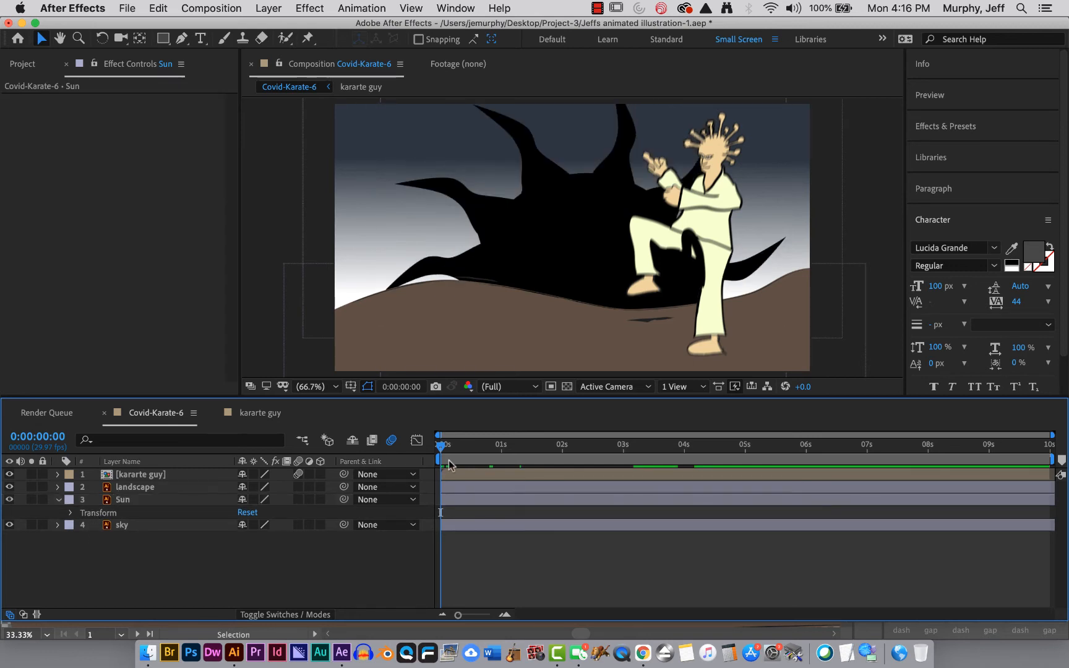
key("space")
key("space")
left_click(58, 499)
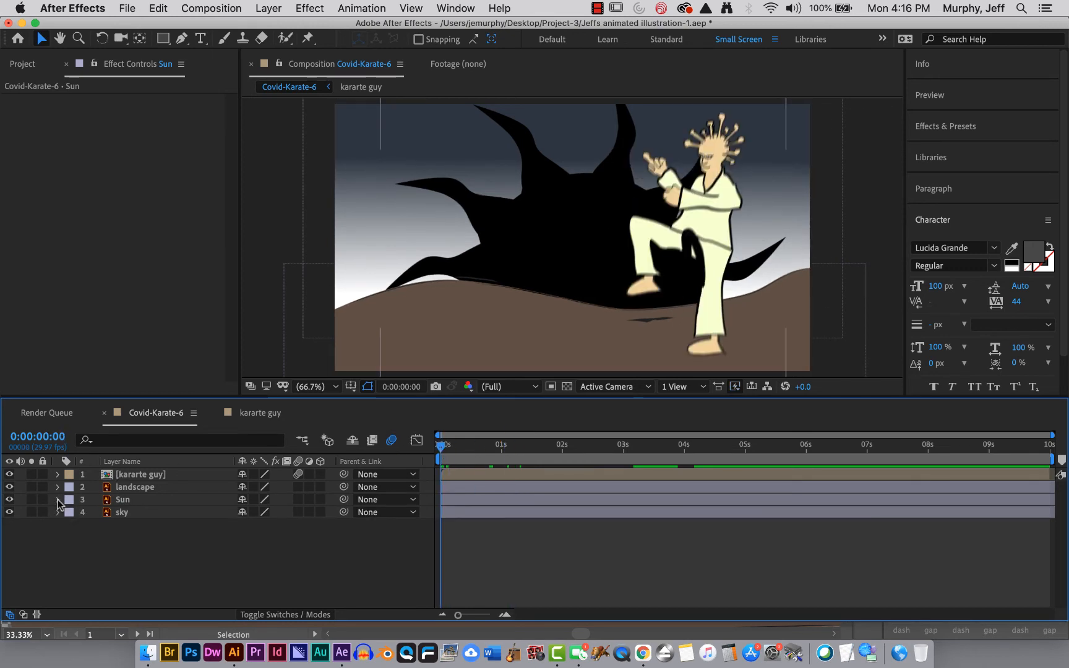
left_click(59, 500)
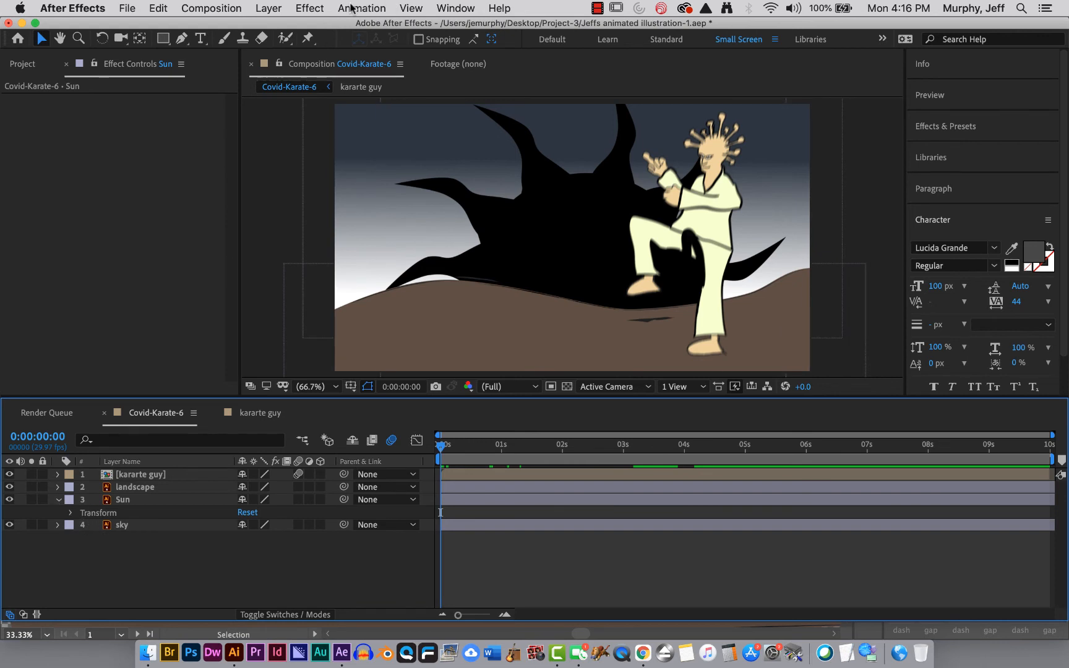
- Apply the Turbulent Displace distortion effect to the Sun layer
left_click(310, 7)
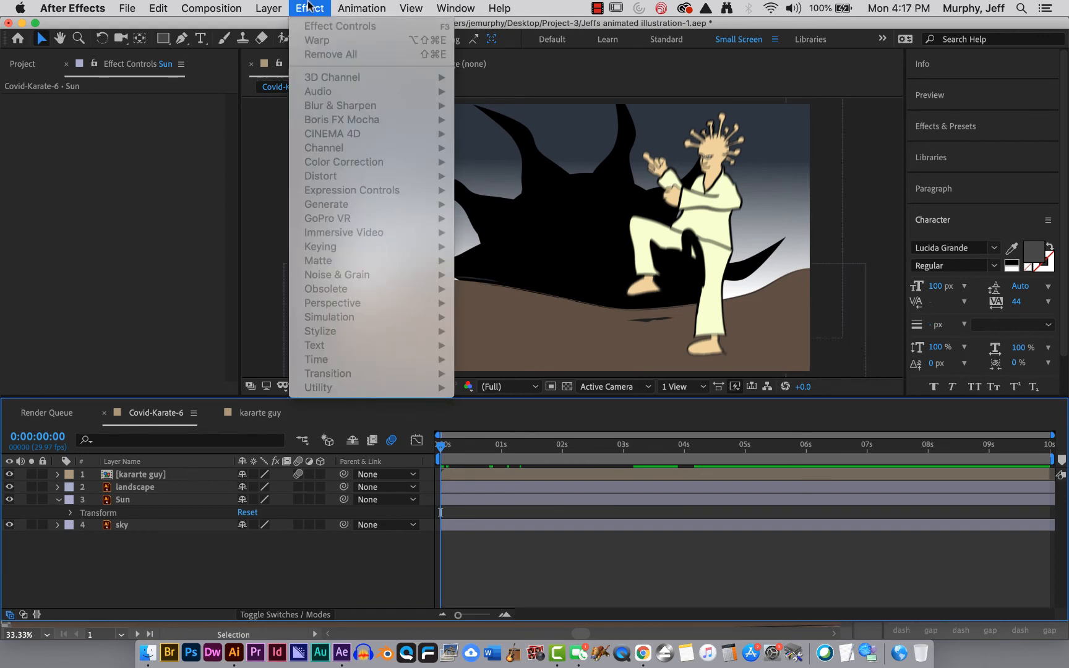
left_click(310, 7)
left_click(126, 499)
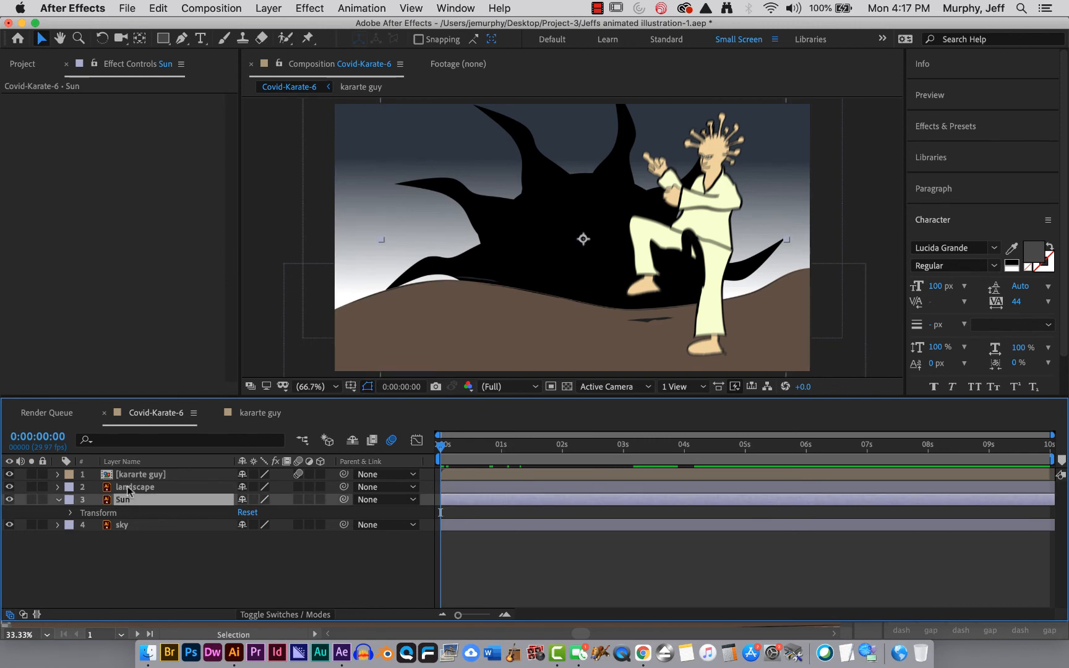
left_click(310, 7)
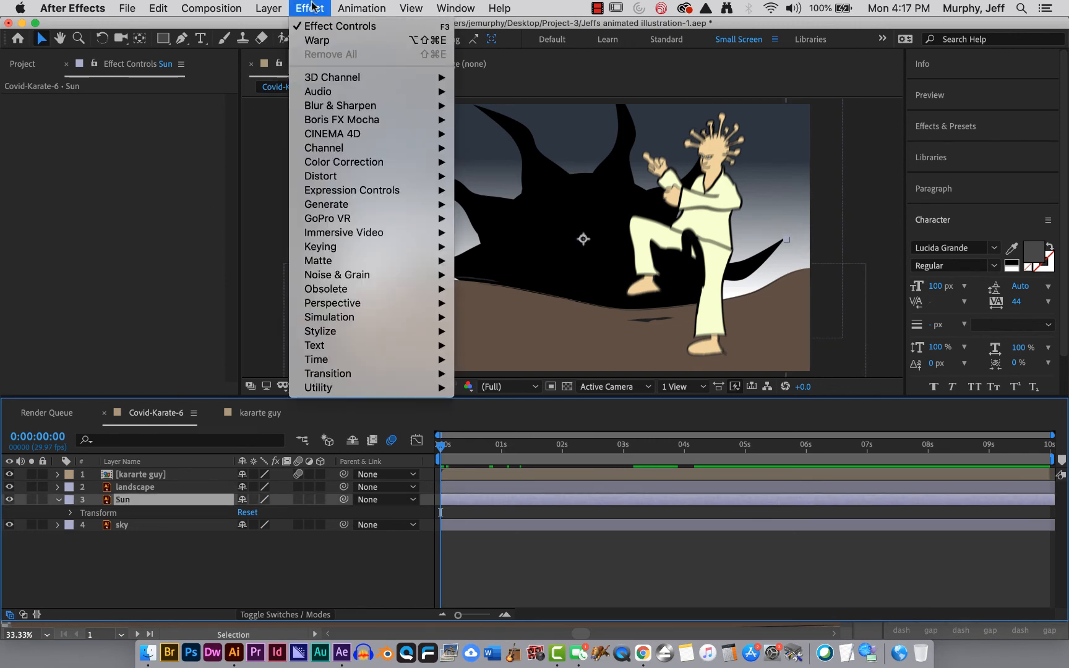
mouse_move(328, 177)
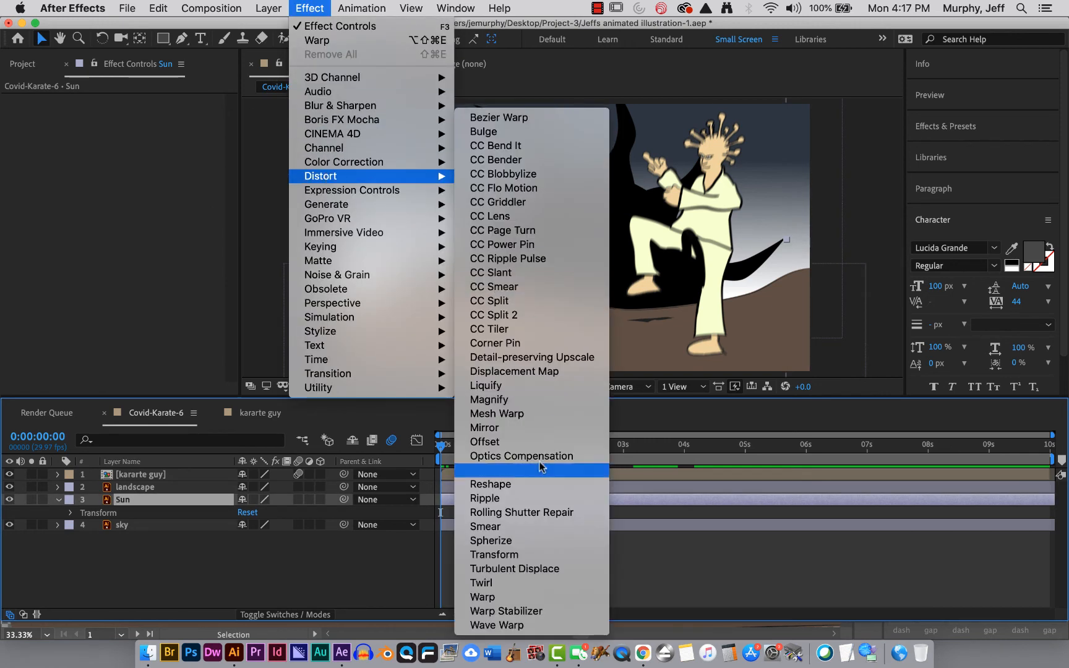
left_click(533, 569)
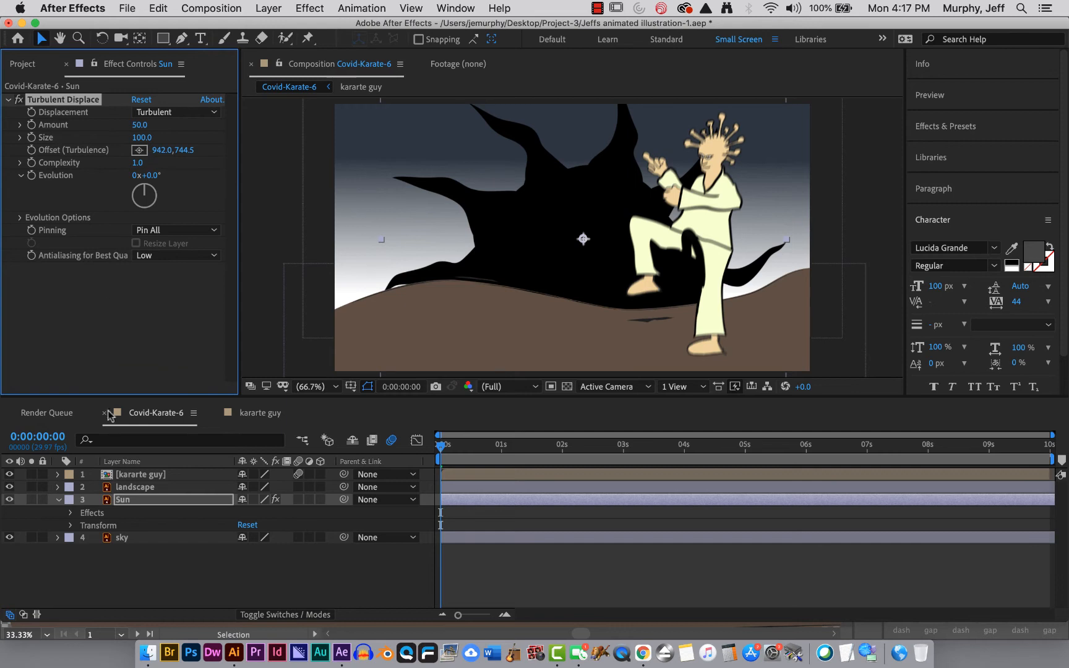
- Enable Turbulent Displace keyframes at 0:00:00:00 with Amount 29, Size 77 and Evolution 14°
left_click(70, 515)
left_click(84, 526)
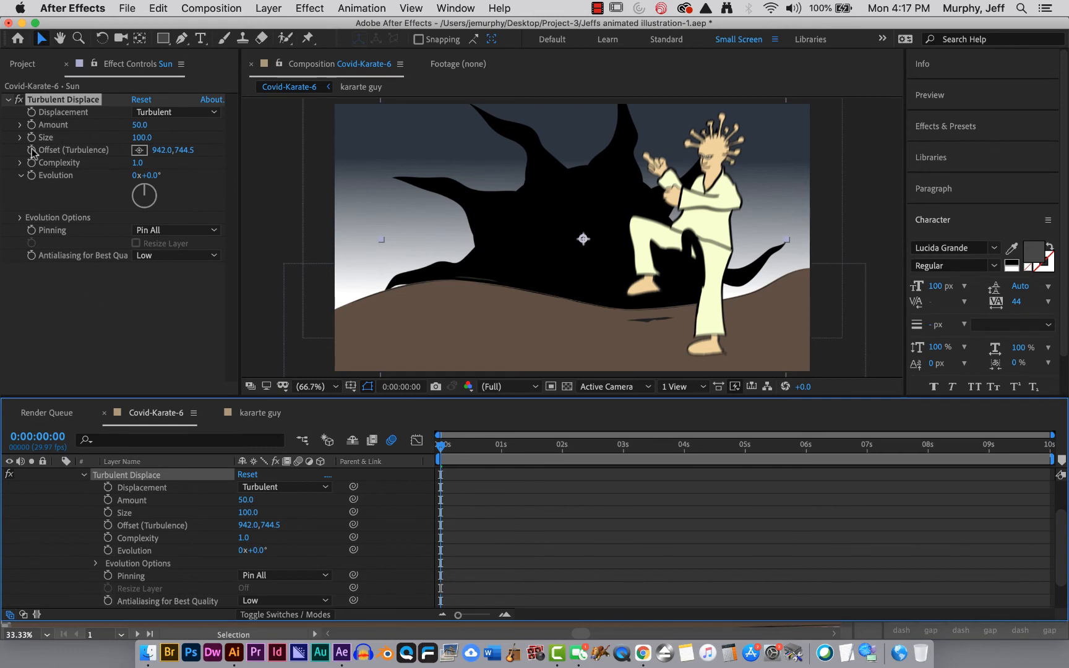
left_click(83, 476)
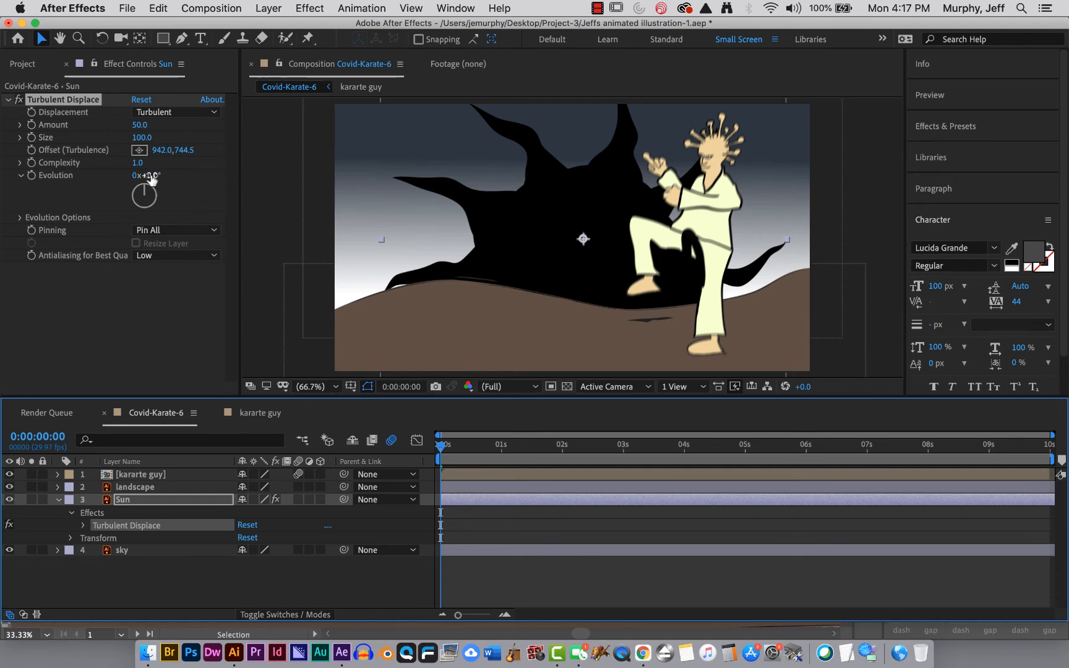
left_click(32, 176)
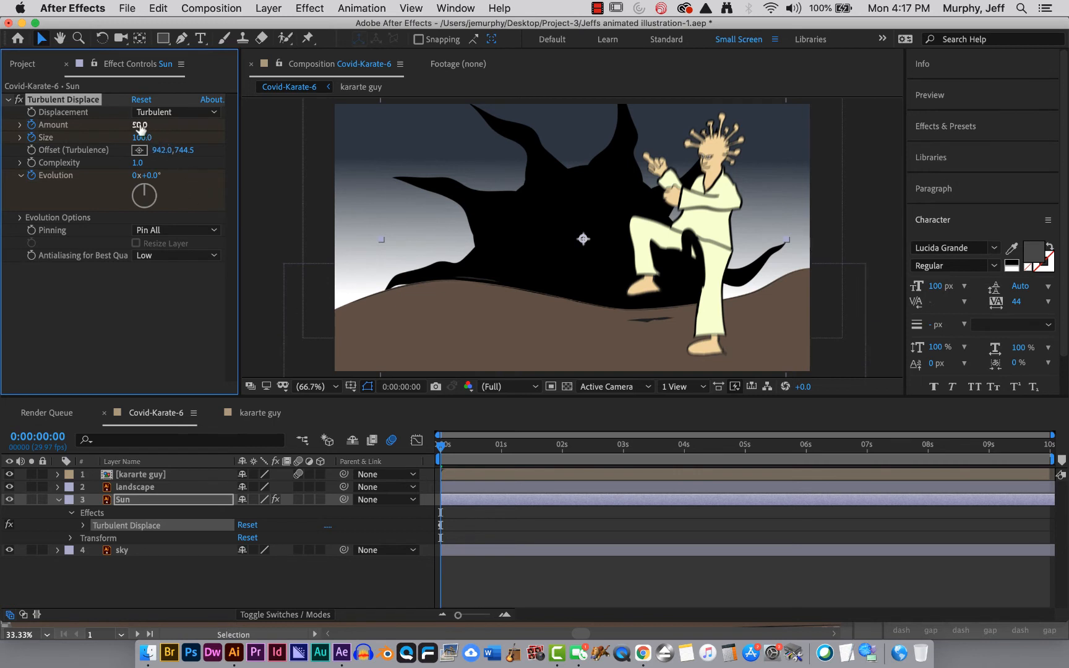
left_click_drag(139, 124, 120, 141)
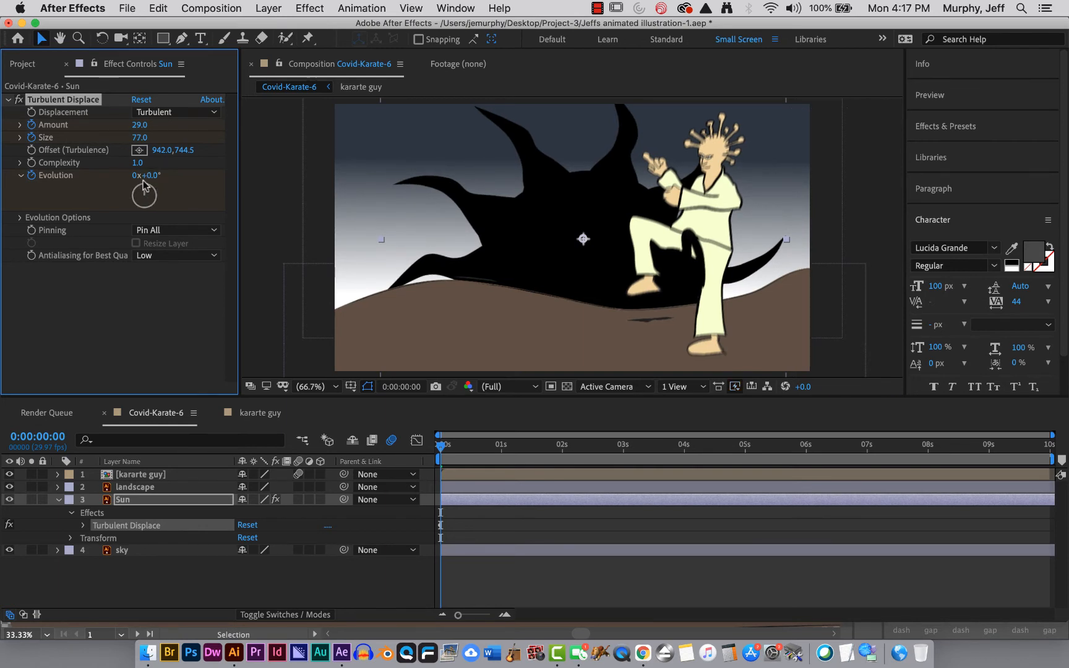
left_click_drag(161, 175, 163, 178)
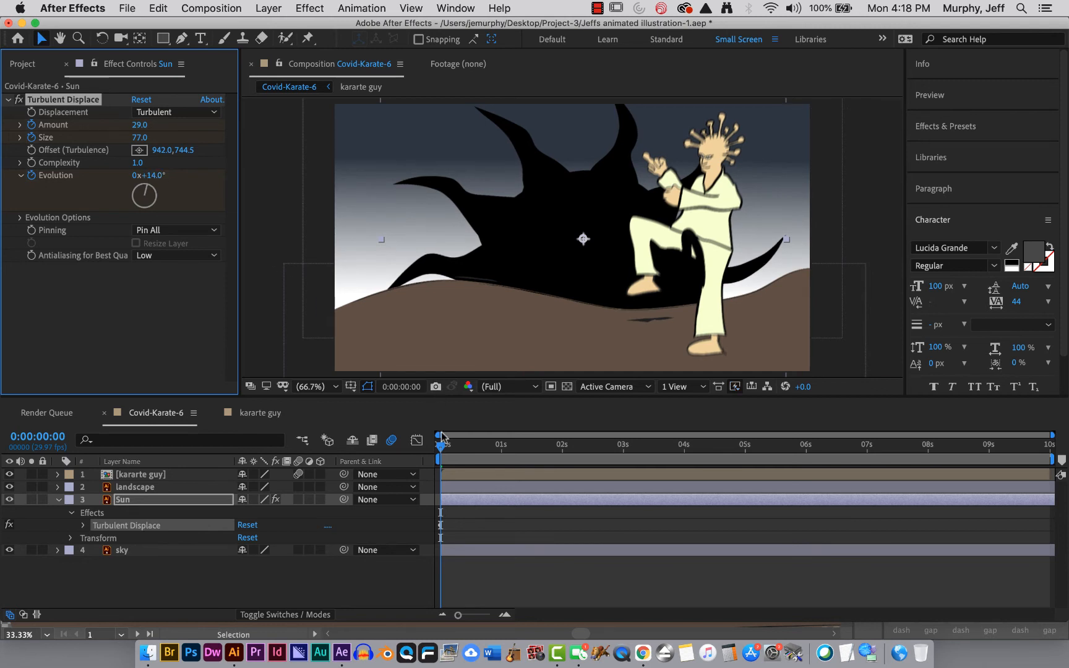
- At 0:00:09:29, set the Sun's Turbulent Displace Amount to 84, Size to 61 and Evolution to 98°
left_click_drag(439, 447, 1049, 447)
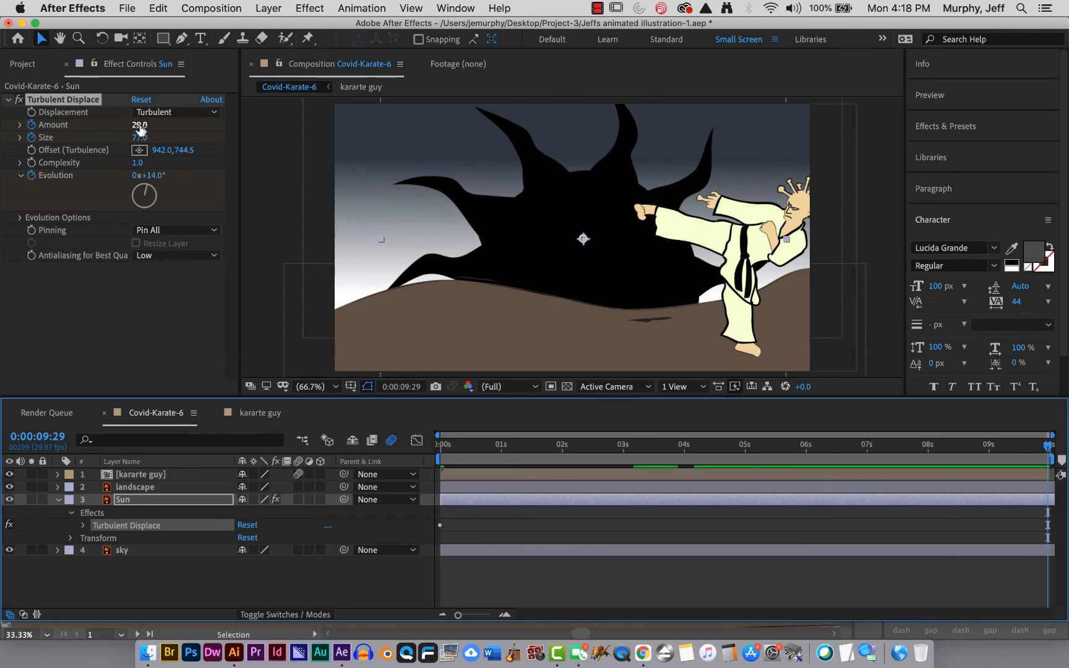
mouse_move(139, 124)
left_mouse_down()
mouse_move(176, 124)
mouse_move(121, 133)
left_mouse_up()
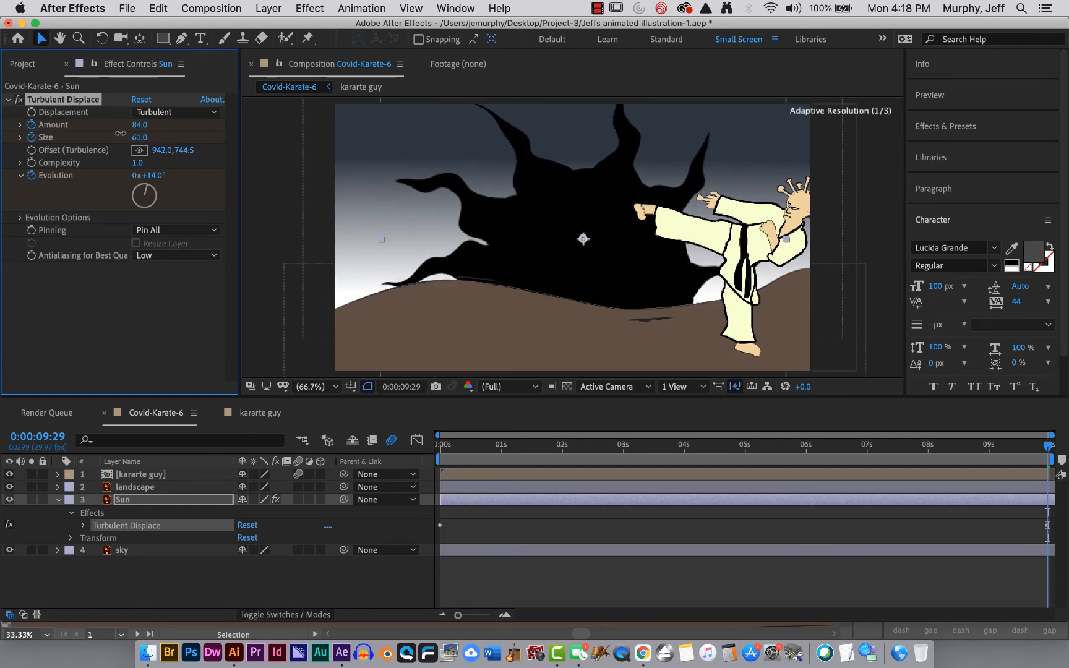
left_click_drag(149, 175, 220, 176)
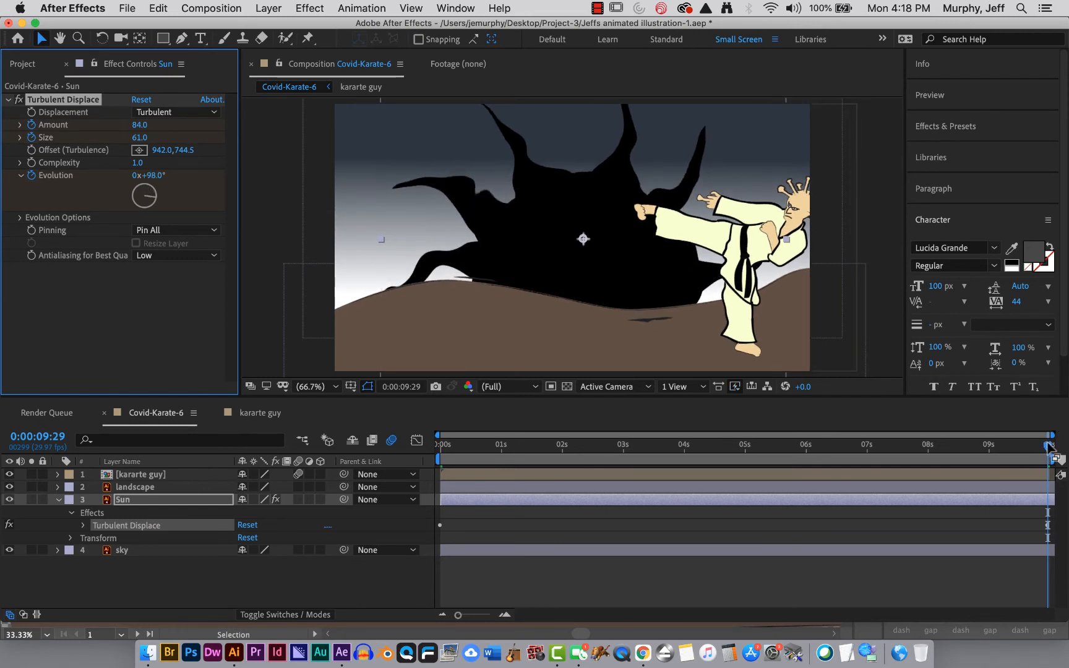
left_click(59, 500)
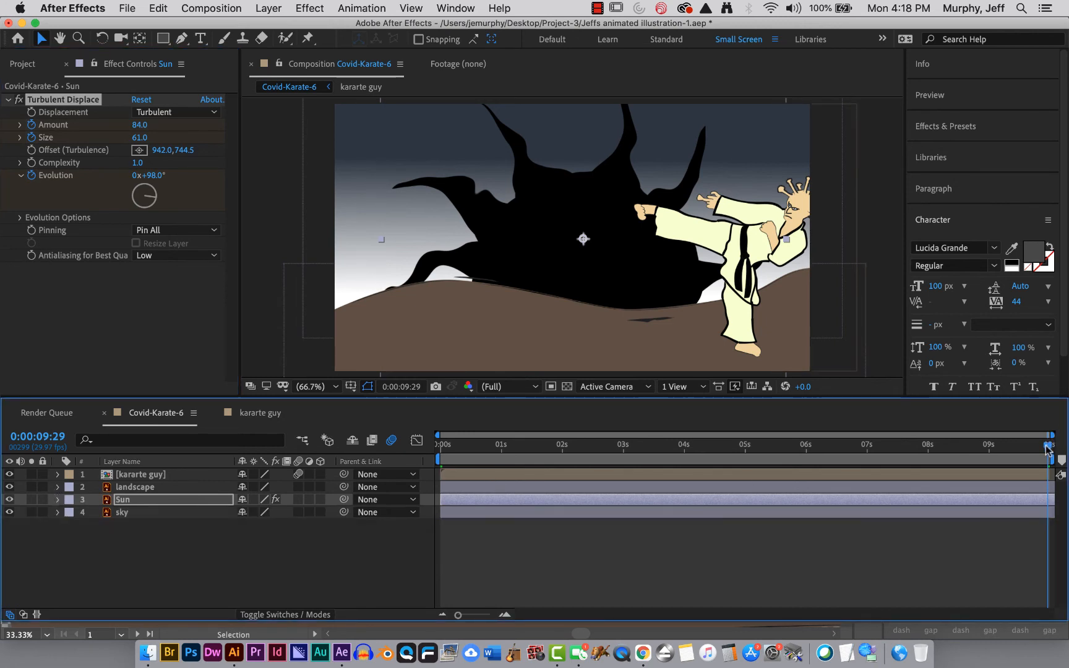
- Play the Covid-Karate-6 composition from 0:00:00:00 to check the Sun's turbulent motion
left_click_drag(1047, 448, 384, 459)
key("space")
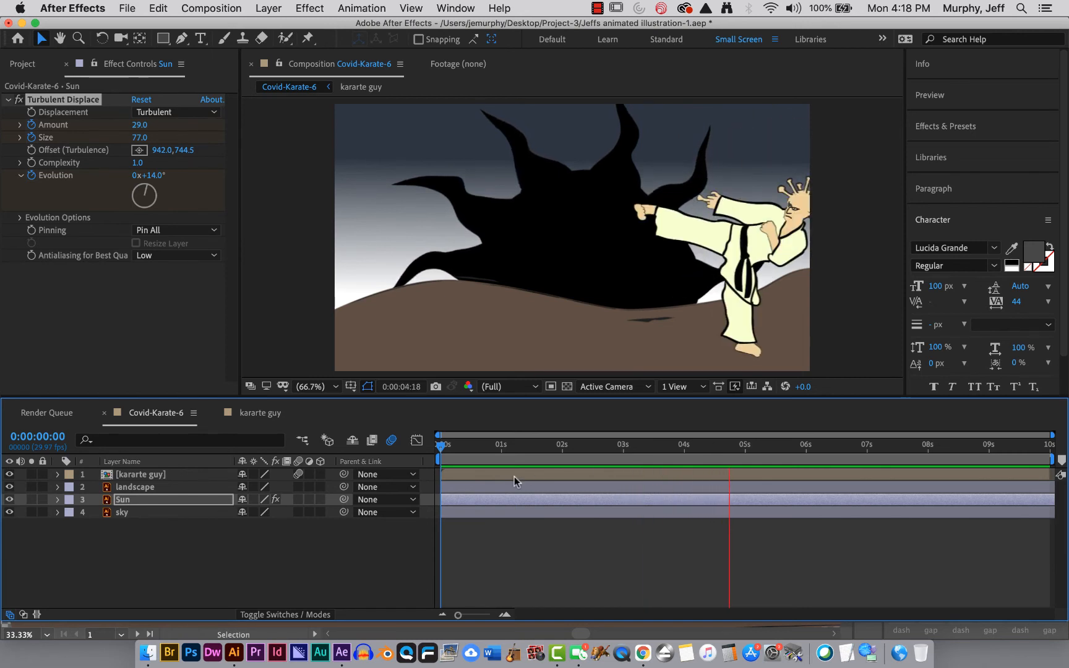
key("space")
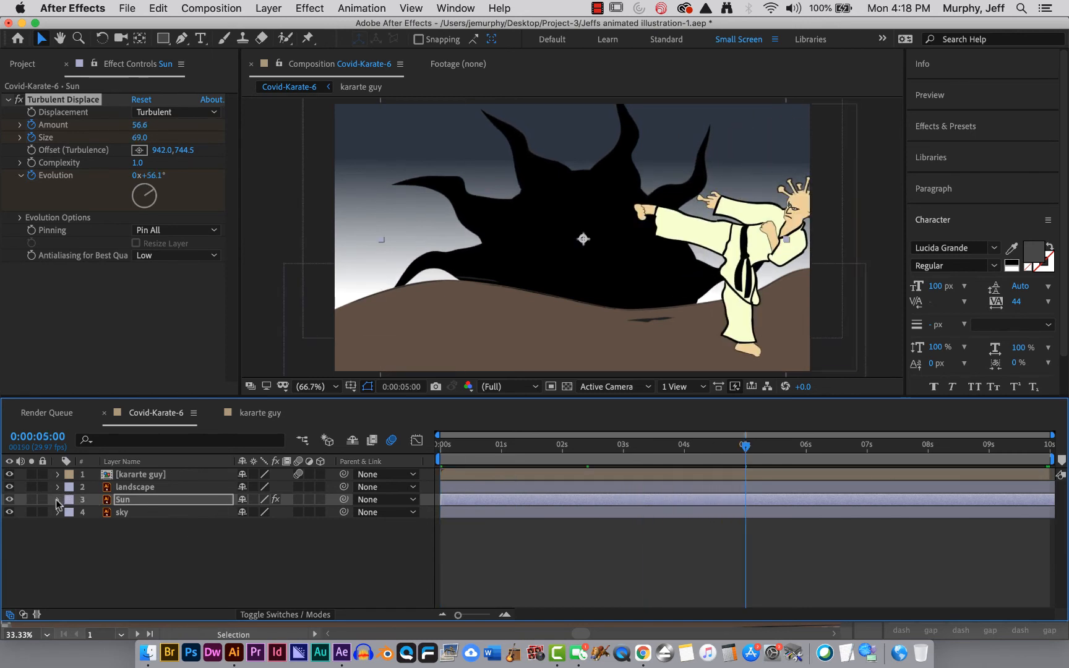
- Show the Sun's Turbulent Displace keyframes, set Evolution to 168° and Amount to 194 at 0:00:09:29, and return to the first frame
left_click(58, 500)
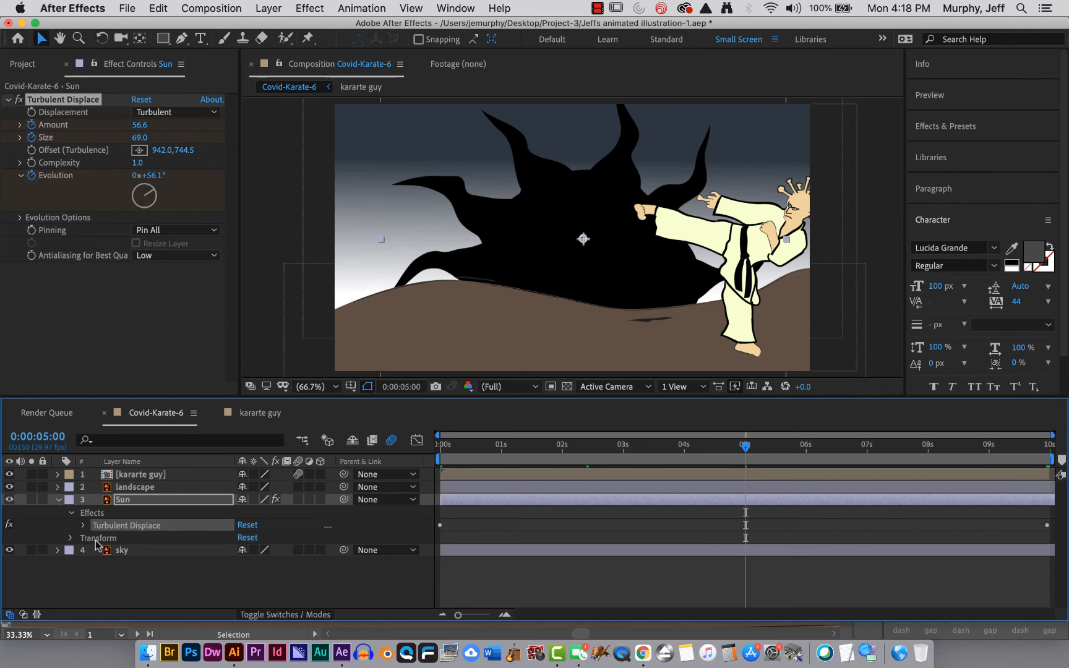
left_click(81, 527)
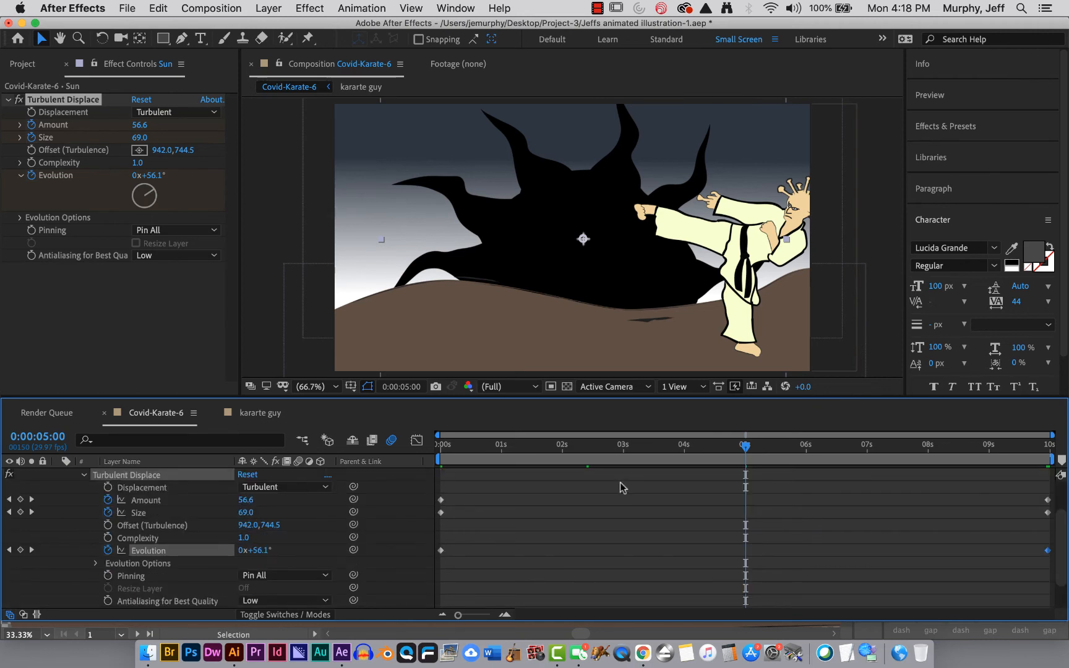
left_click_drag(746, 447, 405, 465)
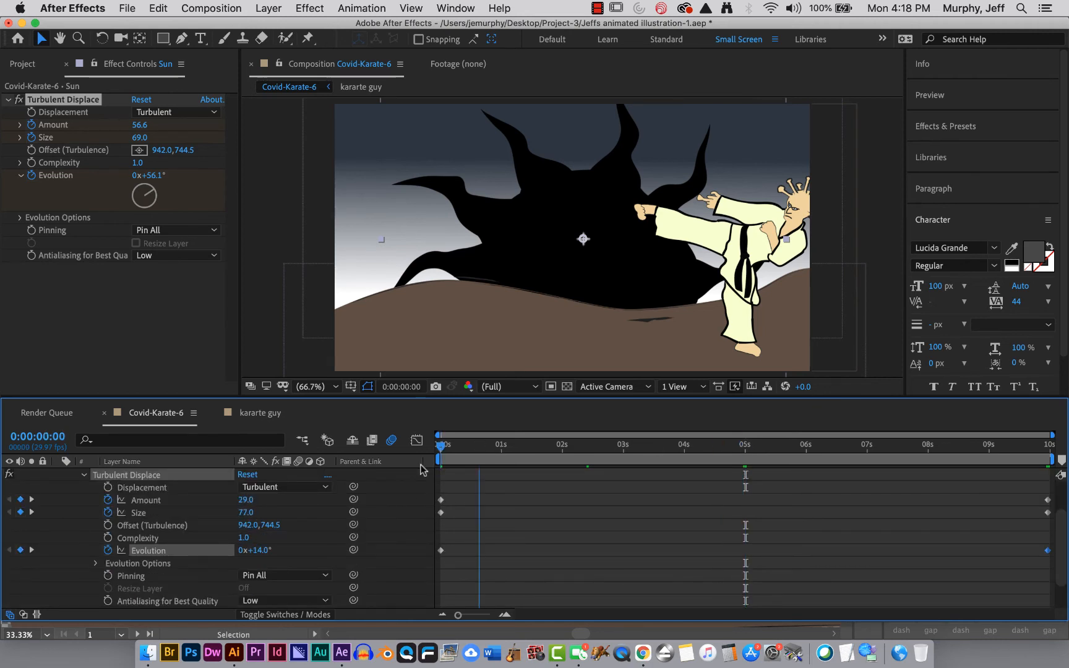
key("space")
left_click_drag(928, 444, 1068, 489)
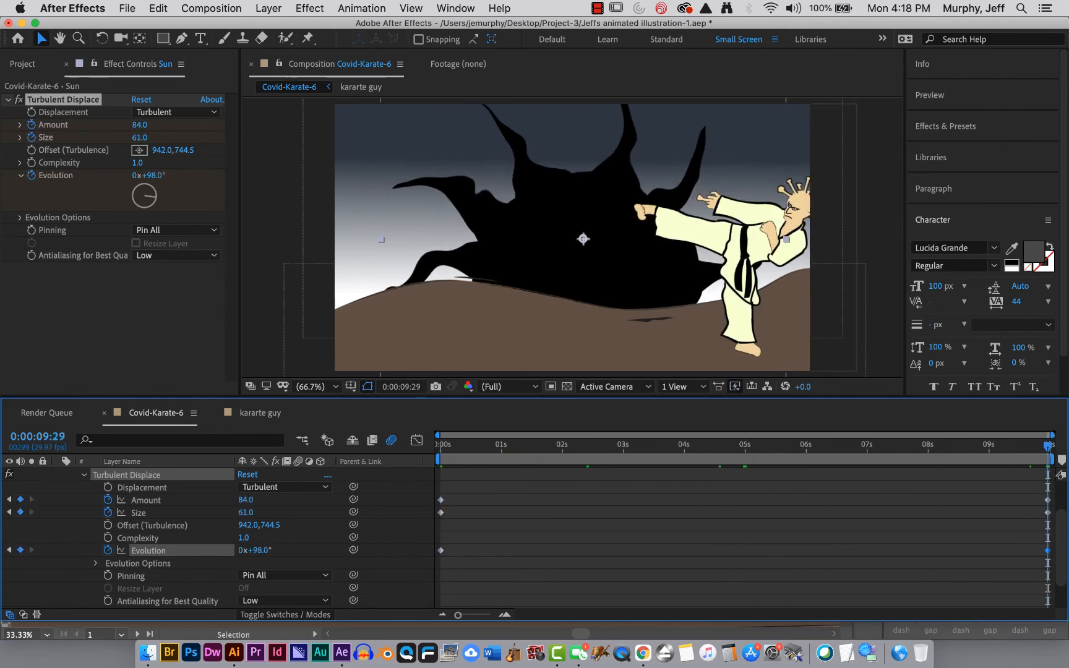
left_click_drag(256, 550, 308, 552)
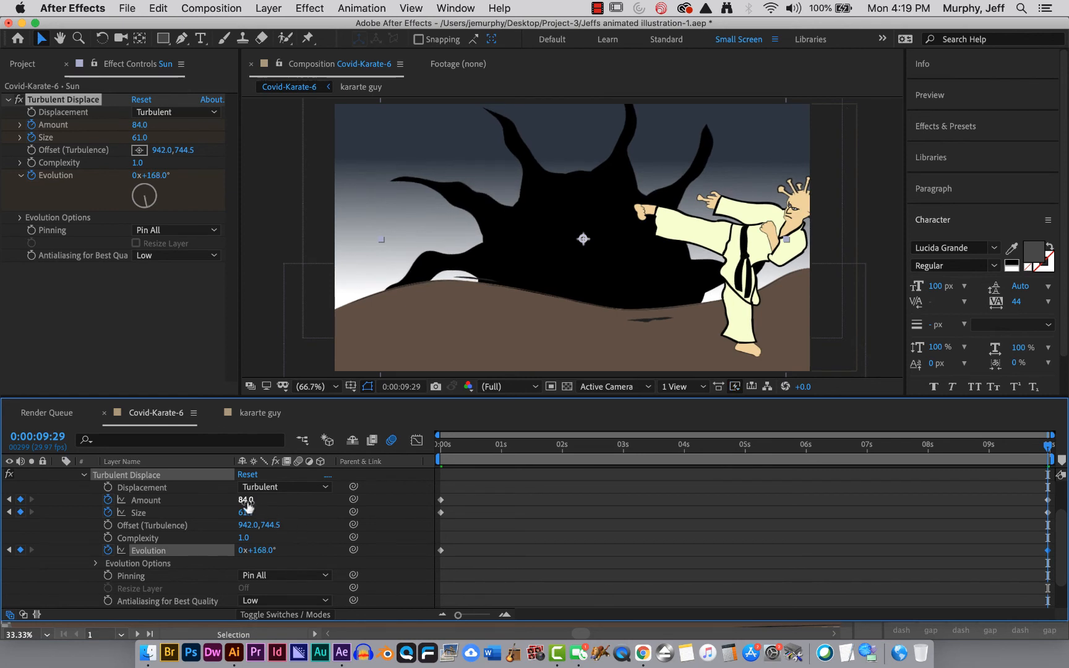
left_click_drag(245, 500, 329, 505)
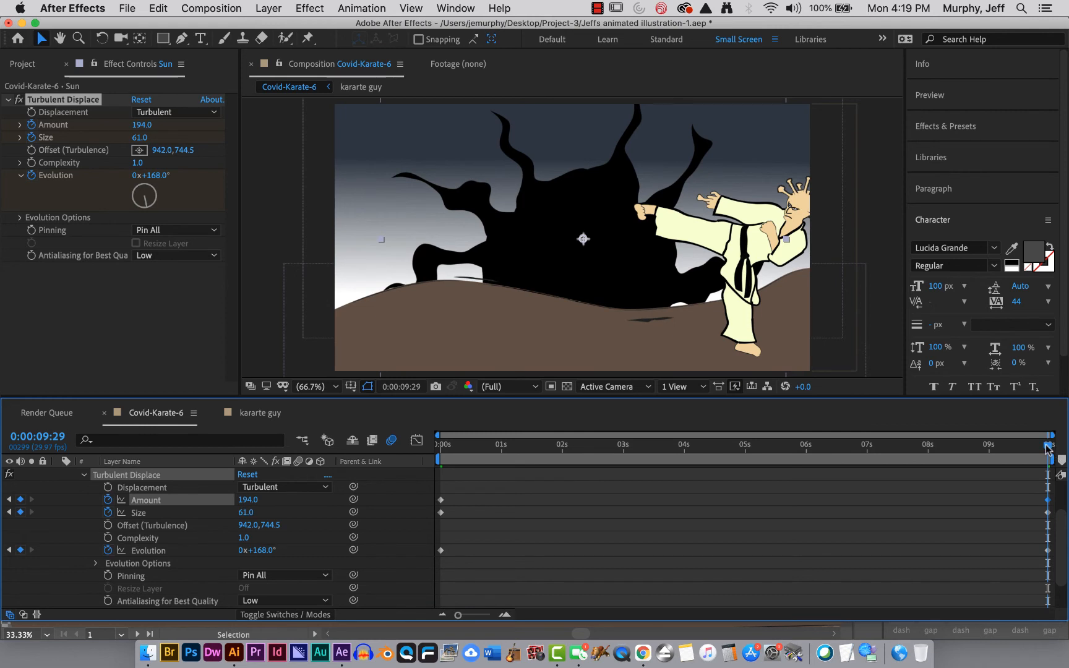
left_click_drag(1046, 449, 413, 461)
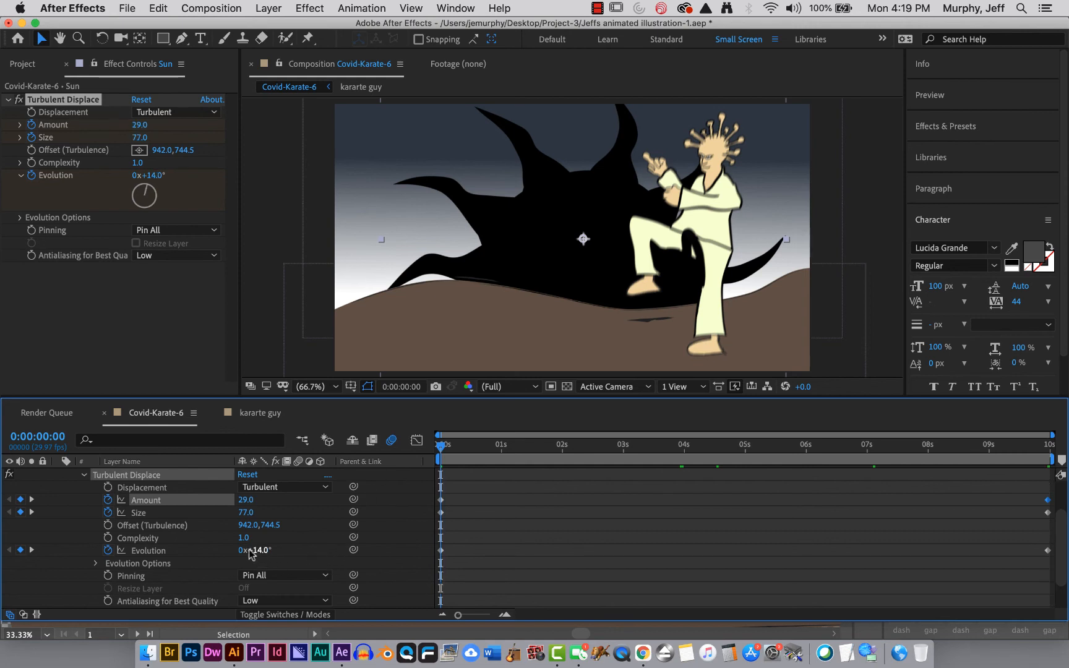
- Set the Sun's Turbulent Displace Evolution to 42x+14.0° at 0:00:00:00 and play the composition to check its motion
left_click_drag(255, 550, 287, 552)
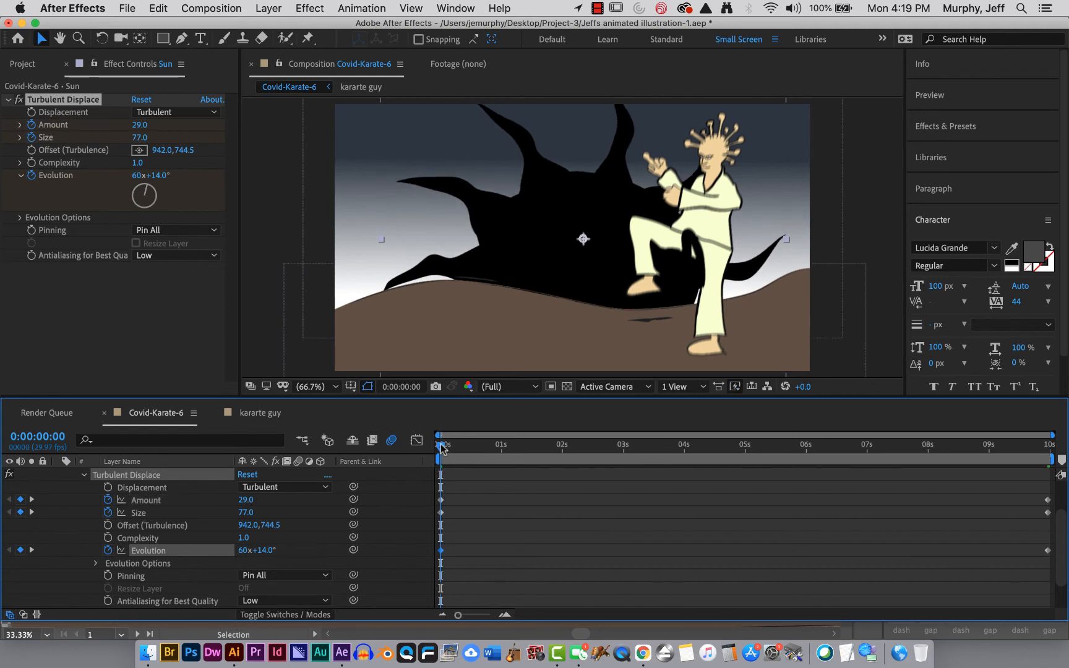
left_click_drag(441, 448, 406, 495)
left_click_drag(243, 550, 228, 549)
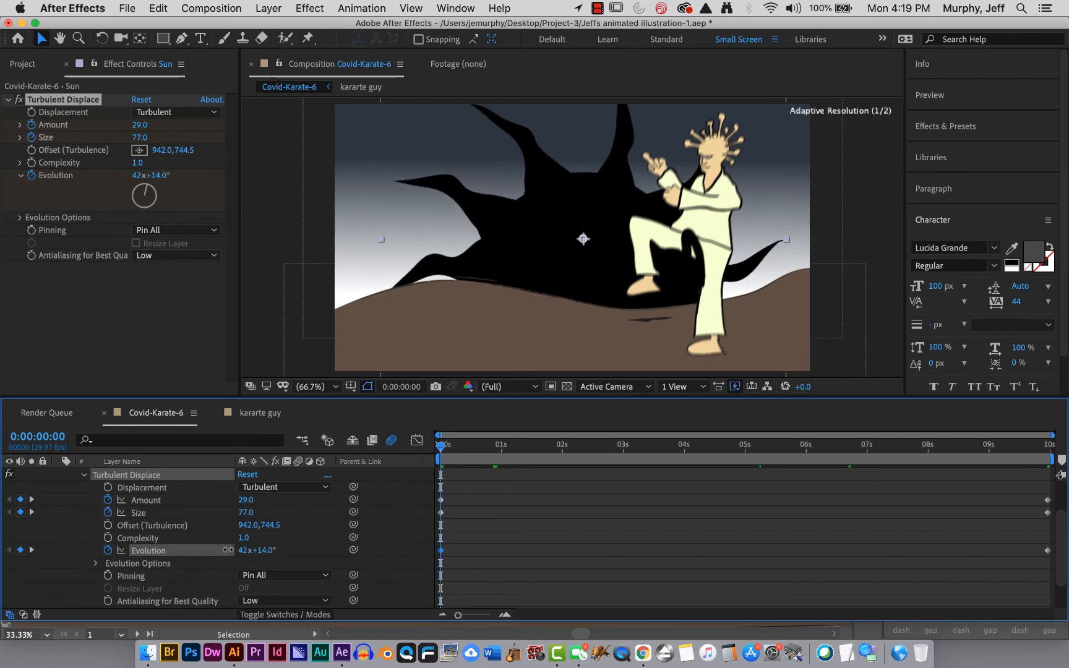
key("space")
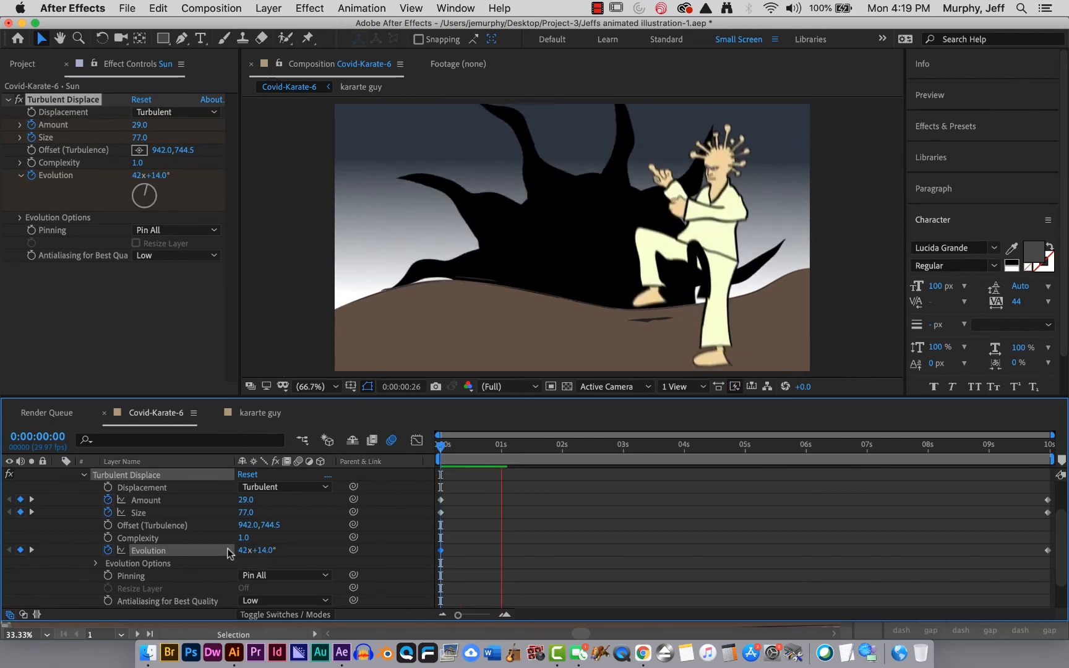
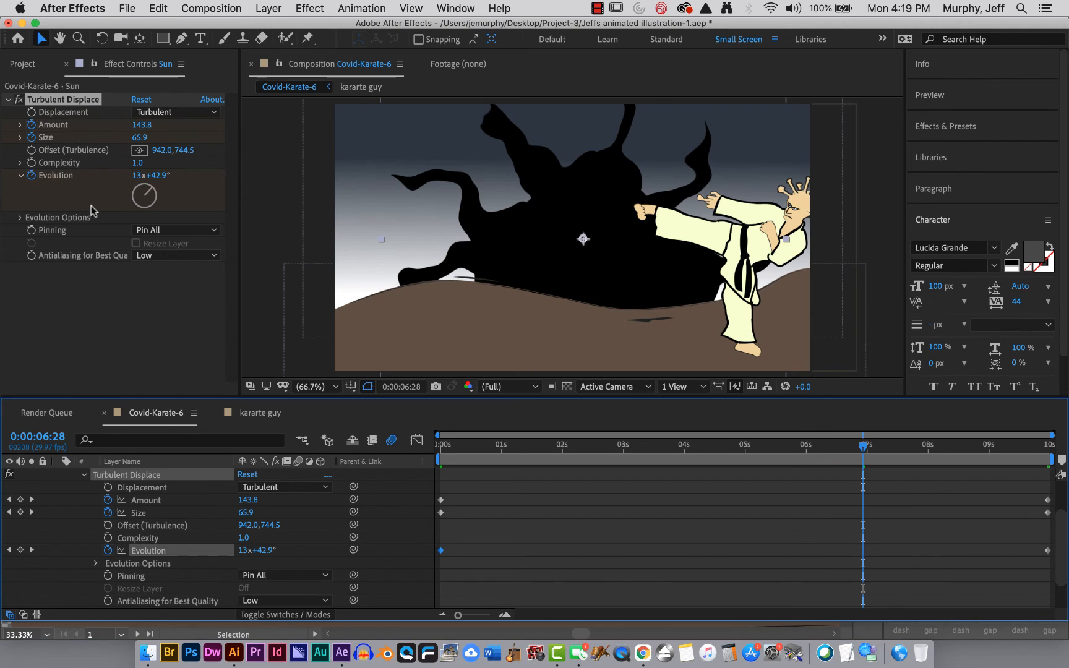
- Close the Sun's effect controls, collapse the Sun layer's properties and deselect it
left_click(24, 65)
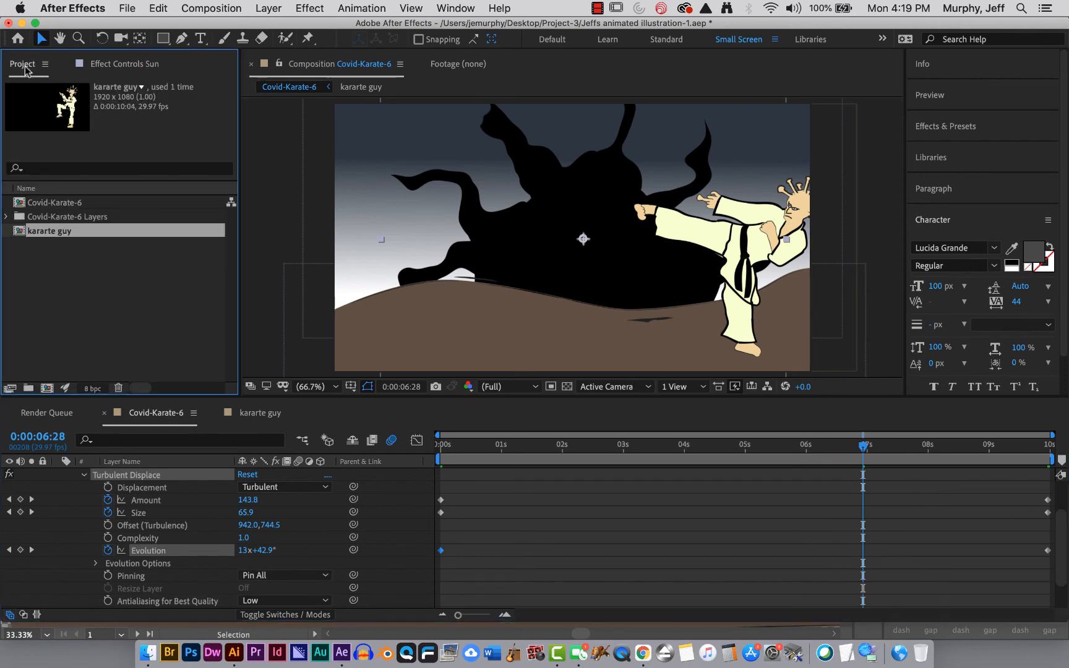
left_click(116, 63)
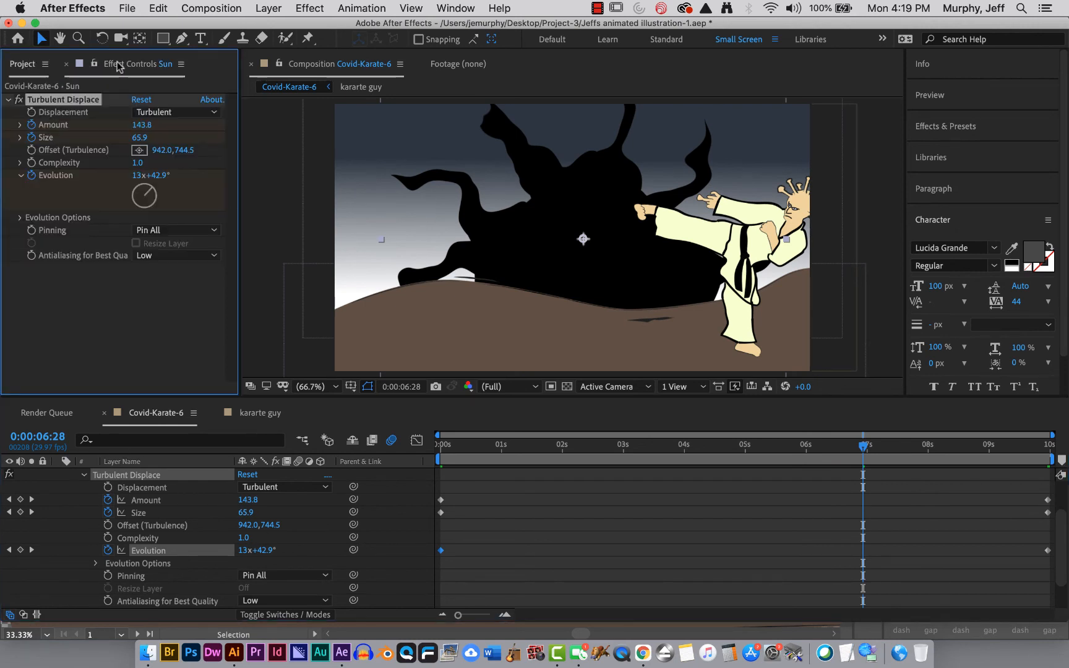
left_click(67, 63)
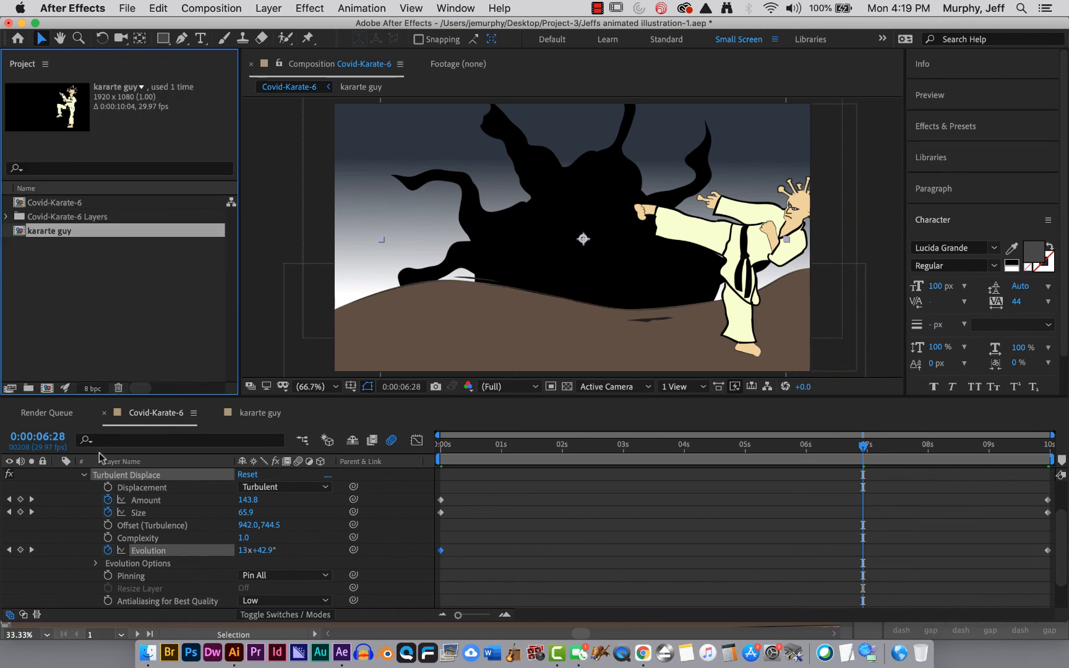
left_click(85, 480)
left_click(85, 480)
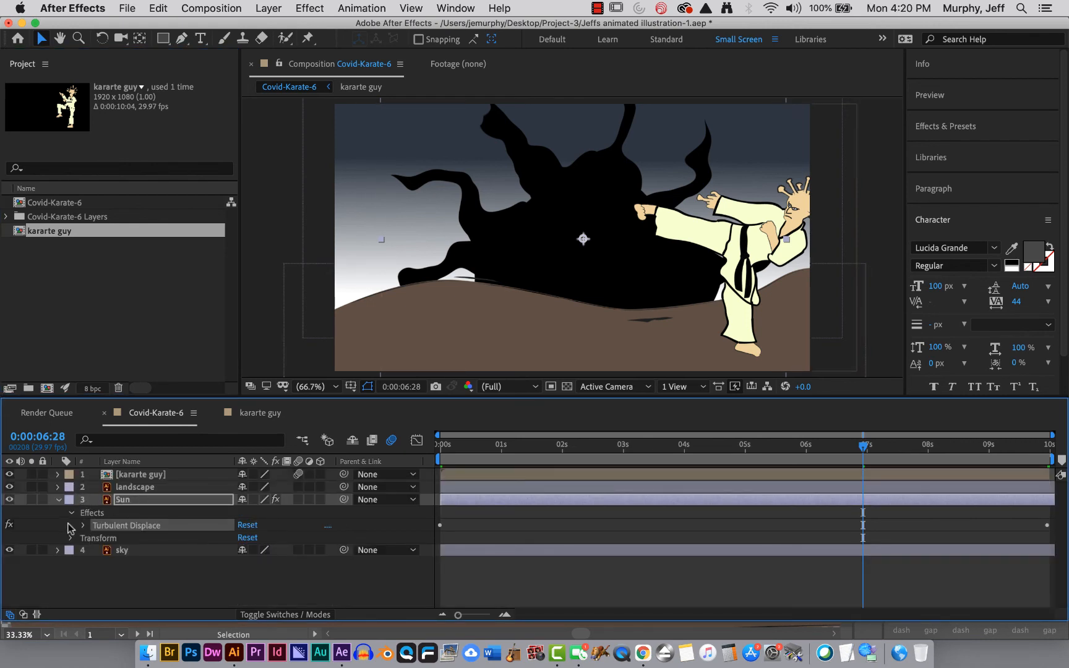
left_click(58, 500)
left_click(91, 557)
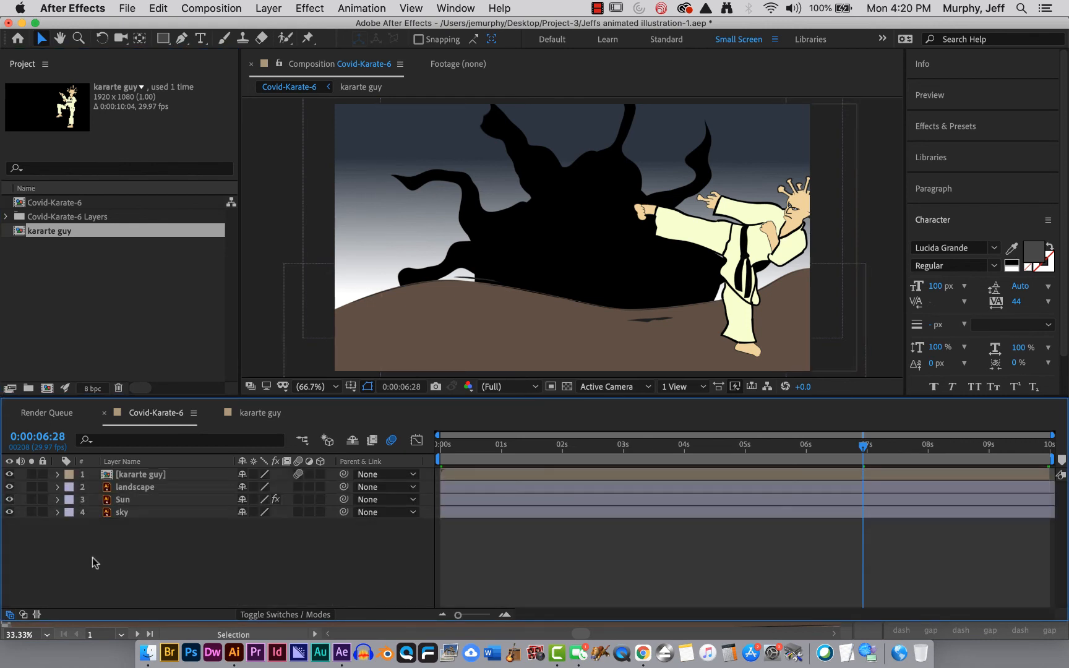
- Lock the Sun, sky and landscape layers, then preview the animation and return to 0:00:00:00
left_click(42, 500)
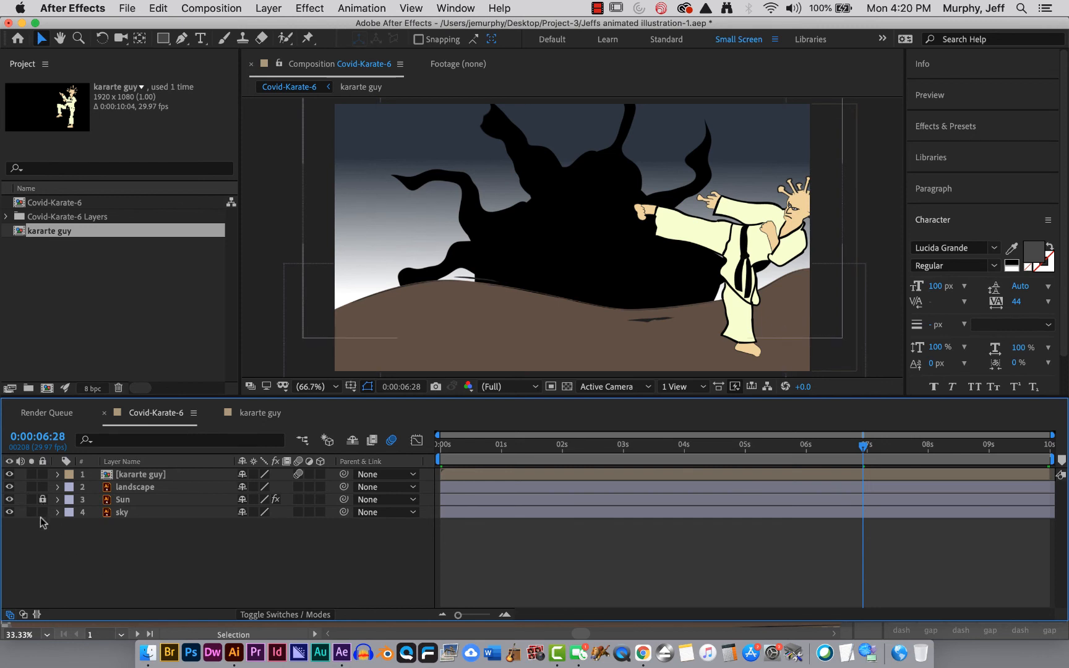
left_click(42, 513)
left_click(42, 486)
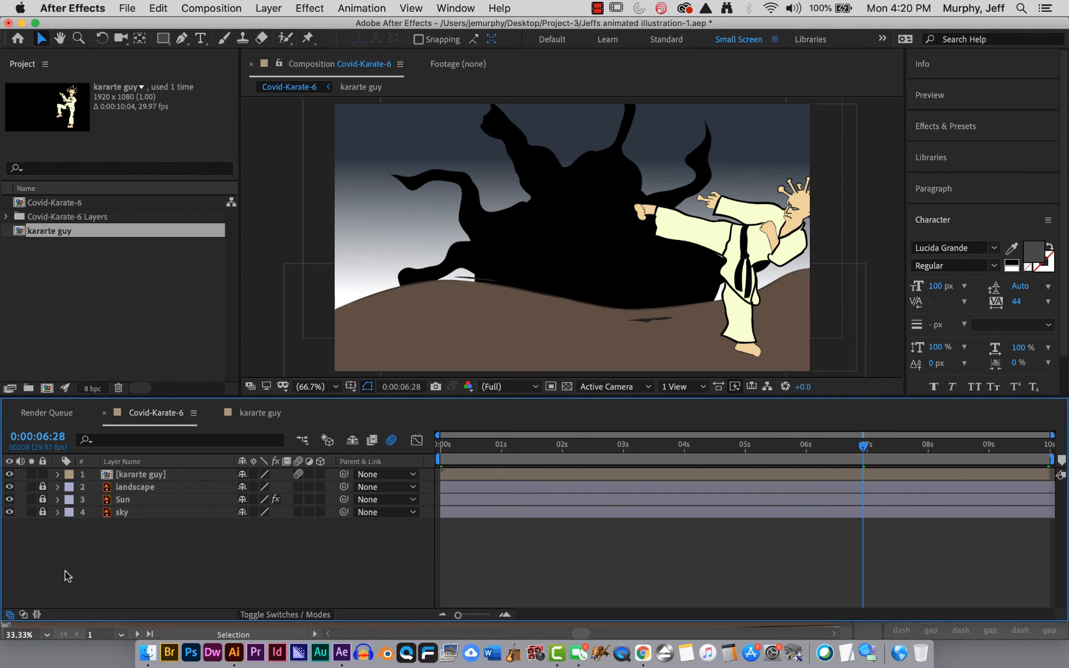
left_click_drag(863, 445, 585, 454)
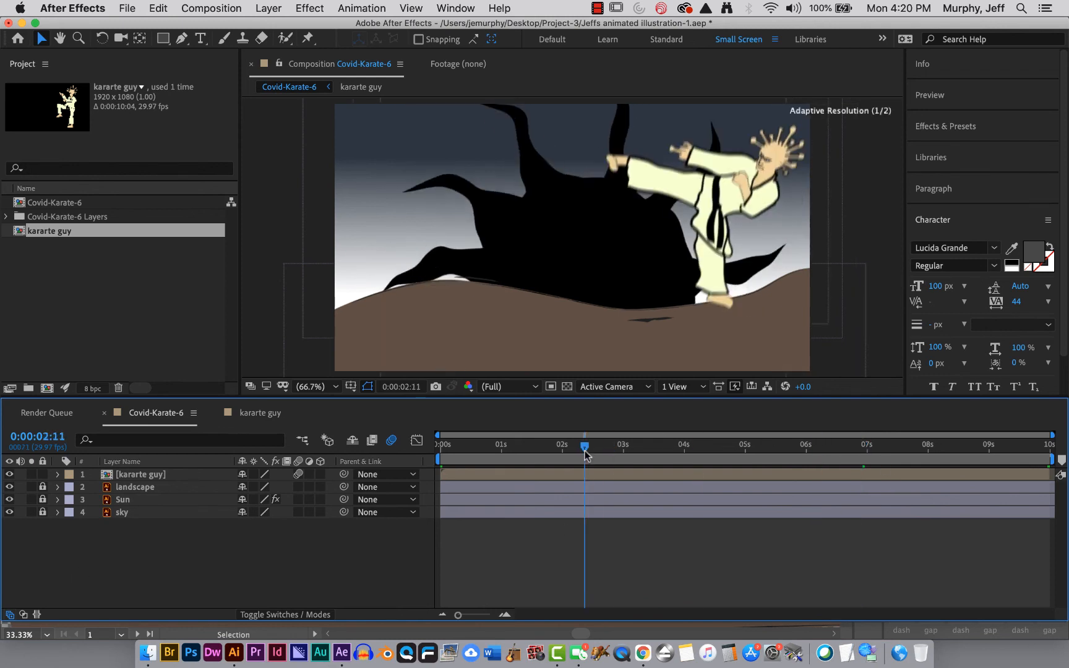
key("space")
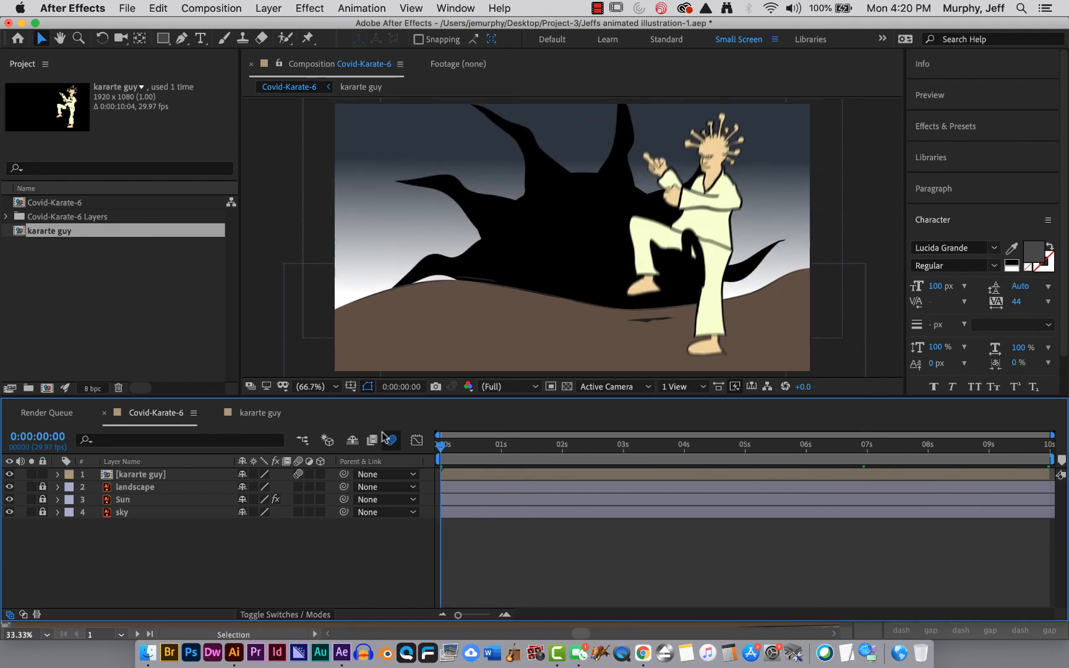
left_click(385, 437)
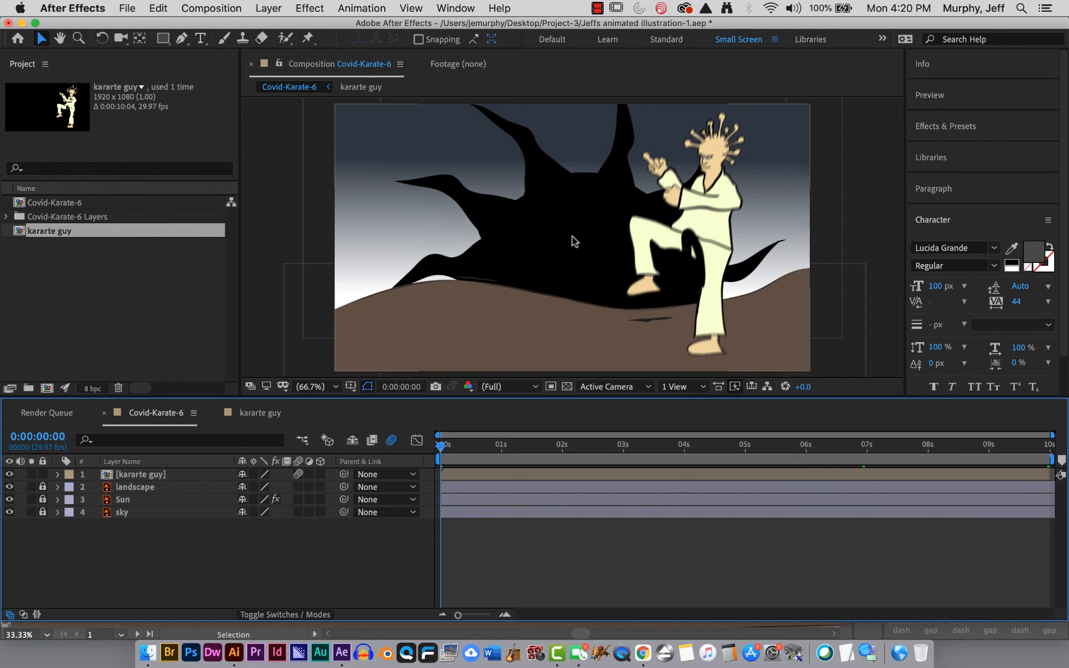
- Duplicate the kararte guy layer and rename the upper copy as kararte guy left
left_click(149, 479)
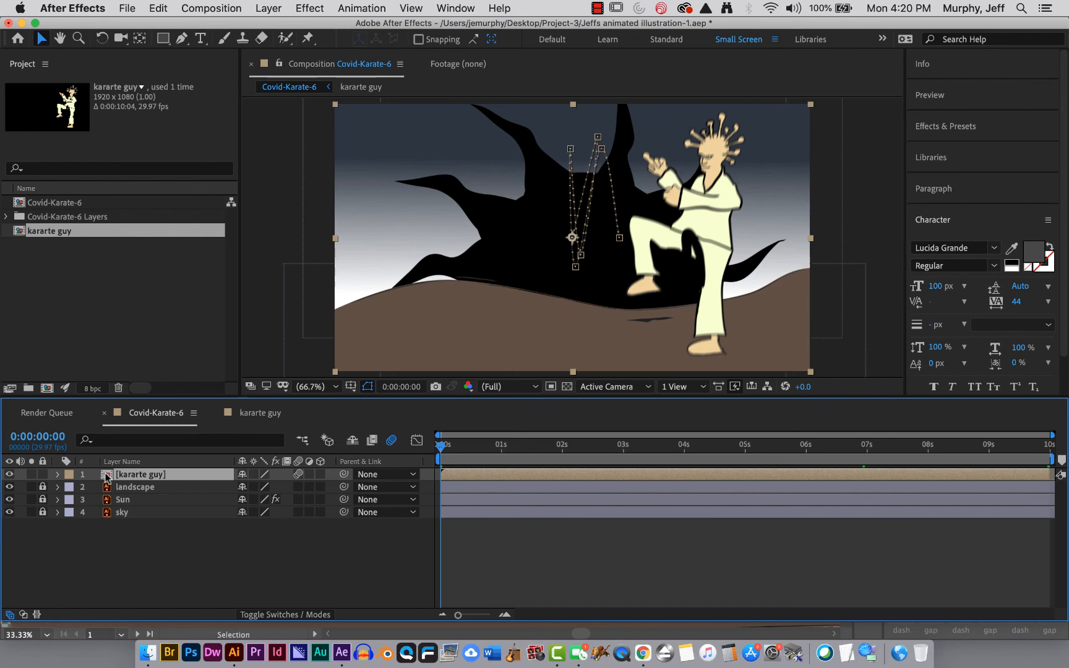
left_click(157, 7)
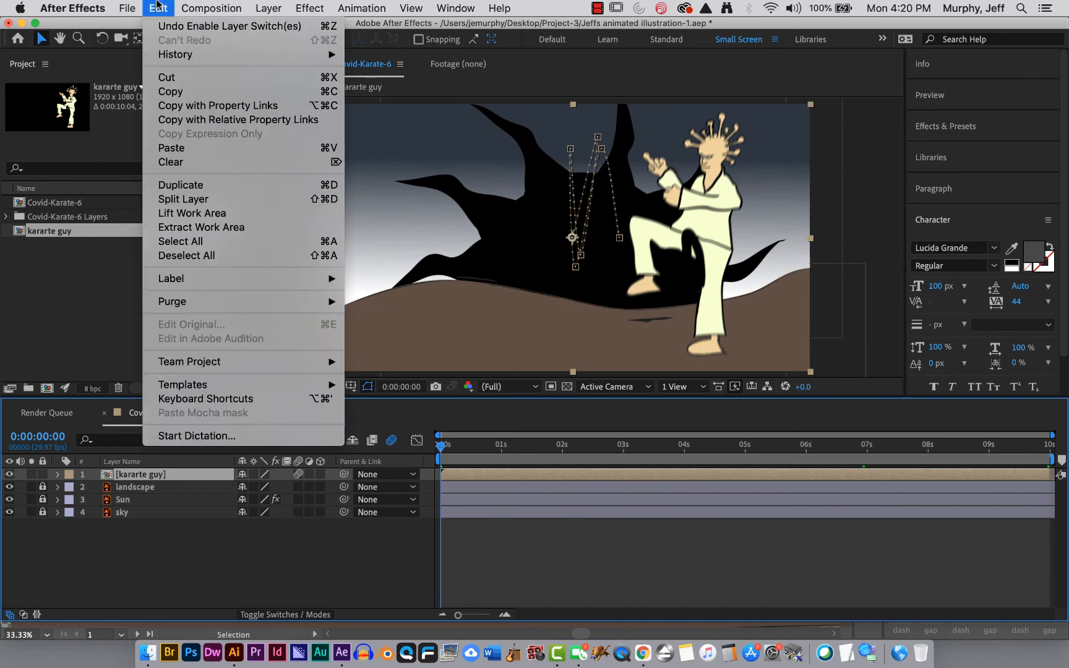
left_click(184, 185)
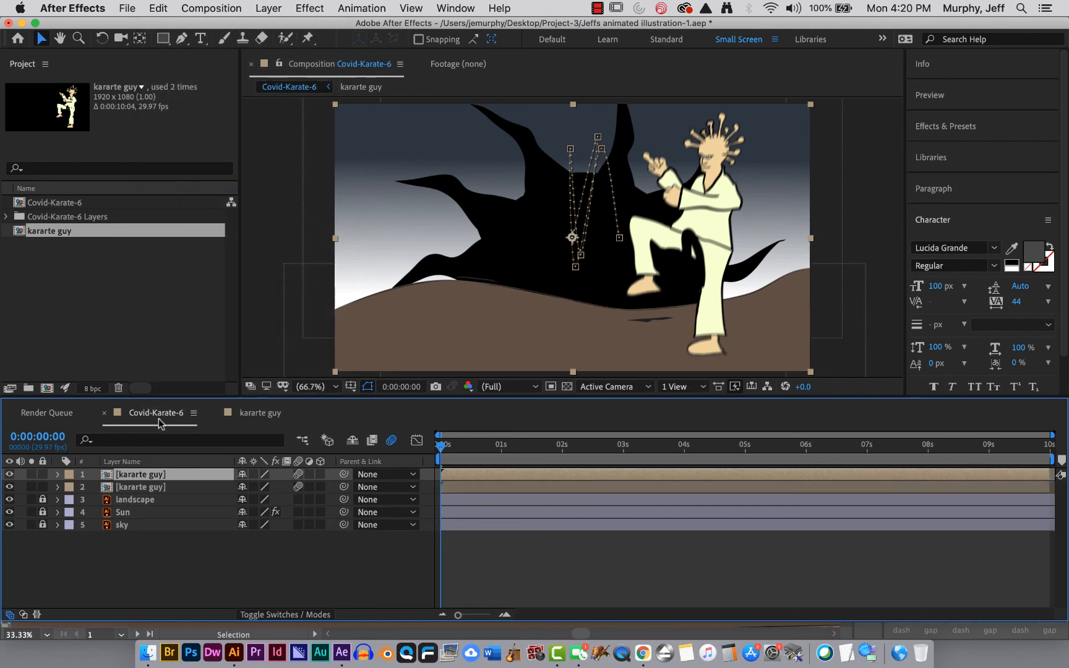
right_click(151, 479)
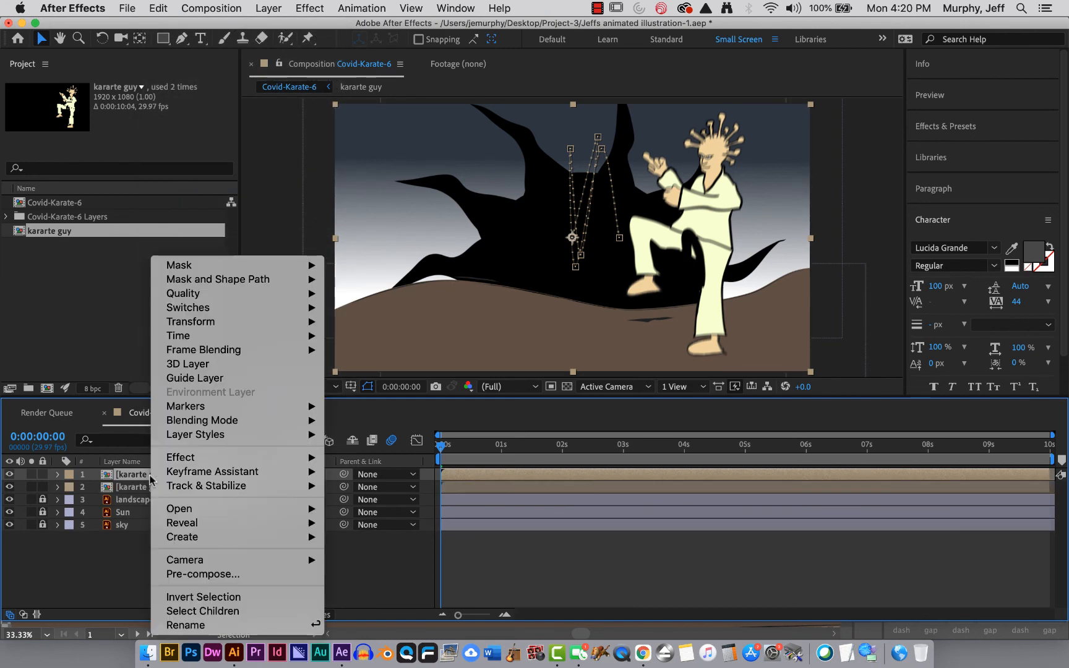
left_click(175, 628)
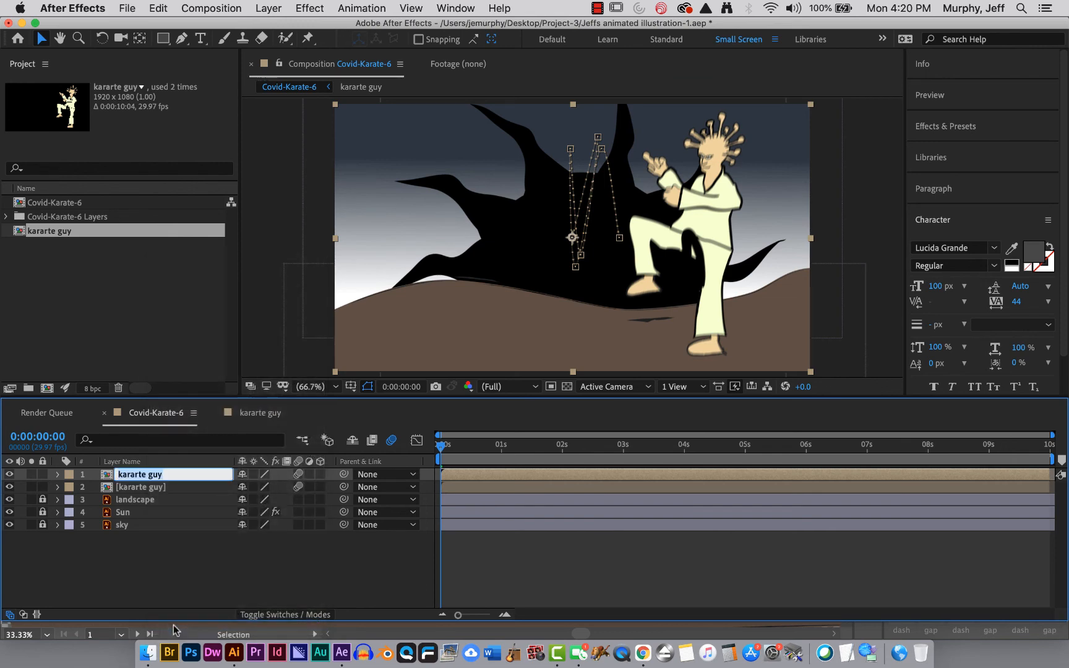
left_click(172, 474)
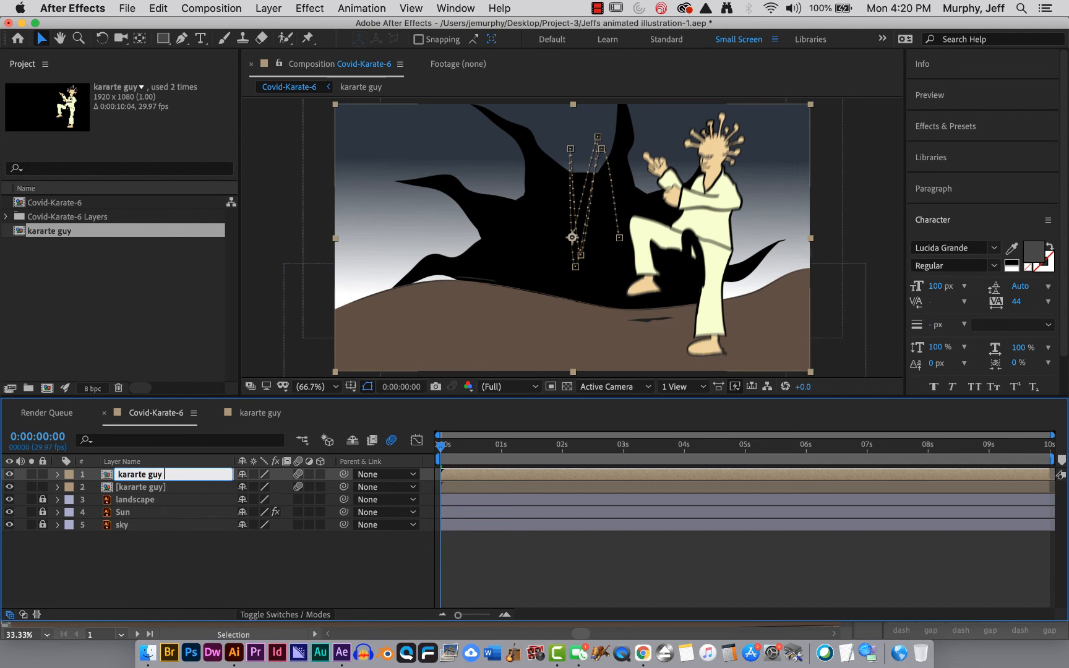
type("left")
key("Return")
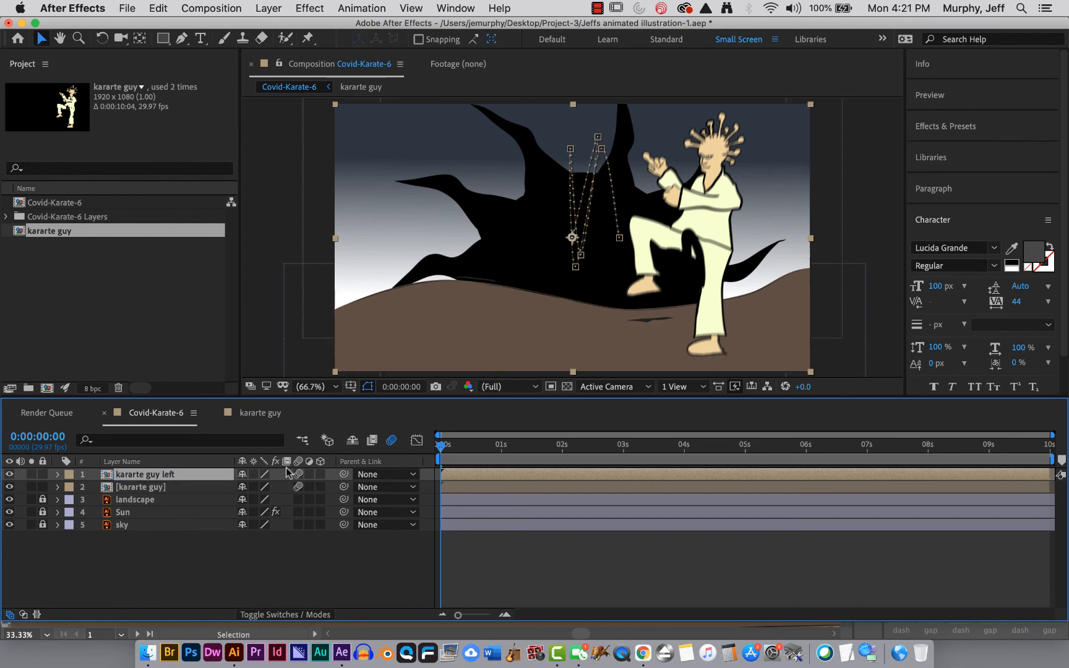
- Hide the original kararte guy layer and mirror kararte guy left horizontally with an unlinked Scale of -100.0,100.0%
left_click_drag(441, 445, 406, 450)
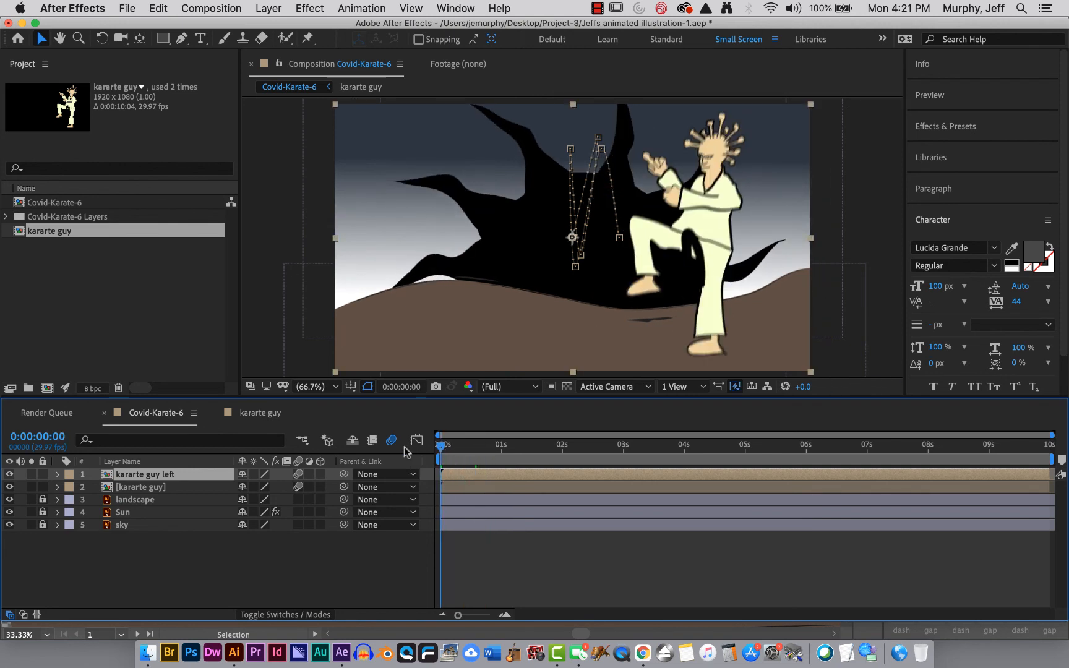
left_click(8, 488)
mouse_move(440, 448)
left_mouse_down()
mouse_move(473, 446)
mouse_move(424, 446)
left_mouse_up()
key("s")
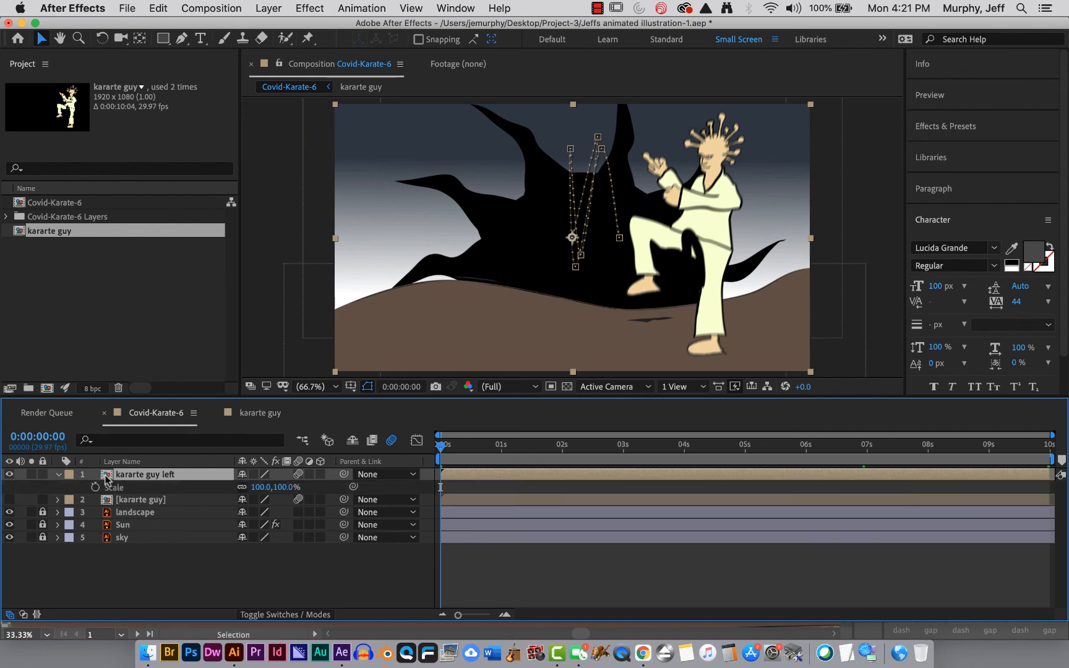
left_click(260, 489)
type("-")
key("Return")
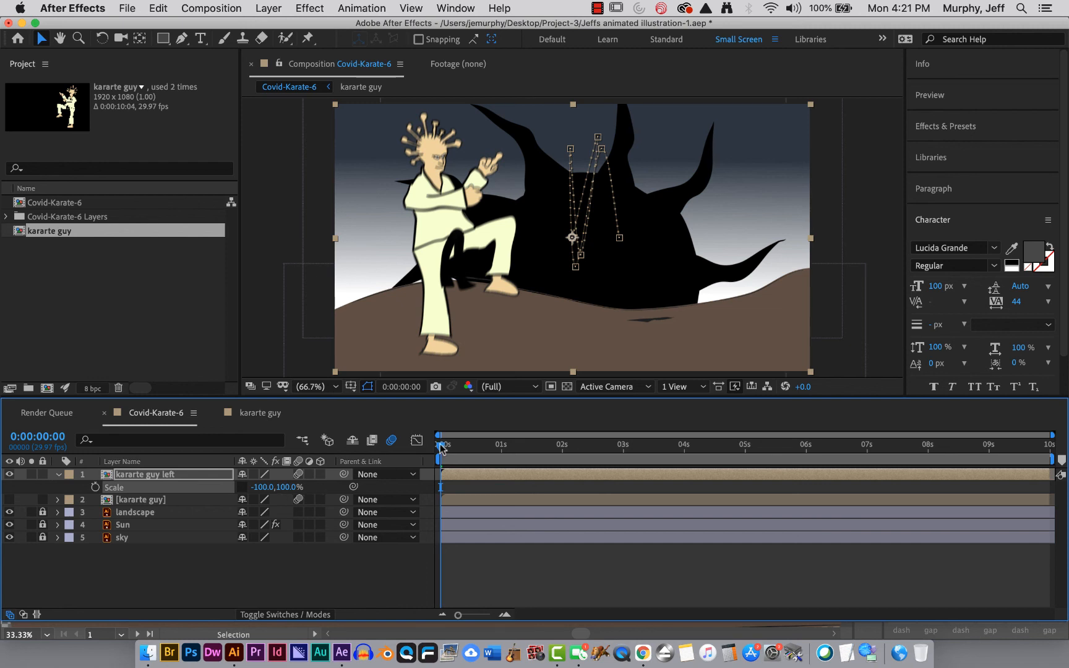
- Make the original kararte guy layer visible again and play the composition with both fighters
left_click_drag(441, 446, 399, 461)
left_click(58, 475)
left_click(9, 488)
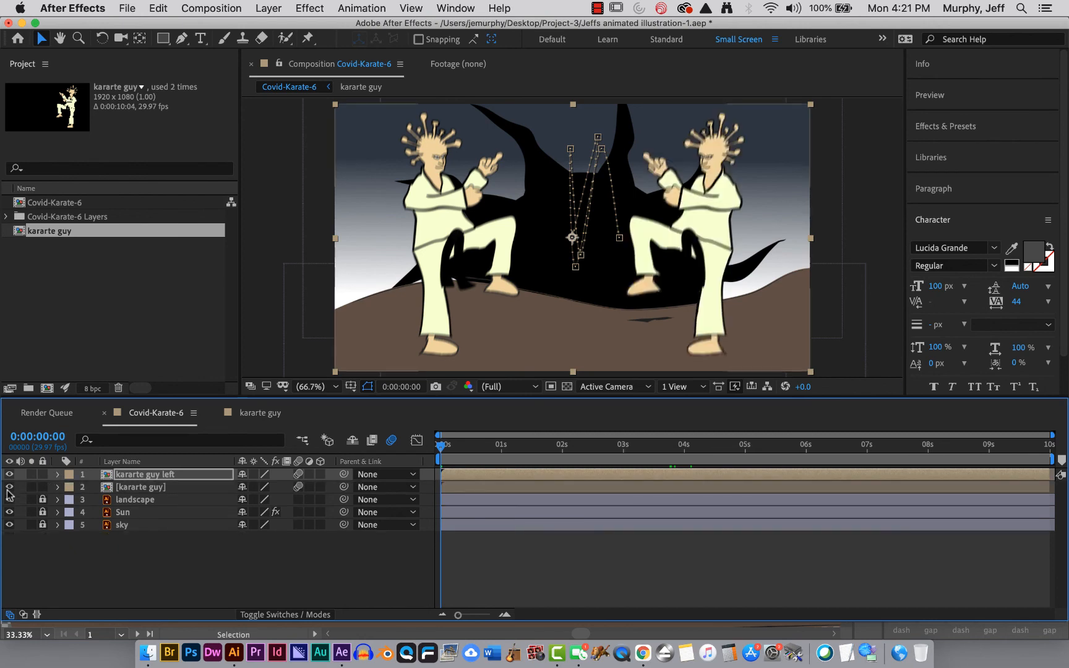
key("space")
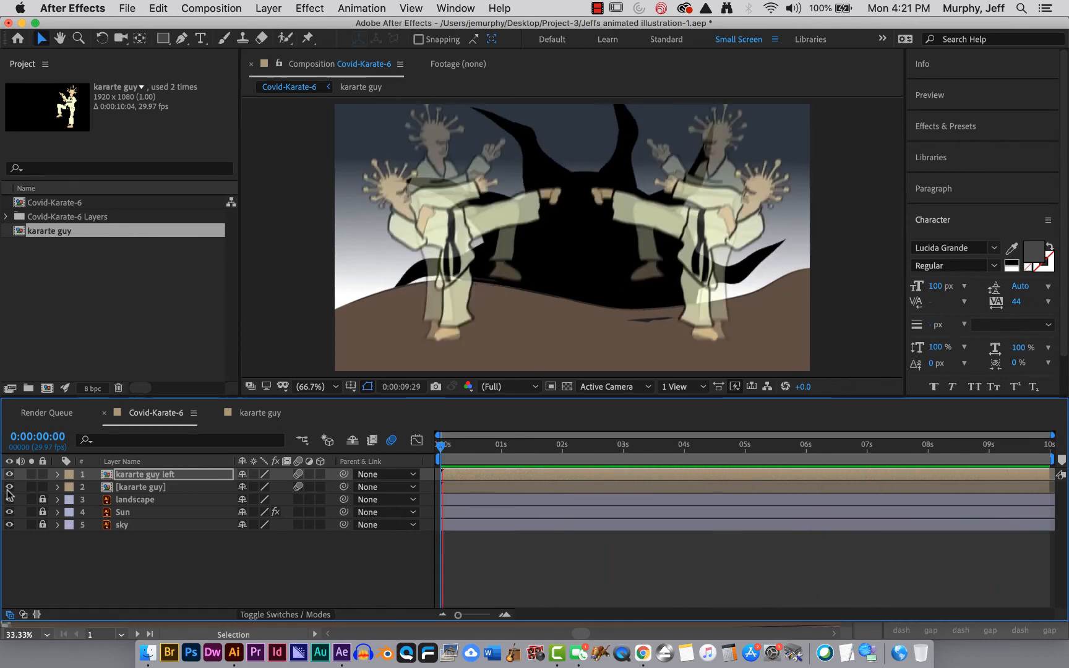
key("space")
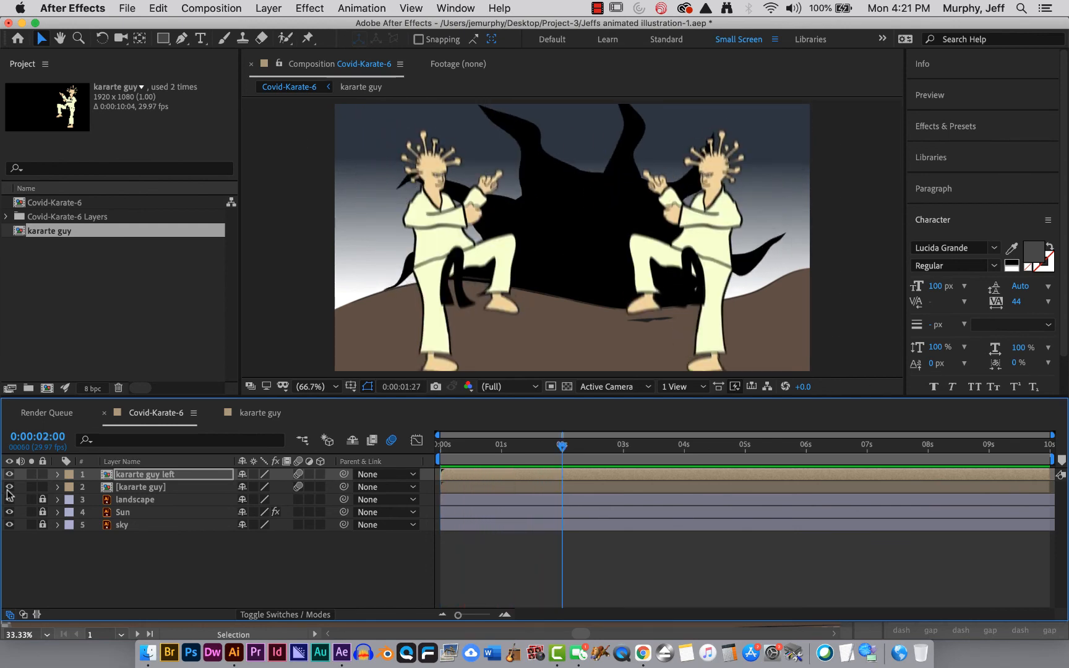
- Shift all Position keyframes of kararte guy left except the first slightly later, placing the second at 0:00:00:16
left_click(57, 474)
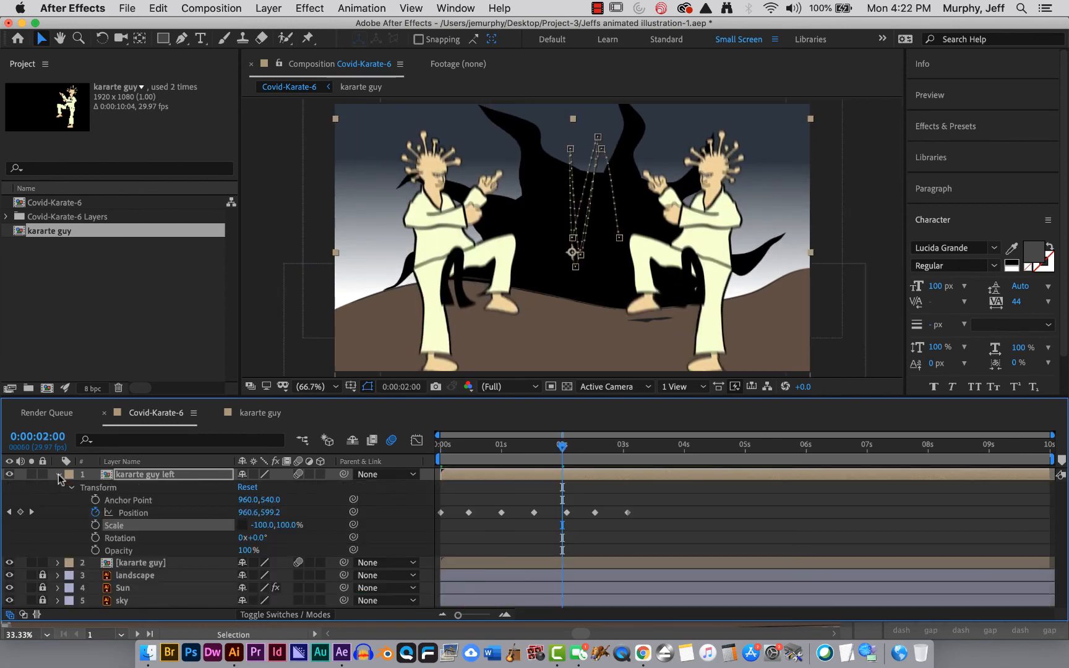
left_click(134, 513)
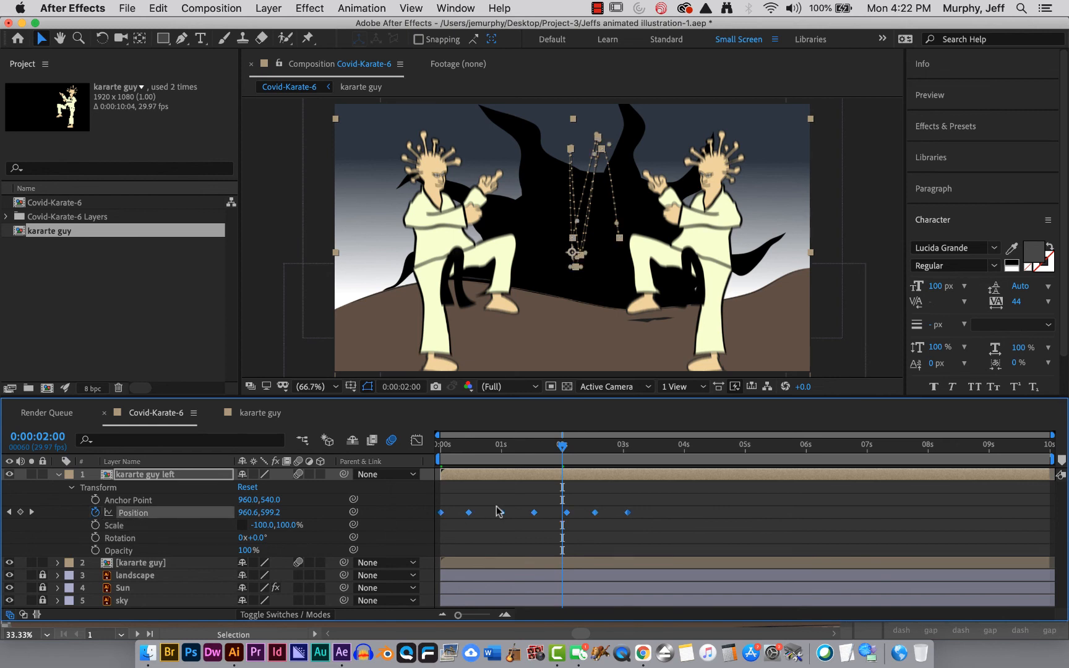
left_click(468, 501)
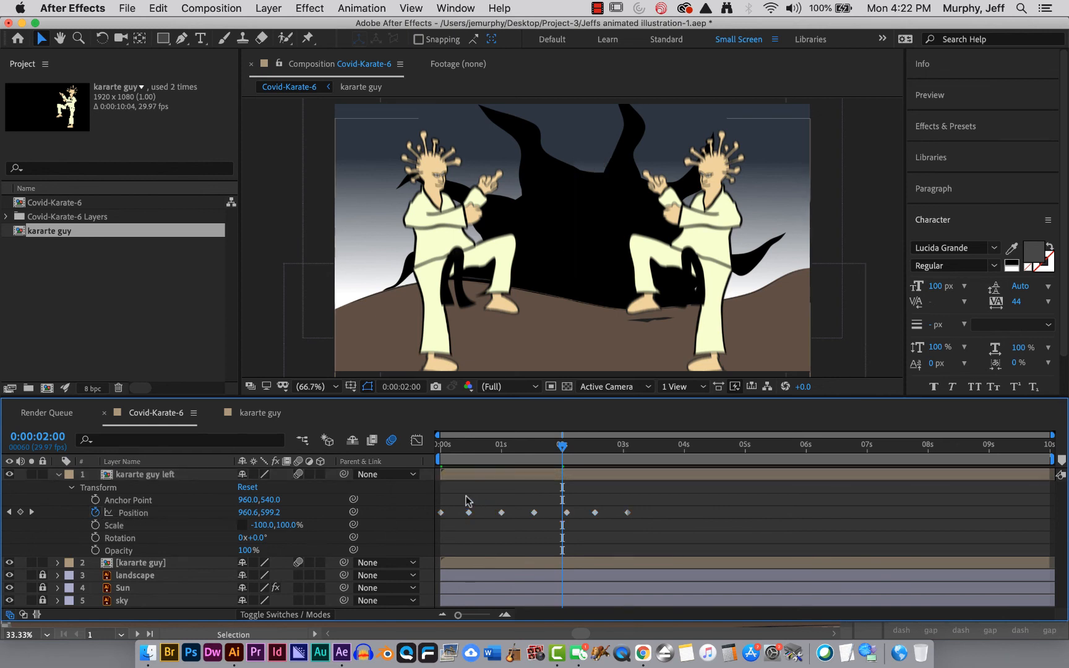
left_click_drag(460, 503, 632, 517)
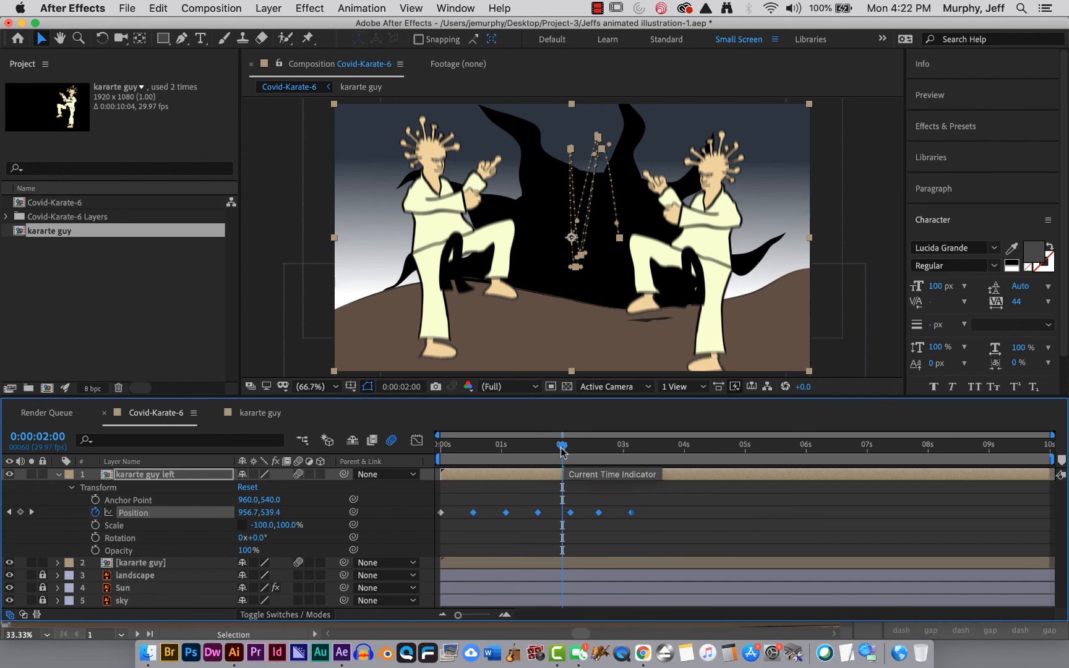
- At 0:00:00:16, move kararte guy left to Position 1032.0,78.0 with the shifted keyframes selected, and step through to the keyframe at 0:00:01:18
left_click_drag(562, 447, 471, 461)
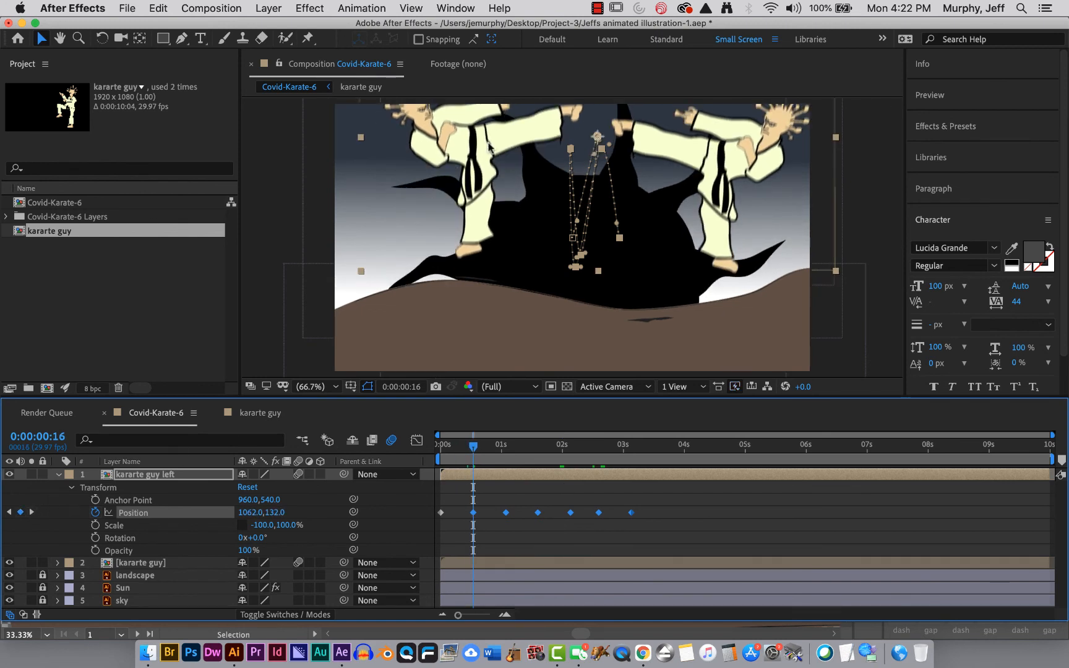
left_click_drag(477, 155, 467, 141)
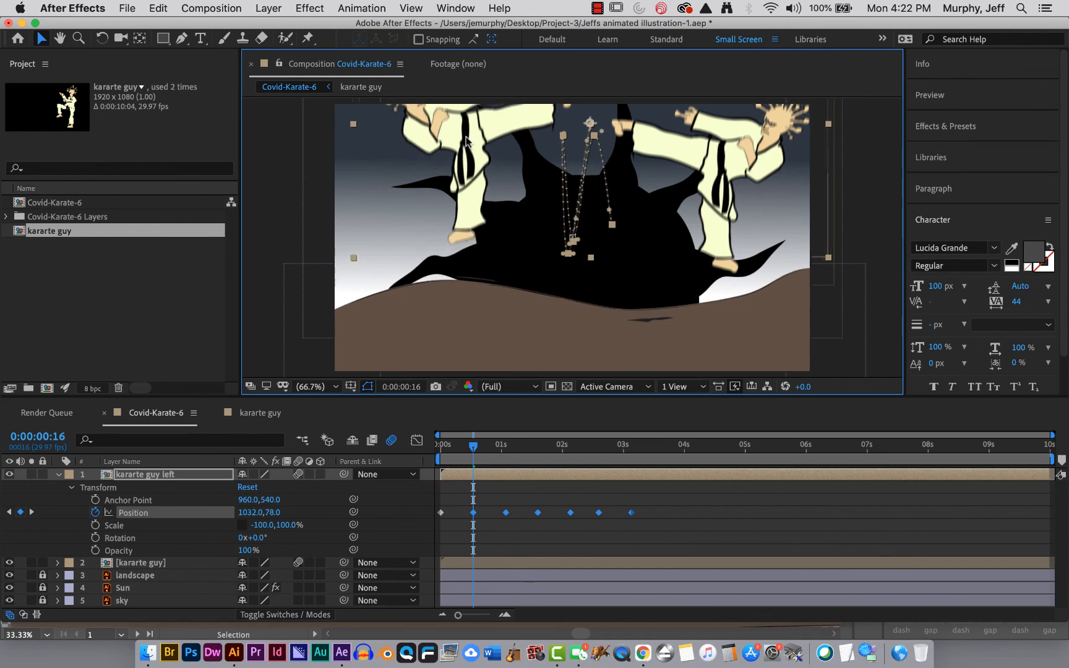
left_click_drag(476, 450, 511, 454)
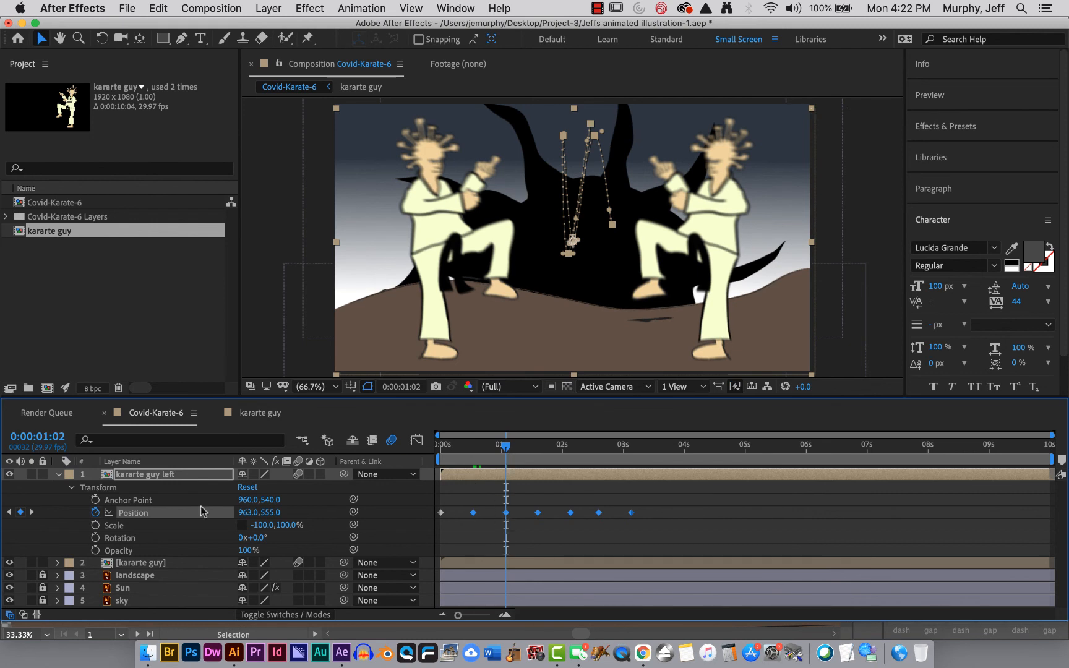
left_click(32, 513)
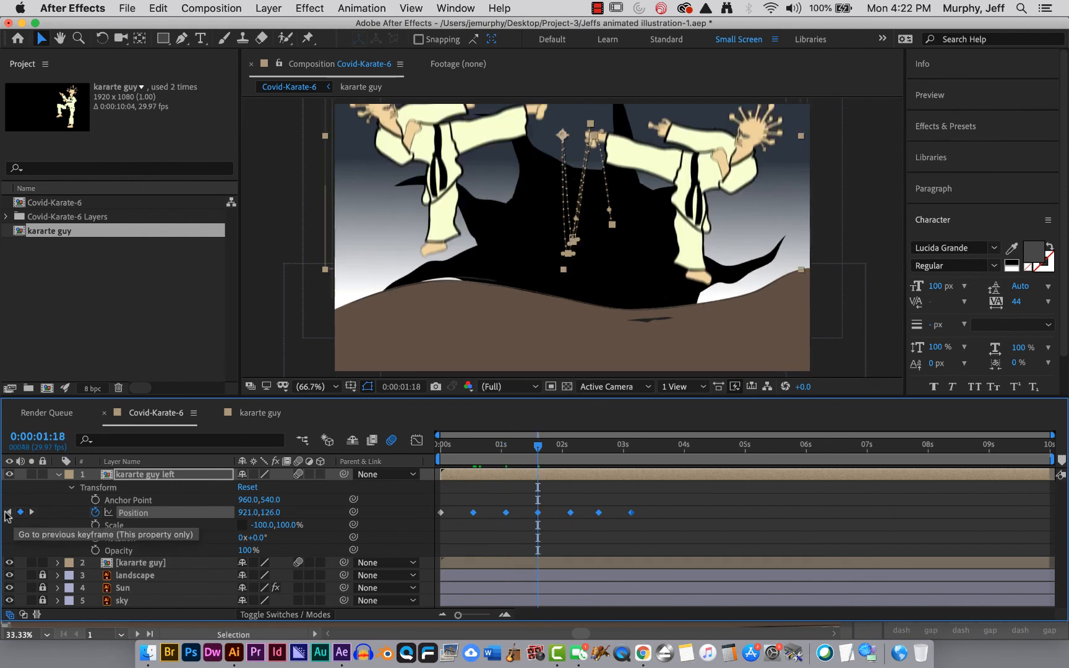
- With the shifted keyframes selected, move kararte guy left to Position 915.0,618.0 at 0:00:01:02 and to 933.0,105.0 at 0:00:01:18
left_click(9, 513)
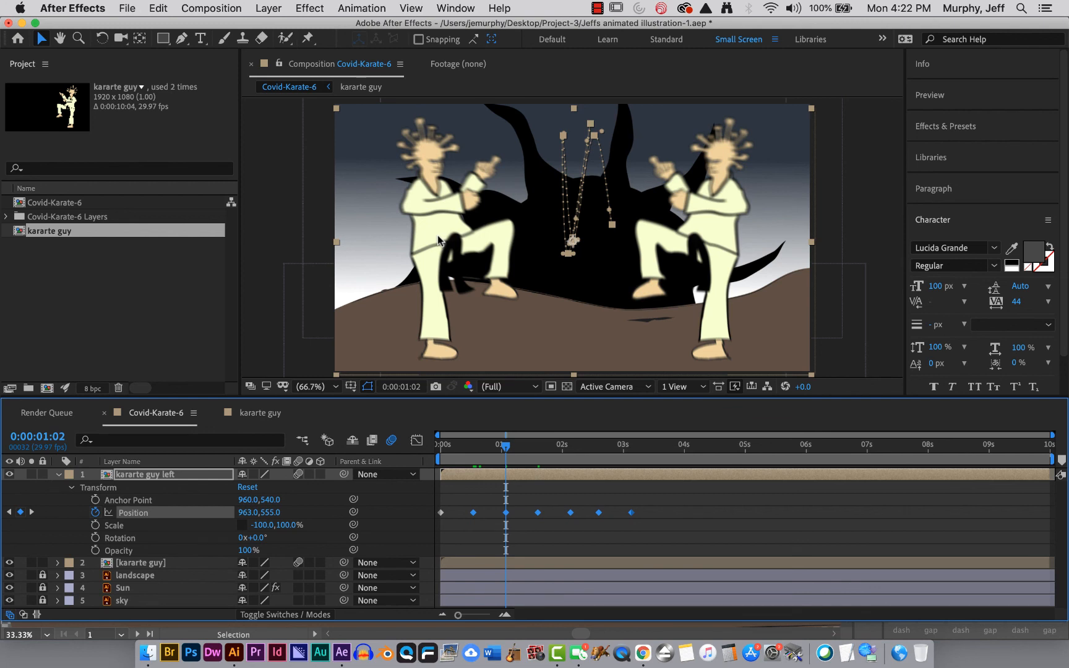
left_click_drag(437, 235, 426, 250)
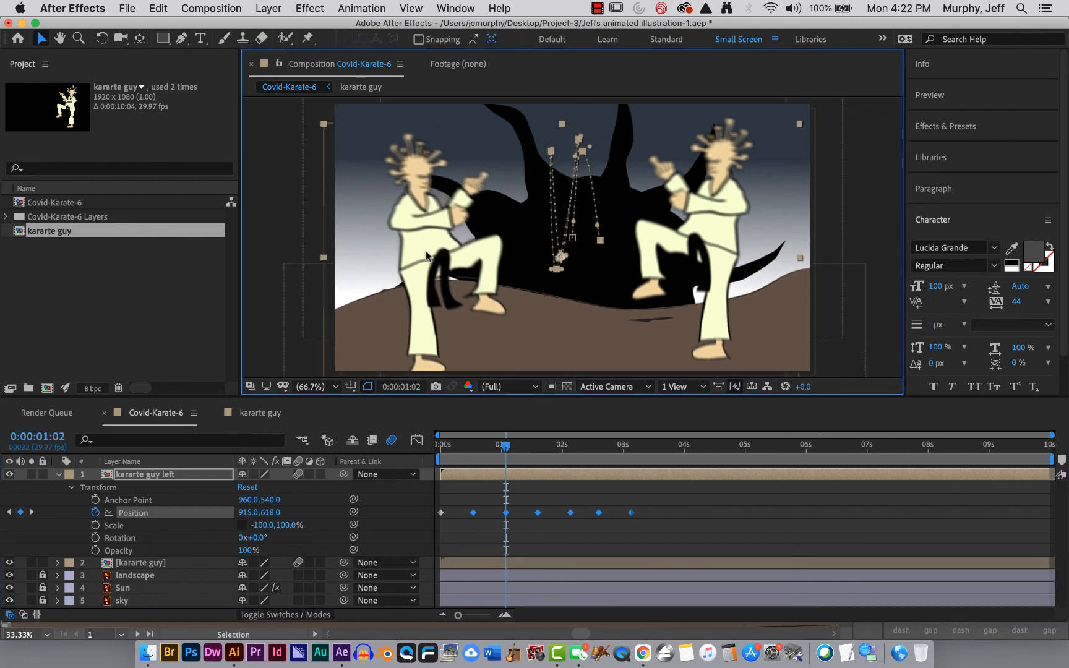
left_click(32, 513)
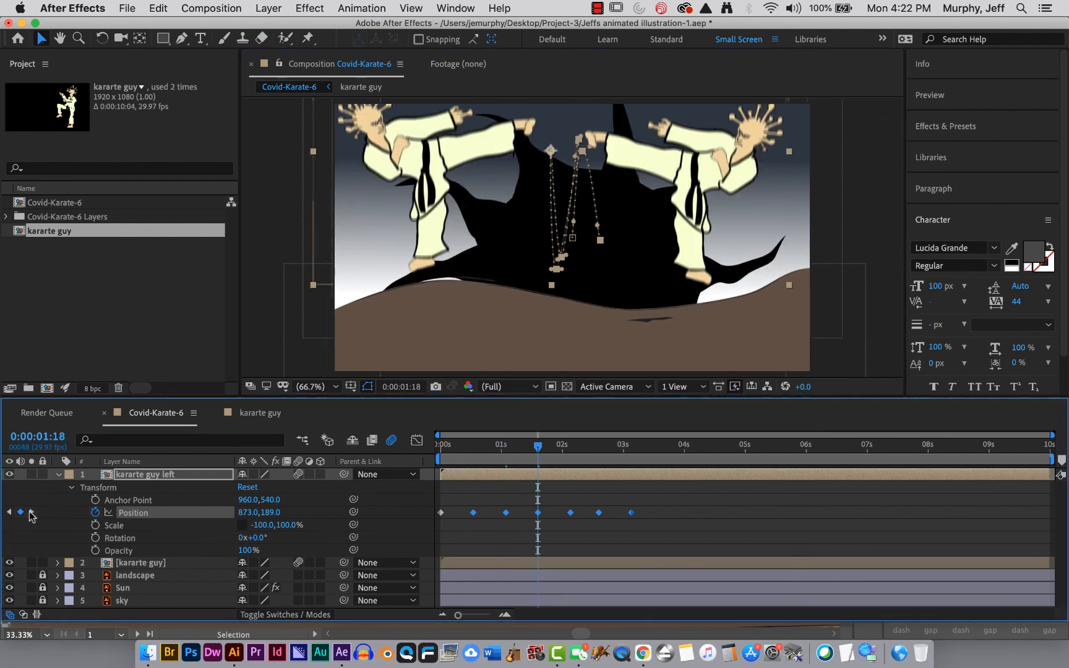
left_click_drag(437, 173, 461, 139)
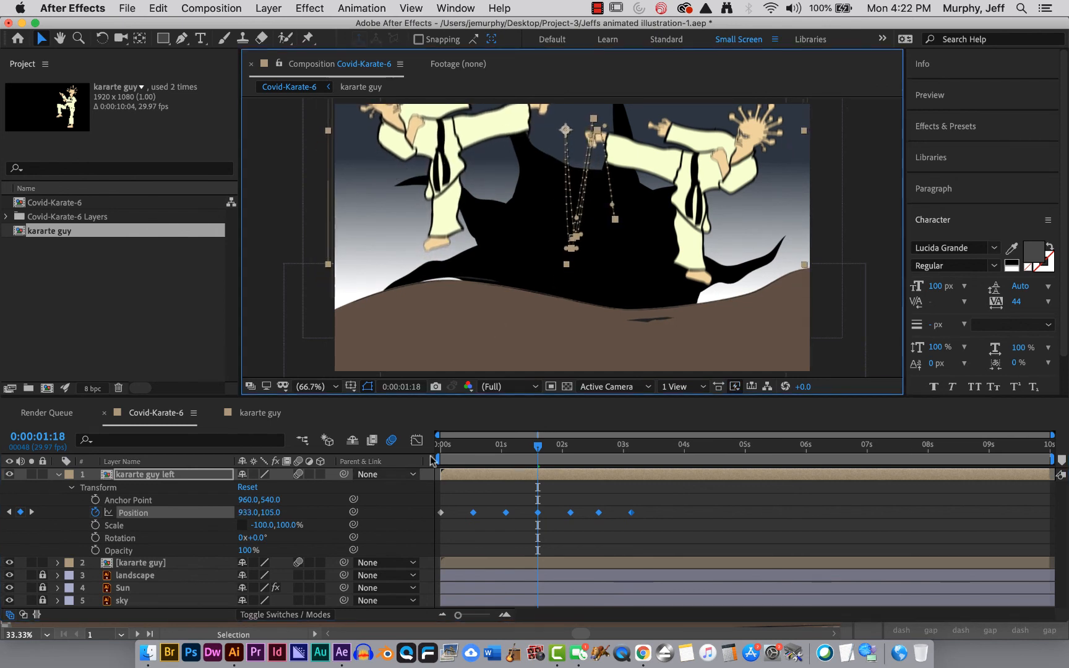
- Move kararte guy left to Position 930.0,675.0 at the 0:00:02:04 keyframe and to 891.0,30.0 at the 0:00:02:18 keyframe
left_click(32, 512)
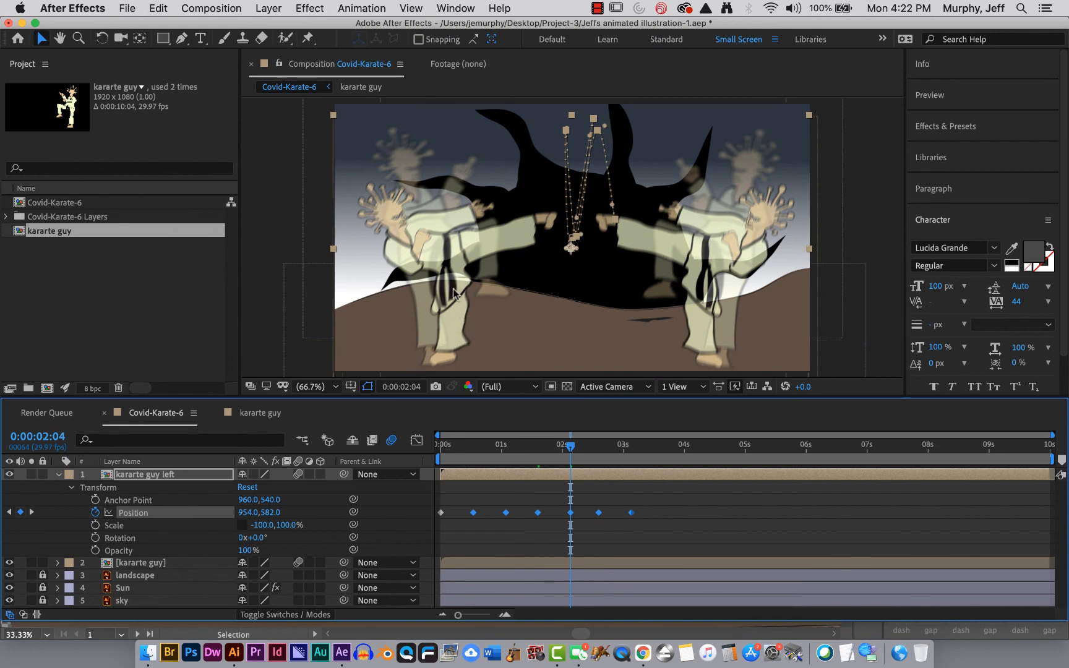
left_click_drag(445, 256, 438, 279)
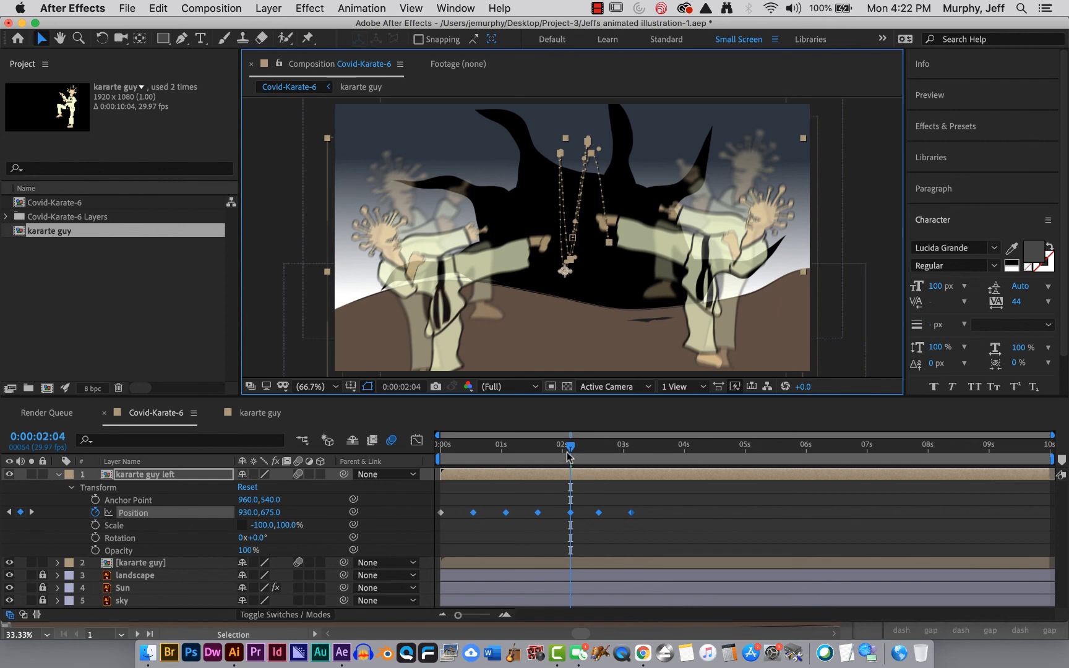
left_click(32, 513)
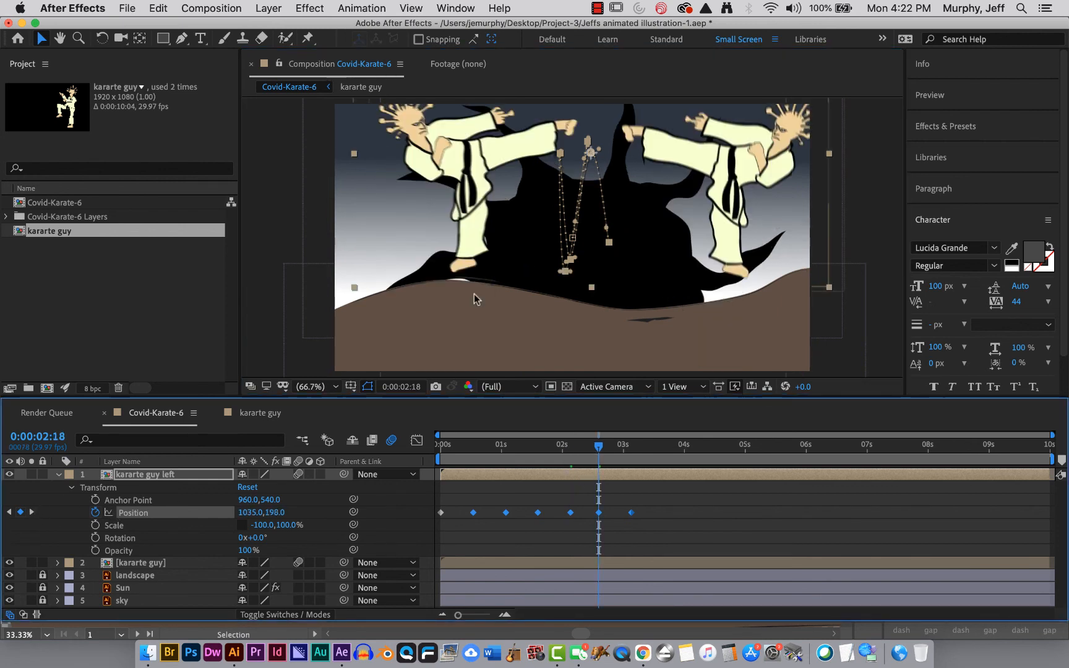
left_click_drag(484, 172, 443, 138)
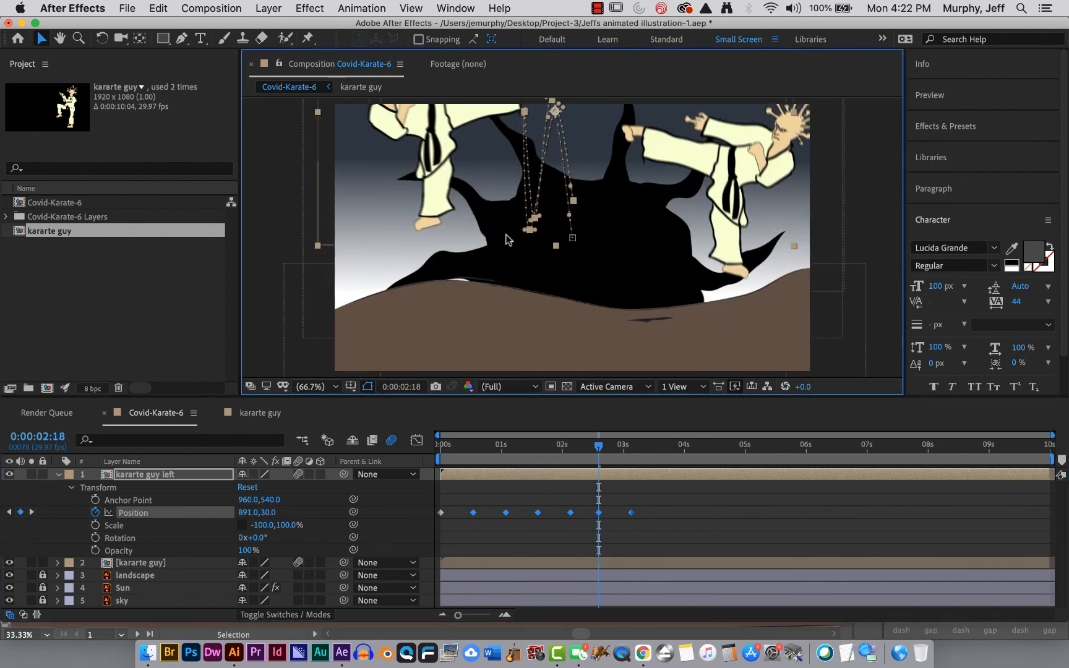
- Return to 0:00:00:00 and deselect the Position keyframes of kararte guy left, keeping the layer selected with its Transform properties shown
left_click_drag(599, 447, 436, 470)
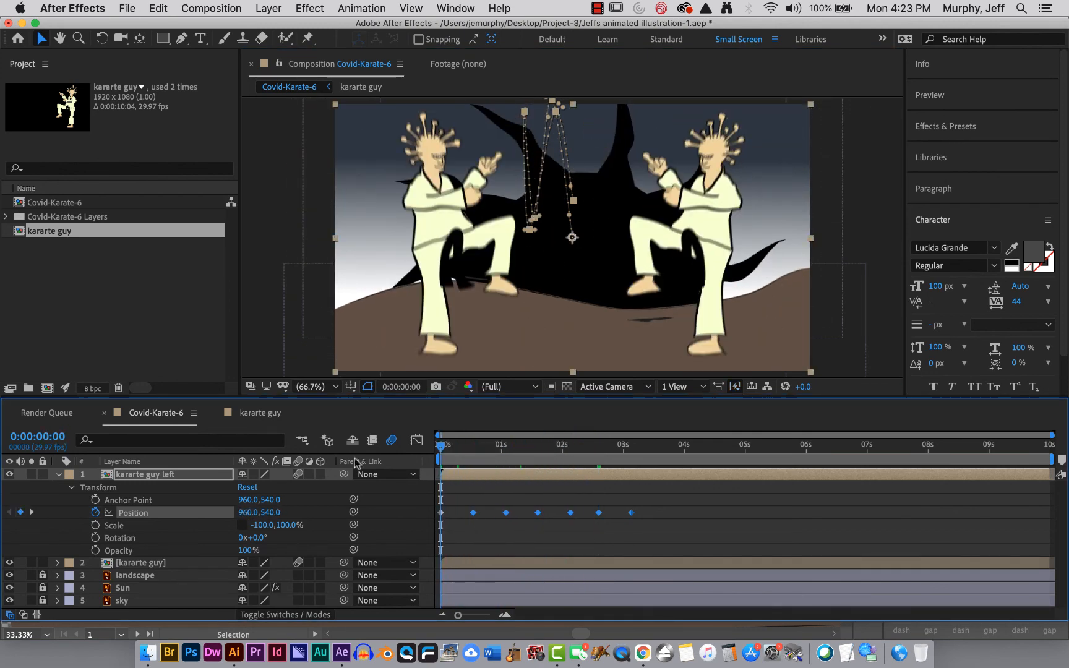
left_click(58, 476)
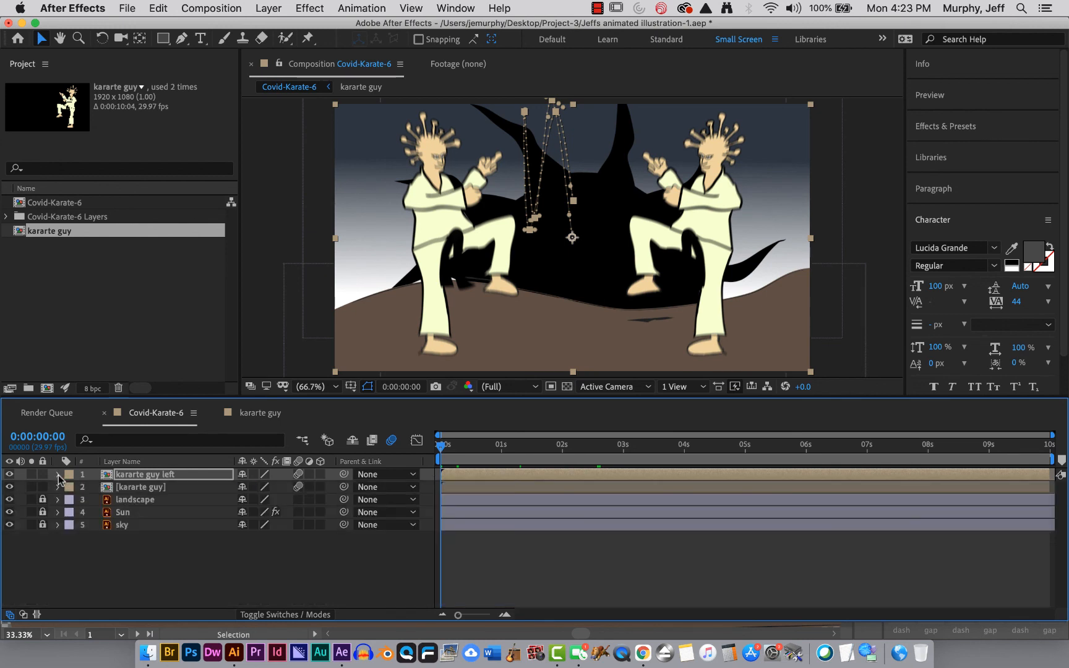
left_click(105, 477)
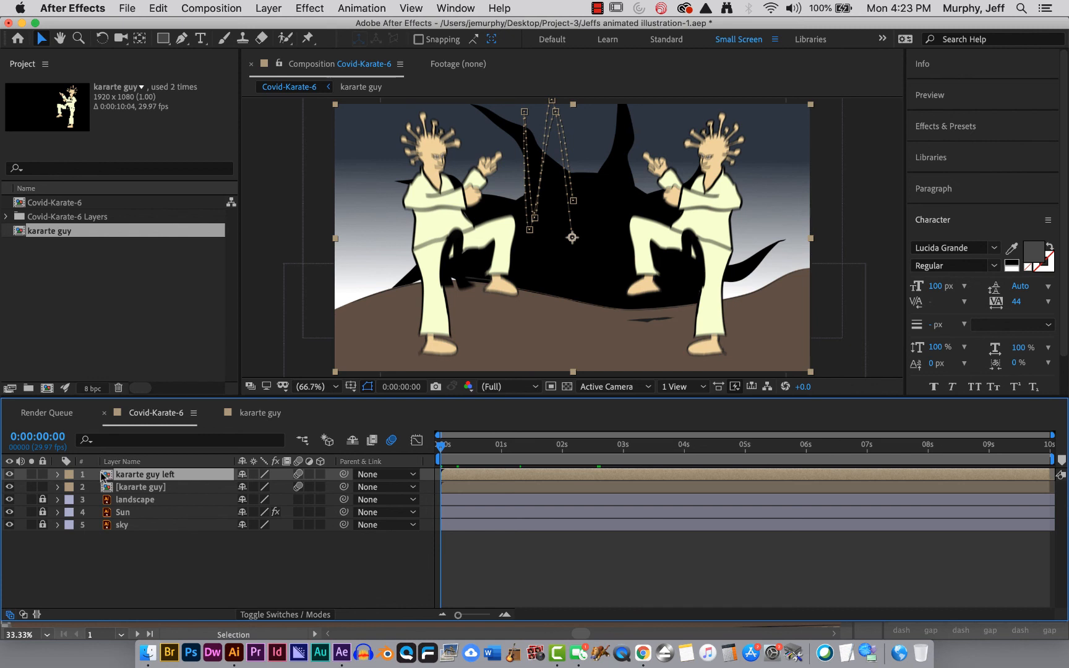
left_click(56, 474)
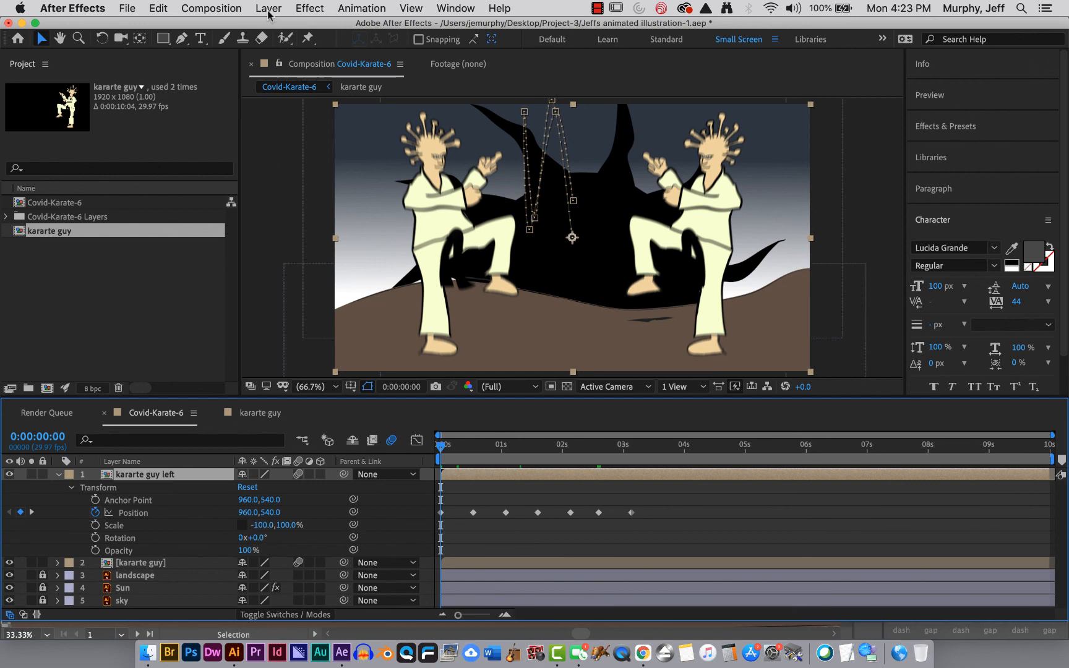
- Add the Covid-Karate-6 composition to the render queue
left_click(210, 6)
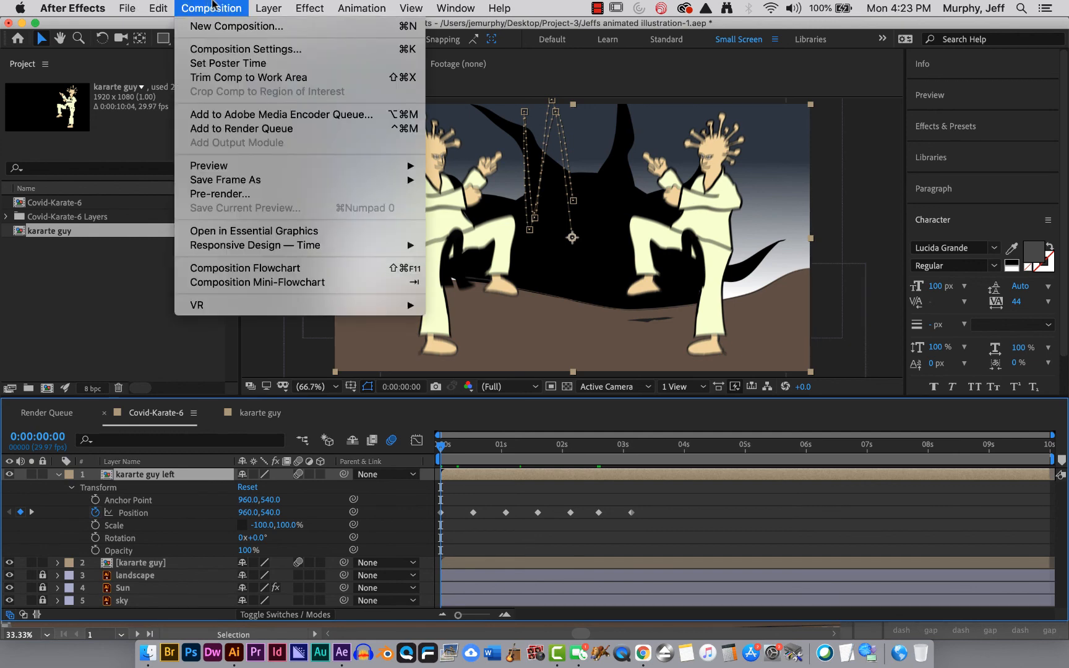
mouse_move(260, 6)
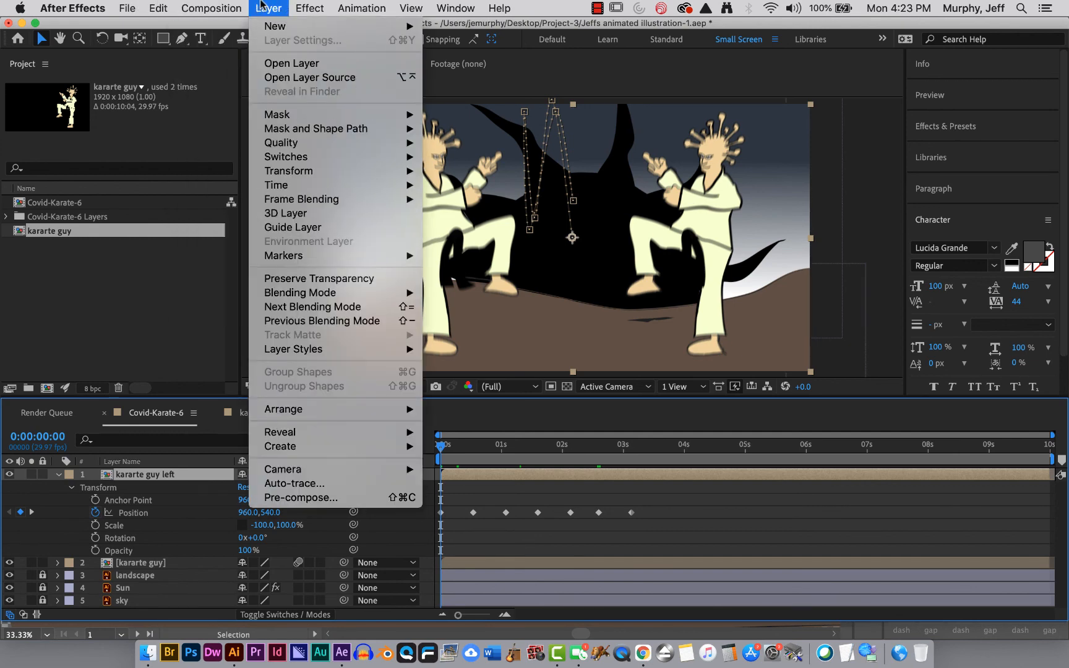
mouse_move(226, 6)
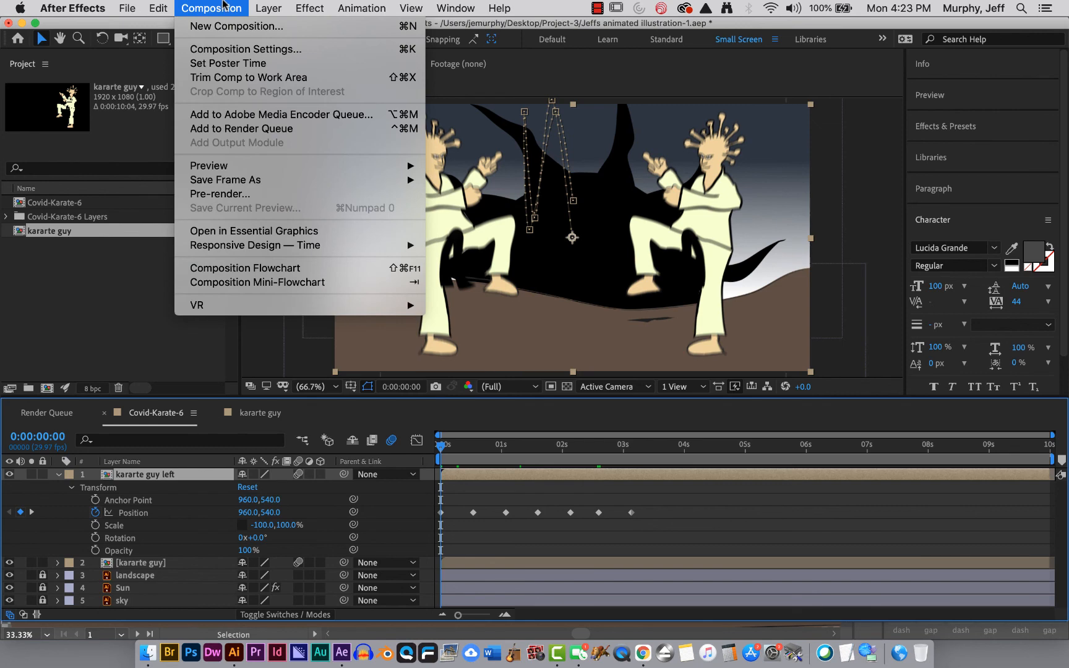
left_click(226, 129)
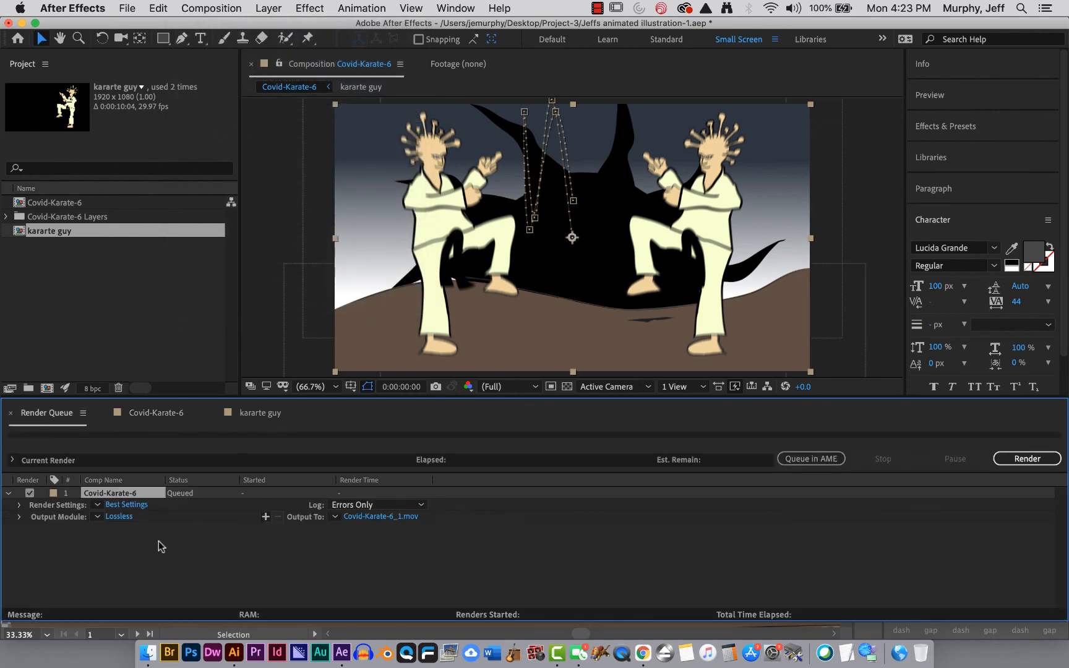
- Configure the output module of Covid-Karate-6 for QuickTime format with the Apple ProRes 422 HQ video codec
left_click(119, 516)
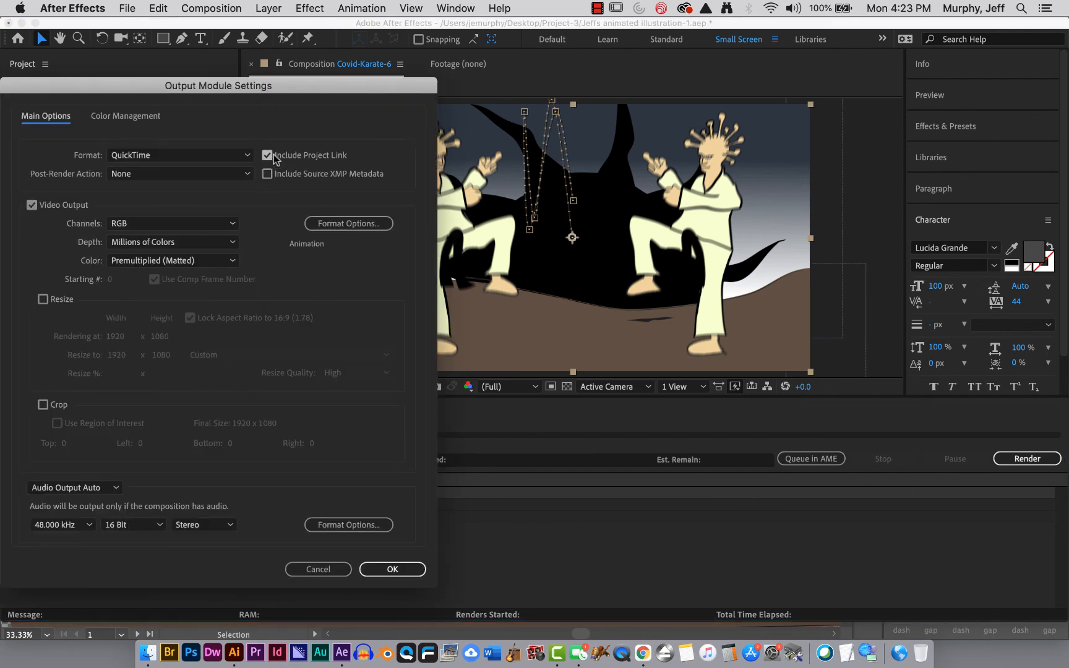
left_click_drag(282, 83, 294, 82)
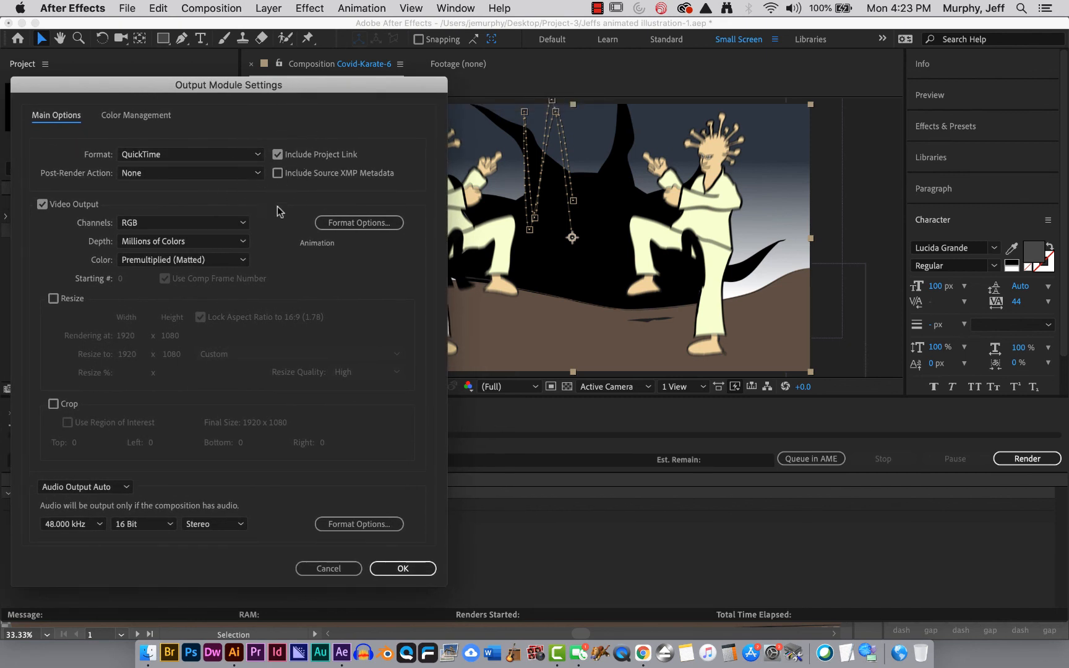
left_click(250, 155)
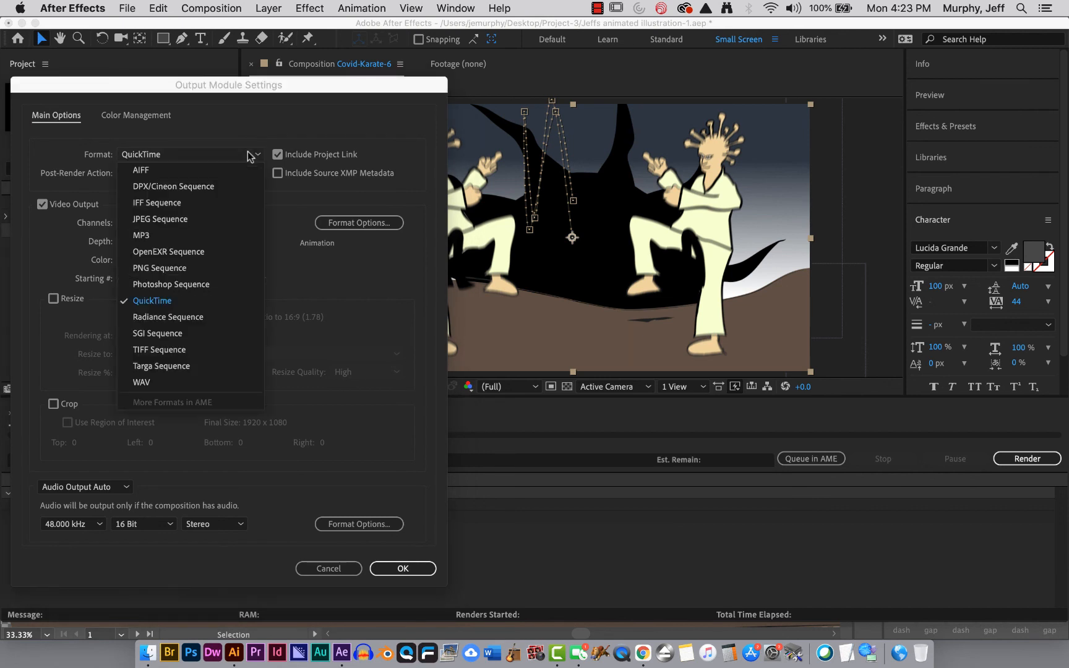
left_click(231, 300)
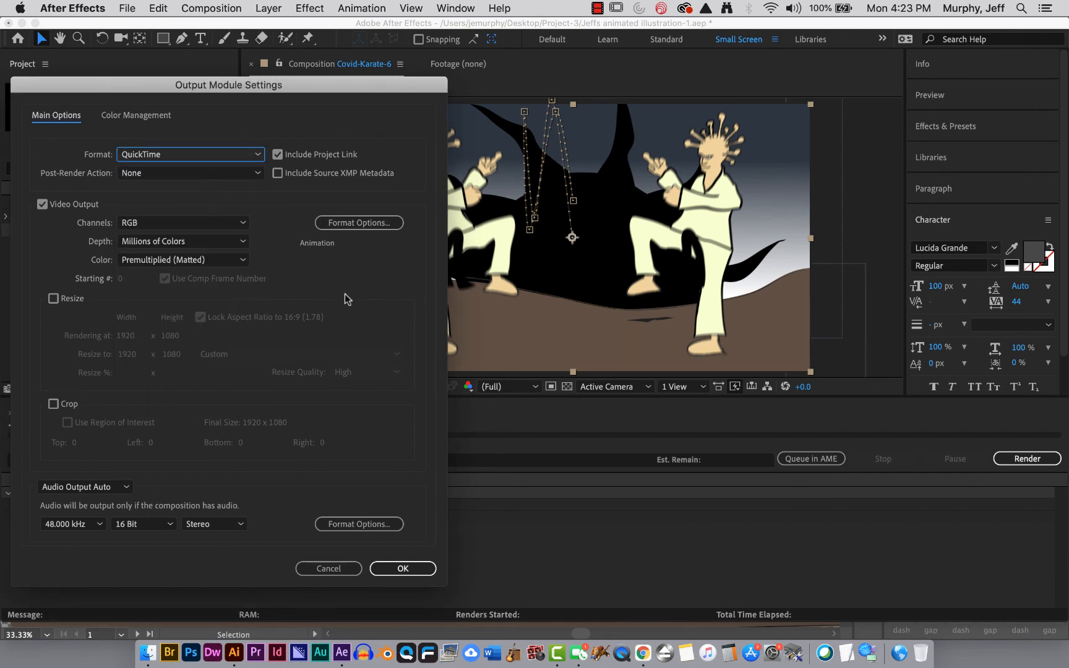
left_click(349, 223)
left_click(300, 116)
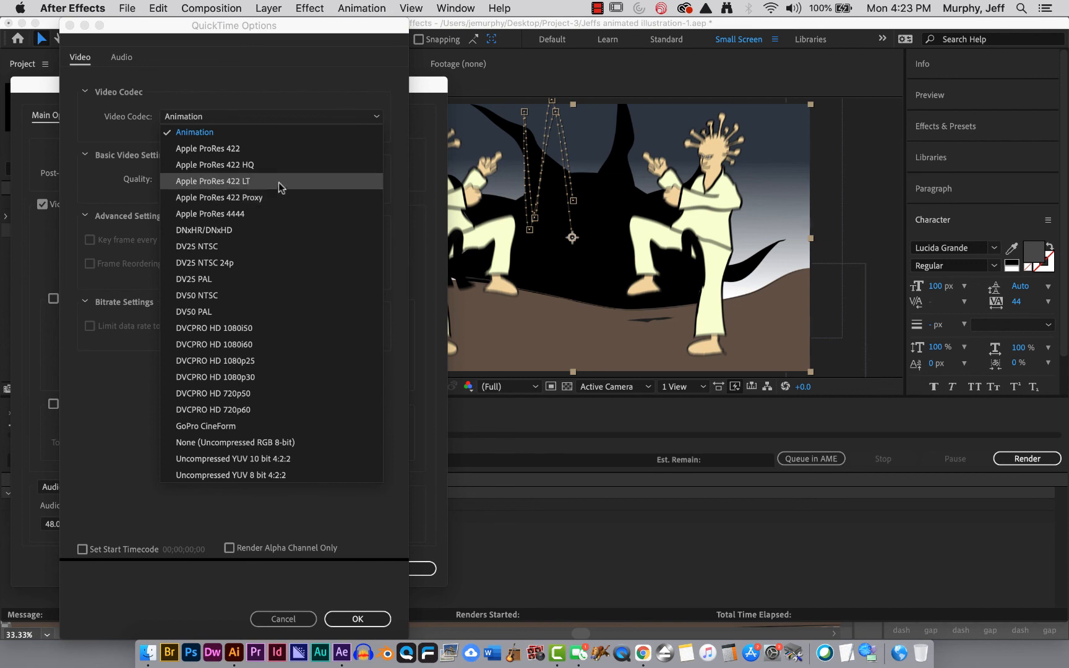
left_click(276, 166)
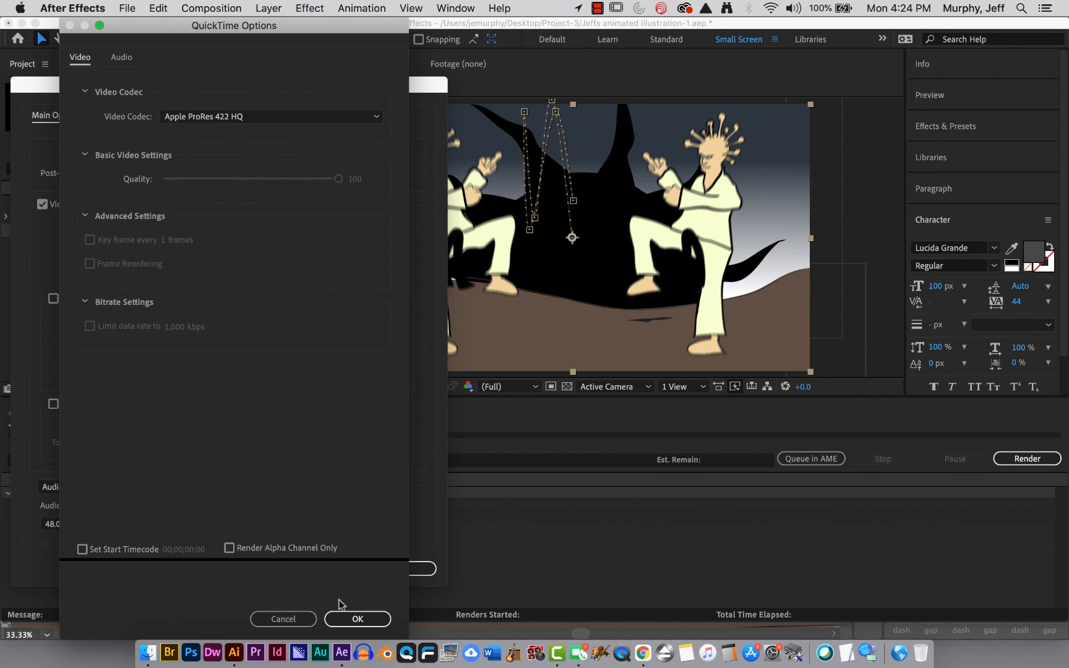
left_click(354, 623)
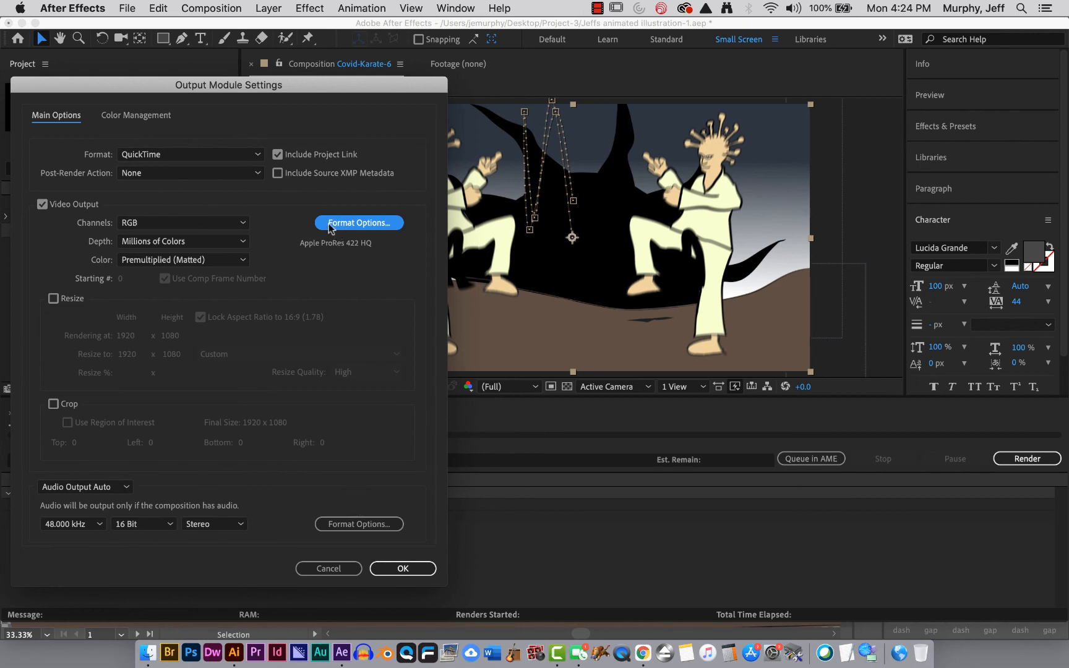
- Turn audio output off for the render and accept the output module settings
left_click(100, 487)
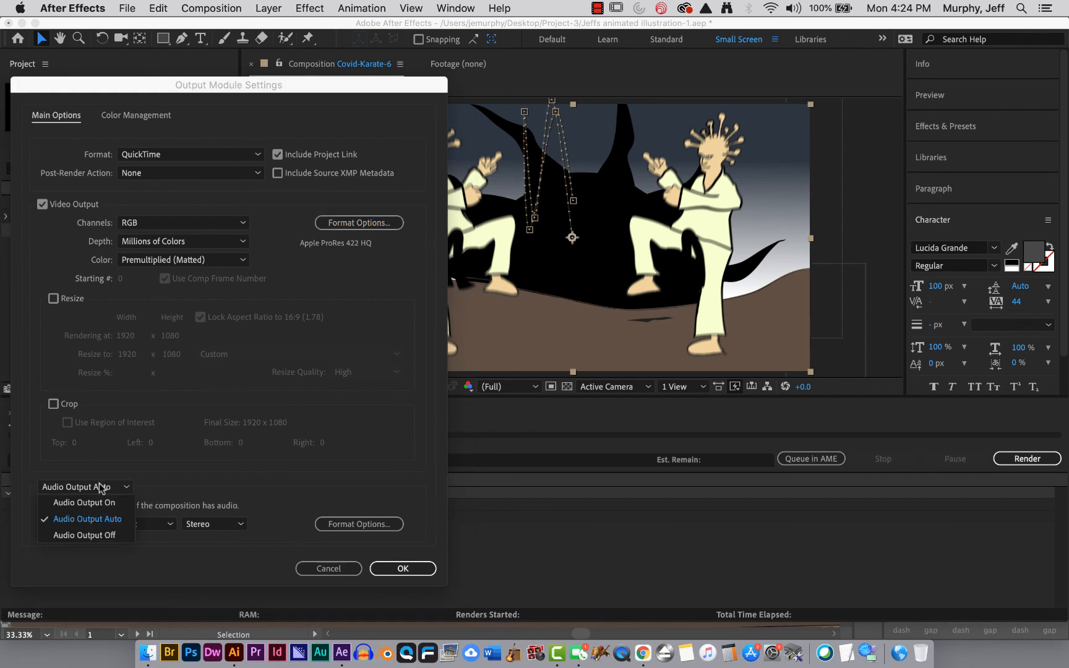
left_click(92, 535)
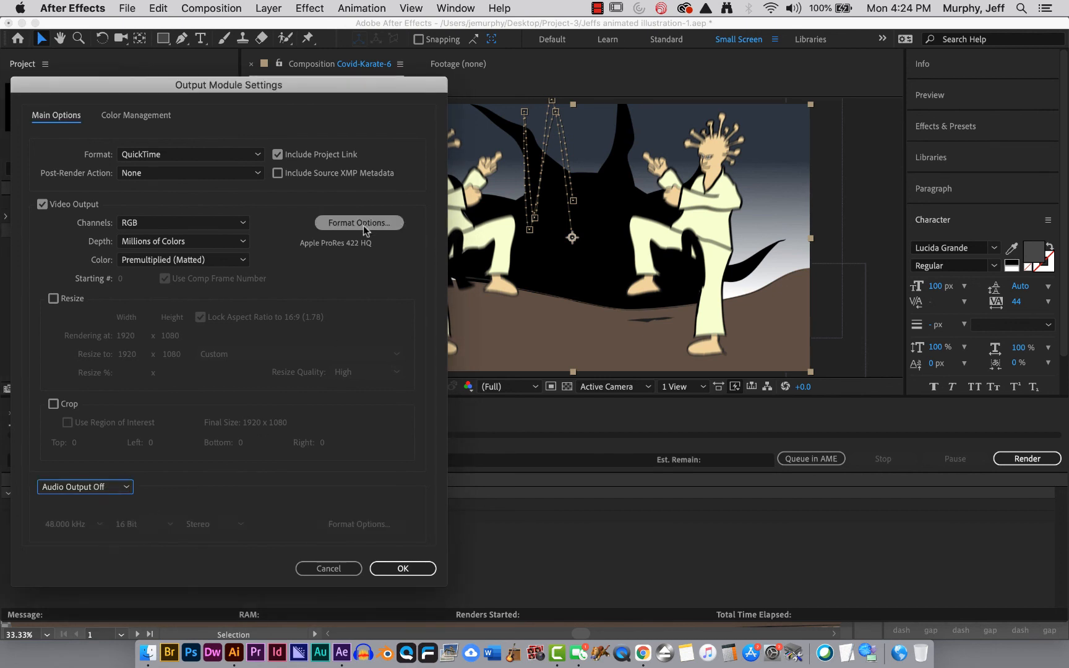
left_click(398, 567)
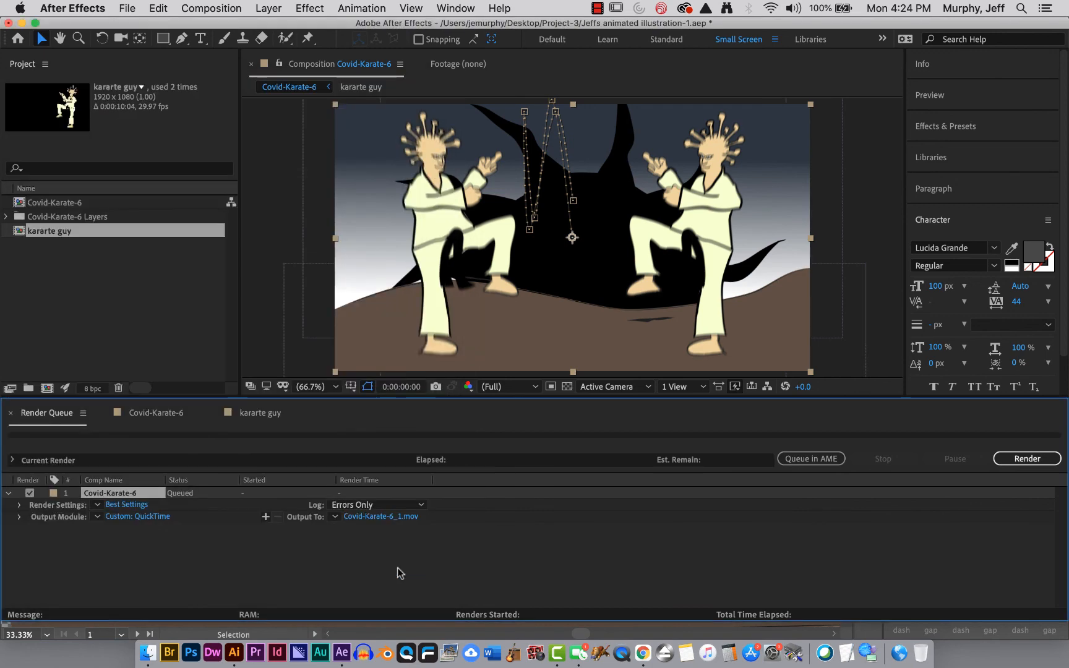
- Output the movie to the Desktop's Project-3 folder, named with the author's first name plus "s final project 3", and start the render
left_click(379, 520)
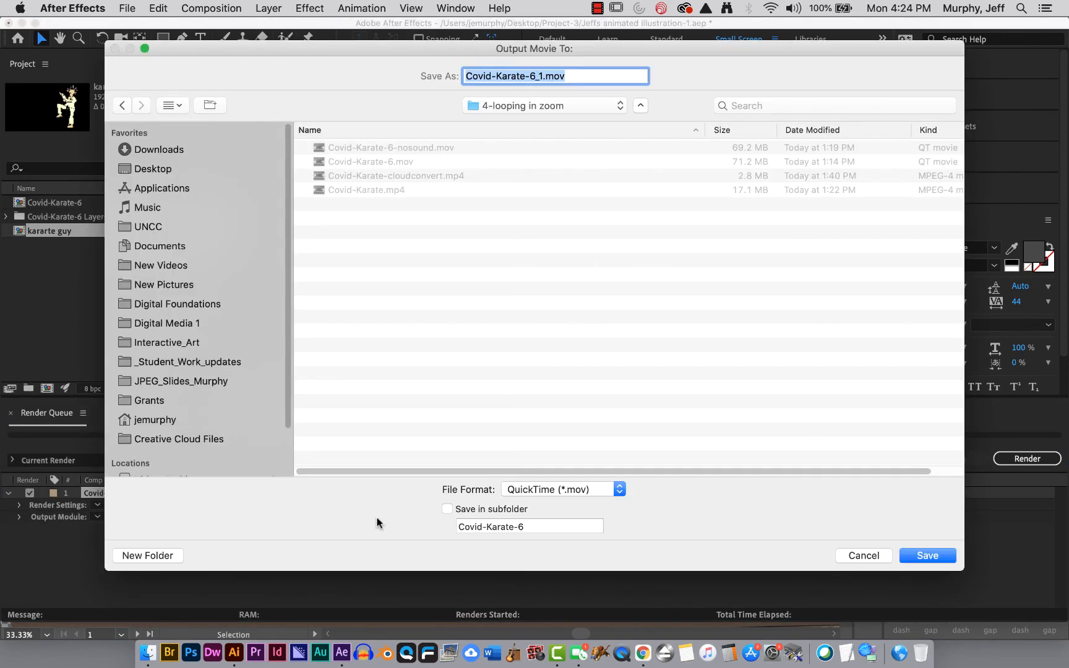
left_click(518, 205)
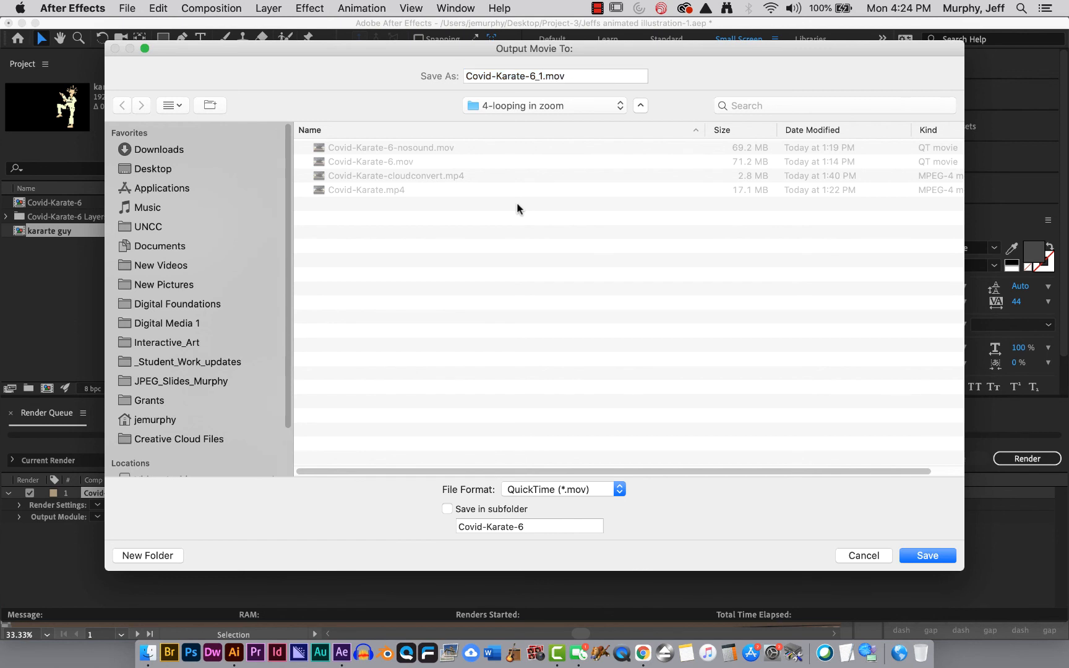
left_click(153, 168)
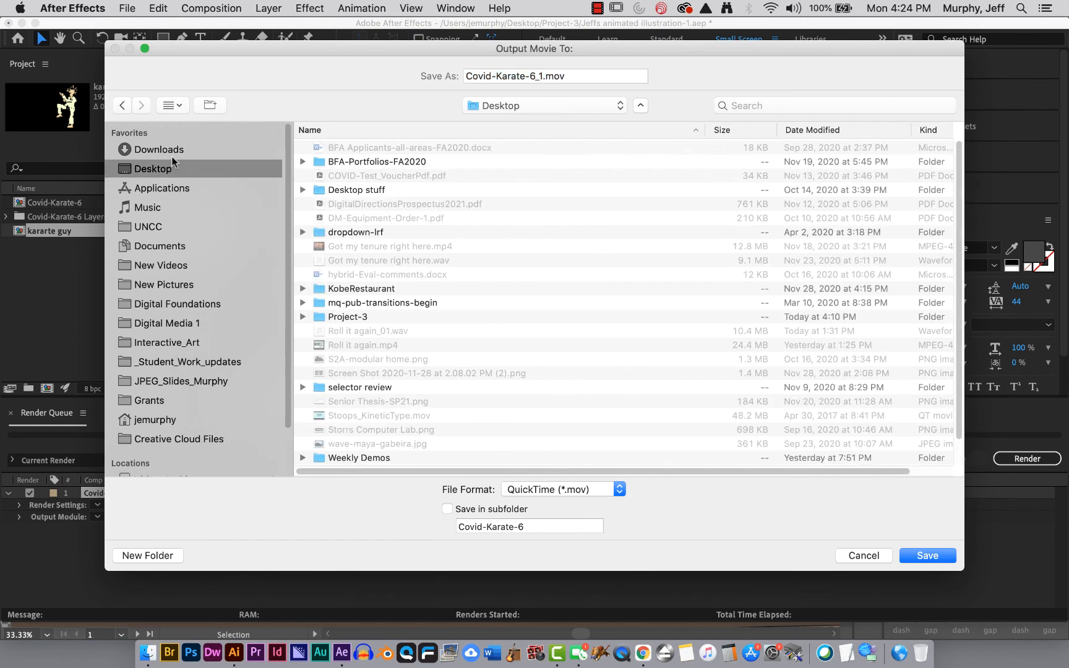
double_click(359, 315)
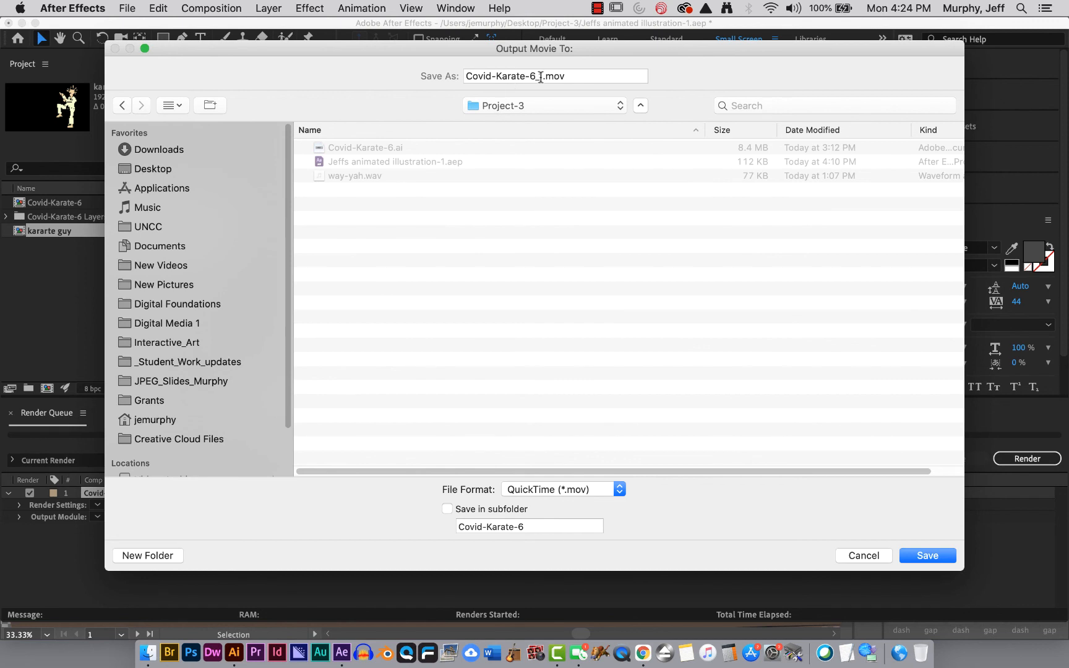
left_click_drag(542, 75, 454, 80)
type("Jeffs f")
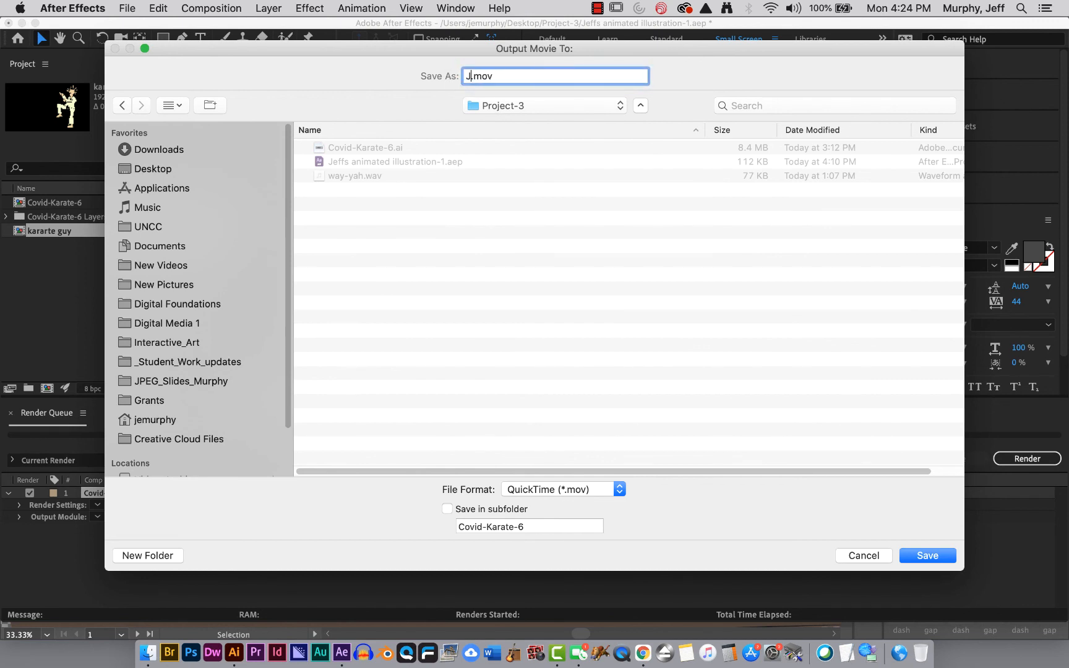
type("inal project 3")
left_click(941, 558)
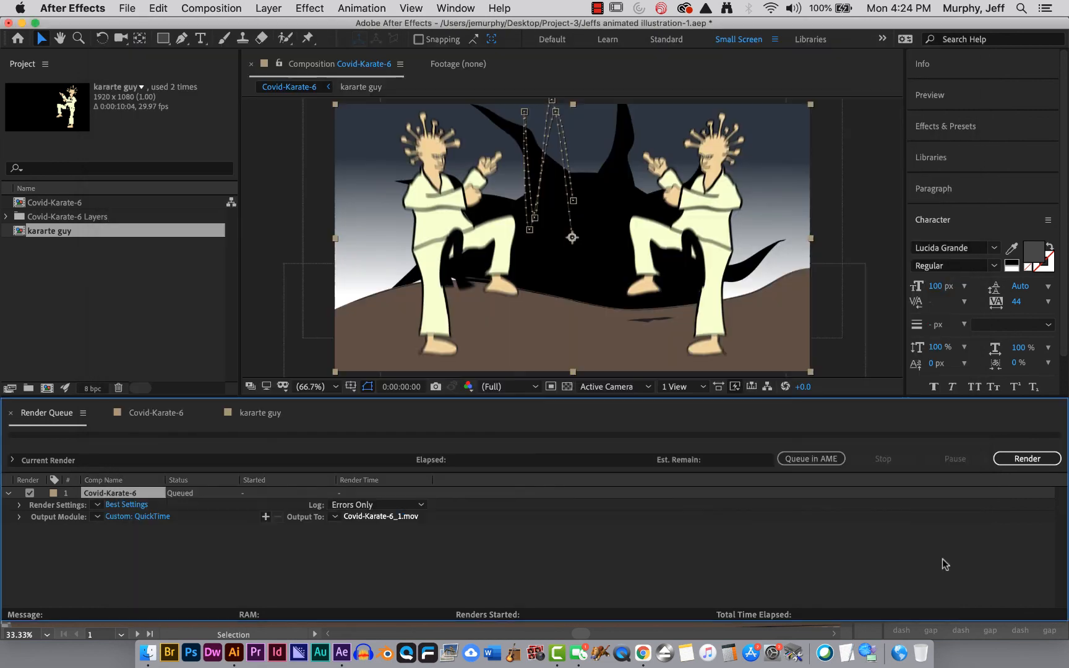
left_click(1027, 459)
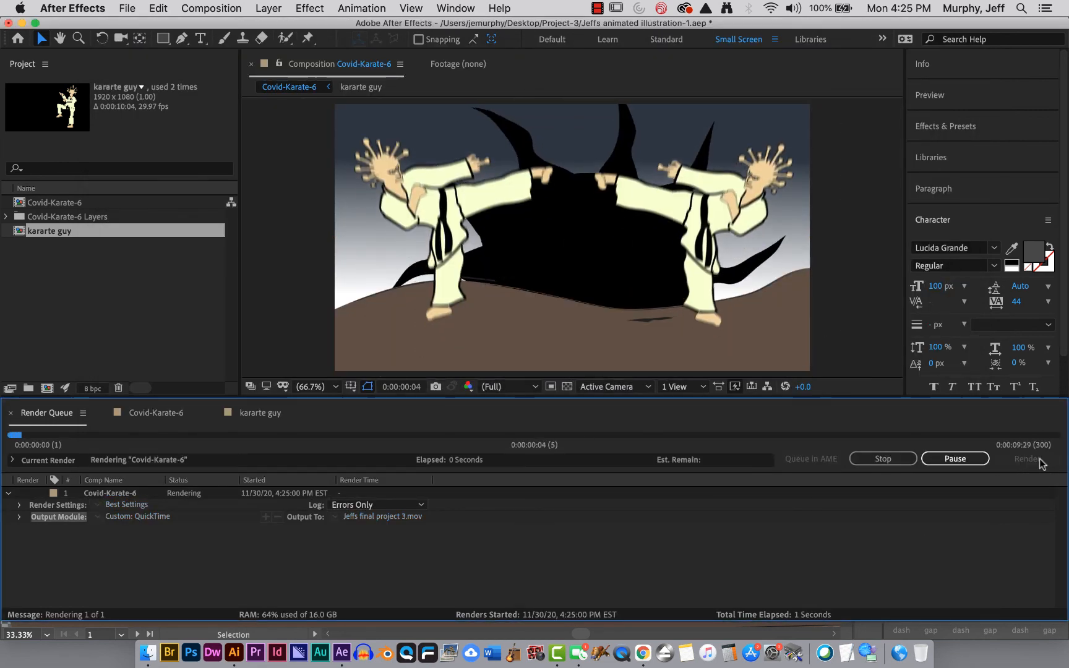